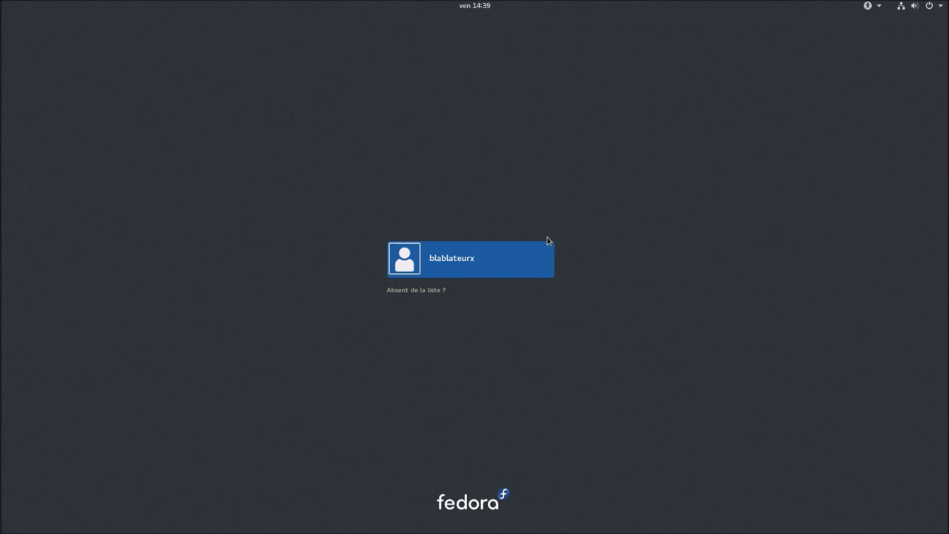
# Log in to the listed user account with its password.
pyautogui.click(491, 268)
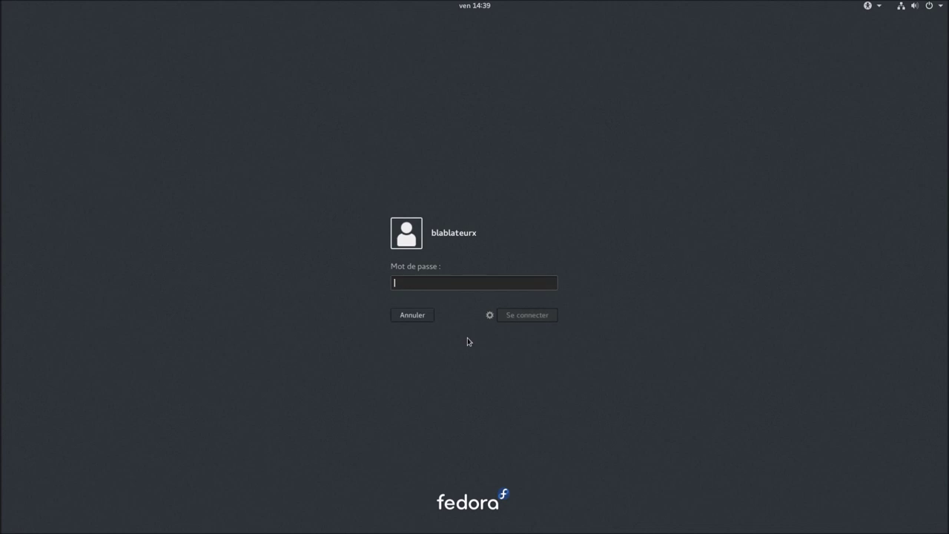
pyautogui.write('******')
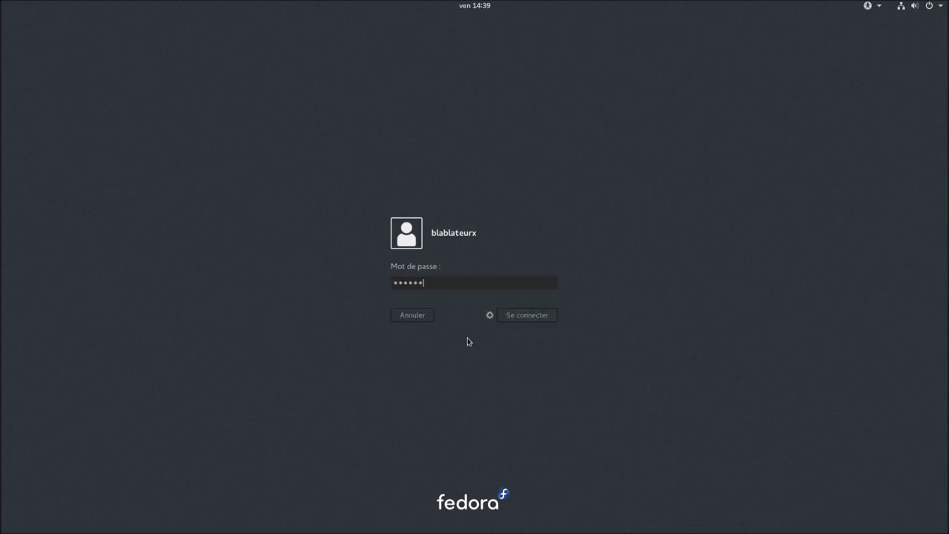
pyautogui.press('Return')
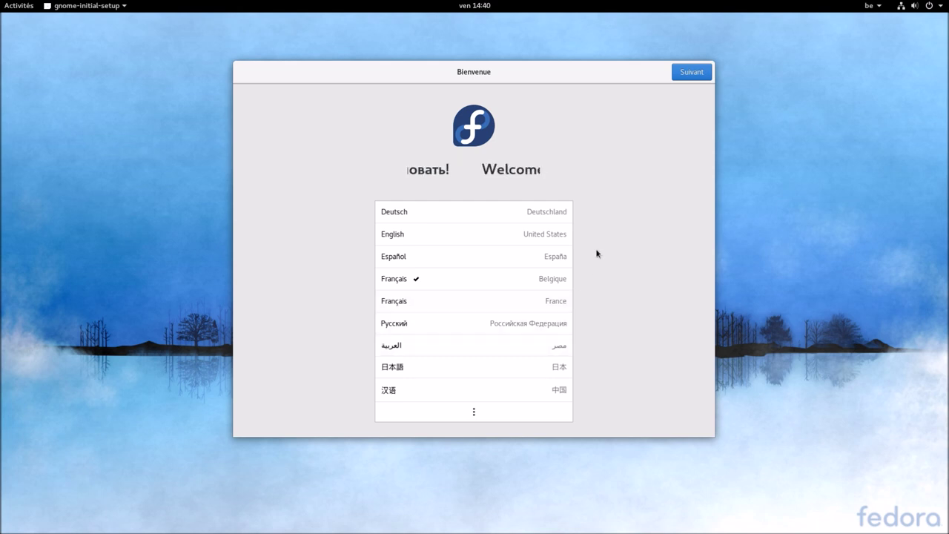
# Keep Français (Belgique), choose the Belge keyboard layout, and accept the default privacy settings.
pyautogui.click(567, 279)
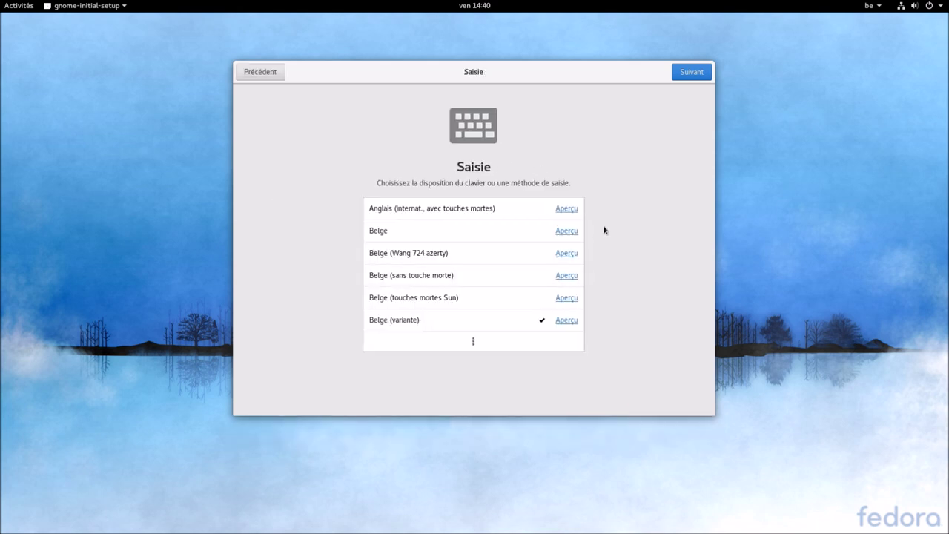
pyautogui.click(488, 231)
pyautogui.click(686, 72)
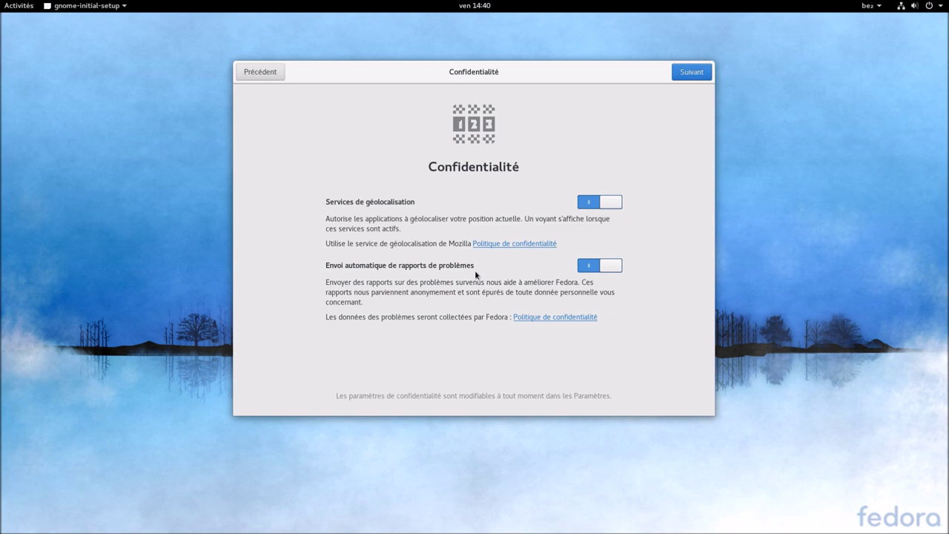
pyautogui.click(688, 71)
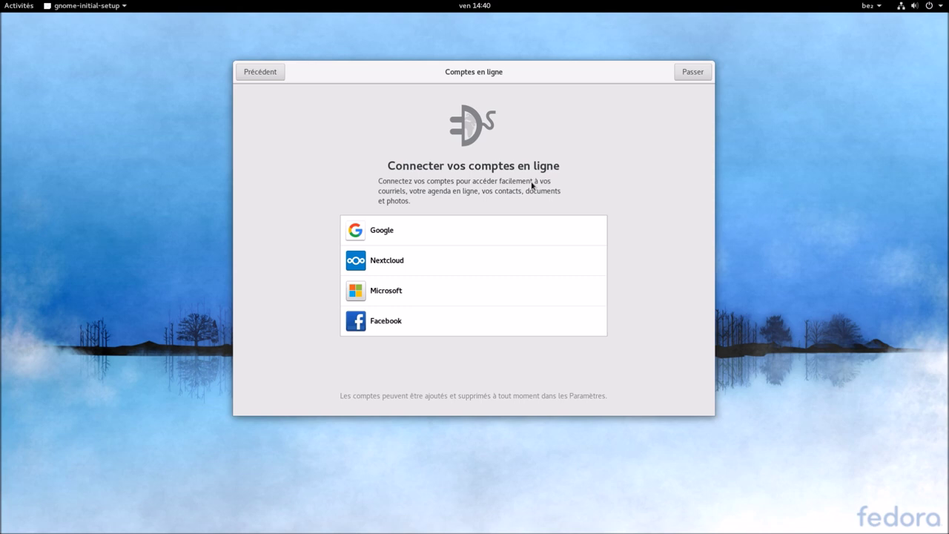
# Add a Google account, submitting the account's e-mail address and password.
pyautogui.click(473, 231)
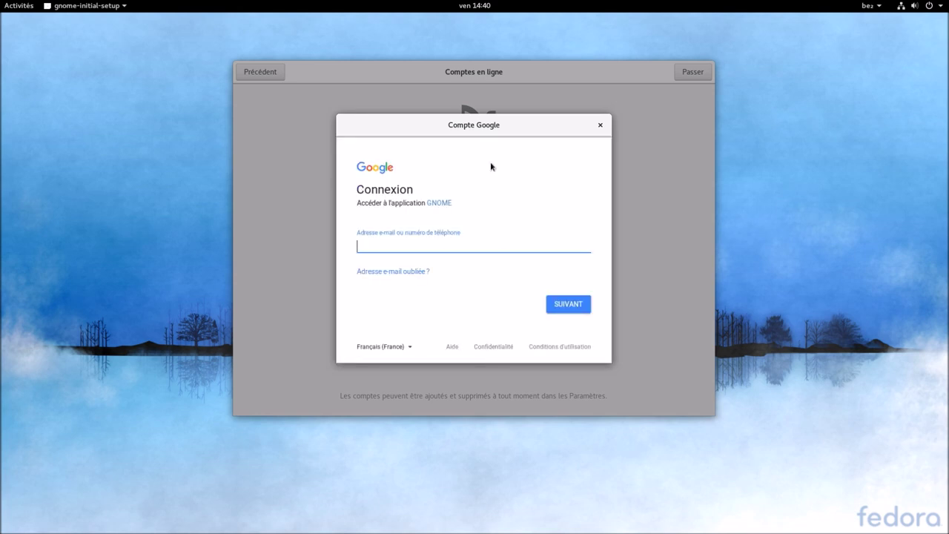
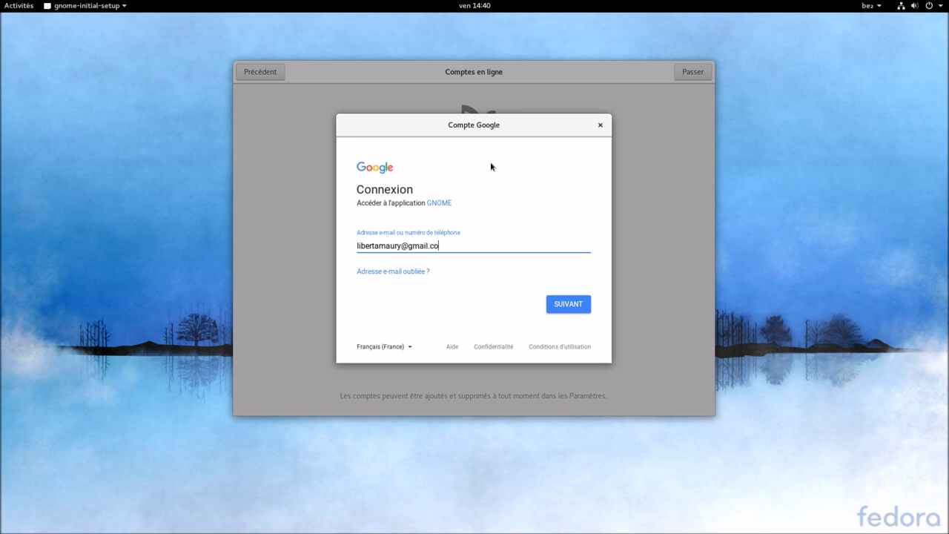
pyautogui.click(561, 305)
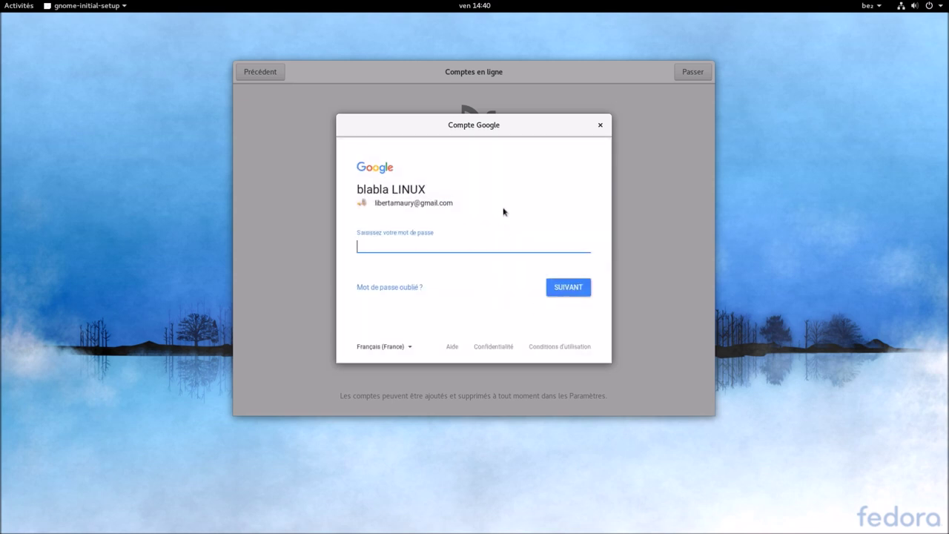
pyautogui.write('********')
pyautogui.press('BackSpace')
pyautogui.write('****')
pyautogui.click(578, 295)
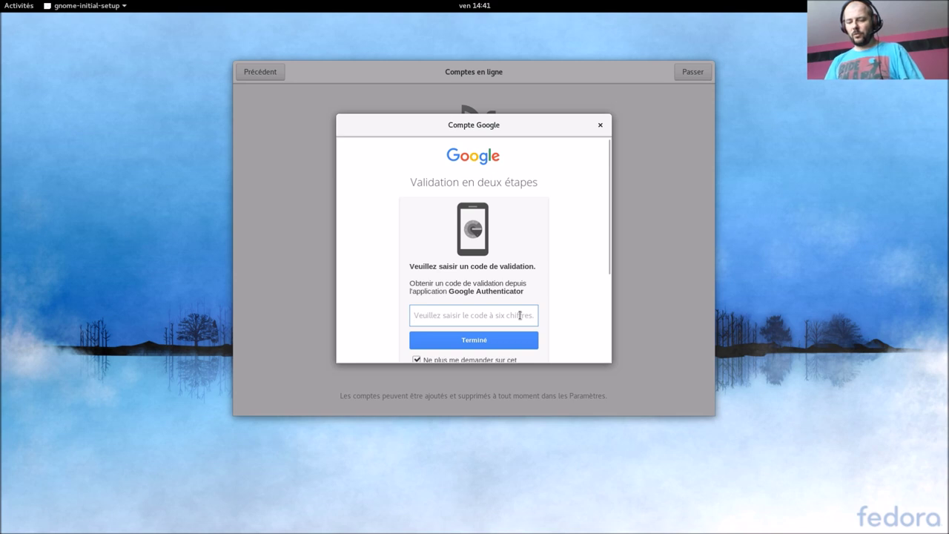
# Enter the six-digit verification code and authorize GNOME access to the Google account.
pyautogui.click(520, 315)
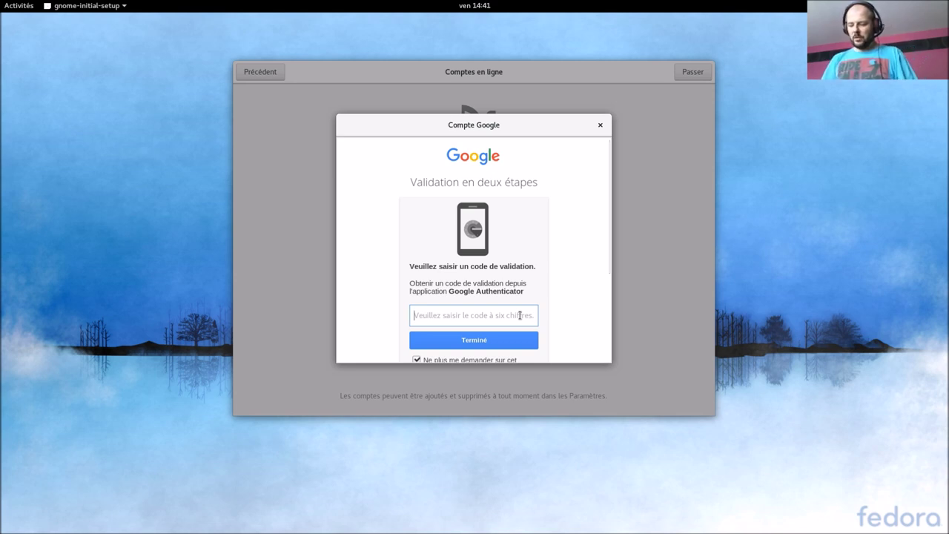
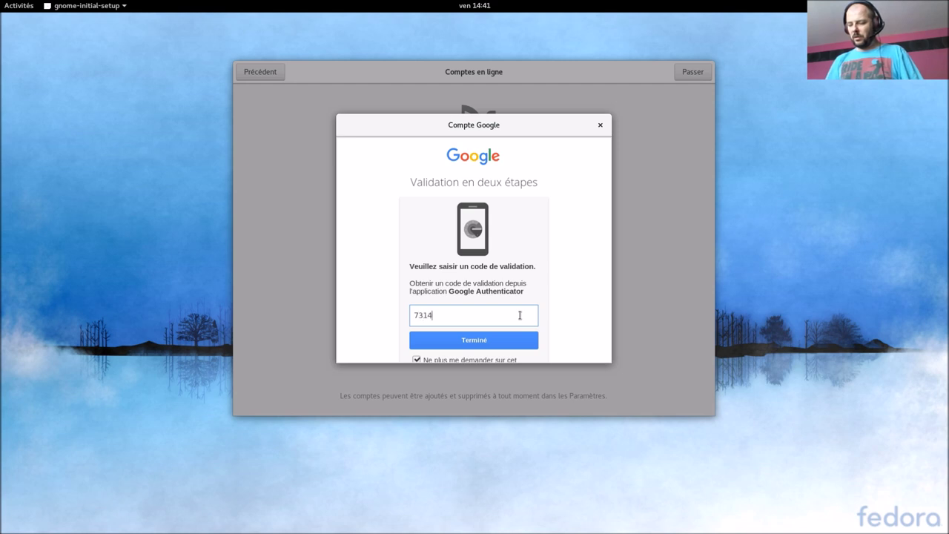
pyautogui.click(504, 337)
pyautogui.click(482, 341)
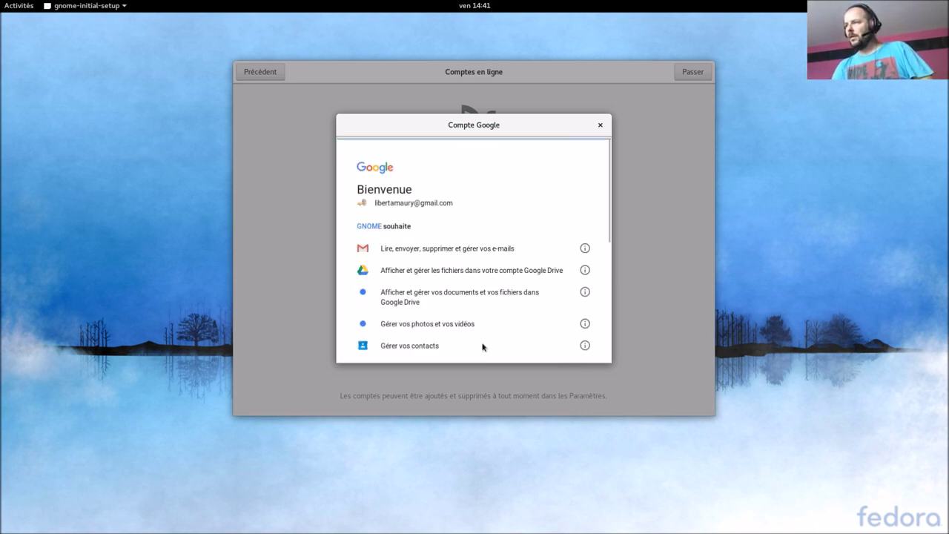
pyautogui.scroll(-2, 476, 269)
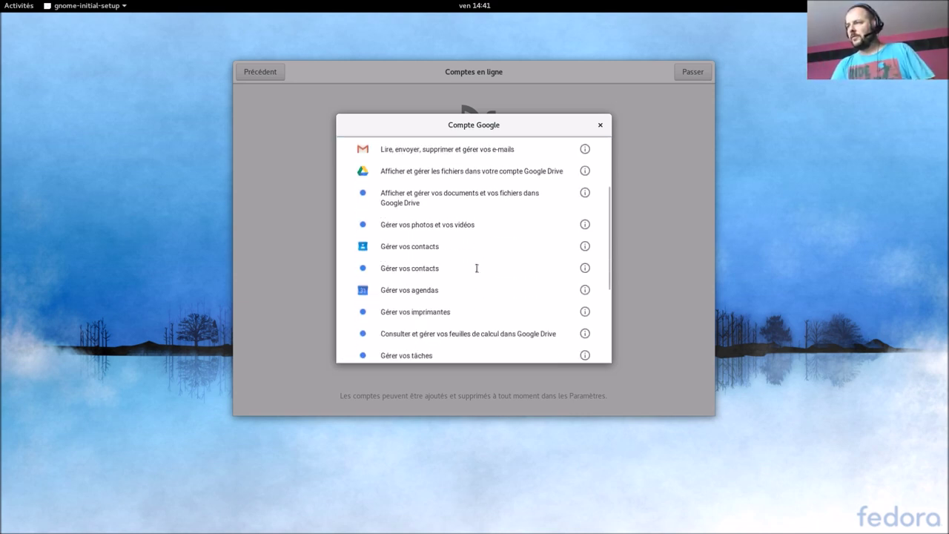
pyautogui.scroll(2, 476, 272)
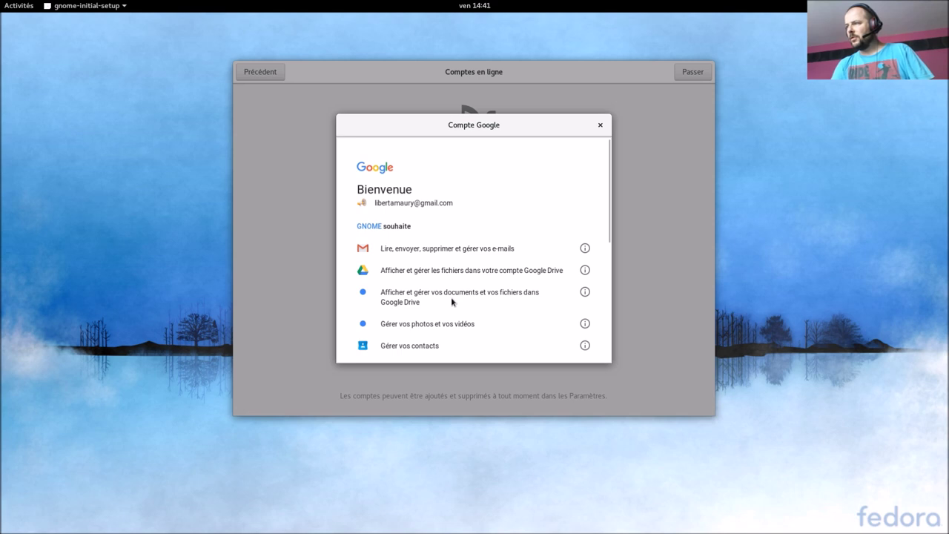
pyautogui.scroll(-8, 451, 301)
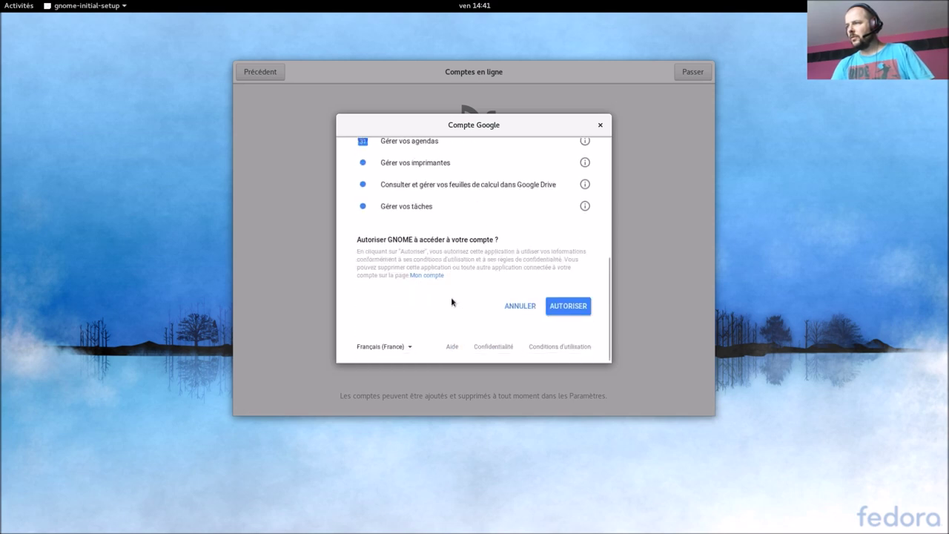
pyautogui.click(571, 306)
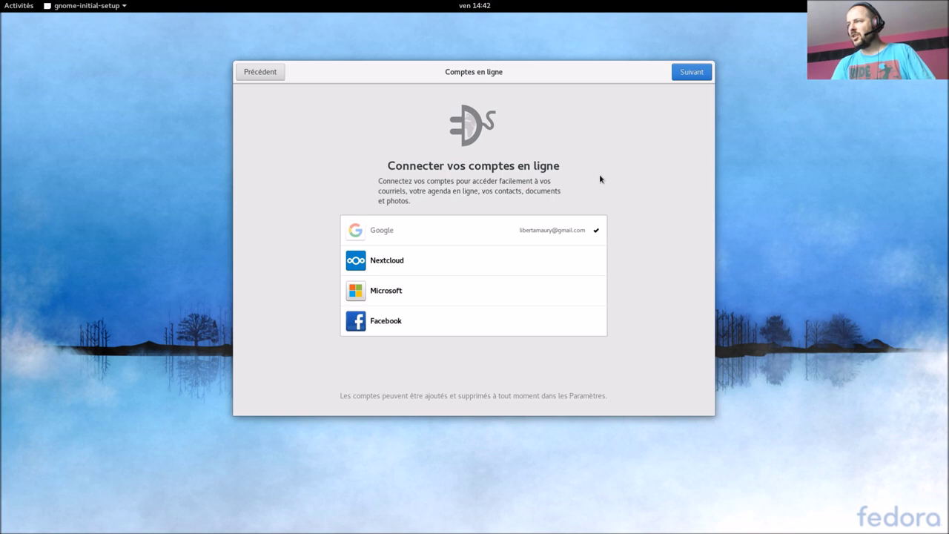
# Start a Facebook sign-in, keep the login remembered, and submit the e-mail and password.
pyautogui.click(389, 322)
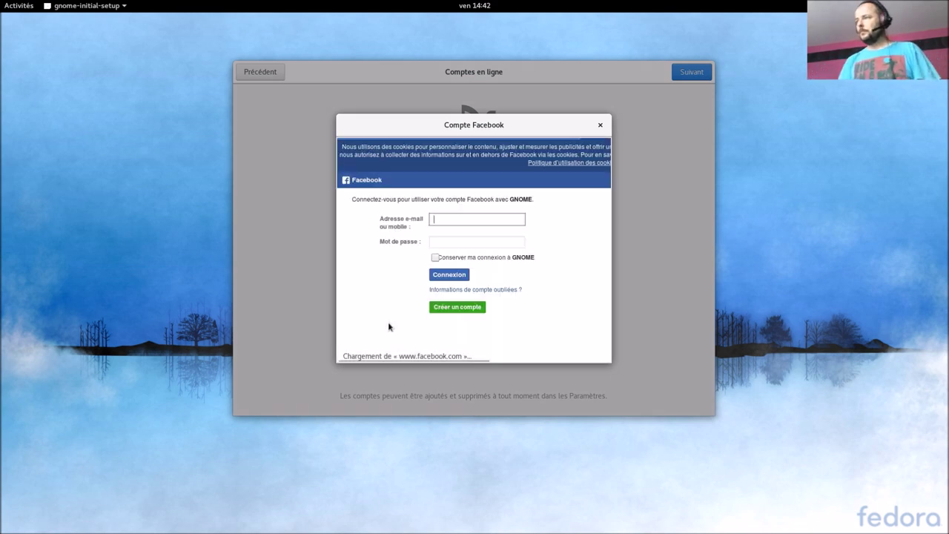
pyautogui.click(438, 260)
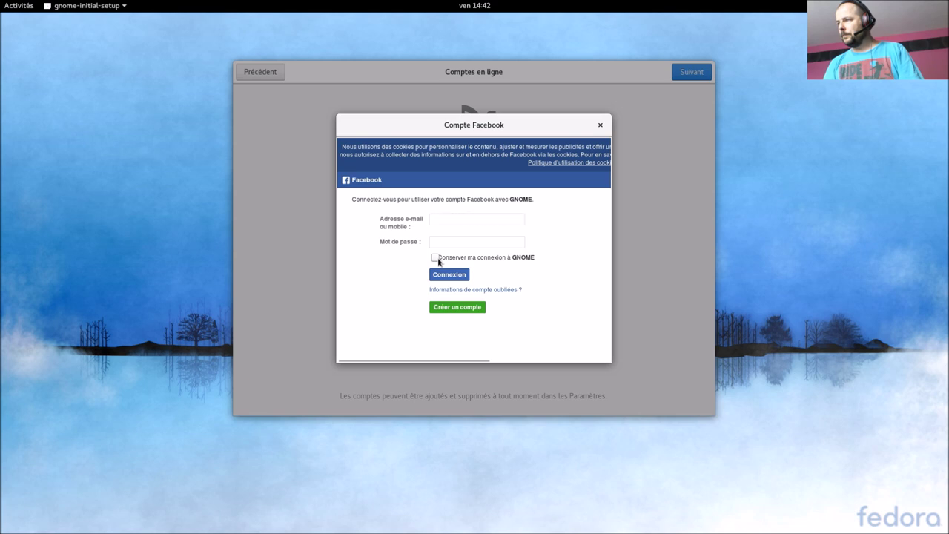
pyautogui.click(449, 221)
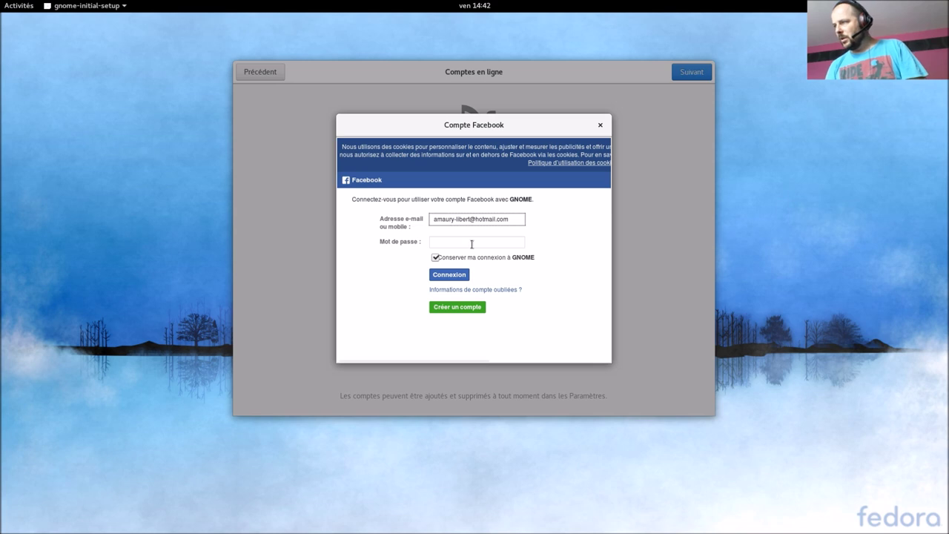
pyautogui.click(476, 243)
pyautogui.write('•••••••••')
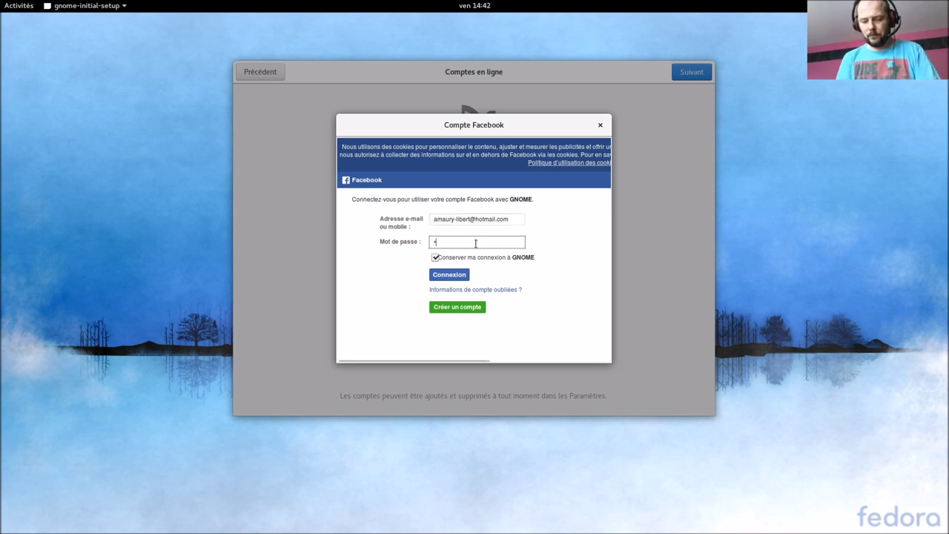
pyautogui.write('•••')
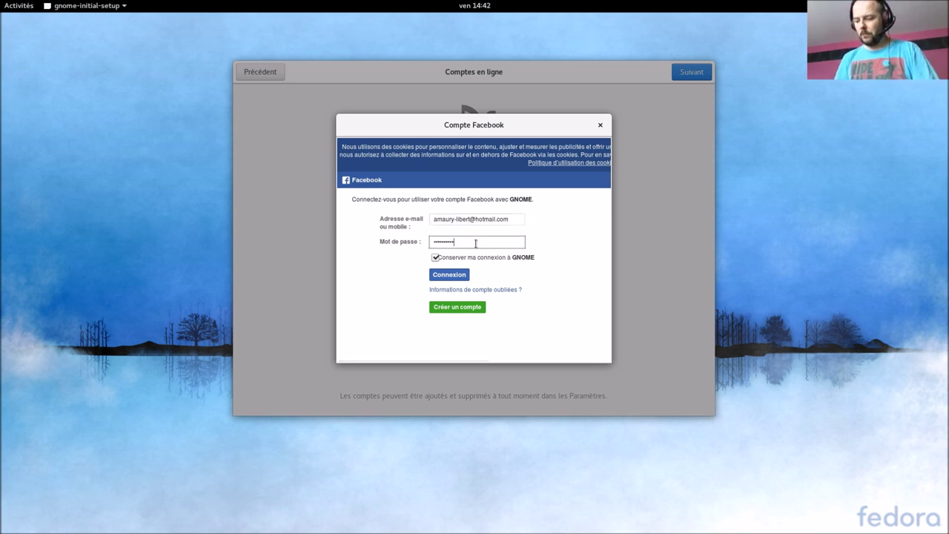
pyautogui.press('Return')
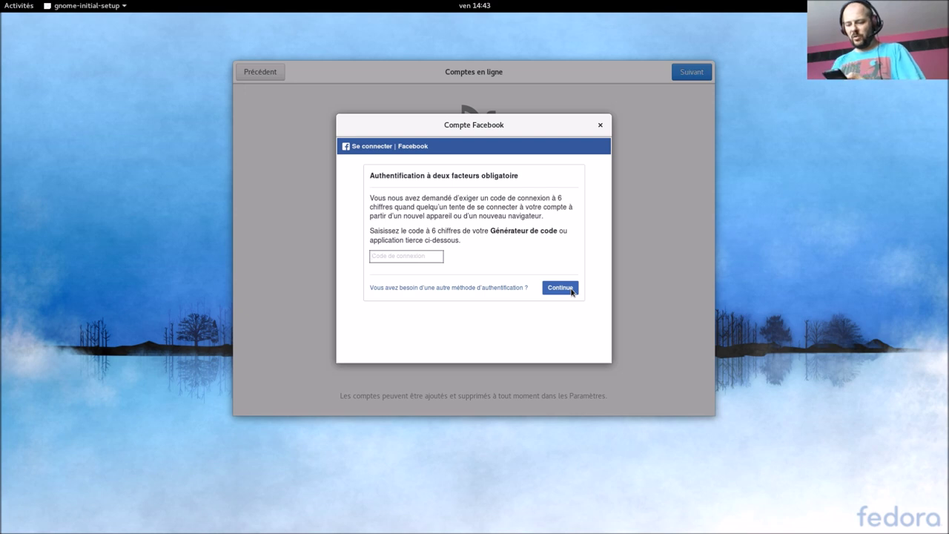
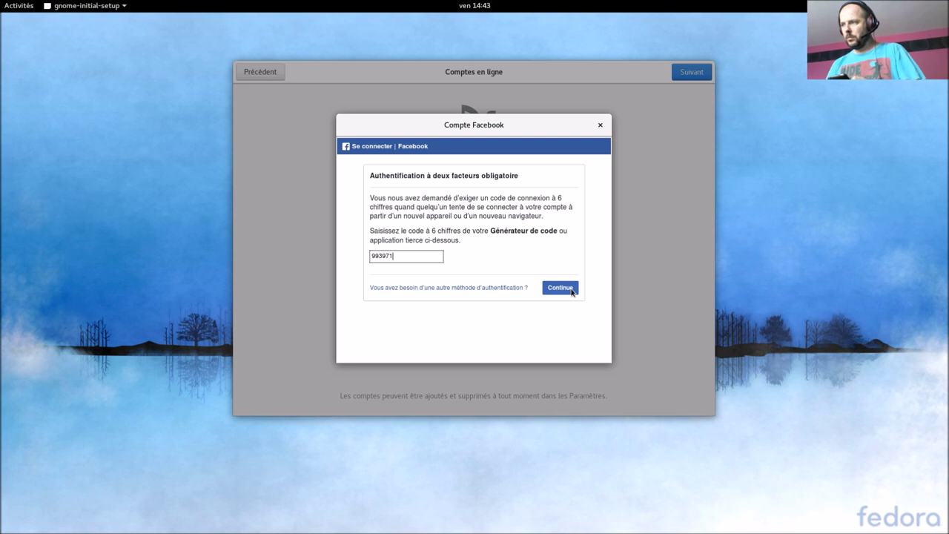
# Submit the Facebook six-digit login code and continue past the remember-browser step.
pyautogui.click(564, 284)
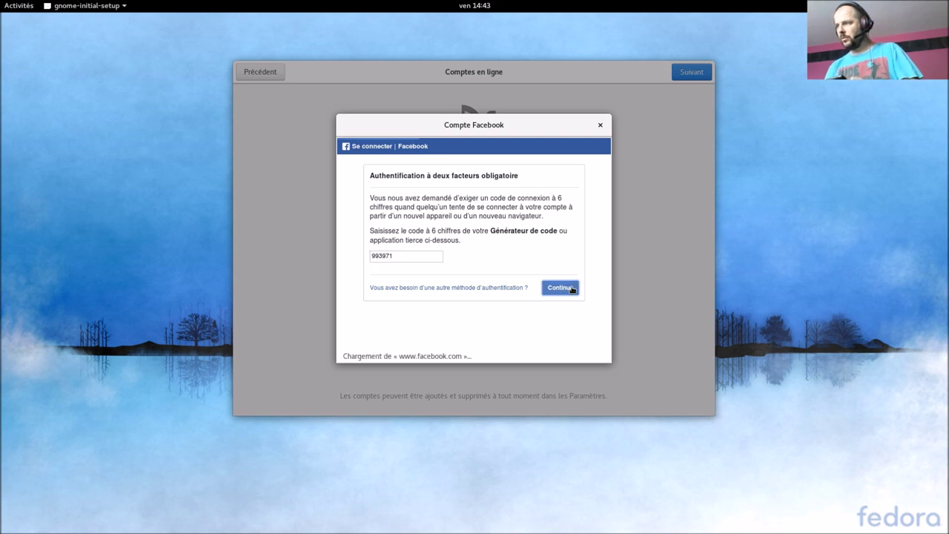
pyautogui.click(560, 263)
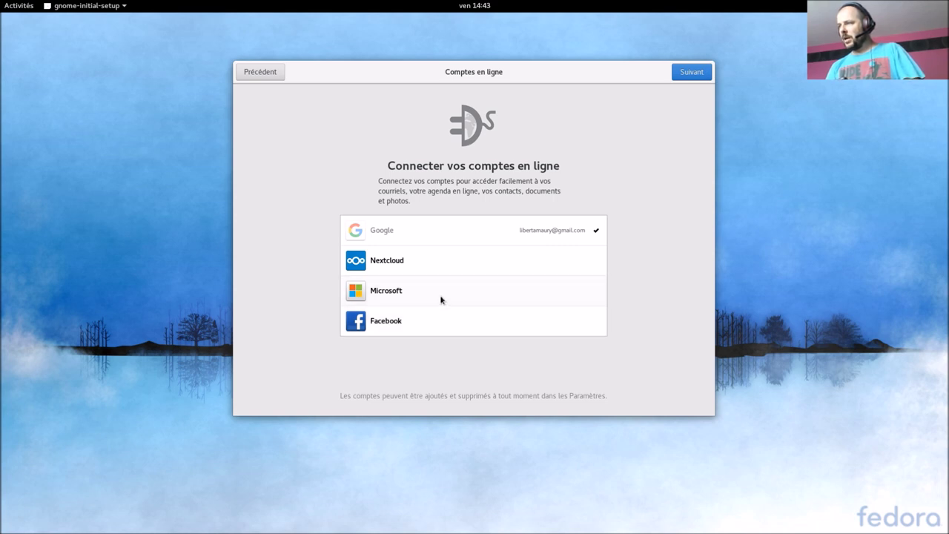
# Start a Microsoft account connection and sign in with the account address and password.
pyautogui.click(441, 300)
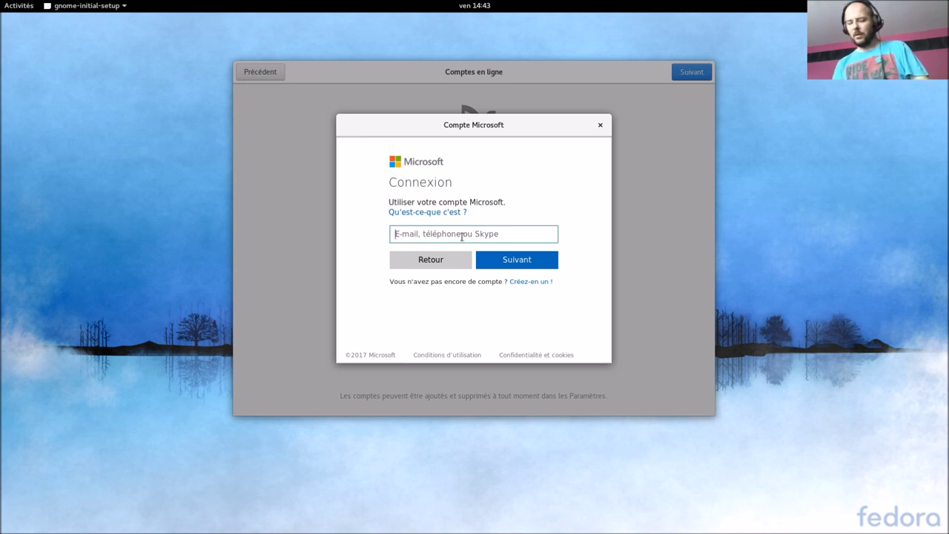
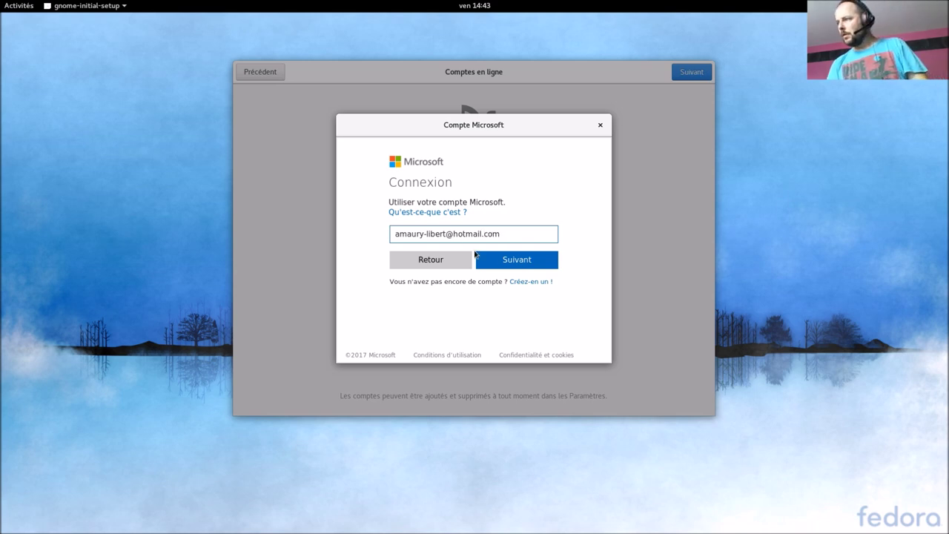
pyautogui.click(494, 263)
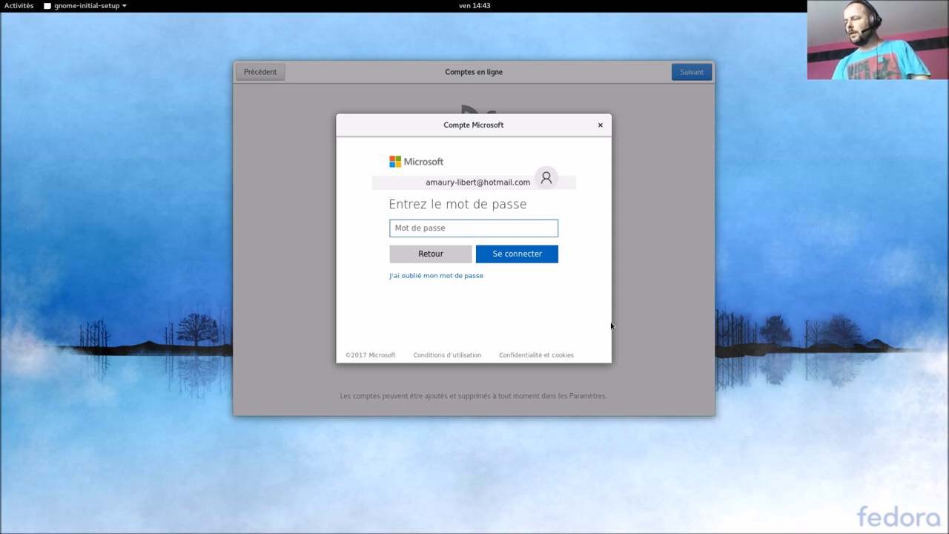
pyautogui.write('•••••••••')
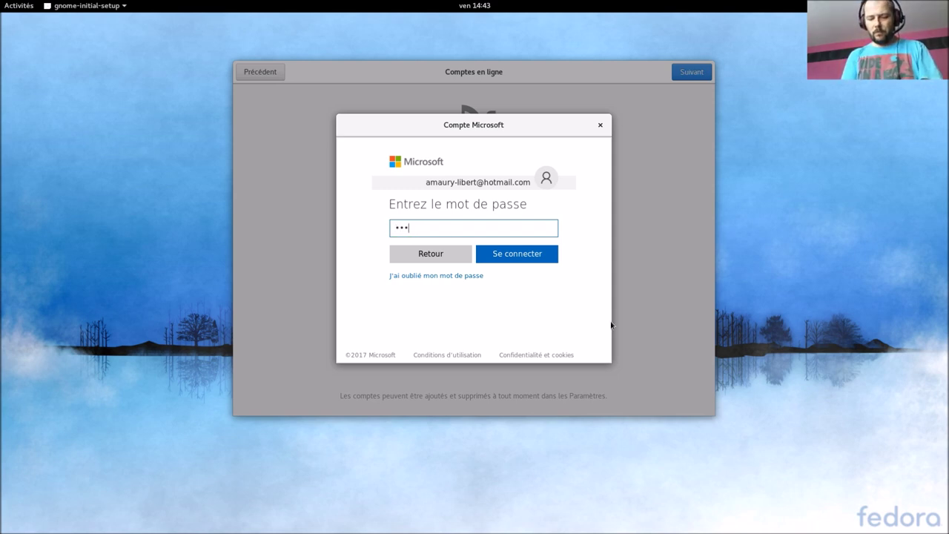
pyautogui.write('•••')
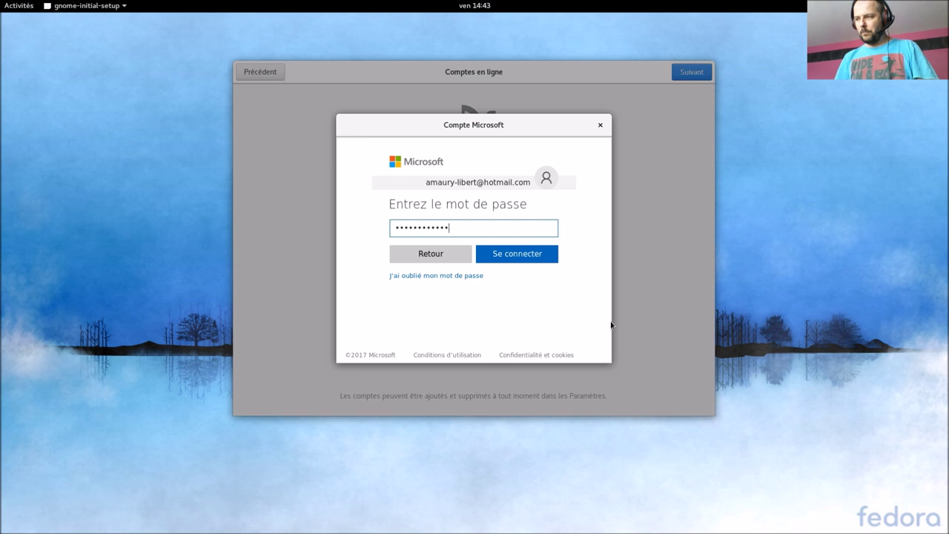
pyautogui.click(542, 261)
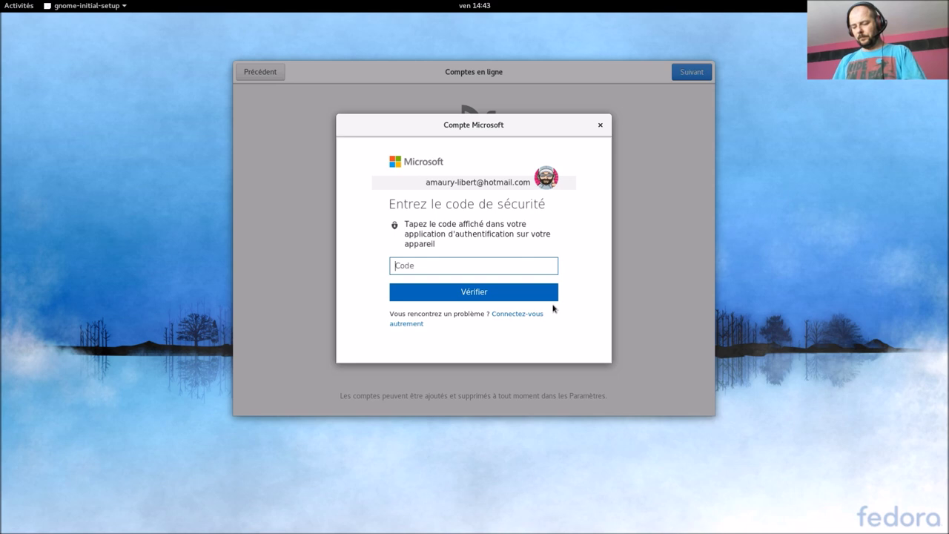
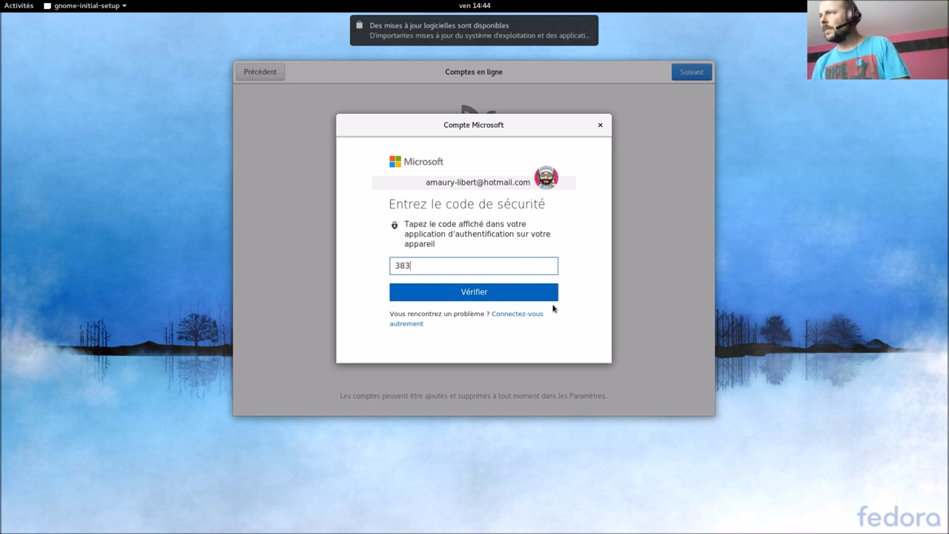
# Verify the Microsoft security code and allow GNOME access to the account.
pyautogui.click(508, 296)
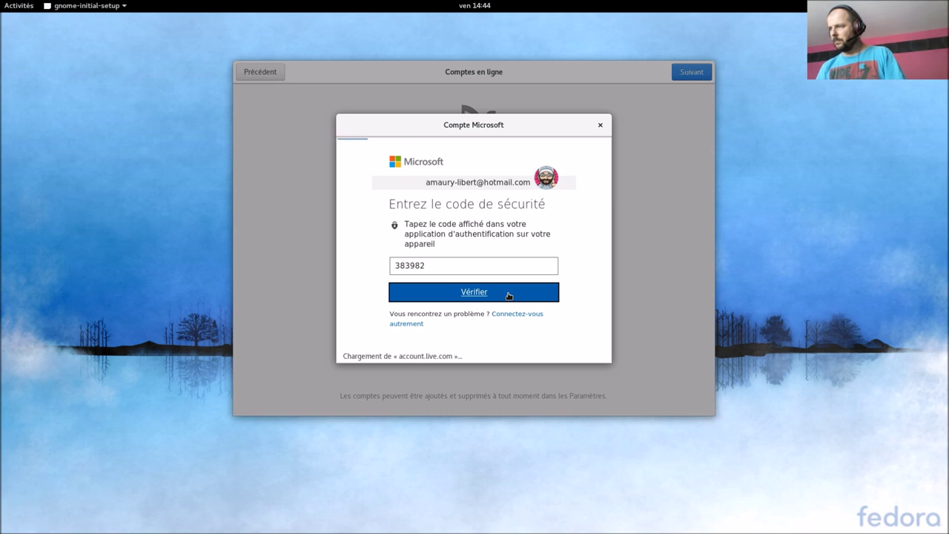
pyautogui.scroll(-4, 510, 300)
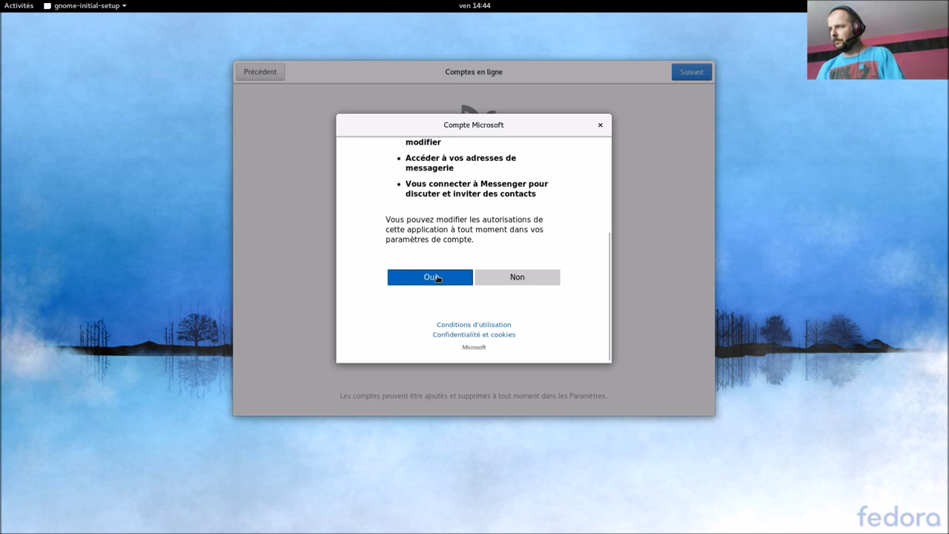
pyautogui.click(438, 278)
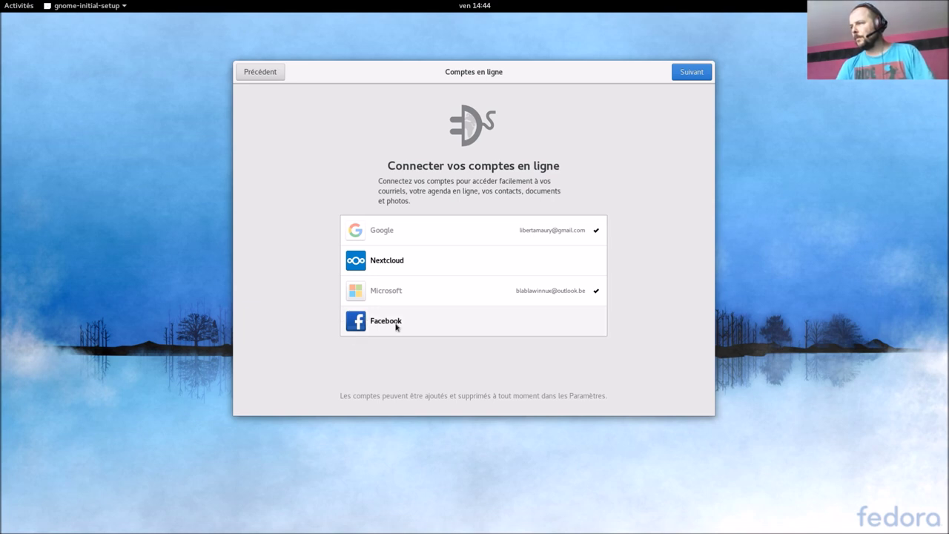
# Move past the online accounts page and choose 'Commencer à utiliser Fedora'.
pyautogui.click(689, 74)
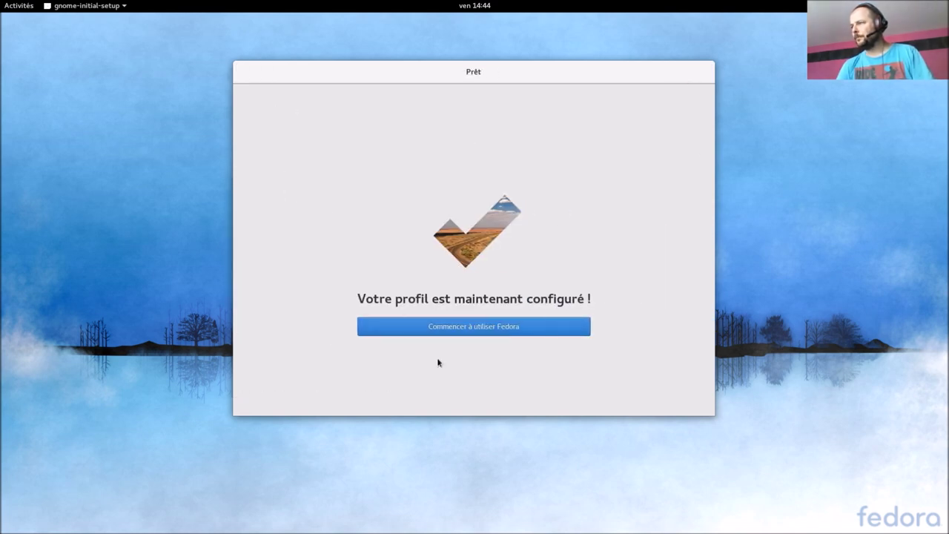
pyautogui.click(456, 331)
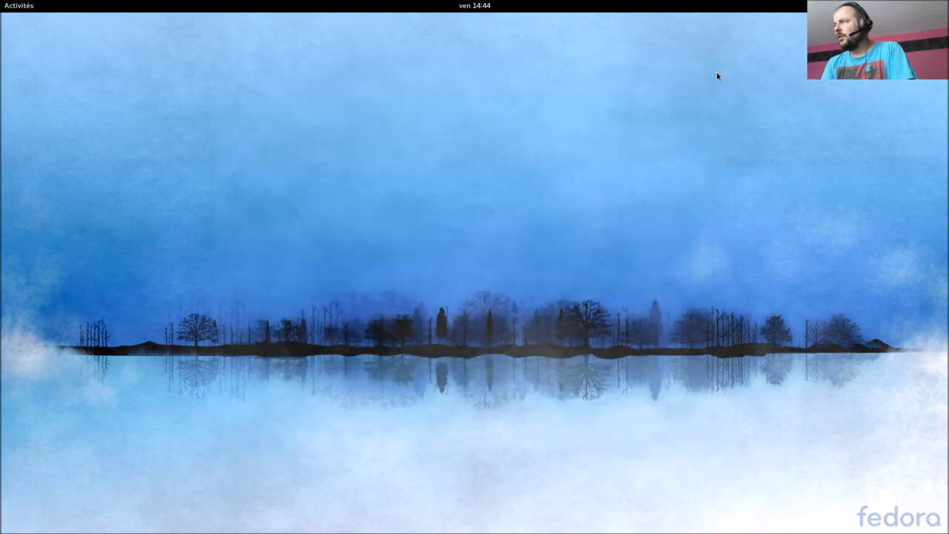
# Close the Premiers pas help window.
pyautogui.click(717, 72)
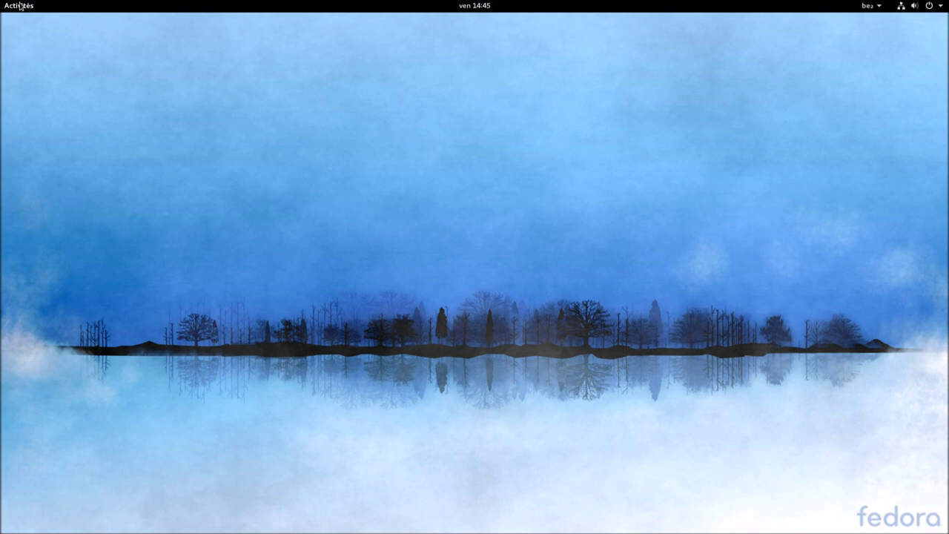
# Open the Activities overview and toggle the full application grid on and off.
pyautogui.click(30, 6)
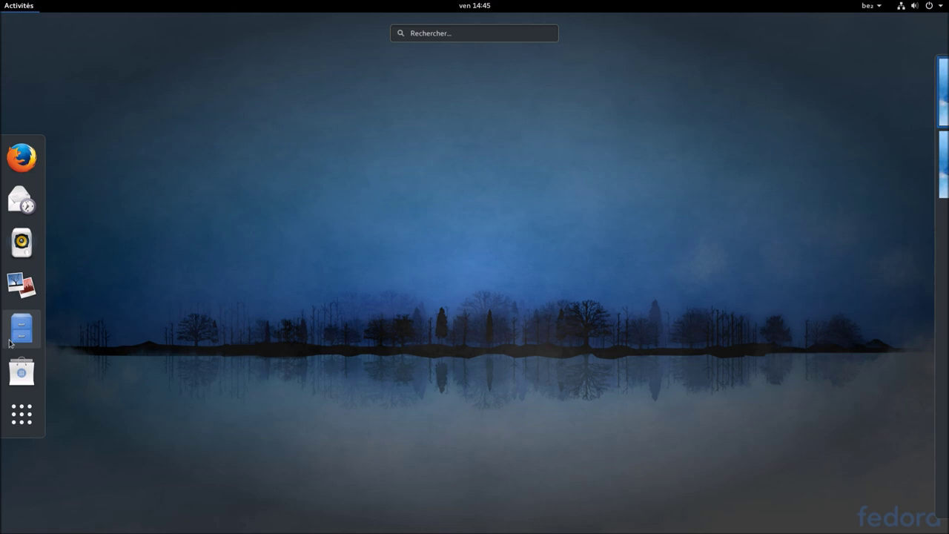
pyautogui.click(26, 412)
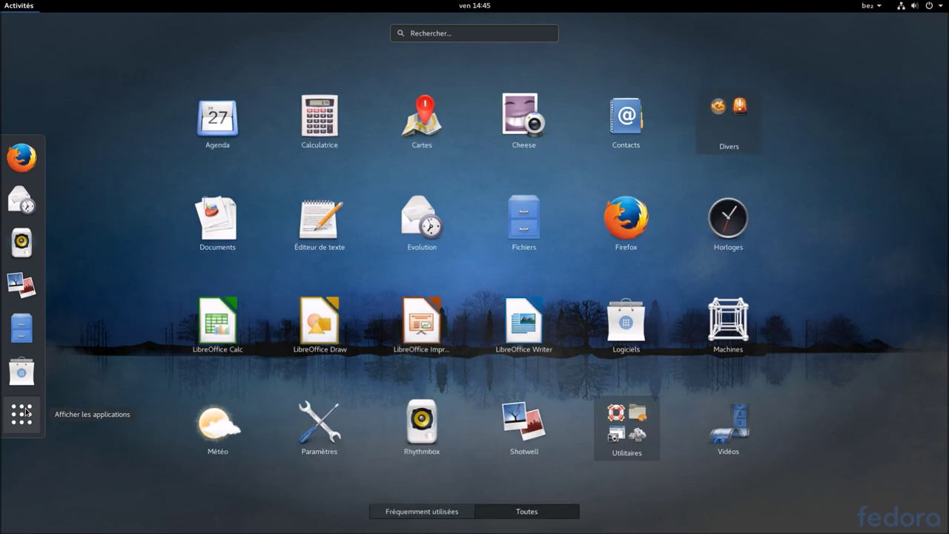
pyautogui.click(26, 413)
pyautogui.click(26, 413)
pyautogui.click(26, 413)
# Search the overview for 'fire', then clear the search and leave the overview.
pyautogui.click(488, 35)
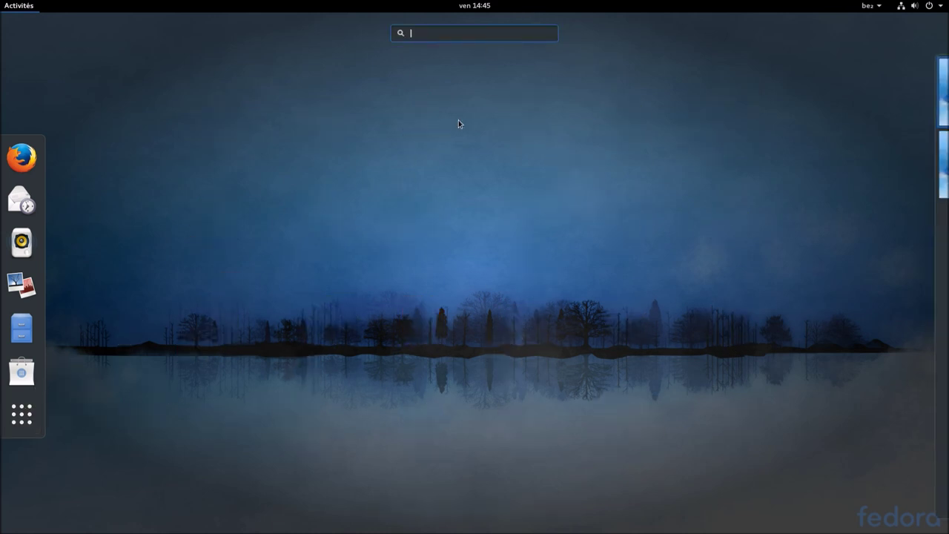
pyautogui.write('fire')
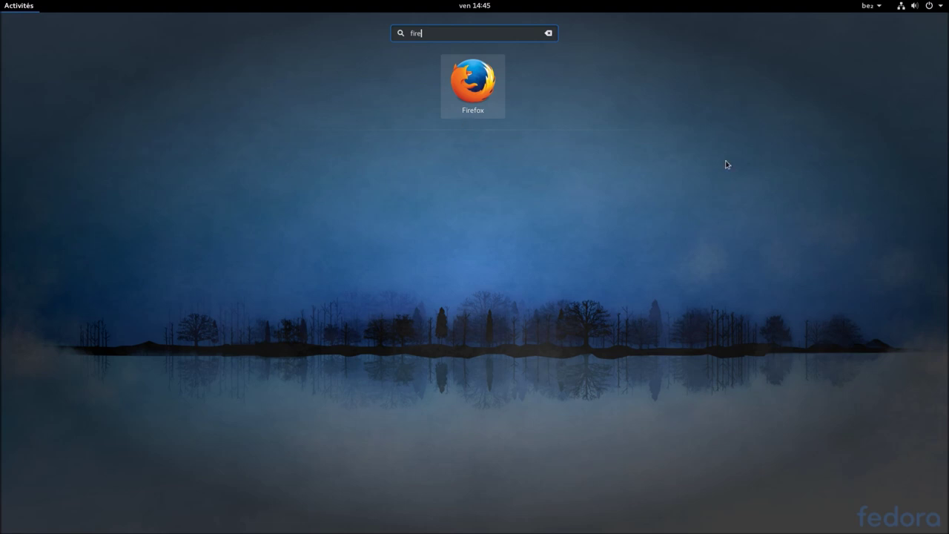
pyautogui.click(549, 33)
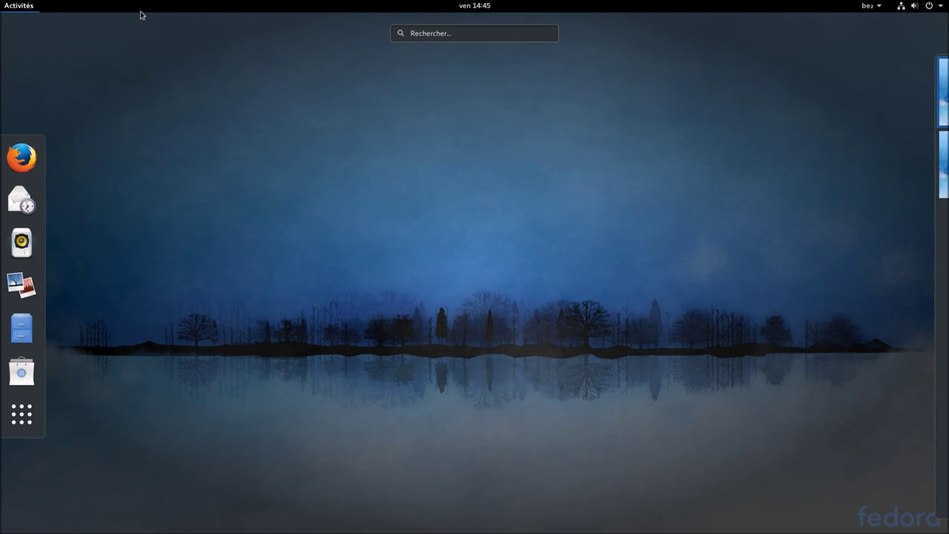
pyautogui.moveTo(945, 192)
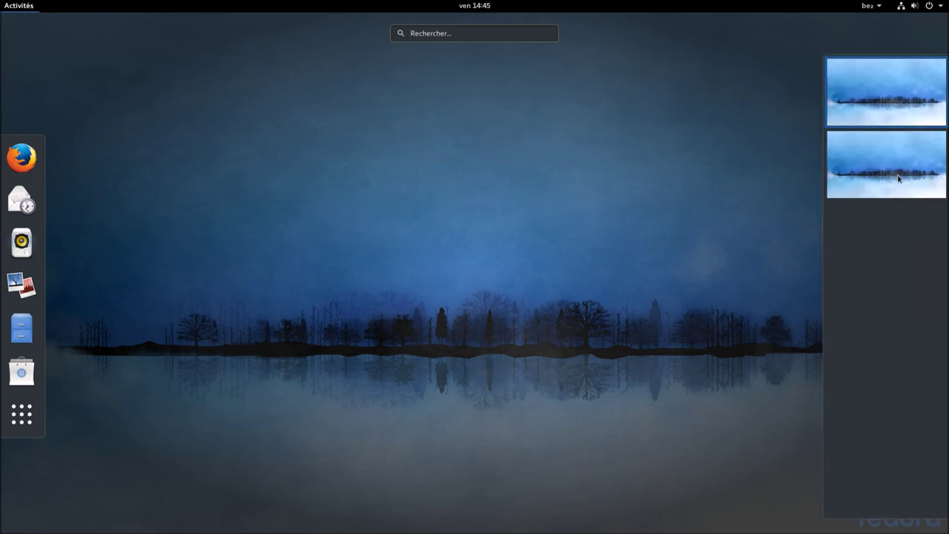
pyautogui.click(7, 4)
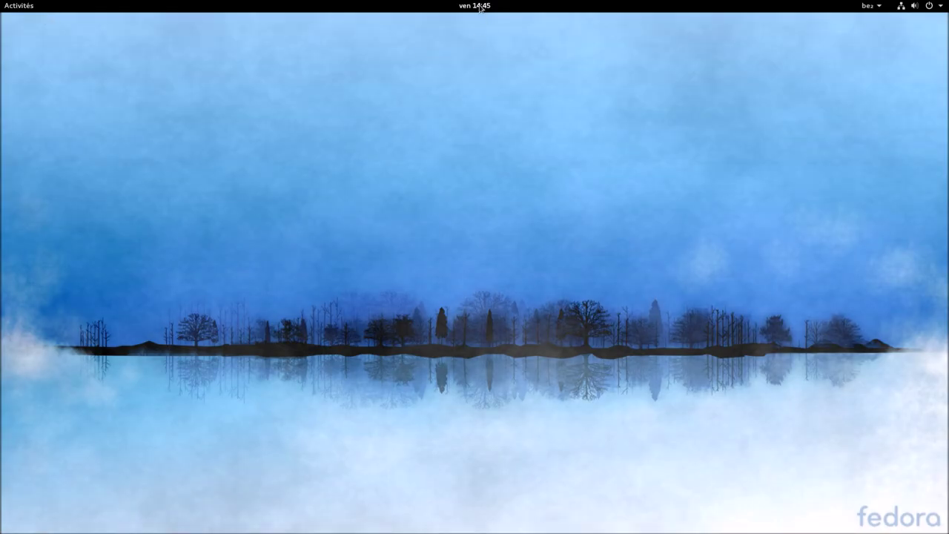
# Check the calendar, the be2 keyboard layout choices and the system status menu.
pyautogui.click(480, 7)
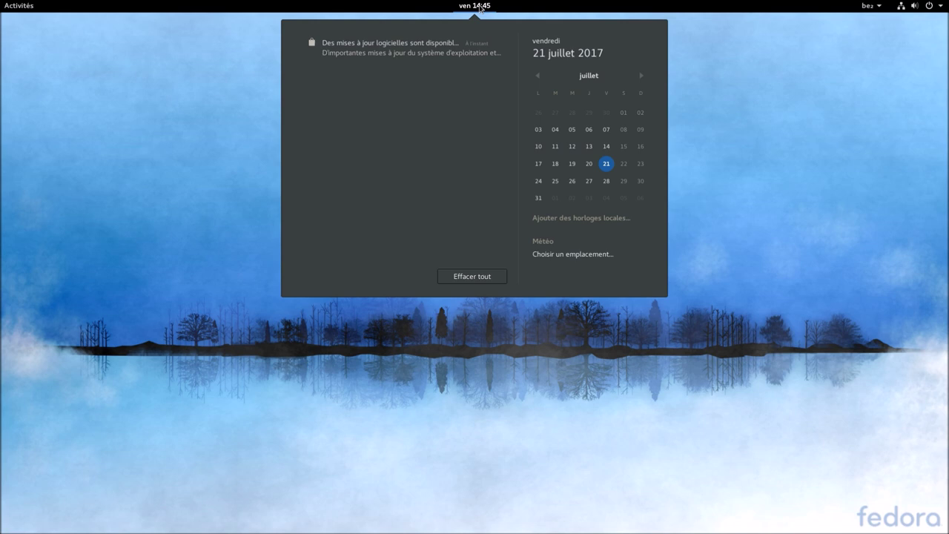
pyautogui.click(481, 9)
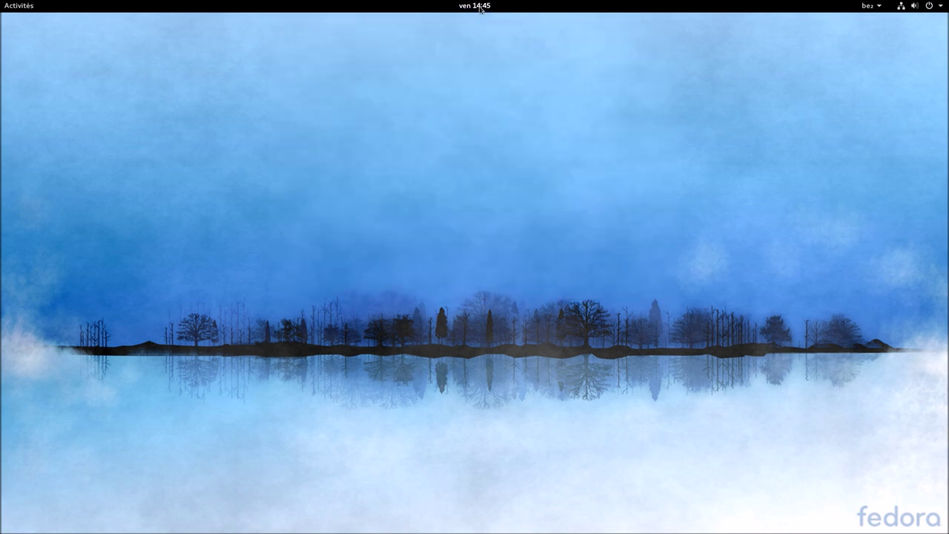
pyautogui.click(879, 6)
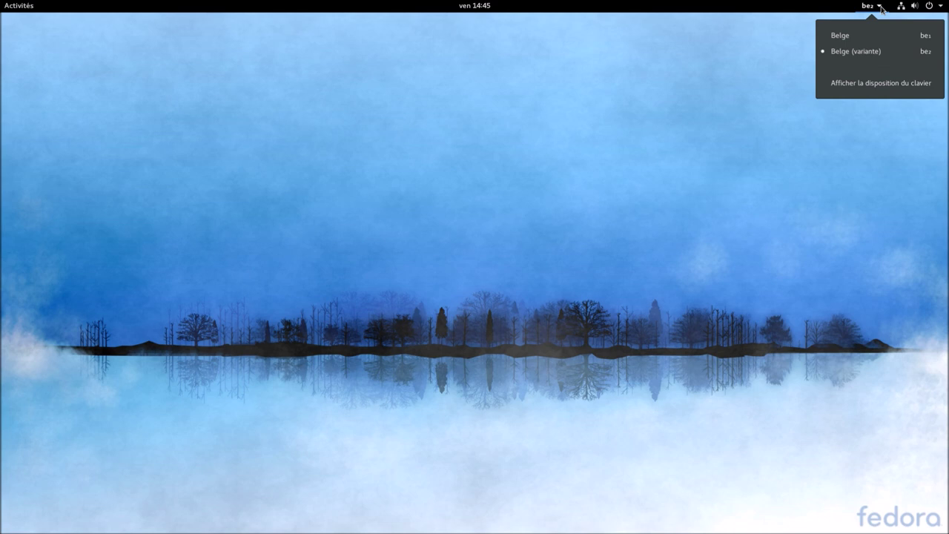
pyautogui.click(880, 8)
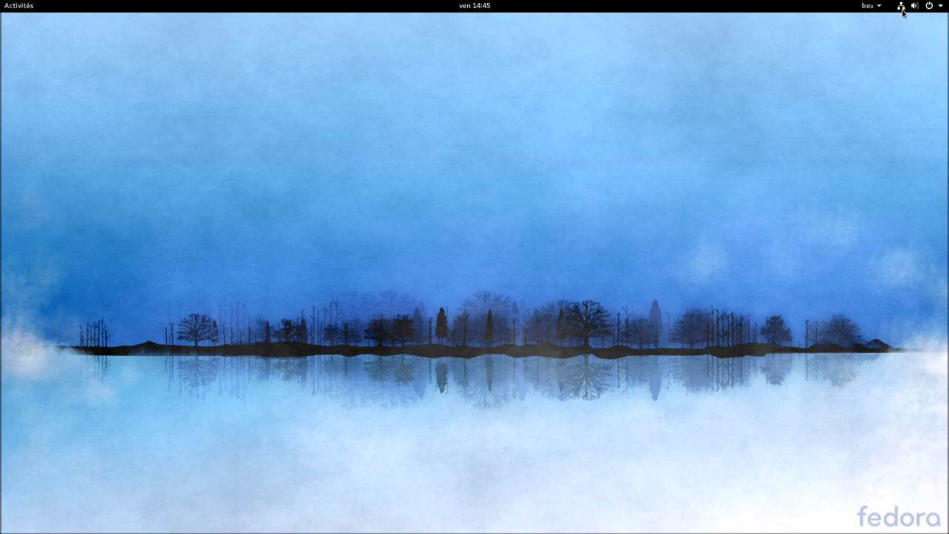
pyautogui.click(903, 12)
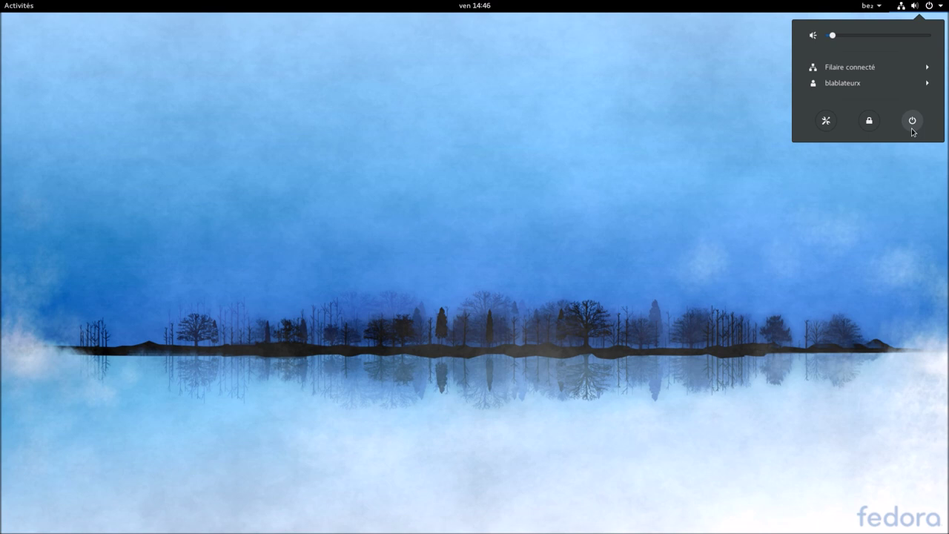
pyautogui.click(723, 230)
# Open and dismiss the desktop context menu twice, then return to Activities.
pyautogui.rightClick(255, 158)
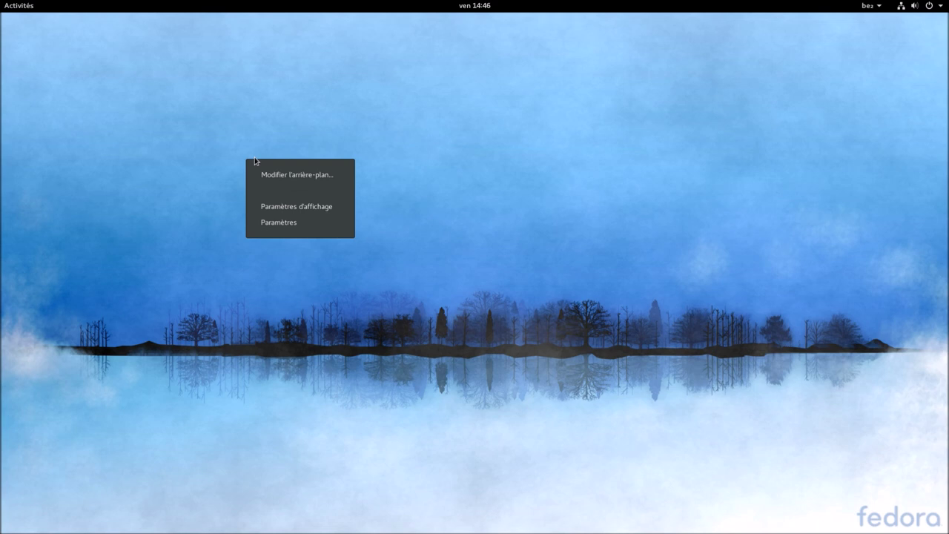
pyautogui.click(160, 119)
pyautogui.rightClick(169, 90)
pyautogui.click(127, 86)
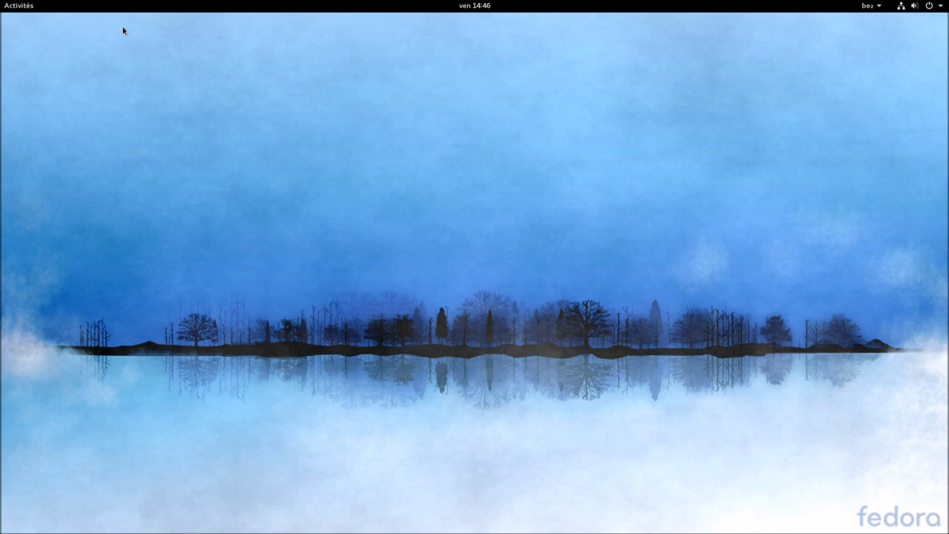
pyautogui.click(28, 7)
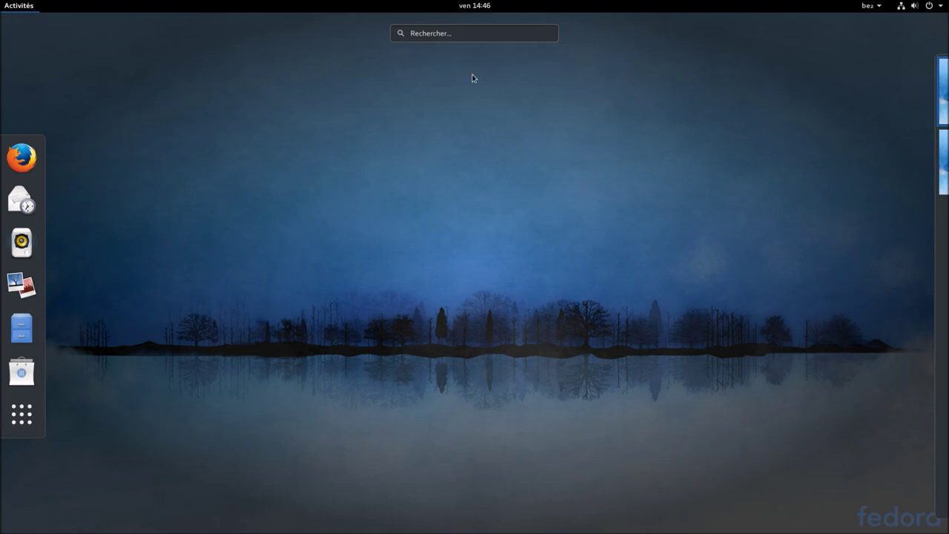
# Search 'ter' in the Activities overview and launch Terminal.
pyautogui.click(483, 38)
pyautogui.write('ter')
pyautogui.click(475, 84)
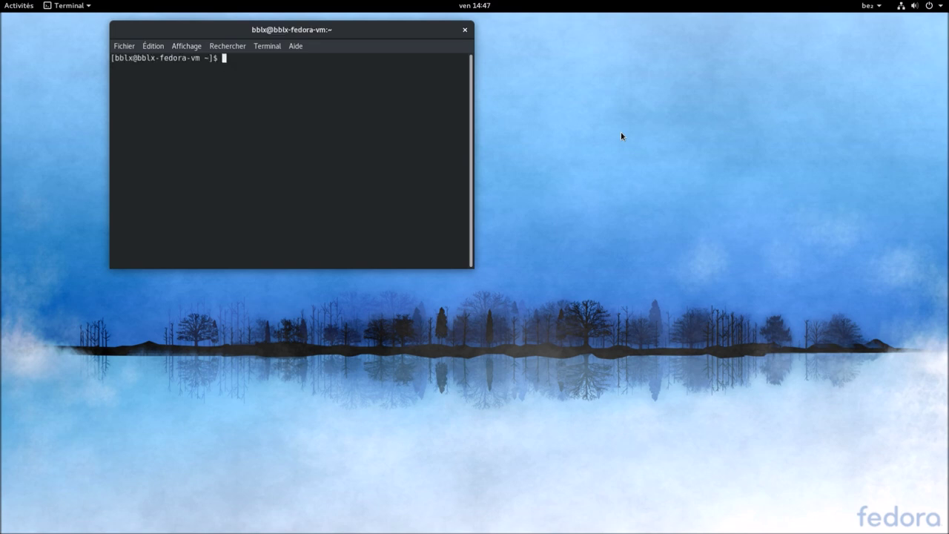
# Become root with su and the root password, clear the screen, and type 'dnf install htop'.
pyautogui.write('su')
pyautogui.press('Return')
pyautogui.press('Return')
pyautogui.write('clear')
pyautogui.press('Return')
pyautogui.press('Return')
pyautogui.press('Return')
pyautogui.press('Return')
pyautogui.press('Return')
pyautogui.press('Return')
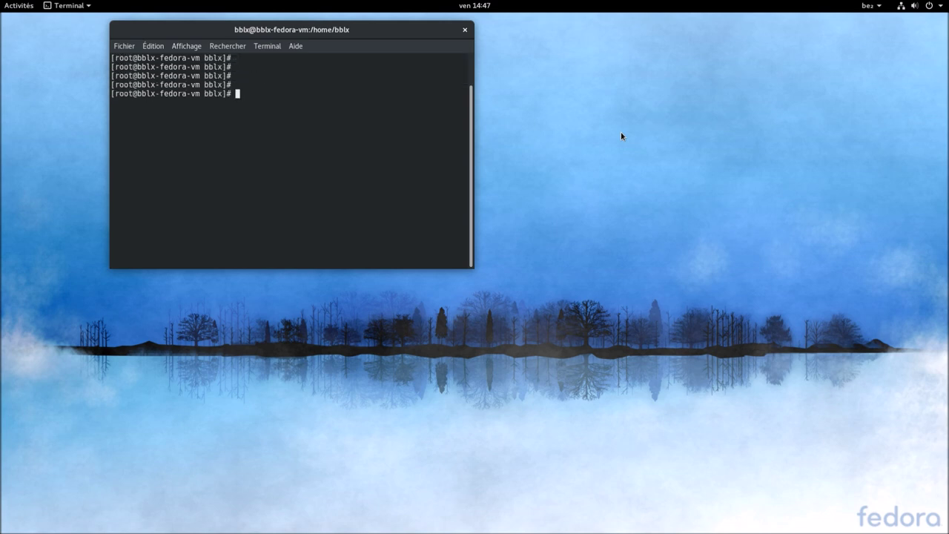
pyautogui.write('dnf')
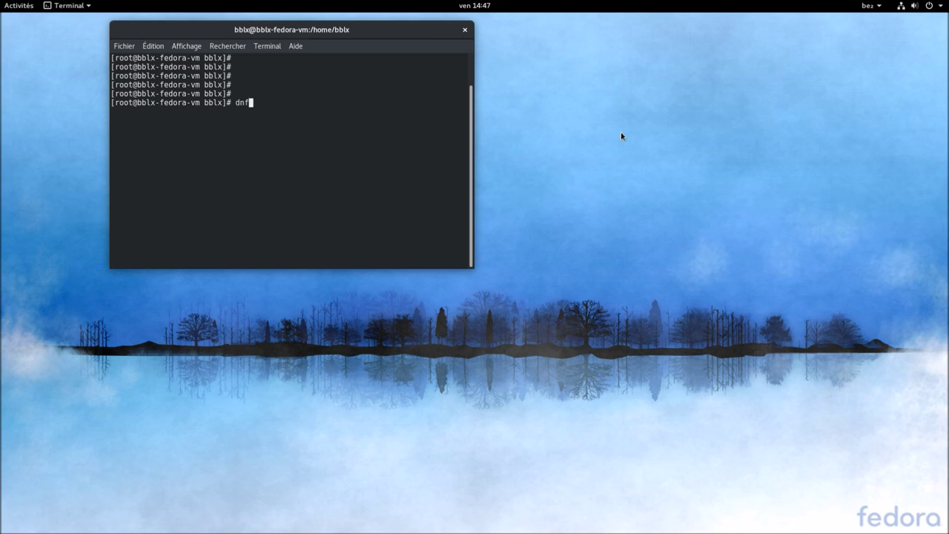
pyautogui.write(' install htop')
# Install htop with dnf, answering 'o' at the prompt, then launch htop.
pyautogui.press('Return')
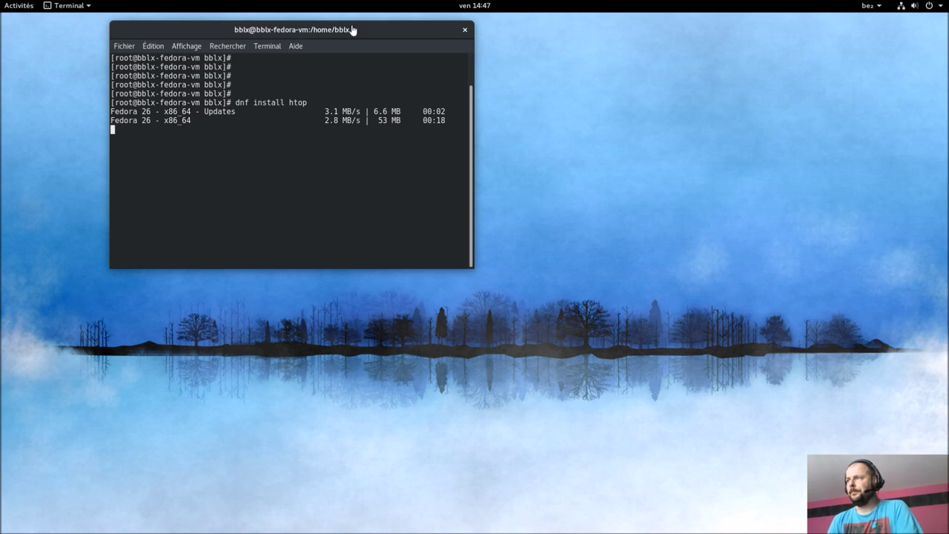
pyautogui.moveTo(351, 31); pyautogui.dragTo(355, 81)
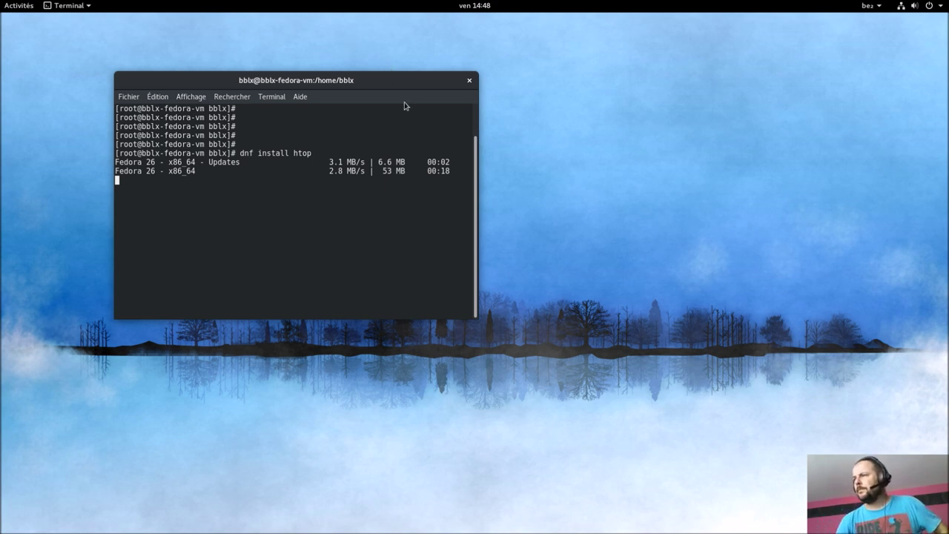
pyautogui.moveTo(364, 80); pyautogui.dragTo(390, 123)
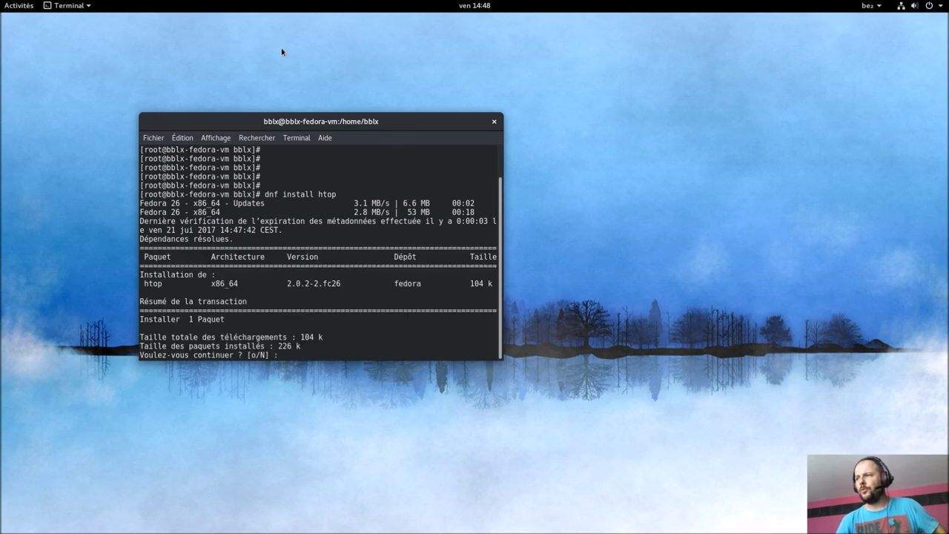
pyautogui.write('o')
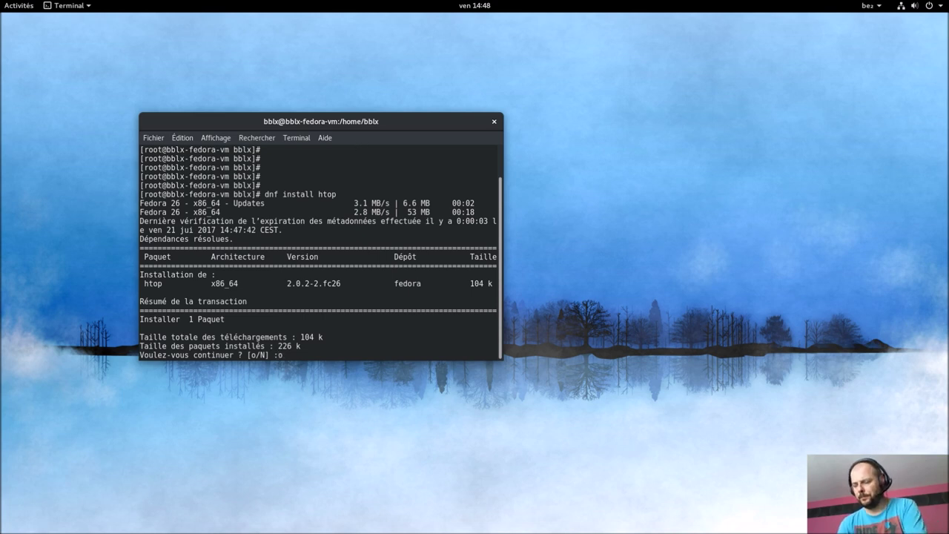
pyautogui.press('Return')
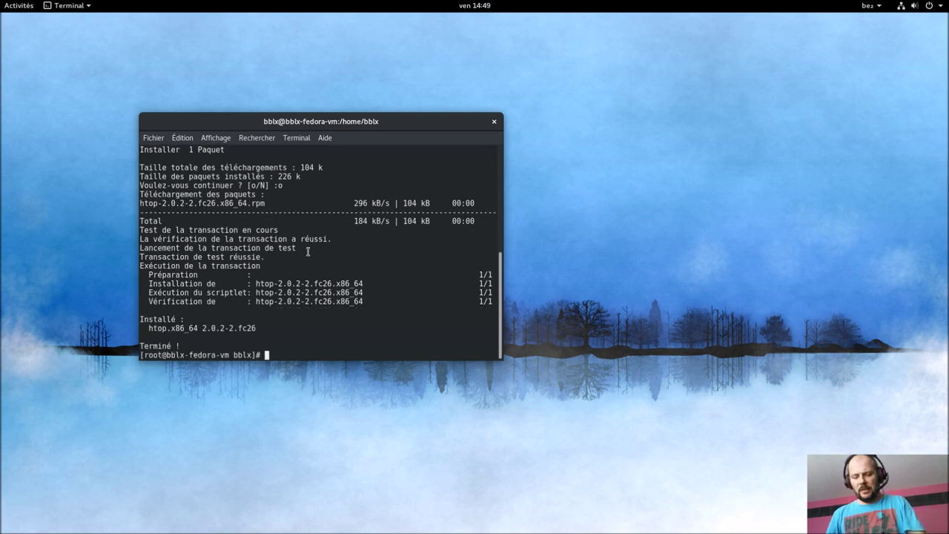
pyautogui.write('htop')
pyautogui.press('Return')
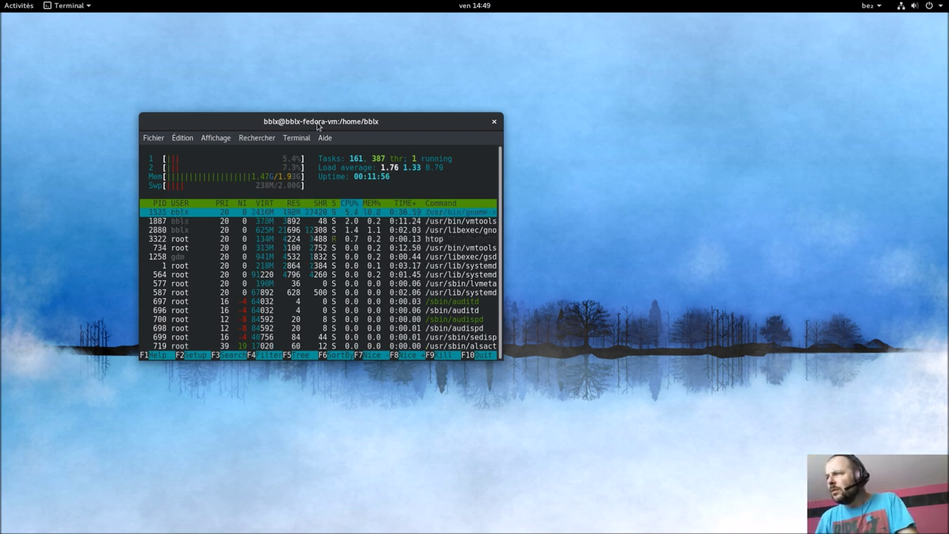
# Reposition the terminal running htop and try quitting with F10, backing out with Escape.
pyautogui.moveTo(317, 125); pyautogui.dragTo(416, 130)
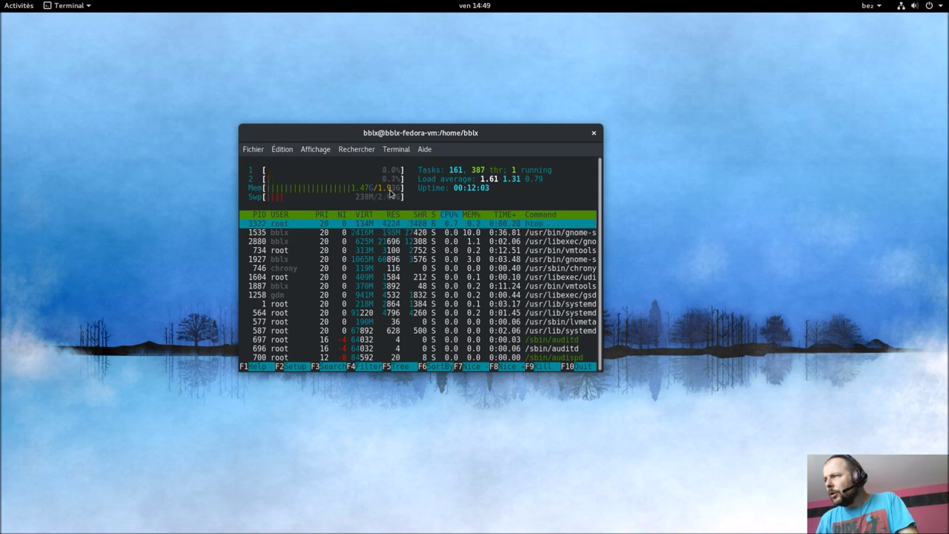
pyautogui.moveTo(481, 149); pyautogui.dragTo(371, 205)
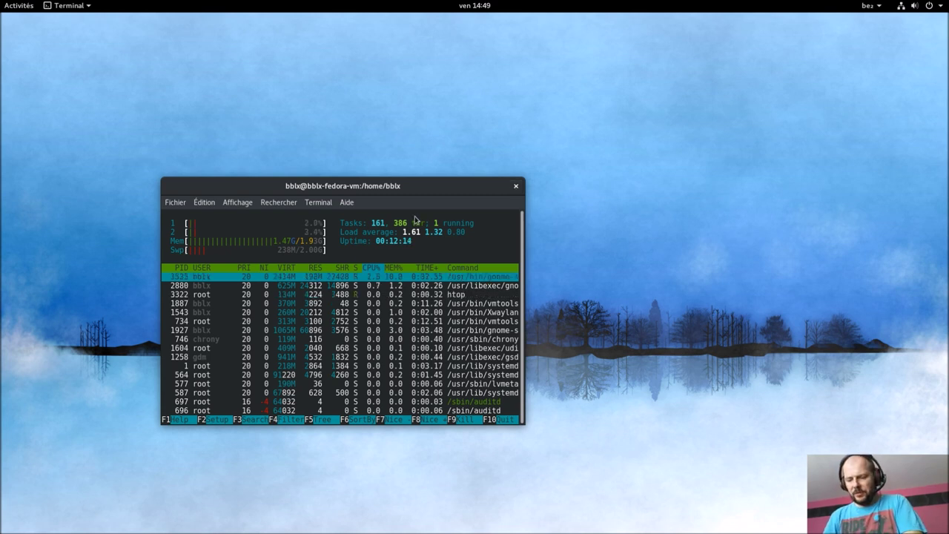
pyautogui.press('F10')
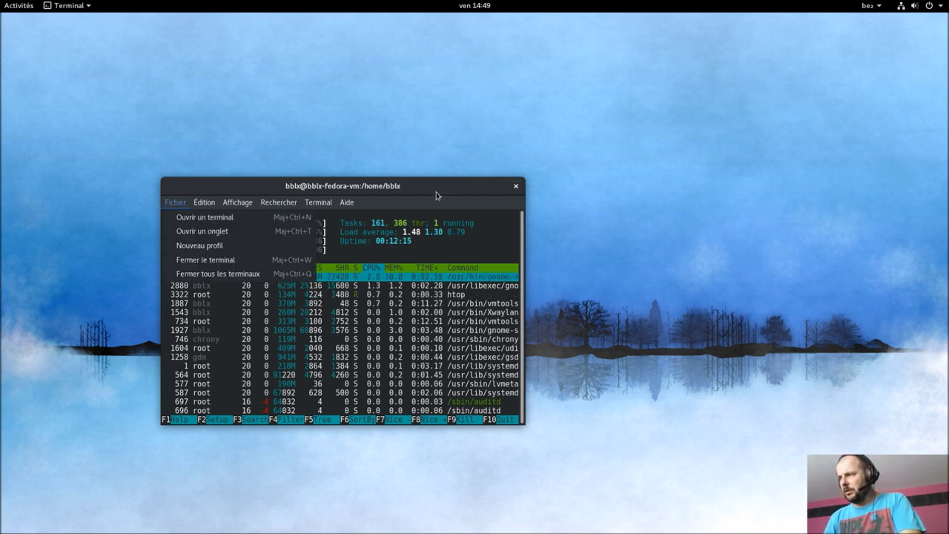
pyautogui.press('Escape')
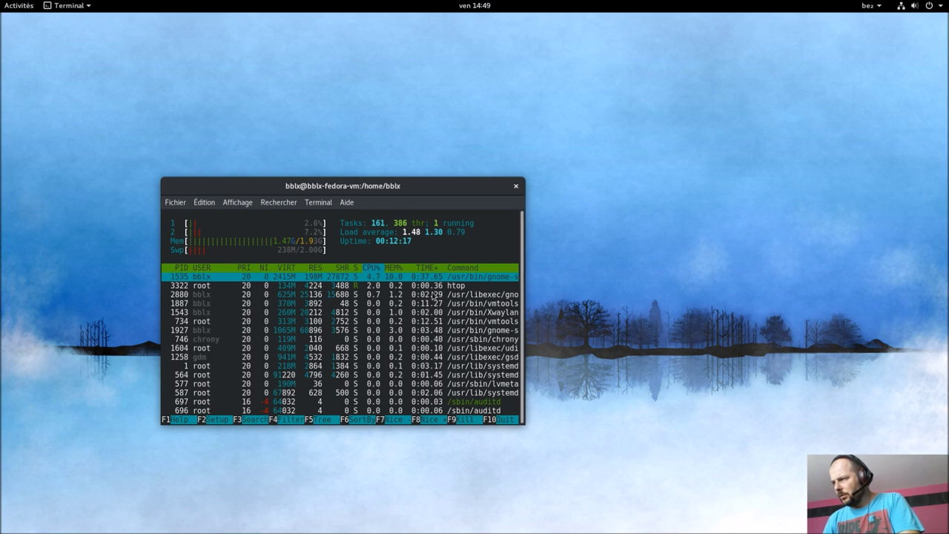
pyautogui.press('F10')
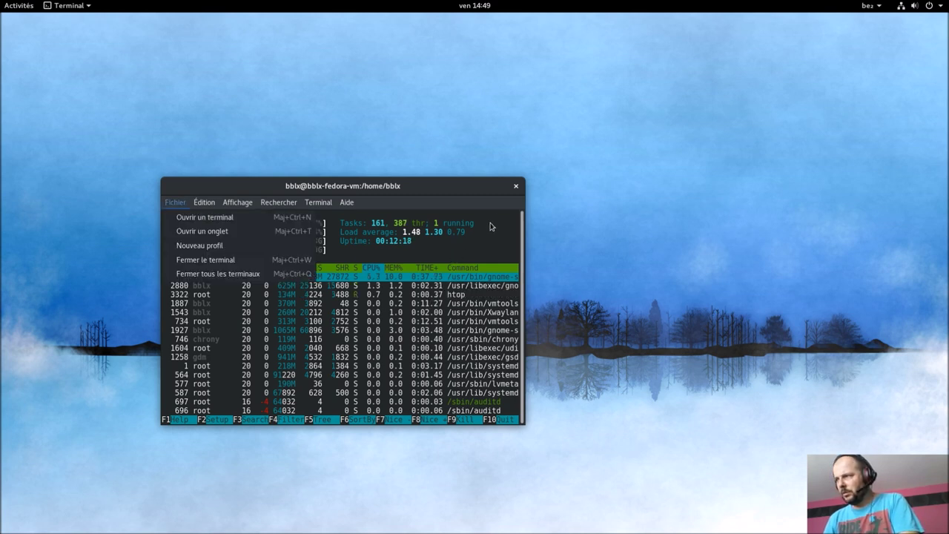
pyautogui.press('Escape')
# Quit htop with q and clear the terminal screen.
pyautogui.press('q')
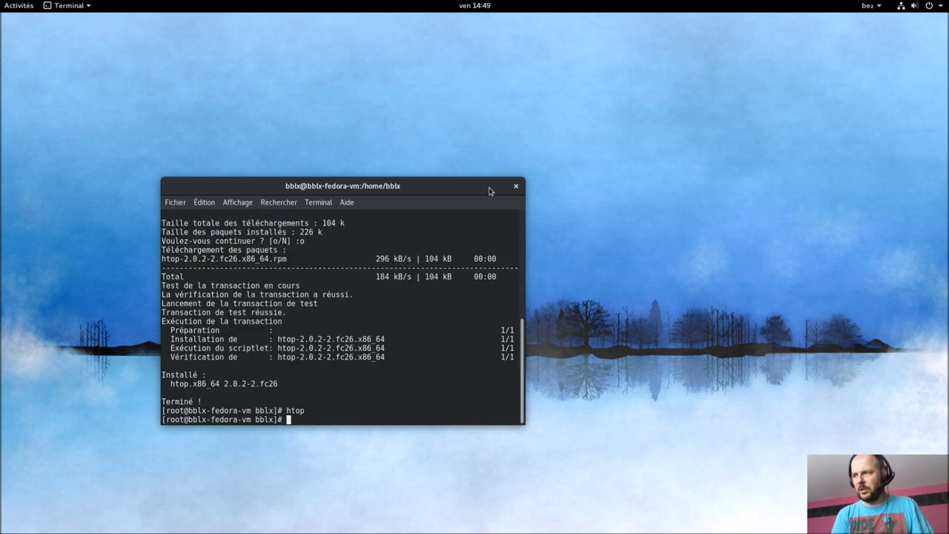
pyautogui.write('clear')
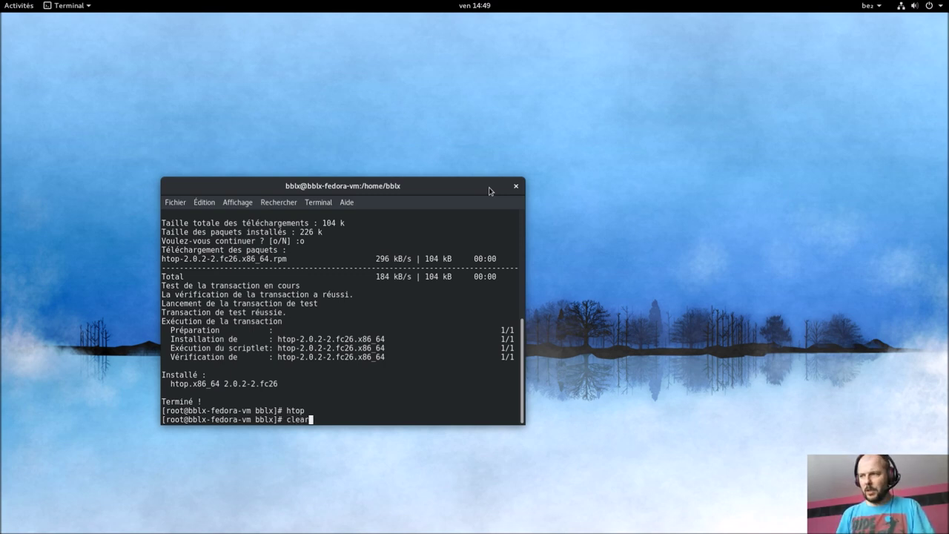
pyautogui.press('Return')
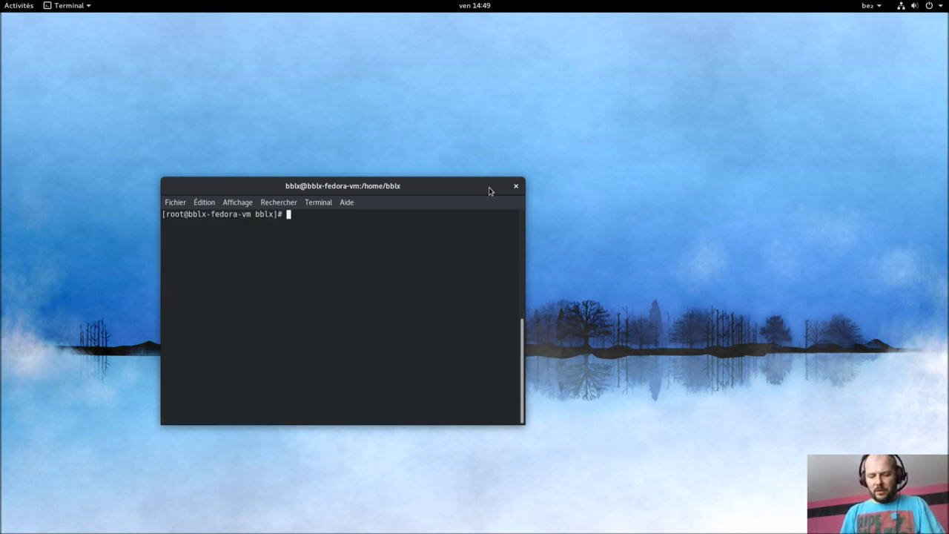
# Run 'dnf update', confirm with 'o', and move the terminal to the upper right.
pyautogui.write('dnf ')
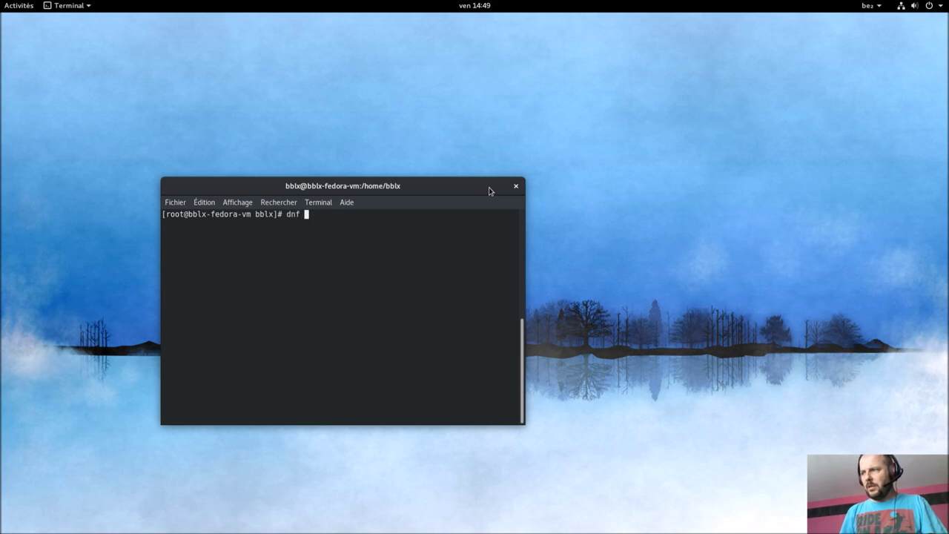
pyautogui.write('update')
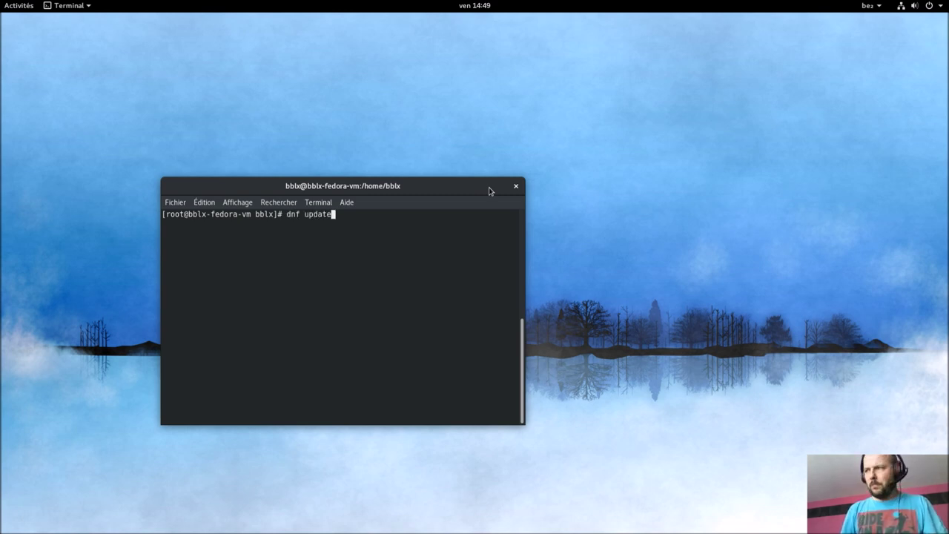
pyautogui.press('Return')
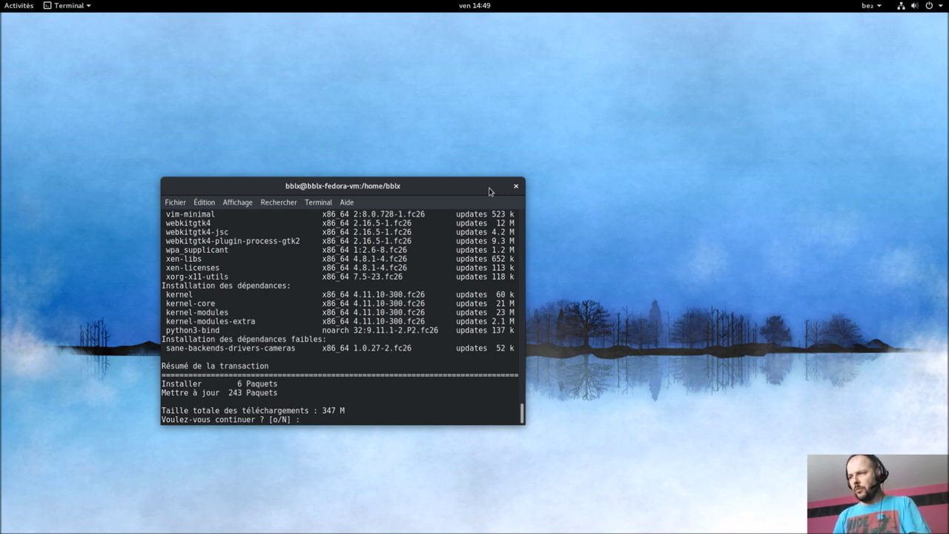
pyautogui.write('o')
pyautogui.press('Return')
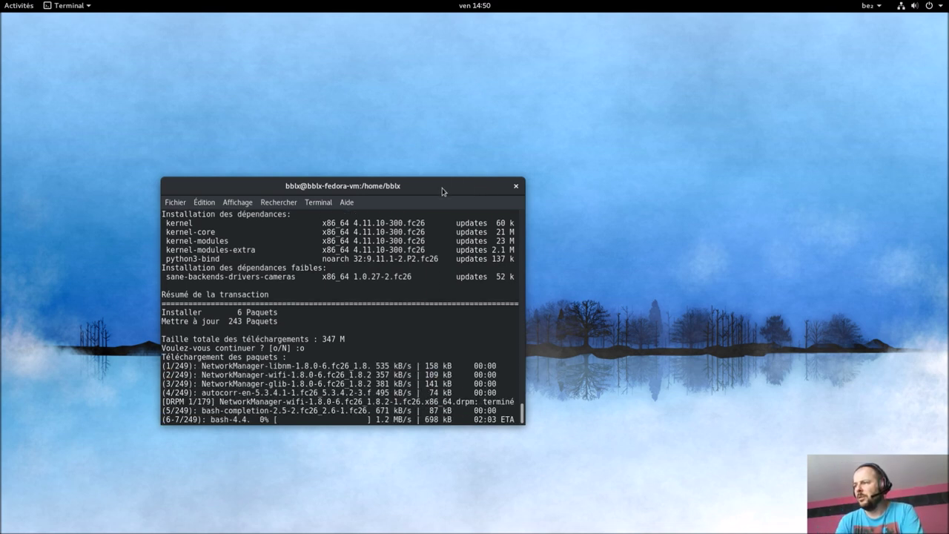
pyautogui.moveTo(442, 188); pyautogui.dragTo(863, 30)
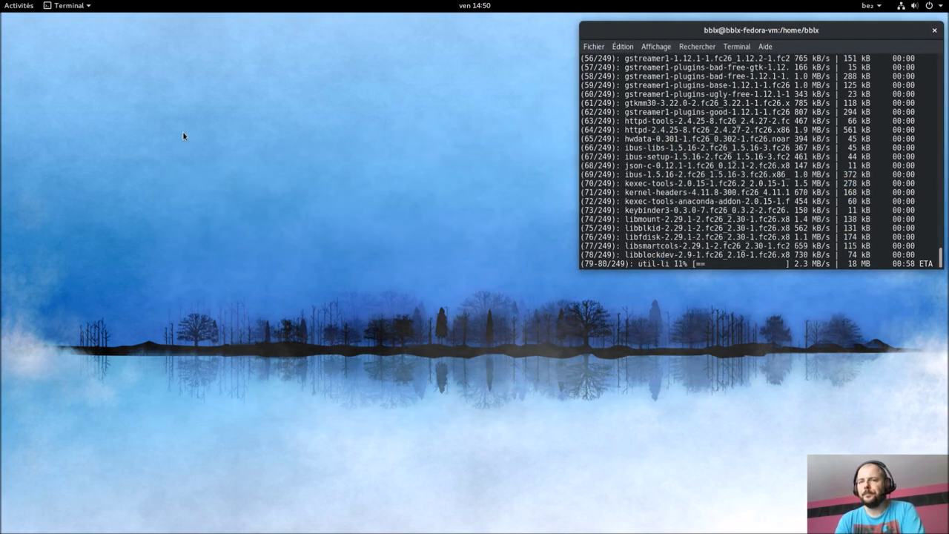
# Show all applications from Activités and launch Contacts from the grid.
pyautogui.click(21, 8)
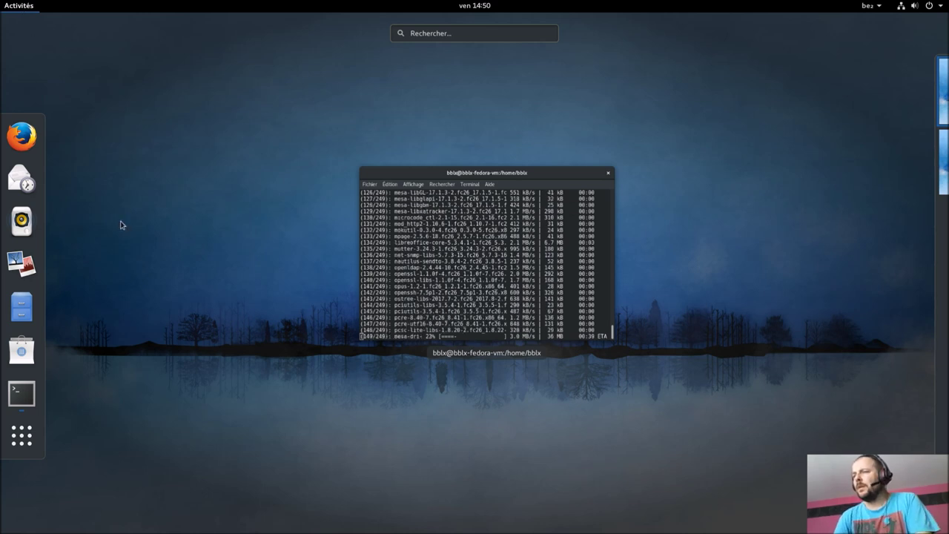
pyautogui.click(27, 437)
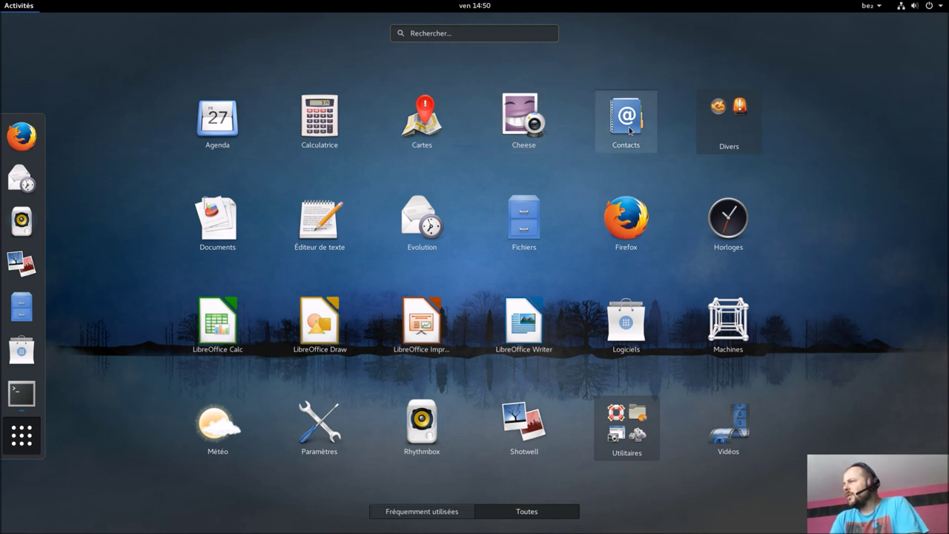
pyautogui.click(628, 127)
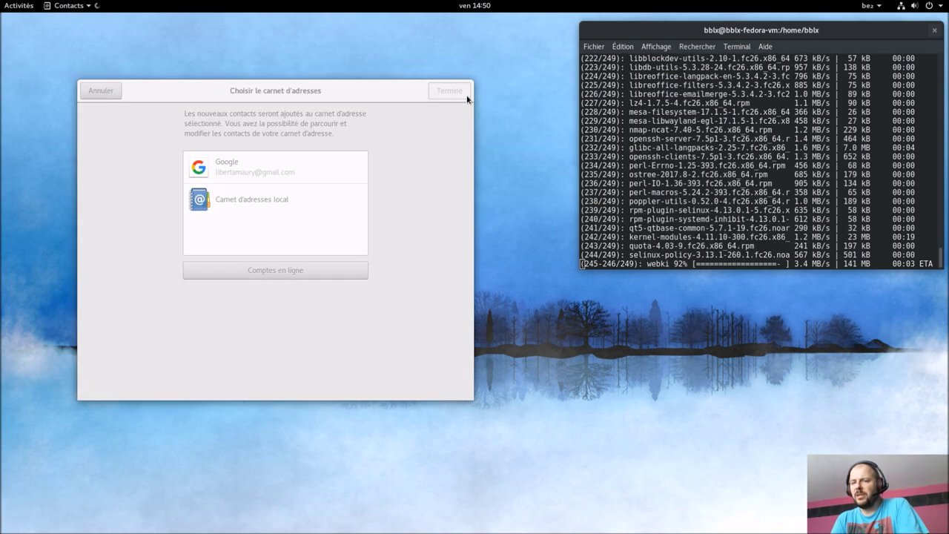
# Choose the Google address book for new contacts, confirm with Terminé, then close Contacts.
pyautogui.click(263, 168)
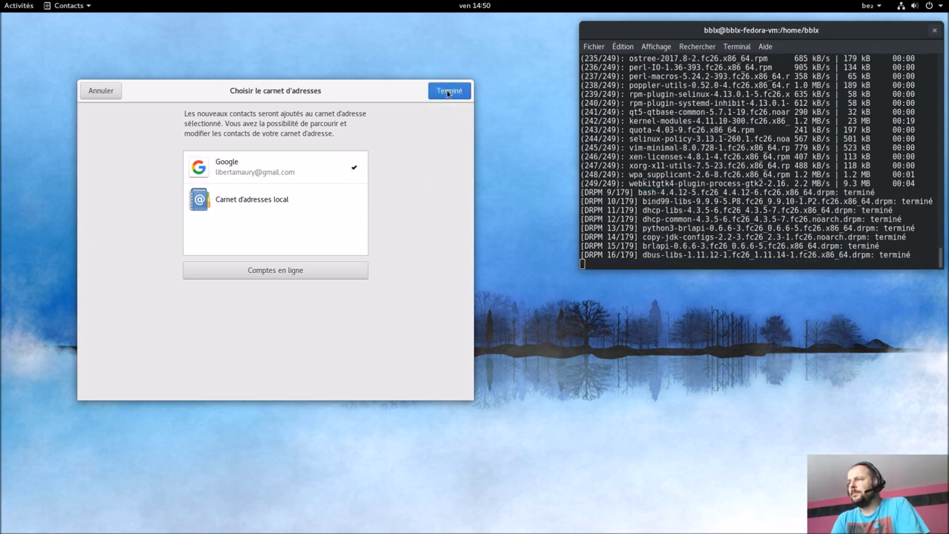
pyautogui.click(447, 92)
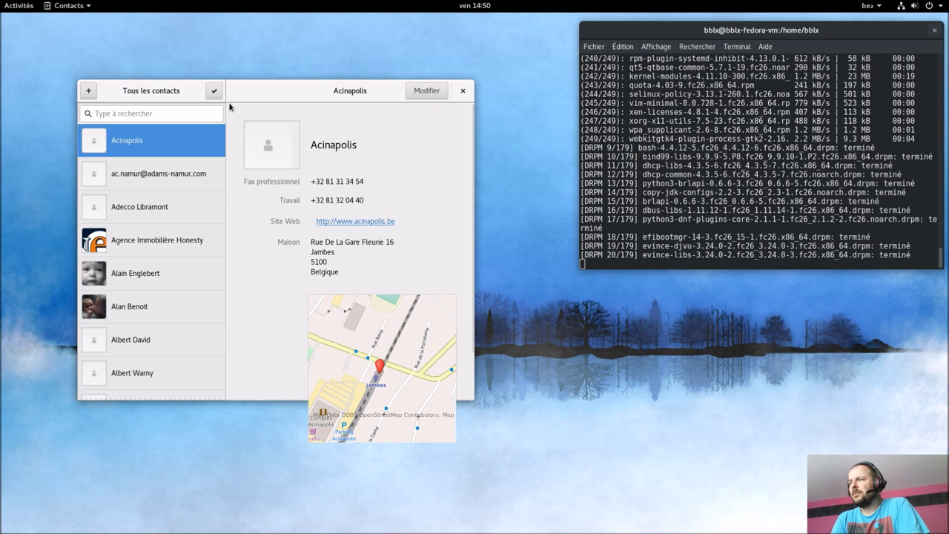
pyautogui.click(461, 91)
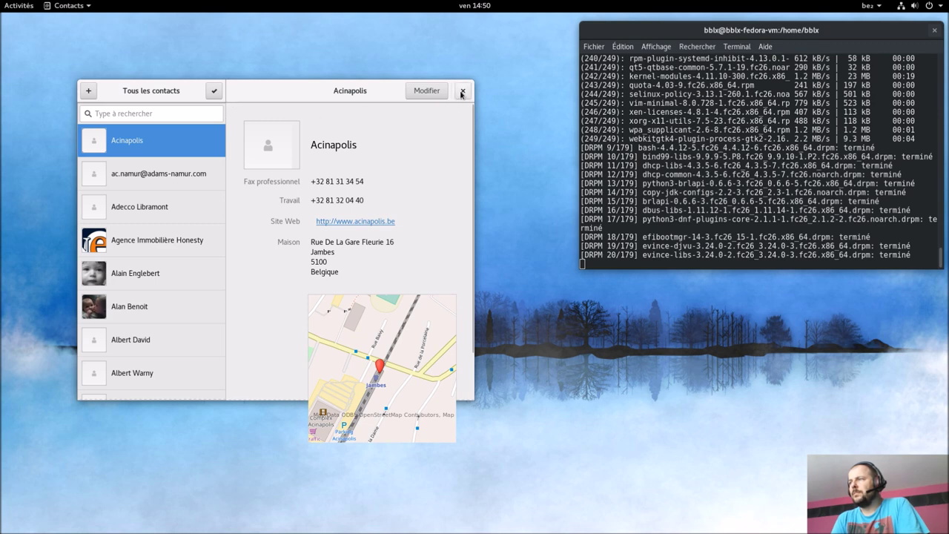
# Show all applications, open and close the Divers folder, then launch Evolution.
pyautogui.click(20, 10)
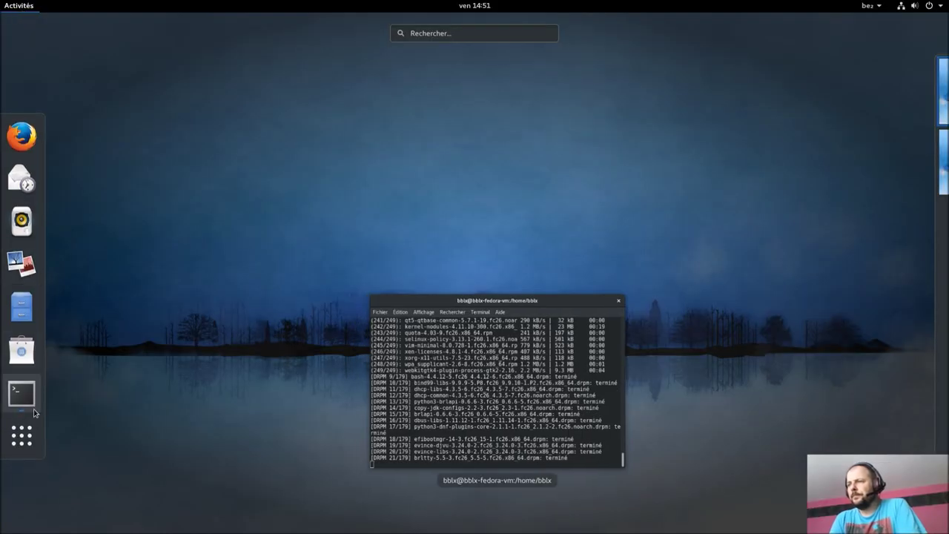
pyautogui.click(21, 439)
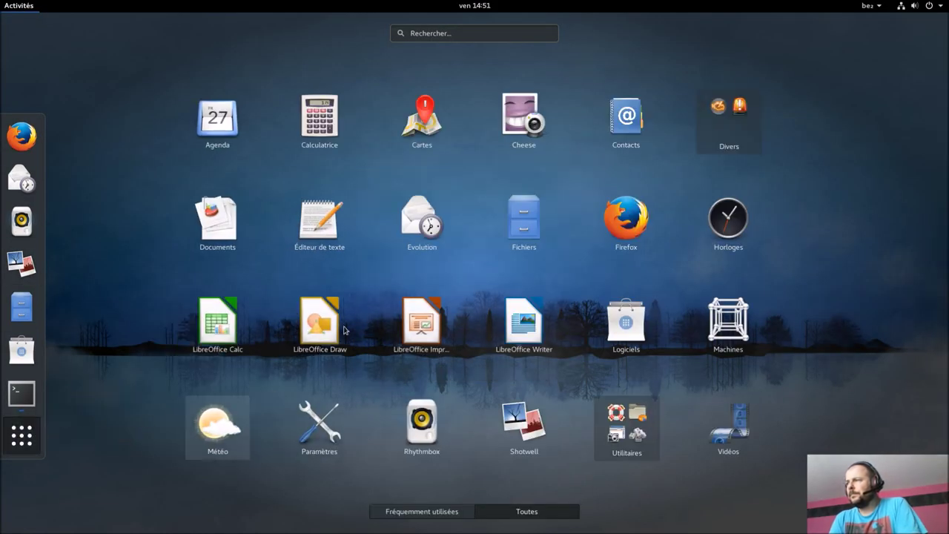
pyautogui.click(715, 139)
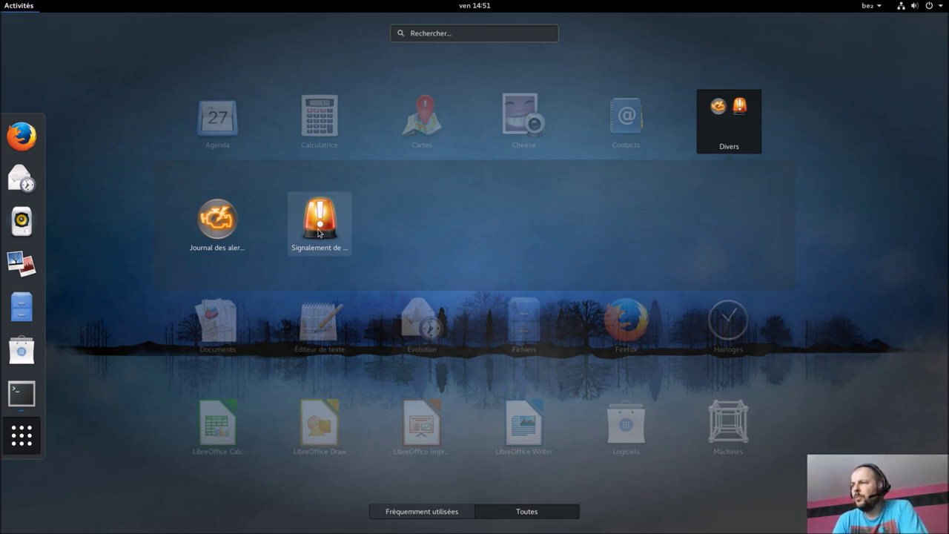
pyautogui.click(713, 141)
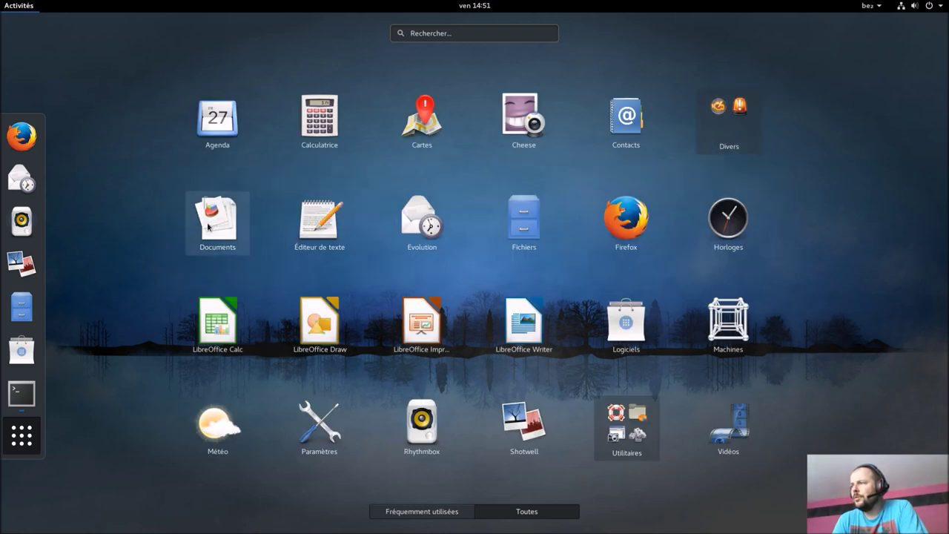
pyautogui.click(424, 244)
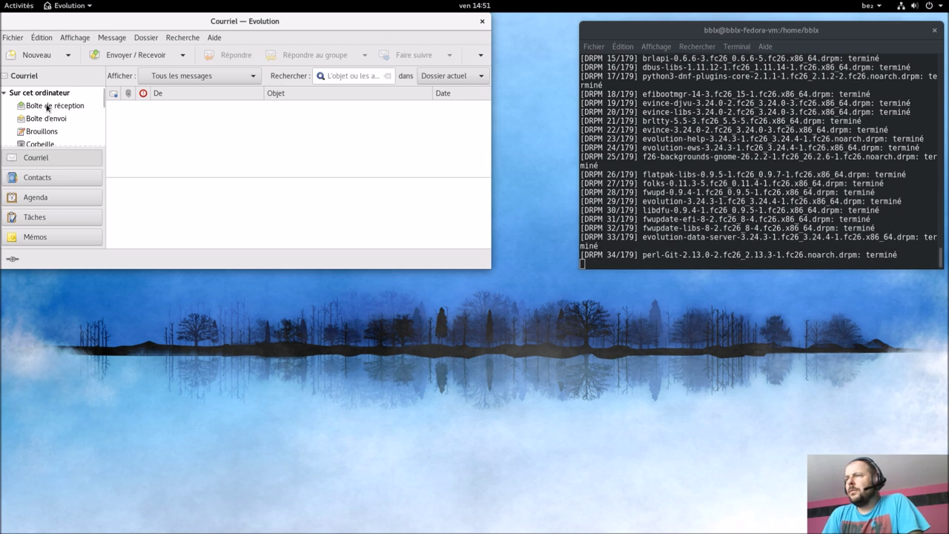
# Open the mail inbox, glance at the contacts section, and return to the mail folders.
pyautogui.click(48, 107)
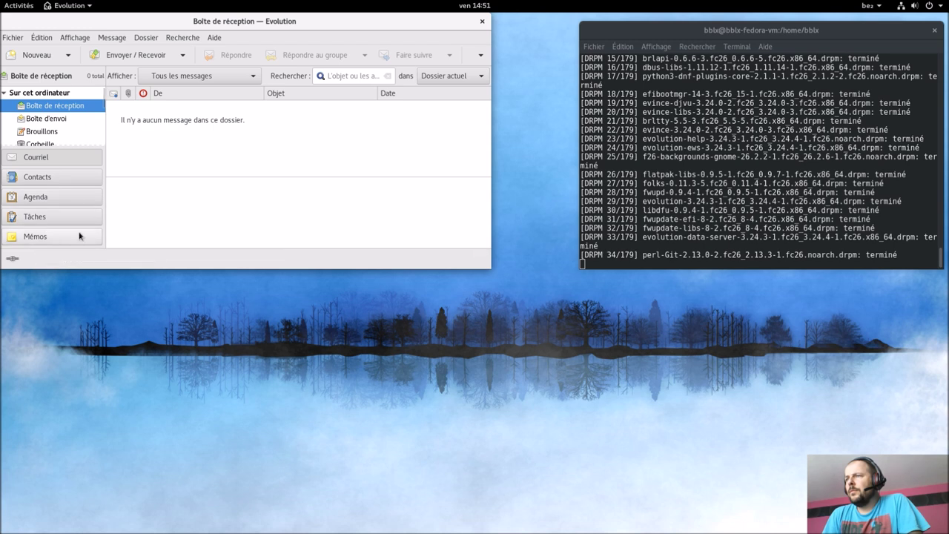
pyautogui.click(37, 178)
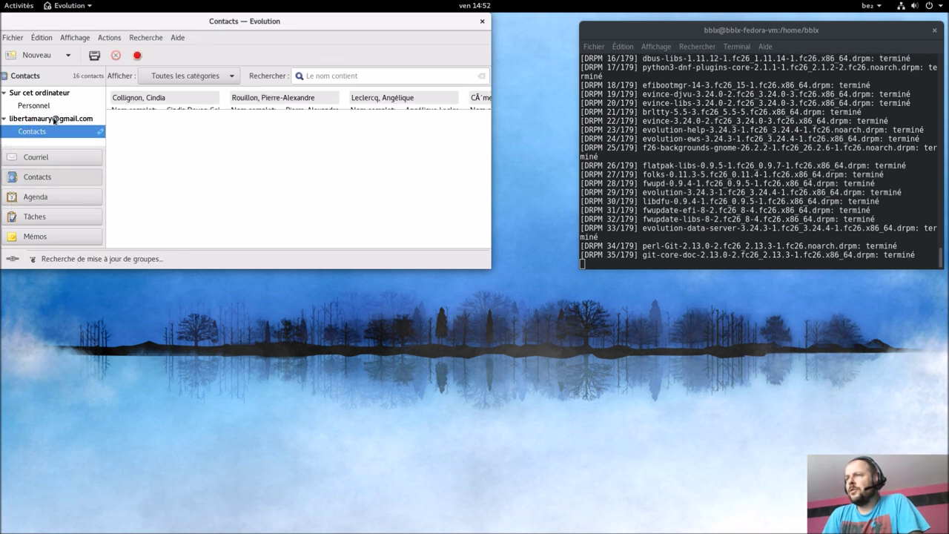
pyautogui.click(44, 158)
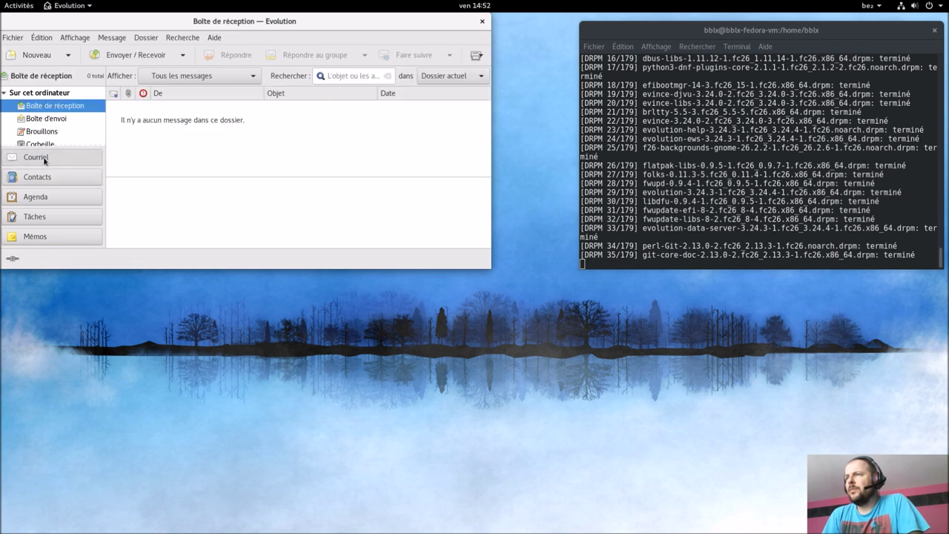
# Open the Outlook account's Boîte de réception and drag the window fully on screen.
pyautogui.scroll(-3, 69, 126)
pyautogui.click(61, 113)
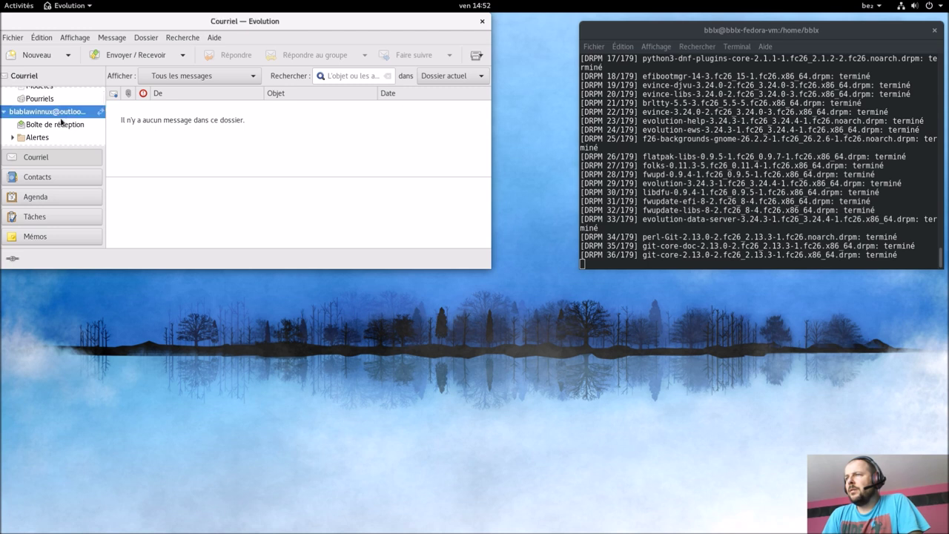
pyautogui.click(58, 125)
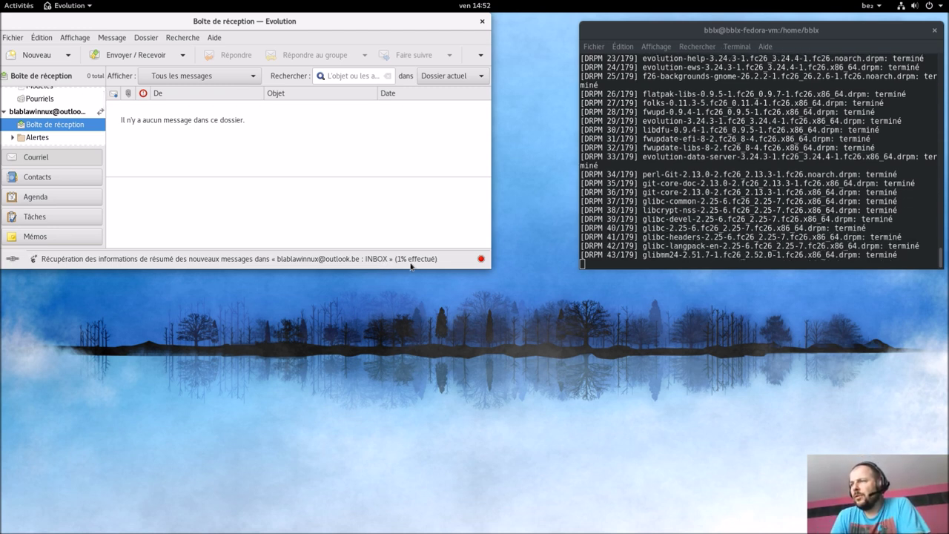
pyautogui.moveTo(375, 22); pyautogui.dragTo(1, 194)
pyautogui.moveTo(333, 191); pyautogui.dragTo(409, 47)
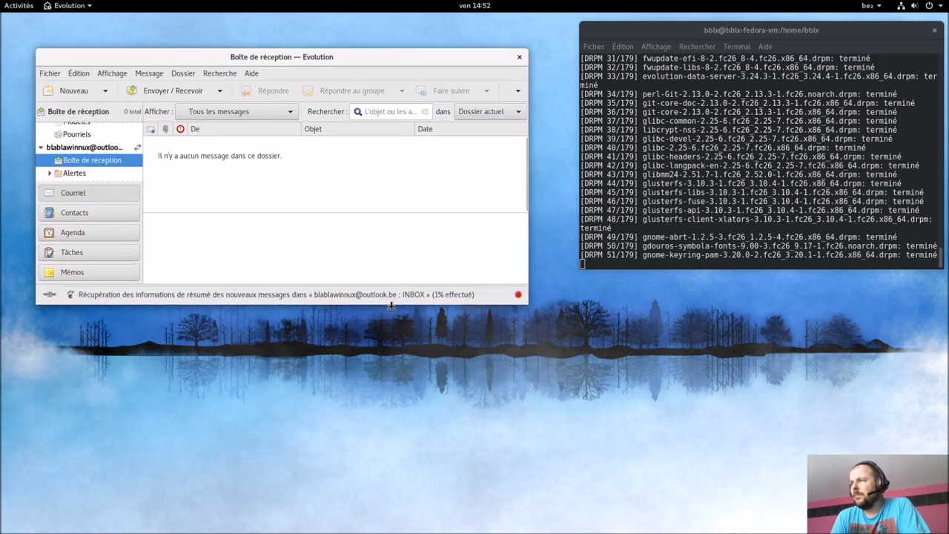
# Make the Evolution window taller, scroll the folder list, and open the Gmail inbox.
pyautogui.moveTo(390, 306); pyautogui.dragTo(387, 485)
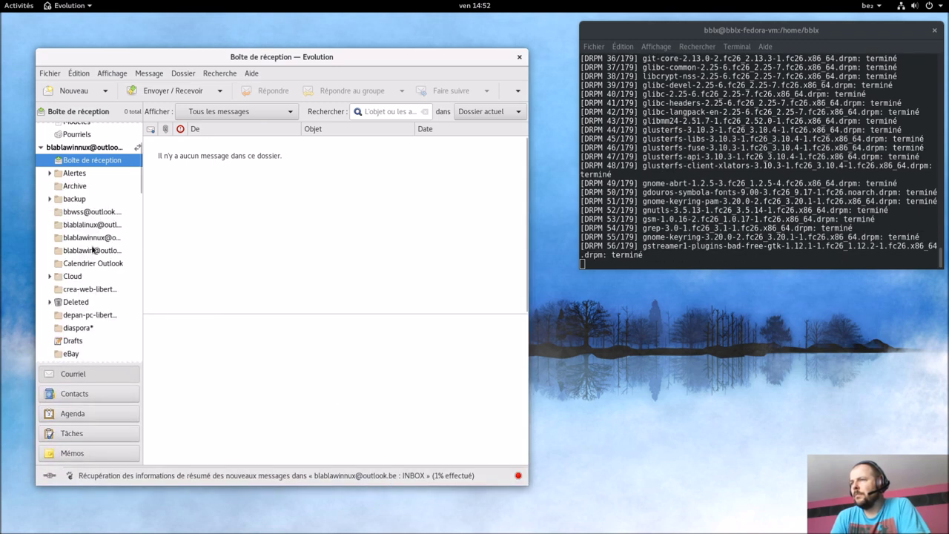
pyautogui.scroll(-12, 94, 250)
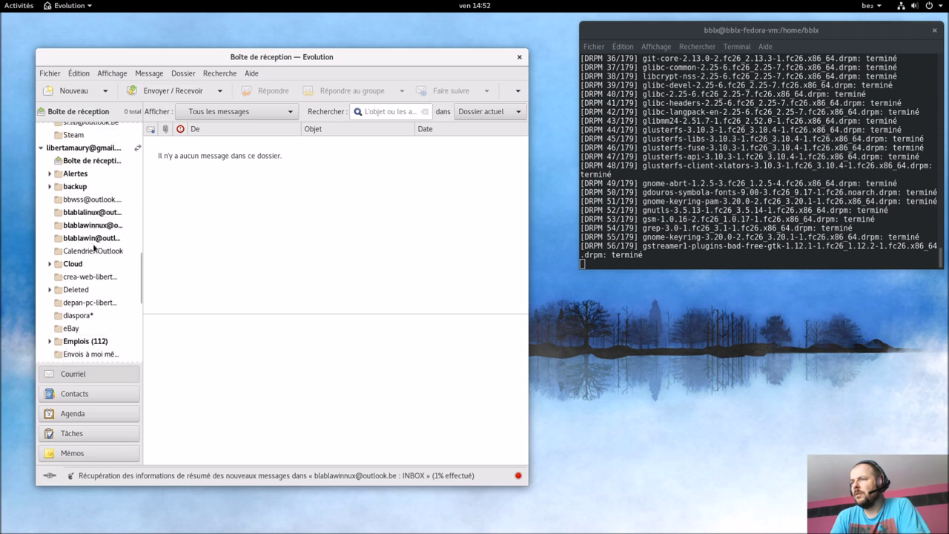
pyautogui.scroll(3, 94, 247)
pyautogui.scroll(10, 94, 245)
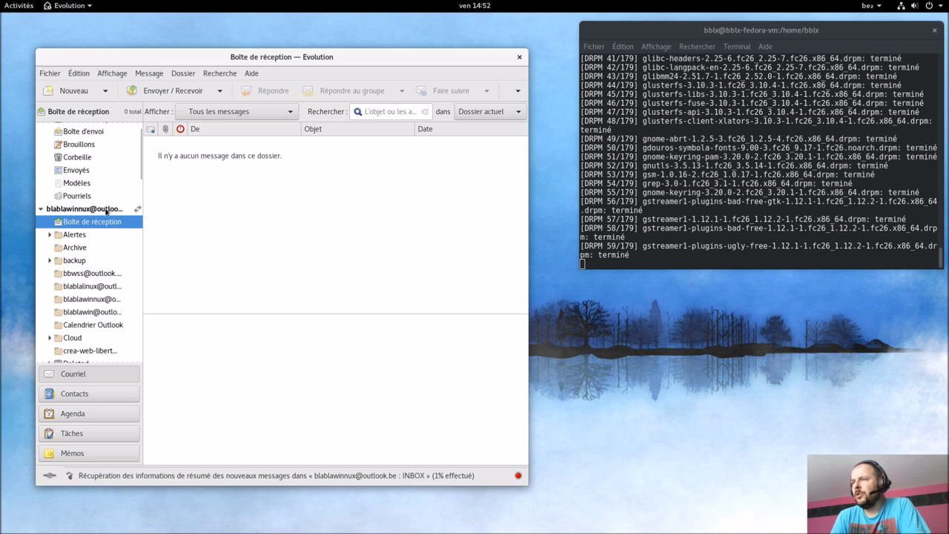
pyautogui.scroll(-12, 106, 211)
pyautogui.scroll(-10, 104, 232)
pyautogui.scroll(4, 104, 232)
pyautogui.scroll(3, 104, 234)
pyautogui.click(105, 226)
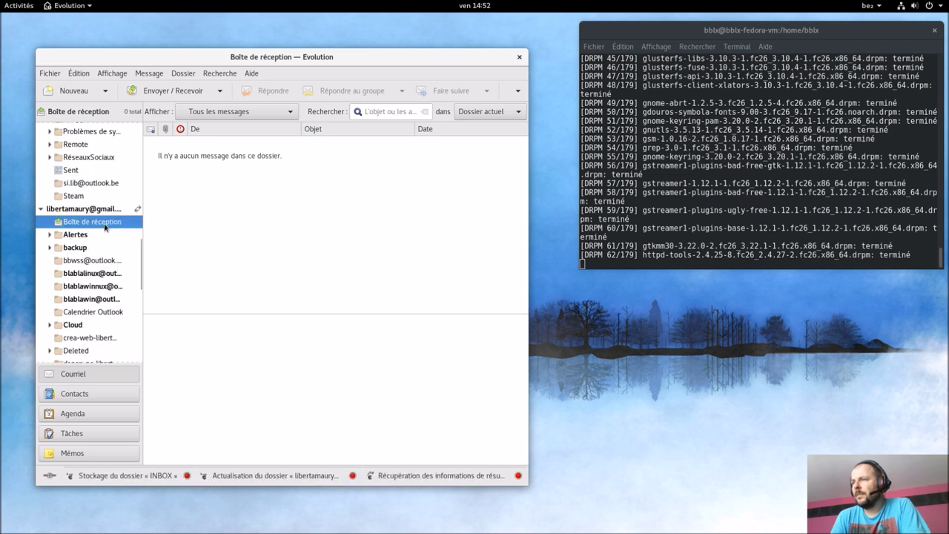
# Open the Gmail account's Google folder, then switch to the Contacts view.
pyautogui.scroll(-3, 97, 257)
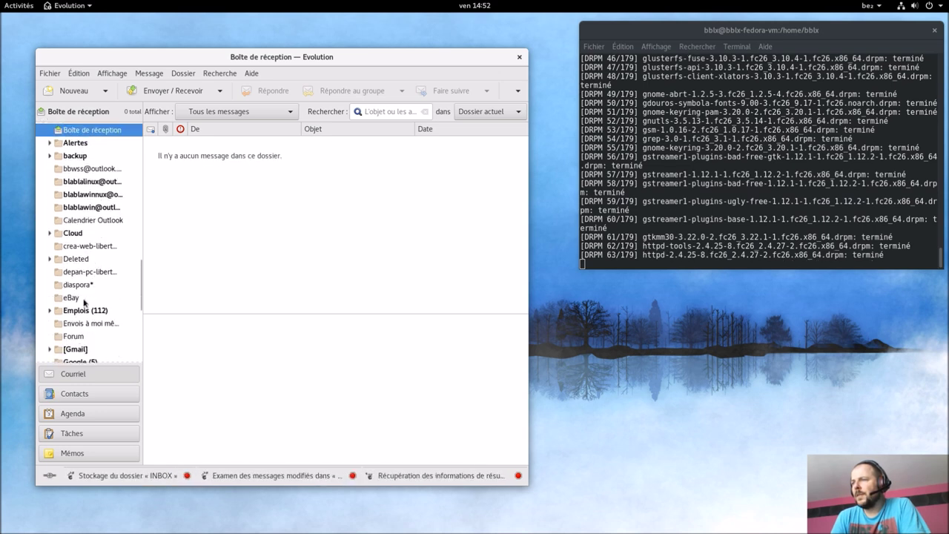
pyautogui.scroll(-4, 85, 313)
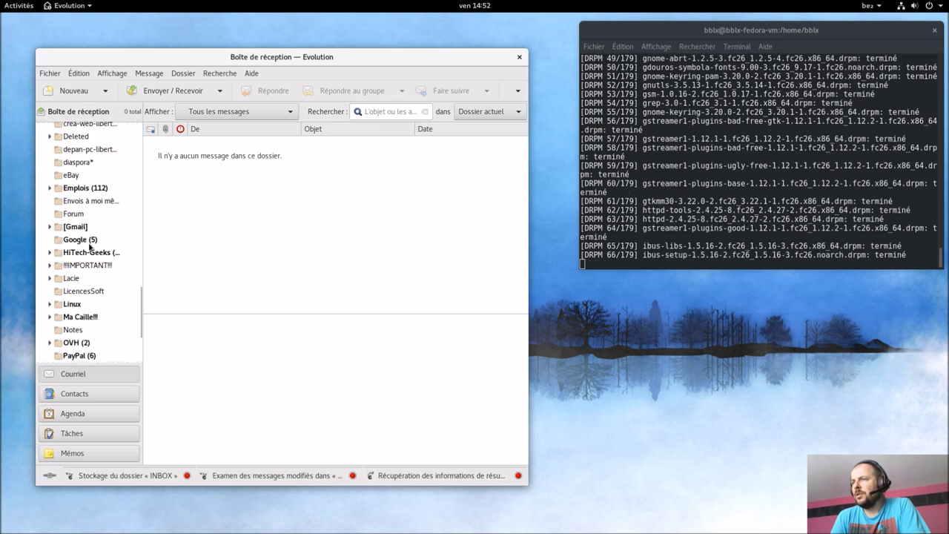
pyautogui.click(78, 239)
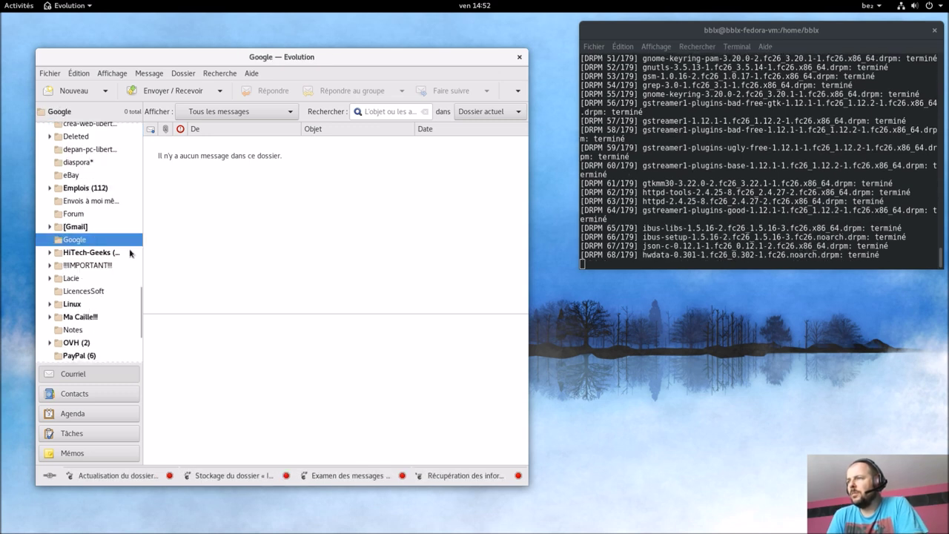
pyautogui.scroll(-2, 138, 261)
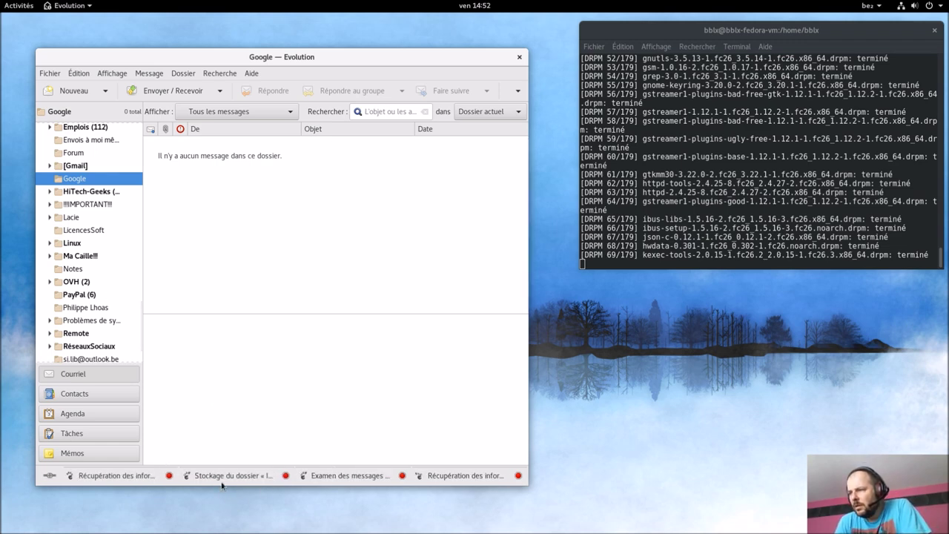
pyautogui.scroll(-1, 95, 297)
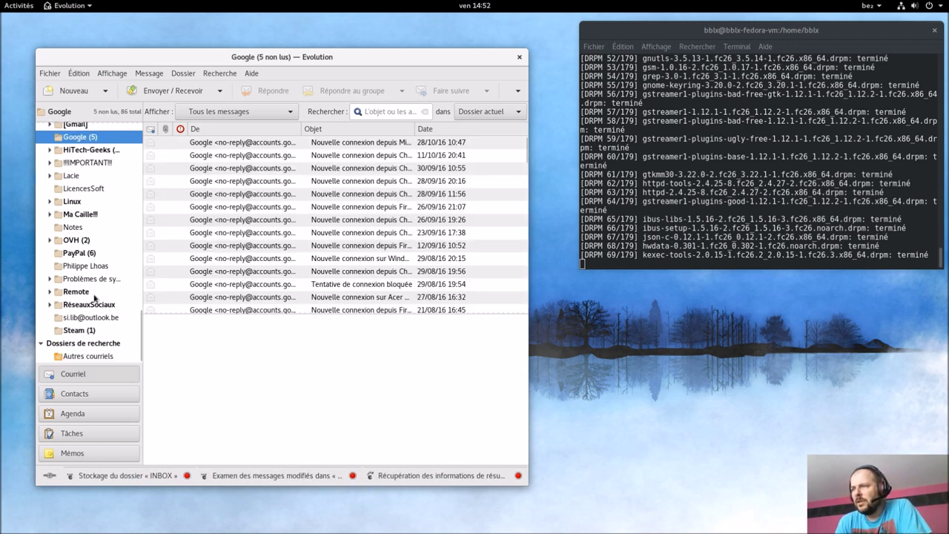
pyautogui.click(73, 394)
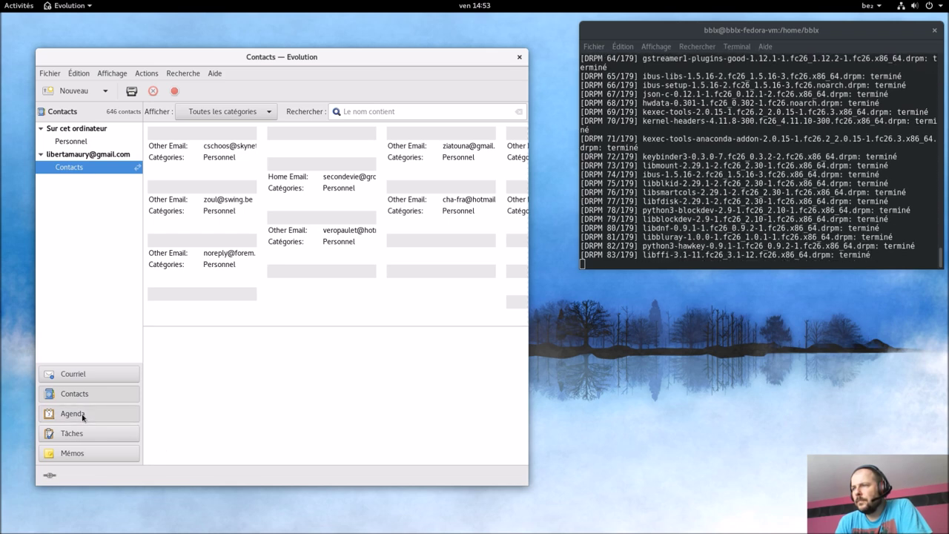
# Cycle through the Agenda, Tâches and Mémos views, then close the Evolution window.
pyautogui.click(83, 416)
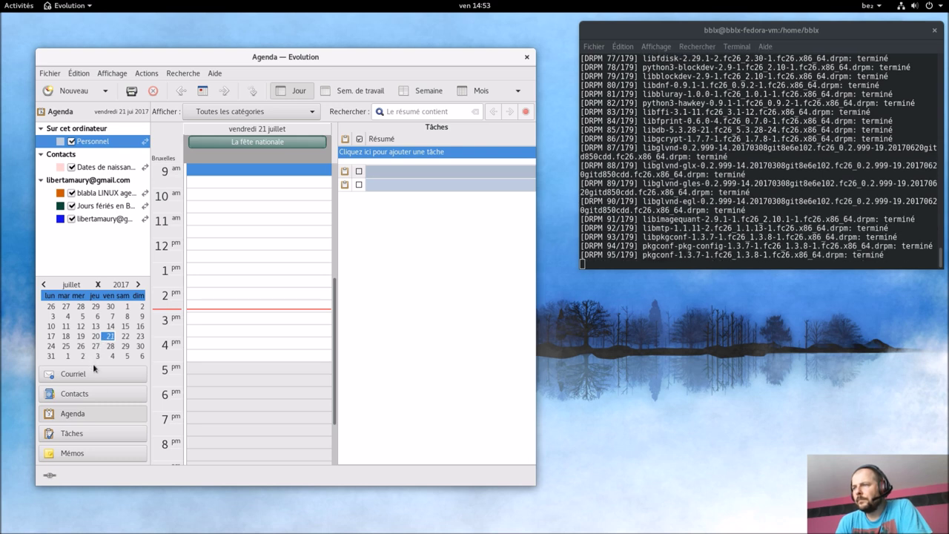
pyautogui.click(83, 434)
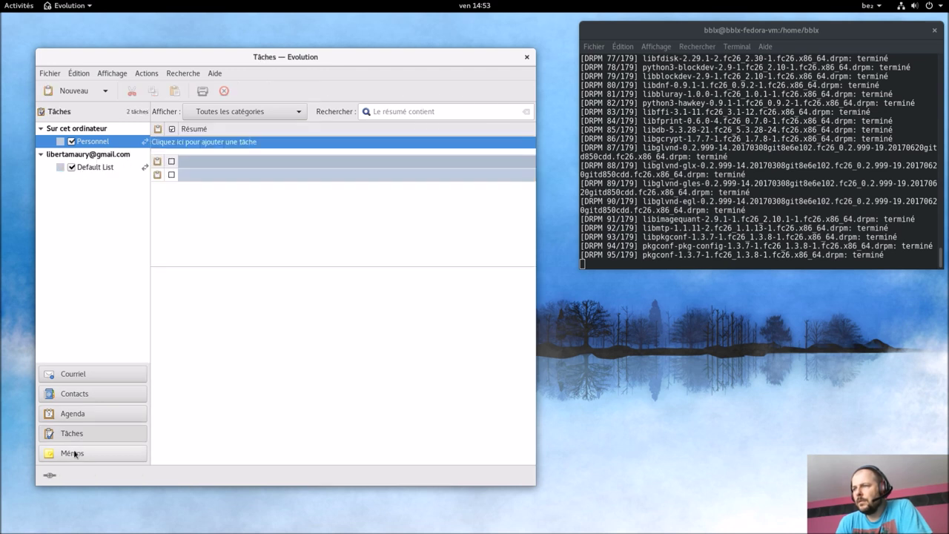
pyautogui.click(74, 453)
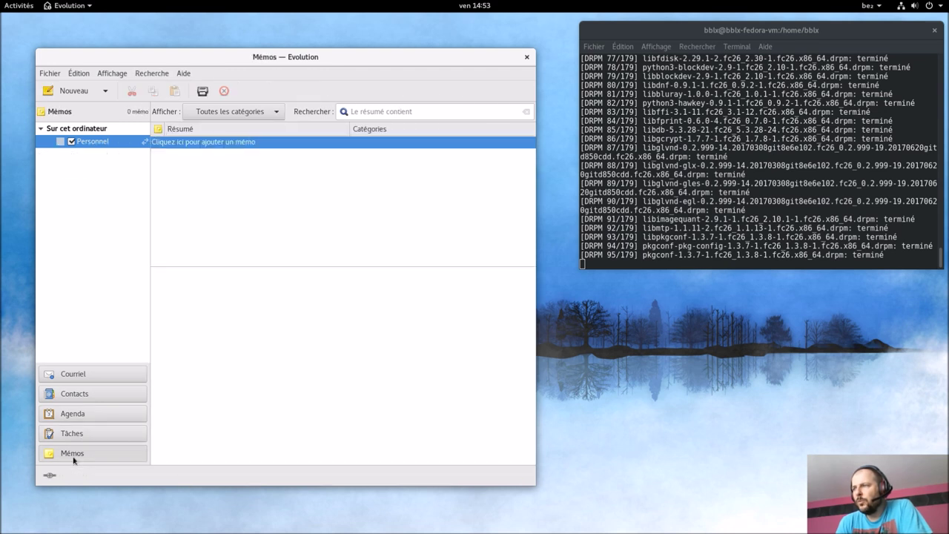
pyautogui.click(527, 59)
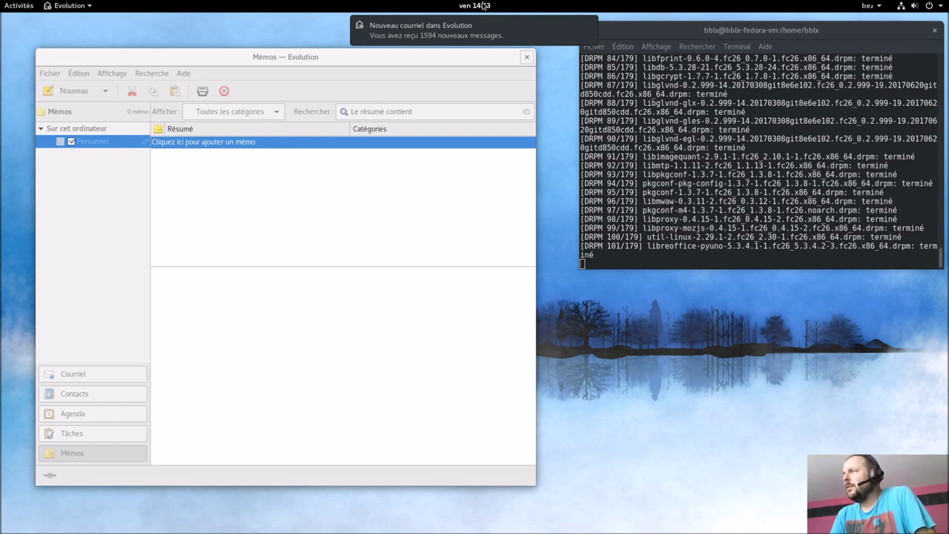
# Dismiss the new-mail notification from the top-bar notifications and calendar panel.
pyautogui.click(479, 6)
pyautogui.click(387, 53)
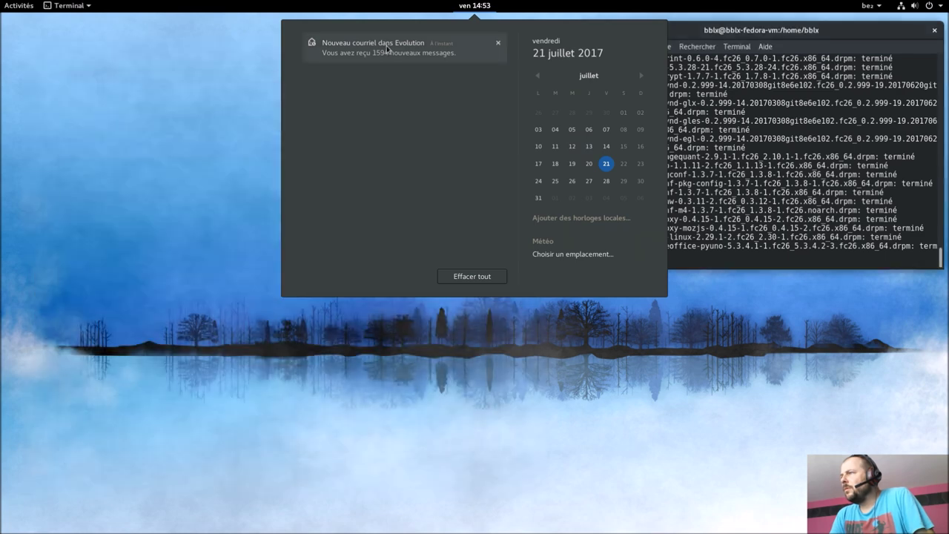
pyautogui.click(124, 117)
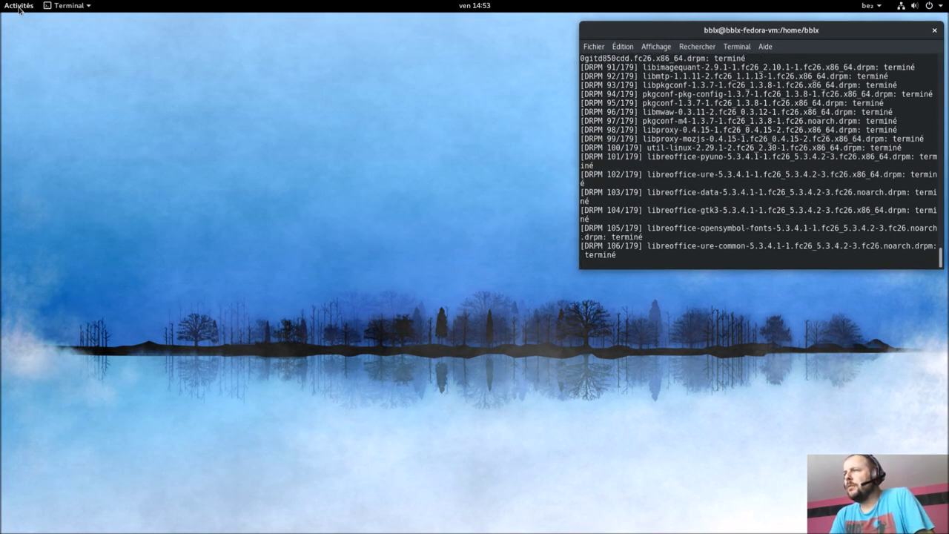
# Launch the Files app (Fichiers) from the full application grid.
pyautogui.moveTo(0, 1)
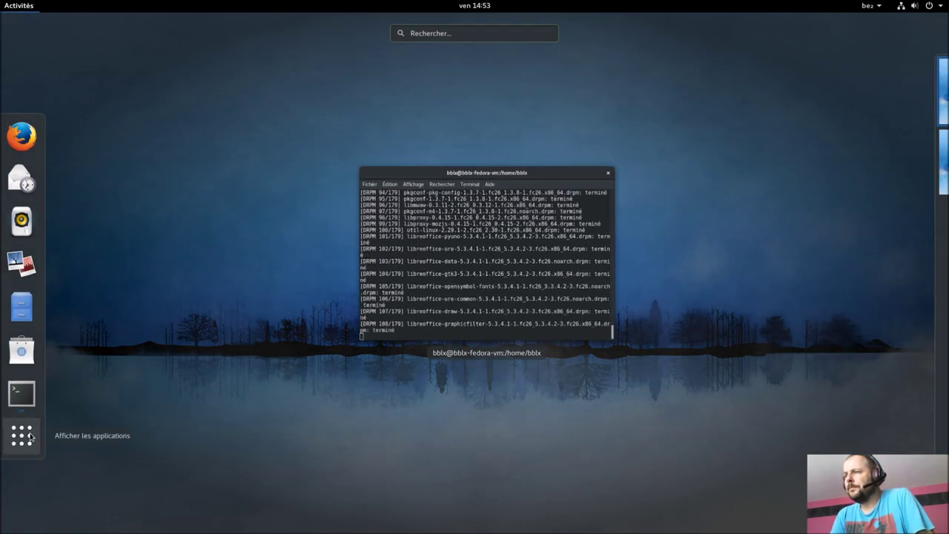
pyautogui.click(42, 435)
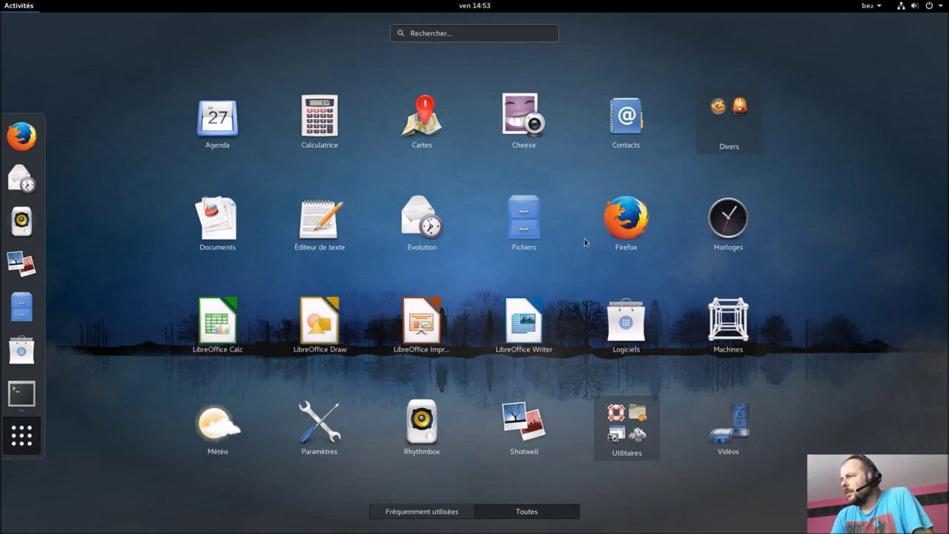
pyautogui.click(536, 224)
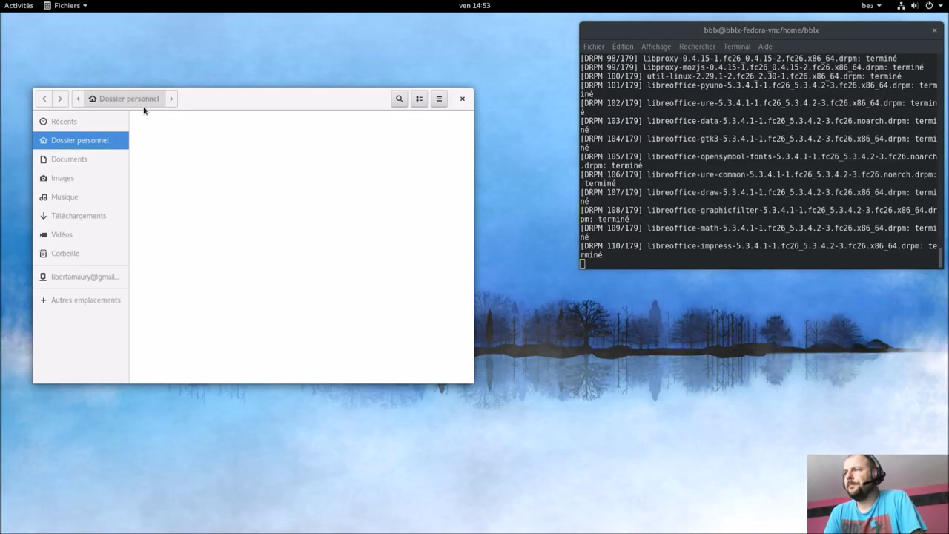
# Check the Files About dialog (version 3.24.1), then open the Google Drive sidebar location.
pyautogui.click(79, 7)
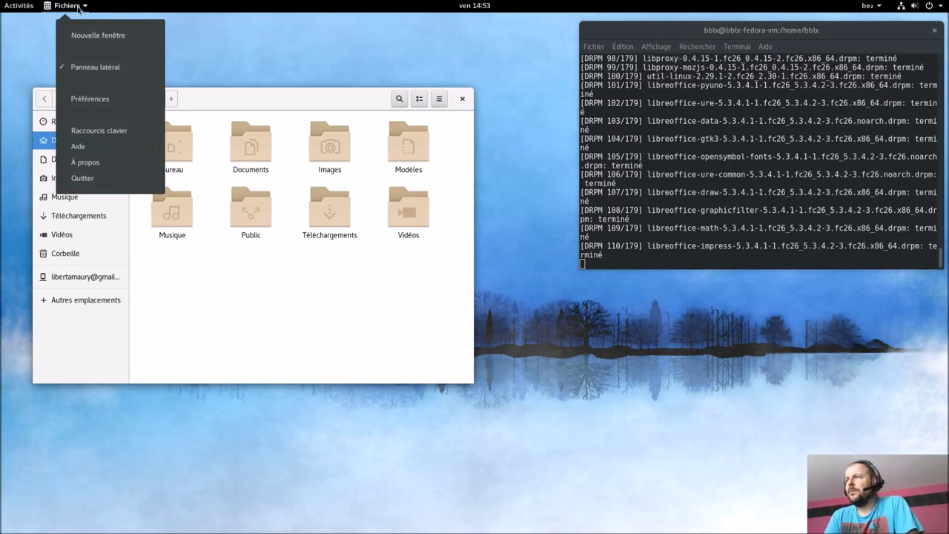
pyautogui.click(84, 164)
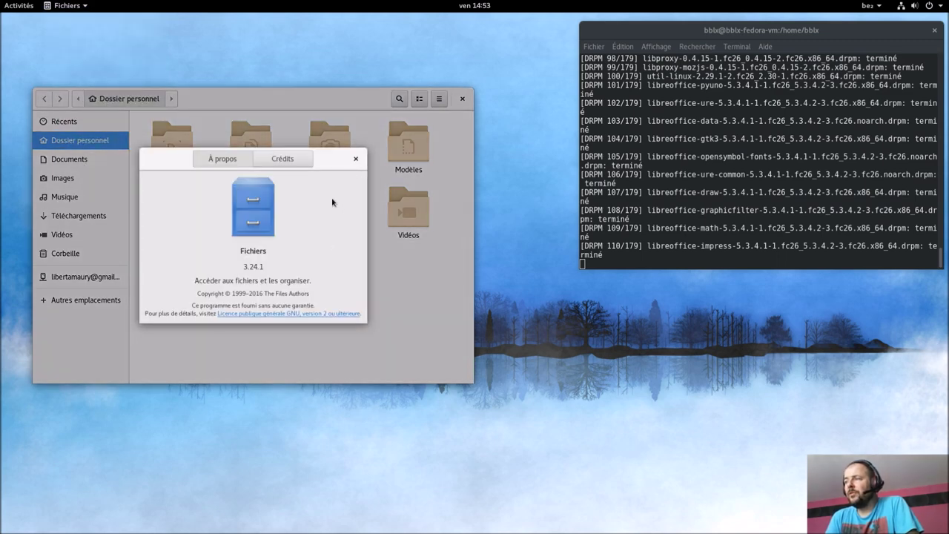
pyautogui.click(355, 159)
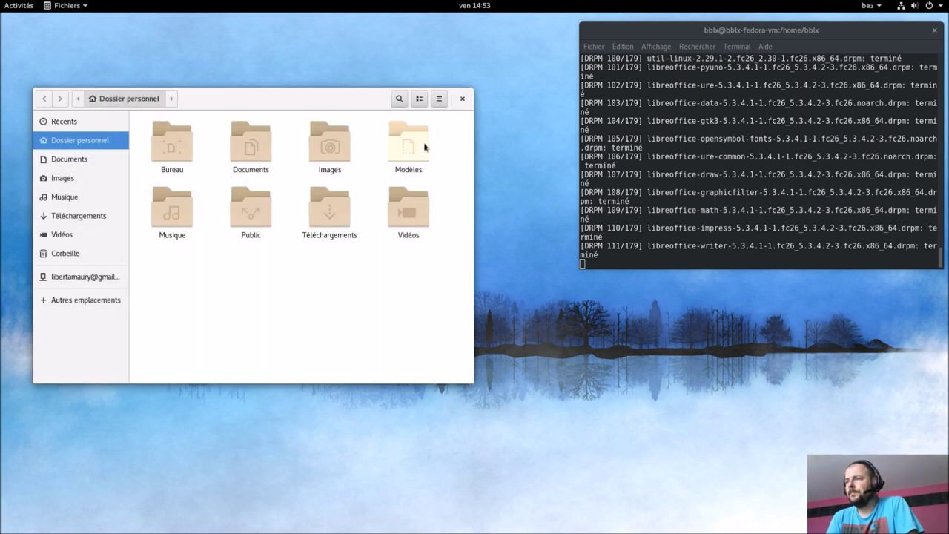
pyautogui.click(96, 279)
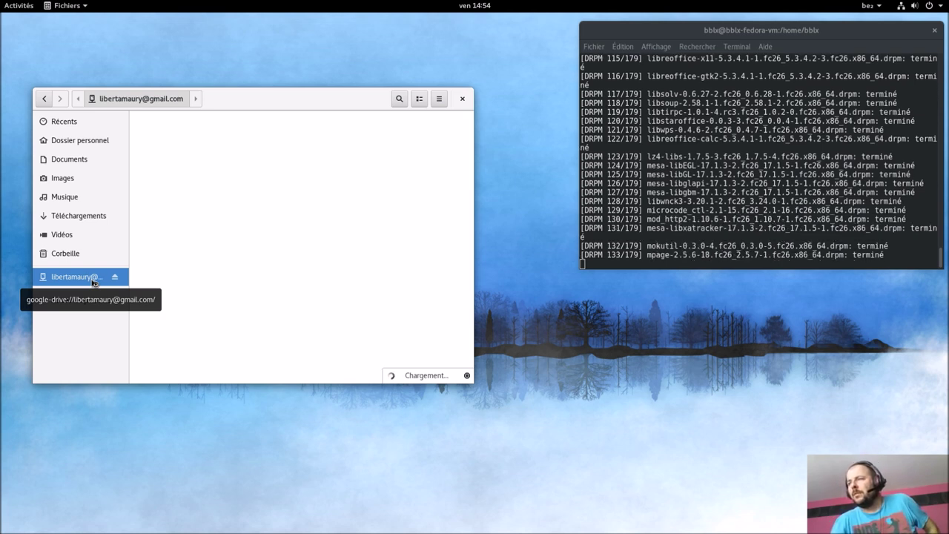
pyautogui.click(18, 8)
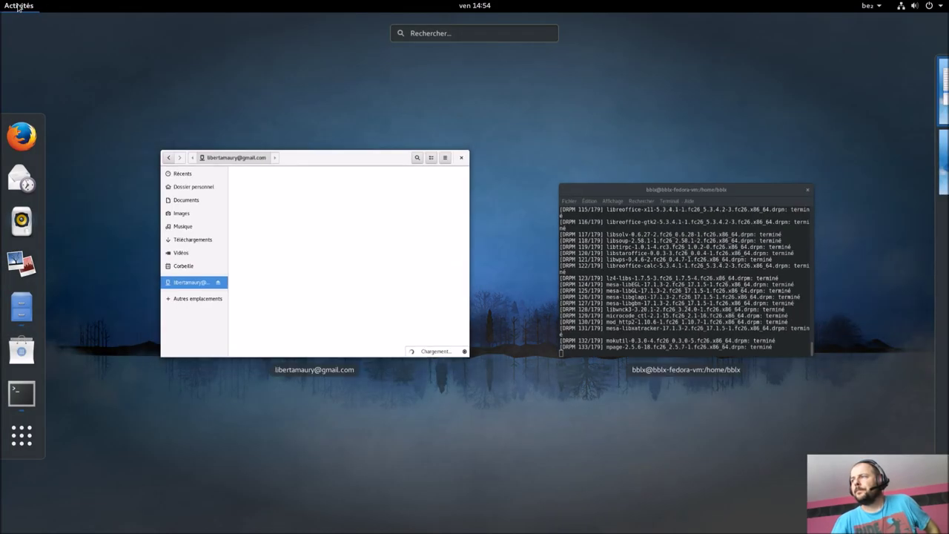
# Launch Firefox from the application grid, reaching its 'Libre comme un renard' welcome page.
pyautogui.click(15, 437)
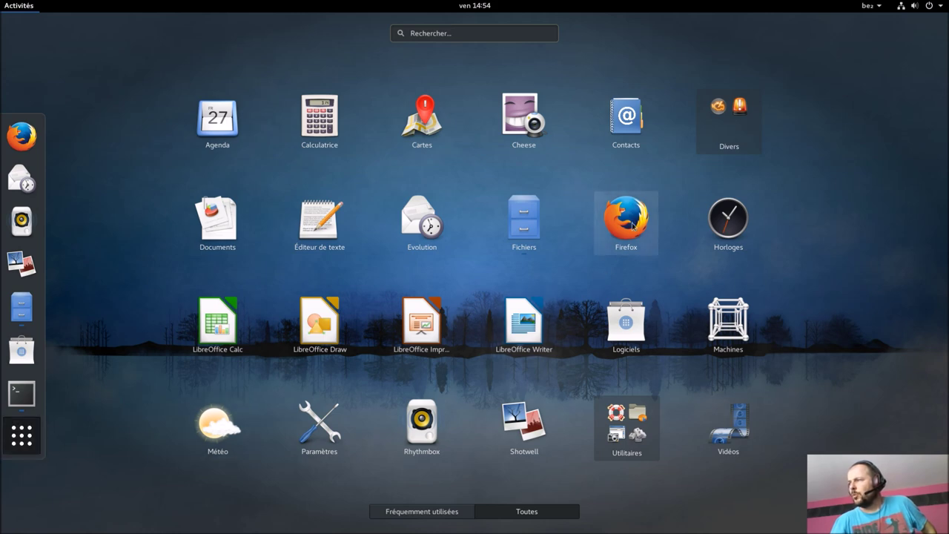
pyautogui.click(632, 230)
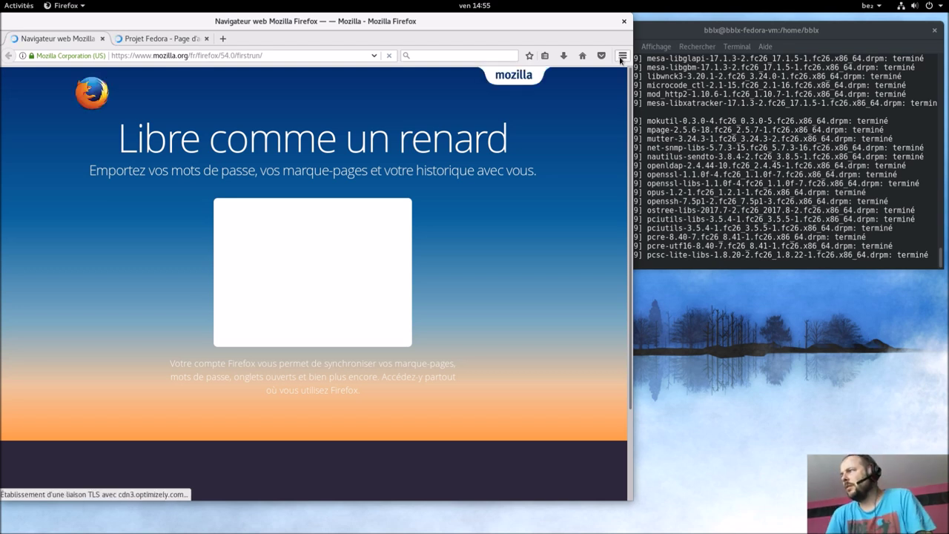
pyautogui.click(622, 57)
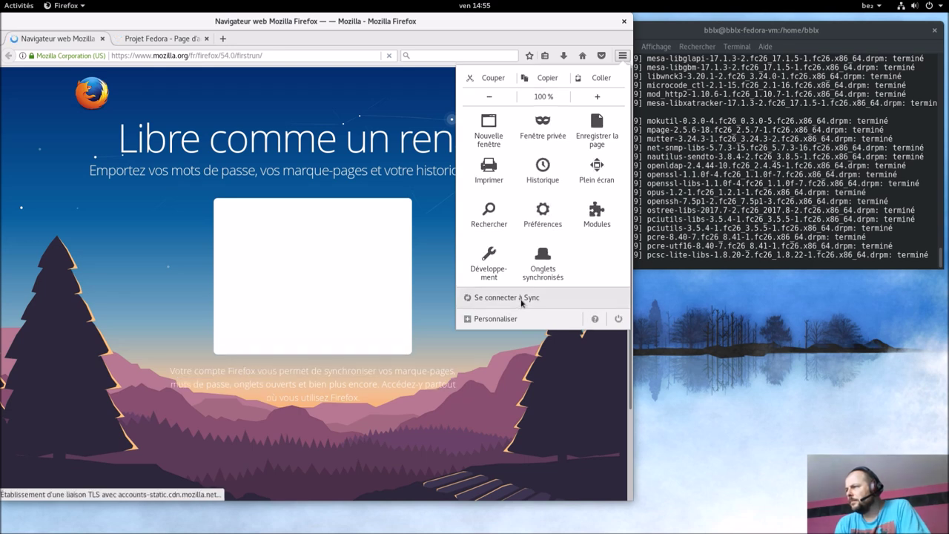
# Check Firefox's version (54.0, 64 bits), then close the browser and both tabs.
pyautogui.click(596, 320)
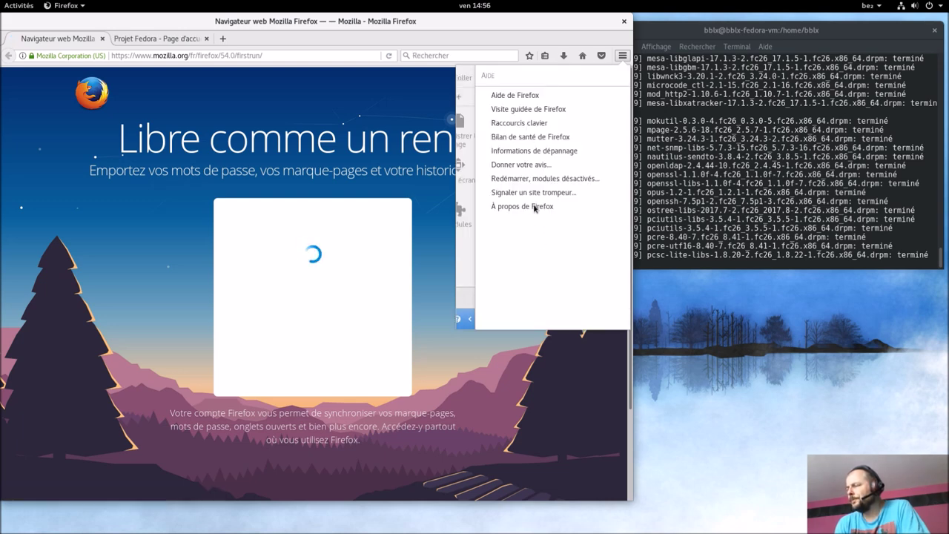
pyautogui.click(533, 207)
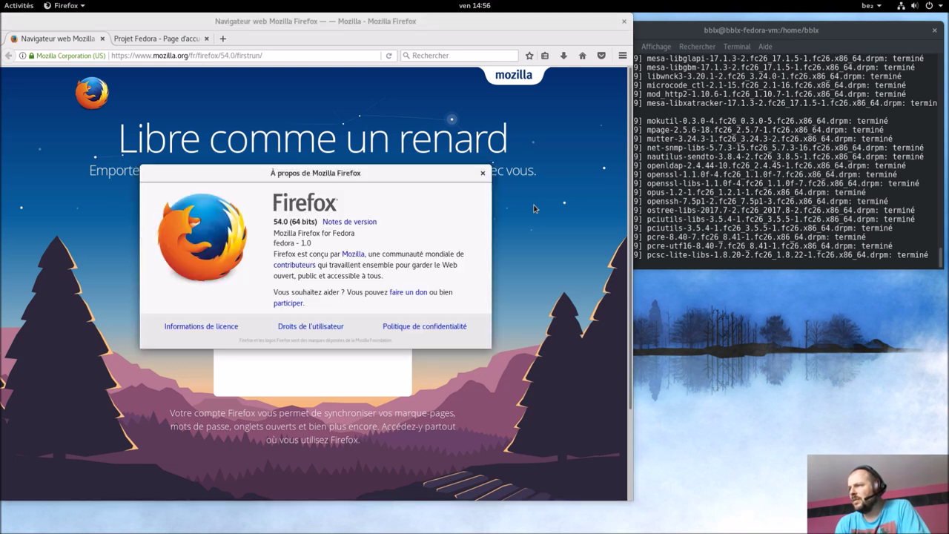
pyautogui.click(624, 22)
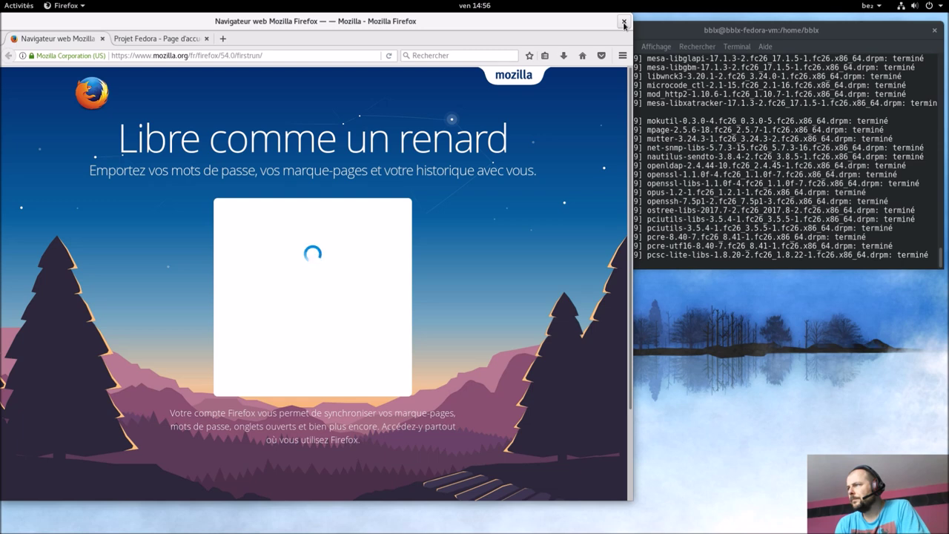
pyautogui.click(624, 23)
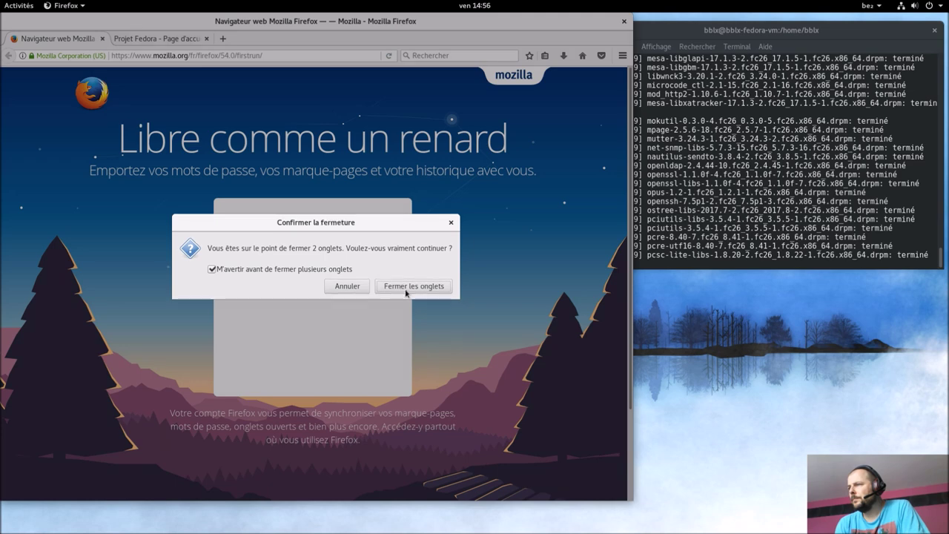
pyautogui.click(413, 286)
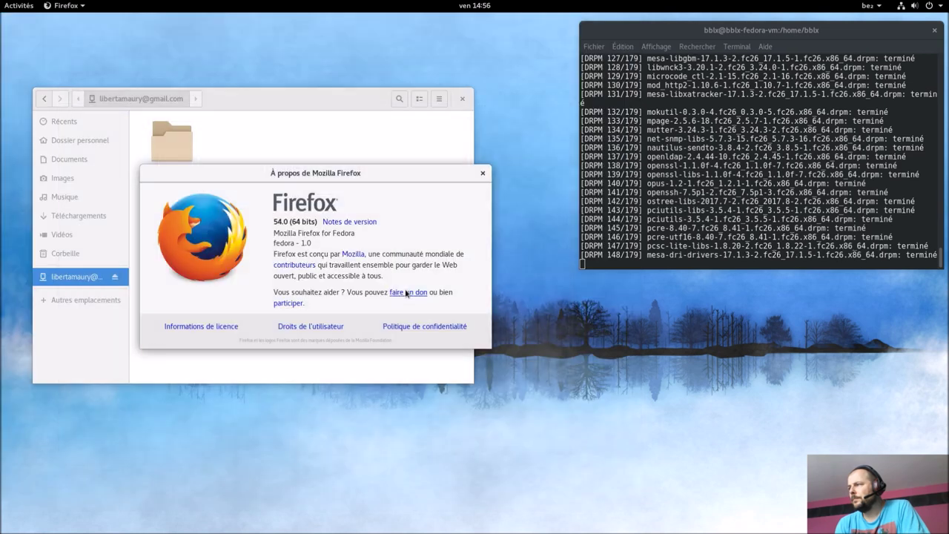
# Dismiss the About Firefox dialog, browse the Google Photos year folders, then close Files.
pyautogui.click(481, 175)
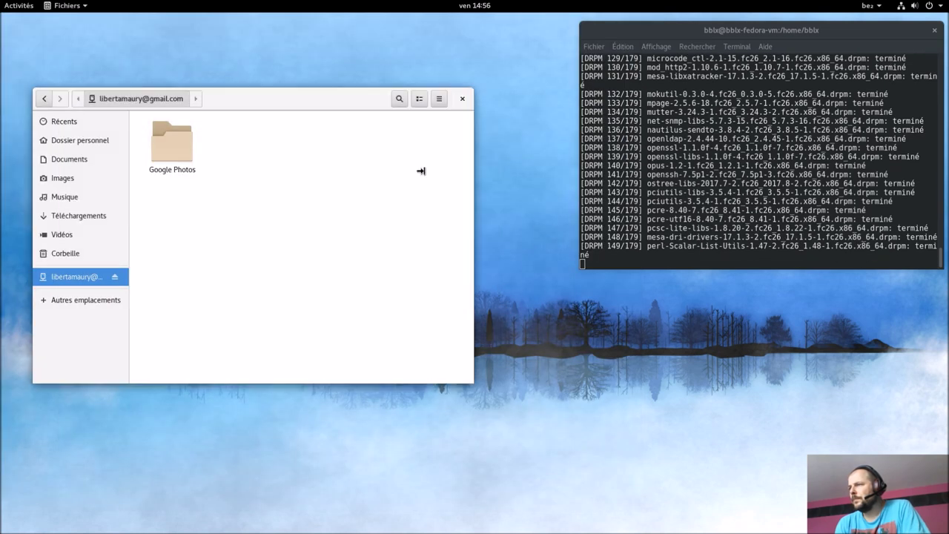
pyautogui.doubleClick(183, 148)
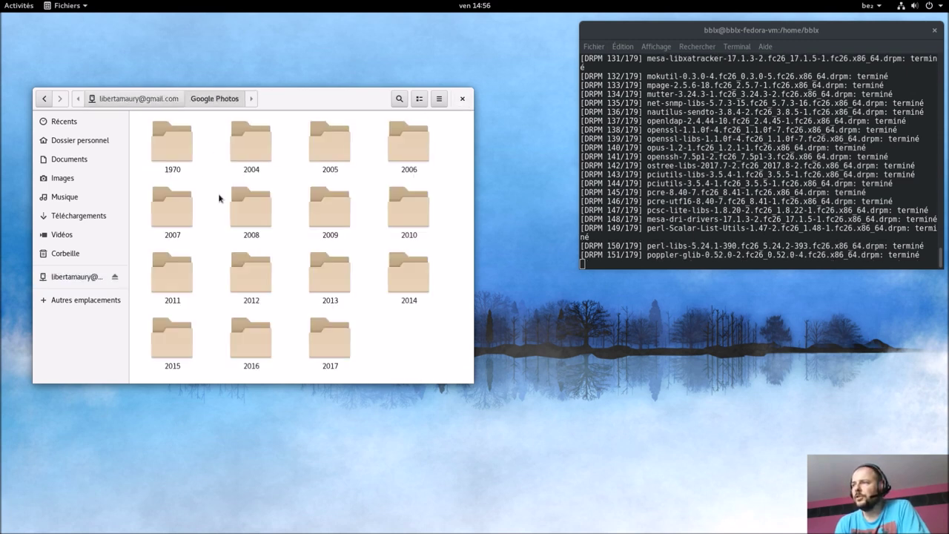
pyautogui.click(463, 99)
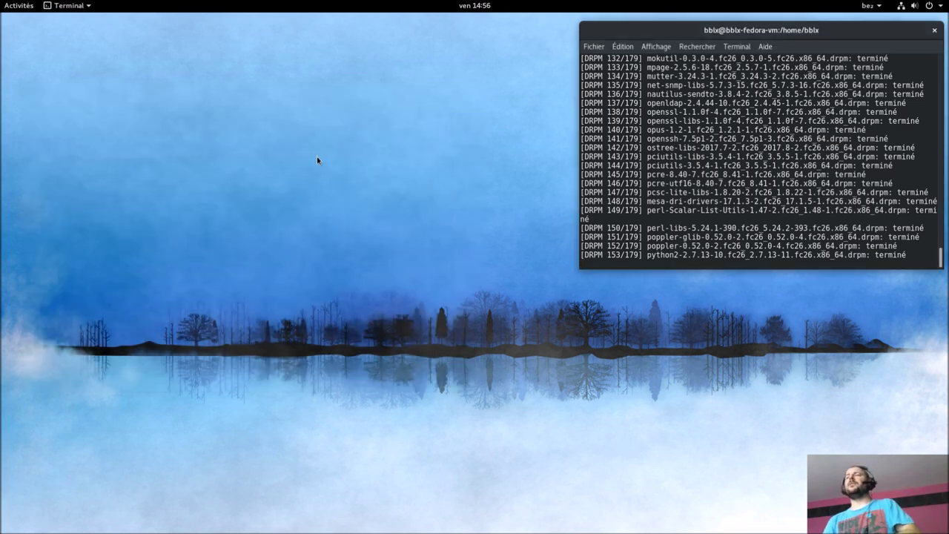
# Open a new blank LibreOffice Writer window via its Nouvelle fenêtre launch option.
pyautogui.click(17, 8)
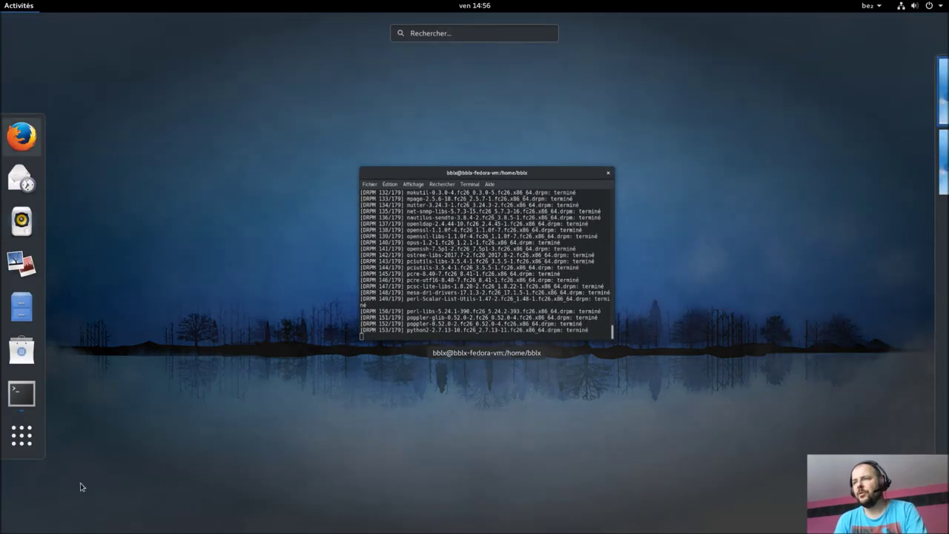
pyautogui.click(17, 439)
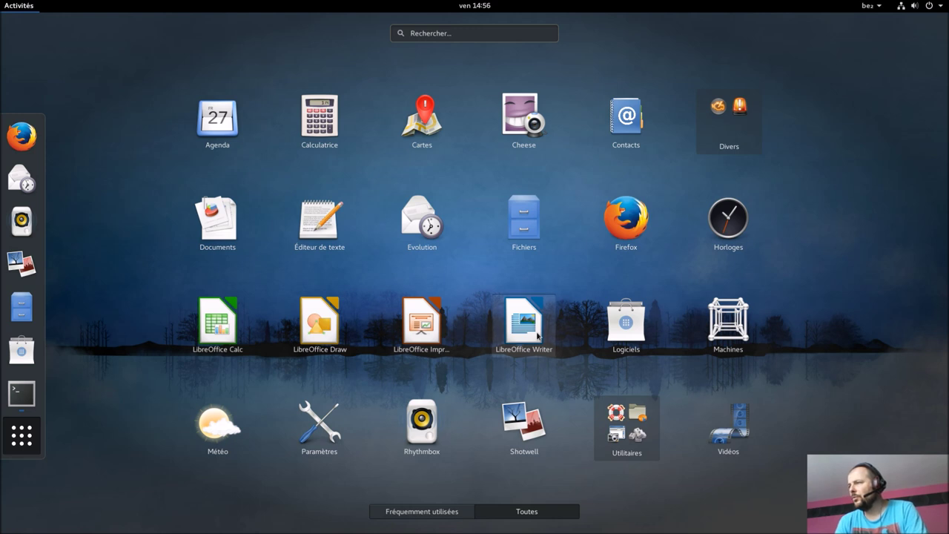
pyautogui.rightClick(538, 336)
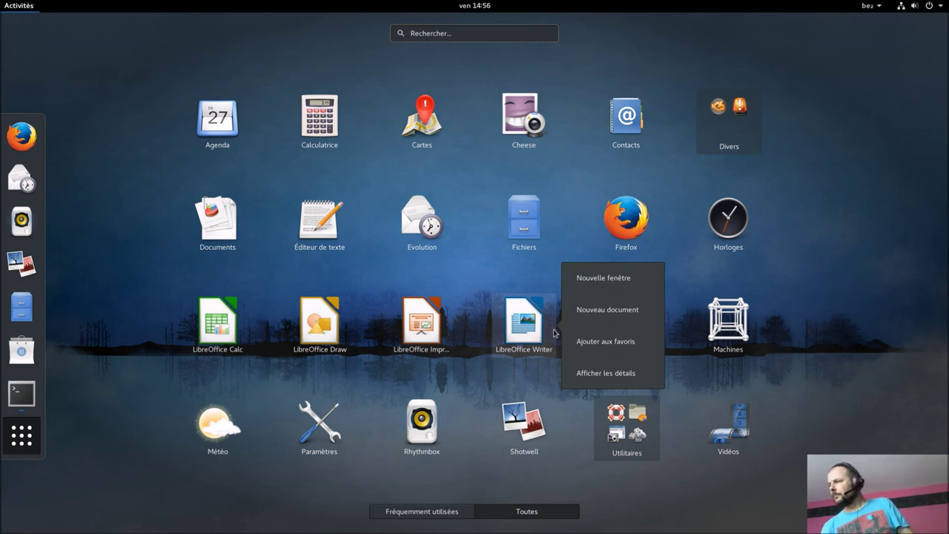
pyautogui.click(616, 278)
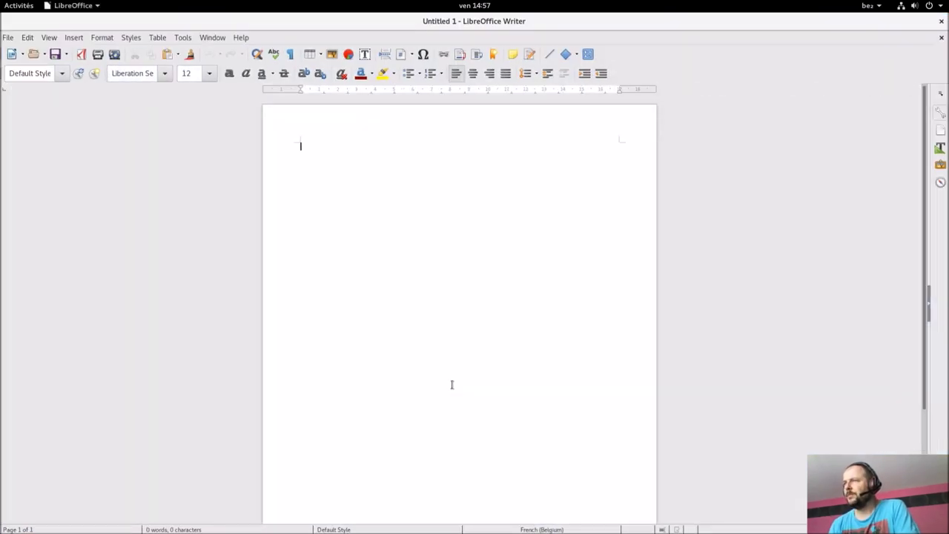
# Close the blank Writer document and create a new Calc spreadsheet from the Start Center.
pyautogui.click(7, 39)
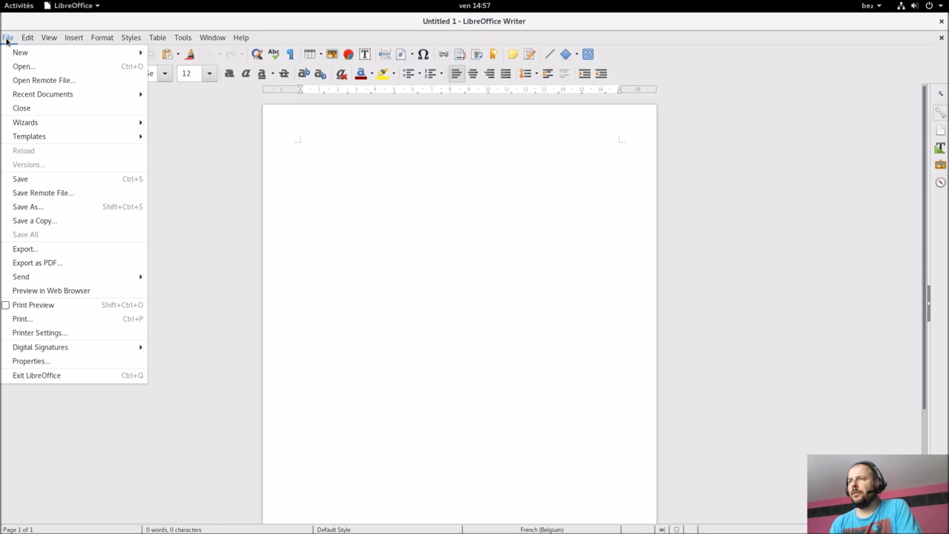
pyautogui.click(21, 108)
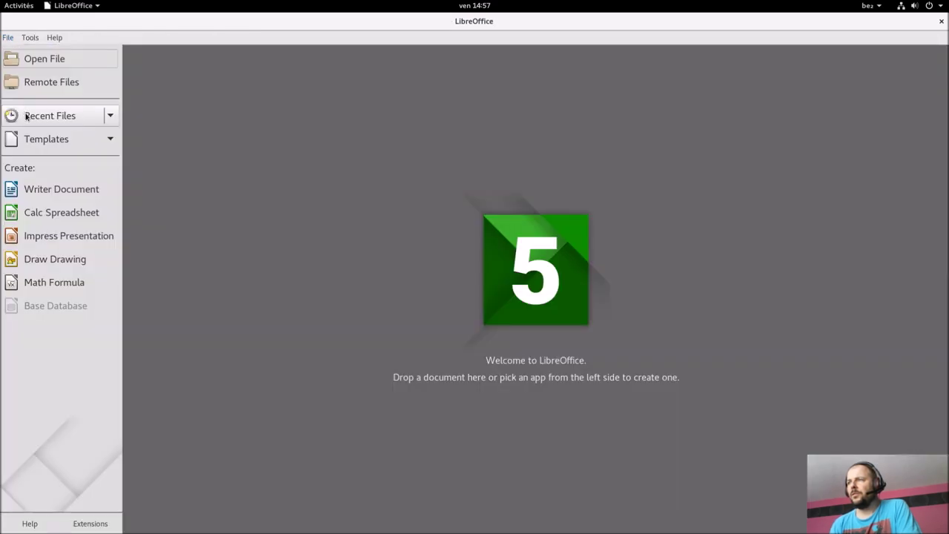
pyautogui.click(52, 218)
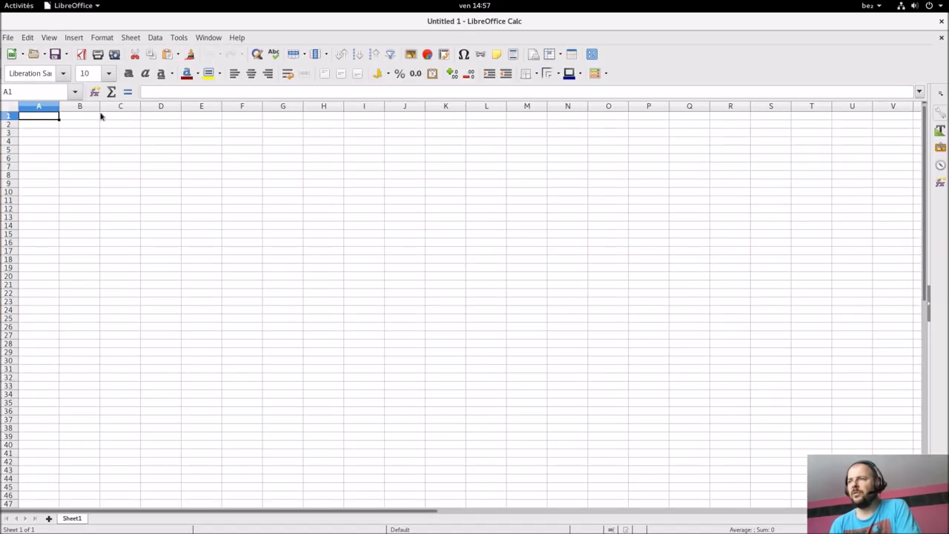
# Close the empty spreadsheet with Ctrl+W and exit LibreOffice entirely.
pyautogui.click(8, 37)
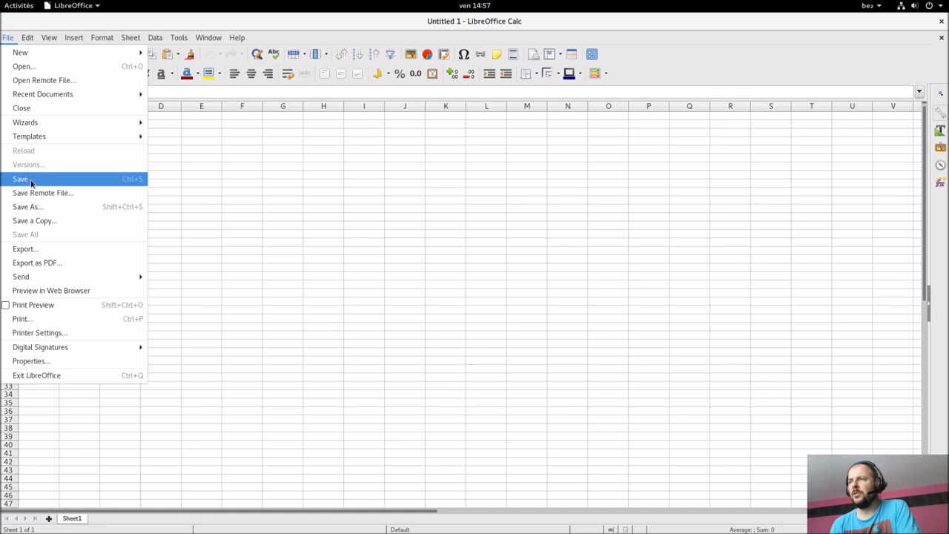
pyautogui.press('Escape')
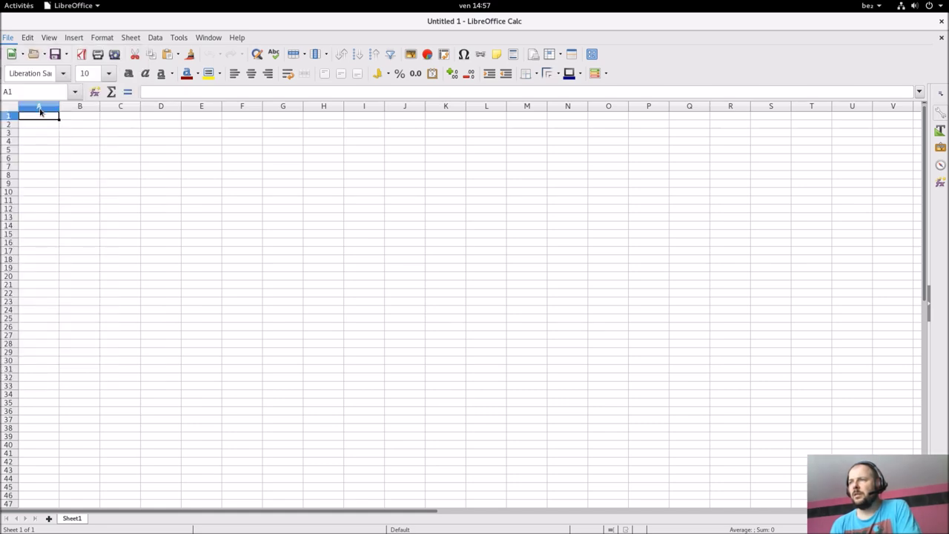
pyautogui.hotkey('ctrl', 'w')
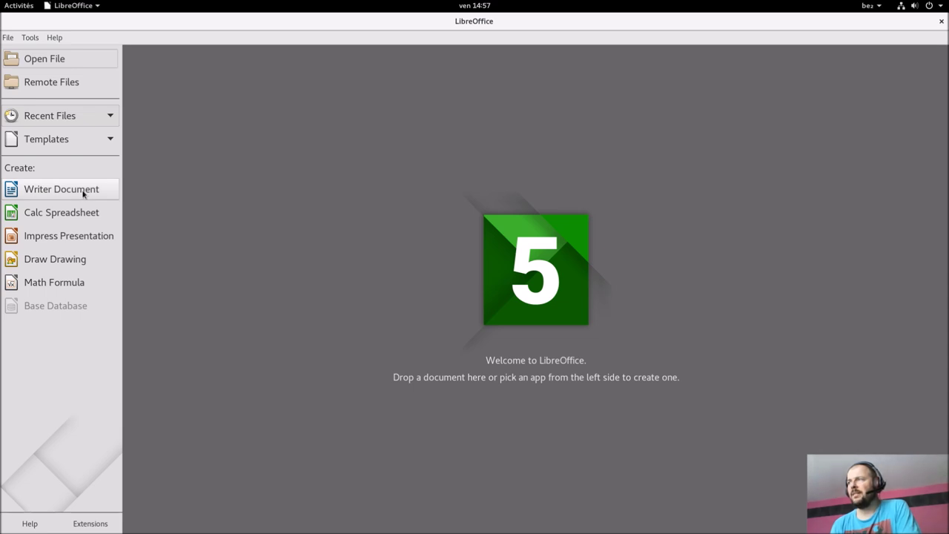
pyautogui.click(7, 37)
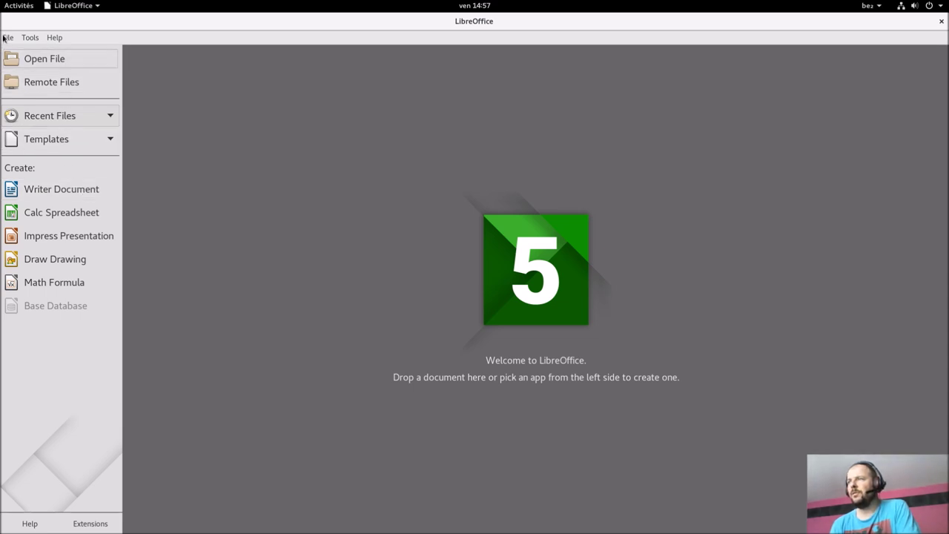
pyautogui.click(33, 139)
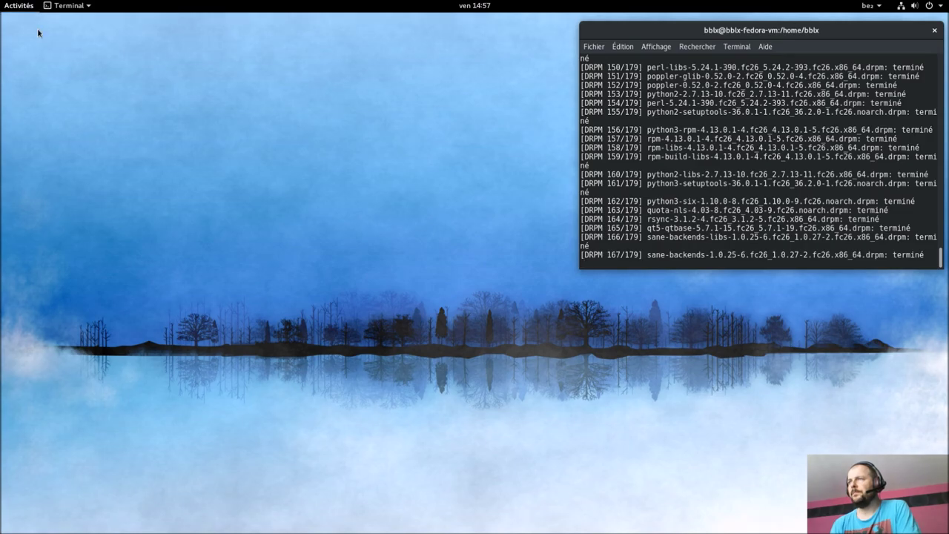
# Launch Machines (GNOME Boxes) from the application grid to its empty welcome screen.
pyautogui.press('super')
pyautogui.click(21, 435)
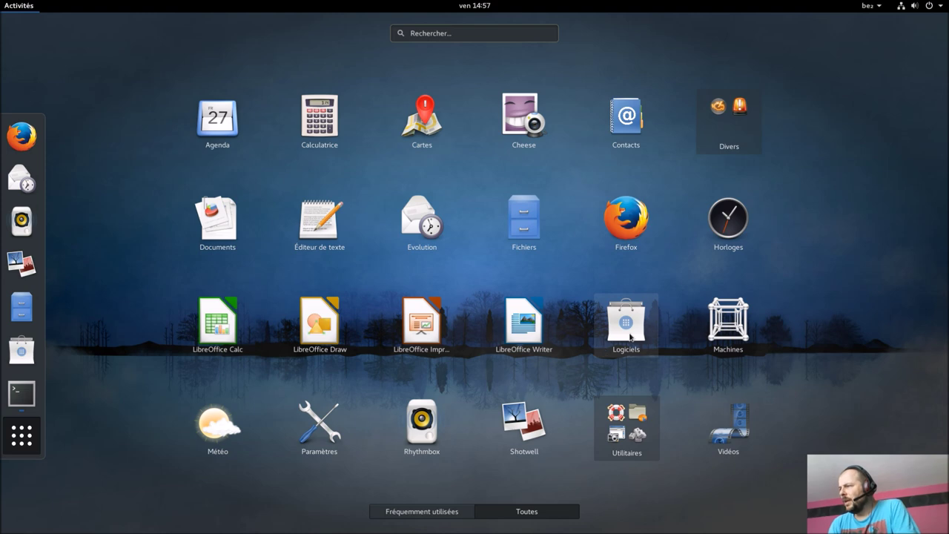
pyautogui.click(728, 321)
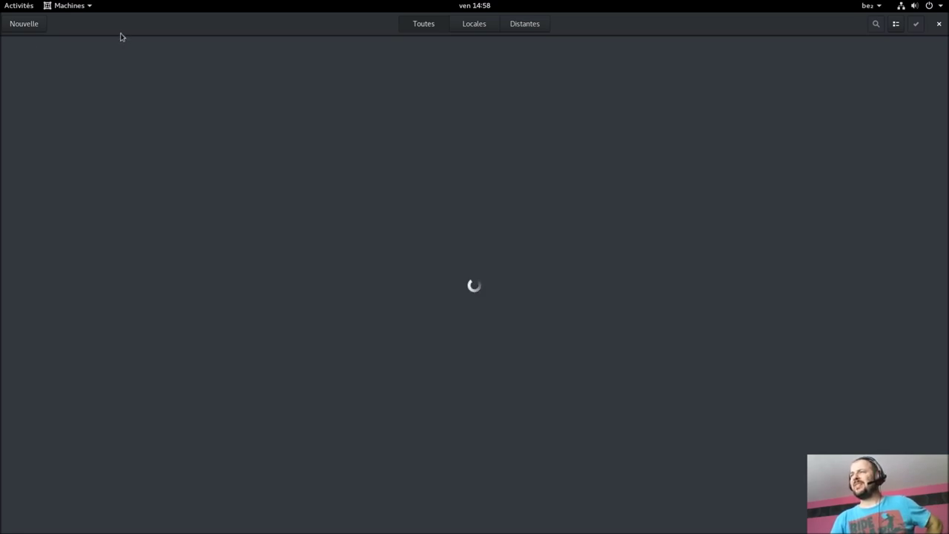
# Cancel a new virtual machine setup, close Boxes, and return to the Activities overview.
pyautogui.click(33, 27)
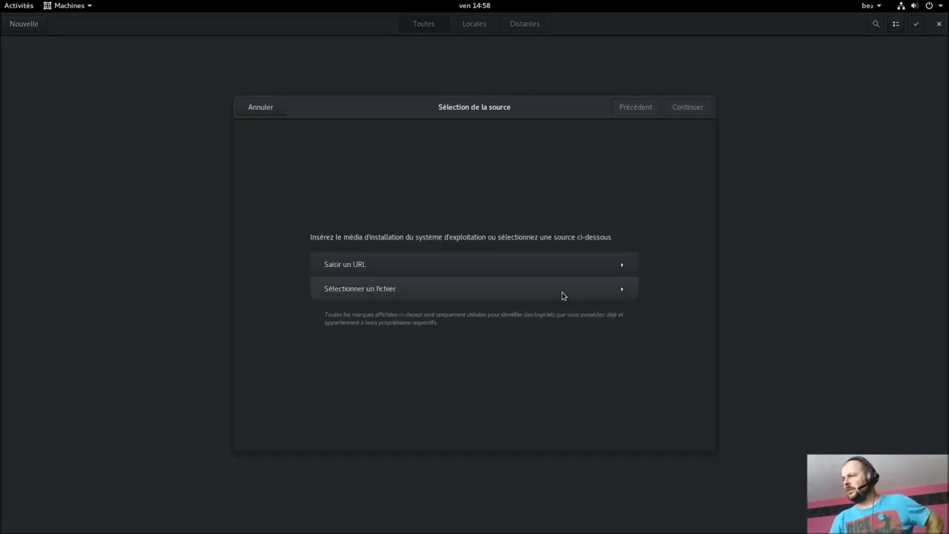
pyautogui.click(245, 109)
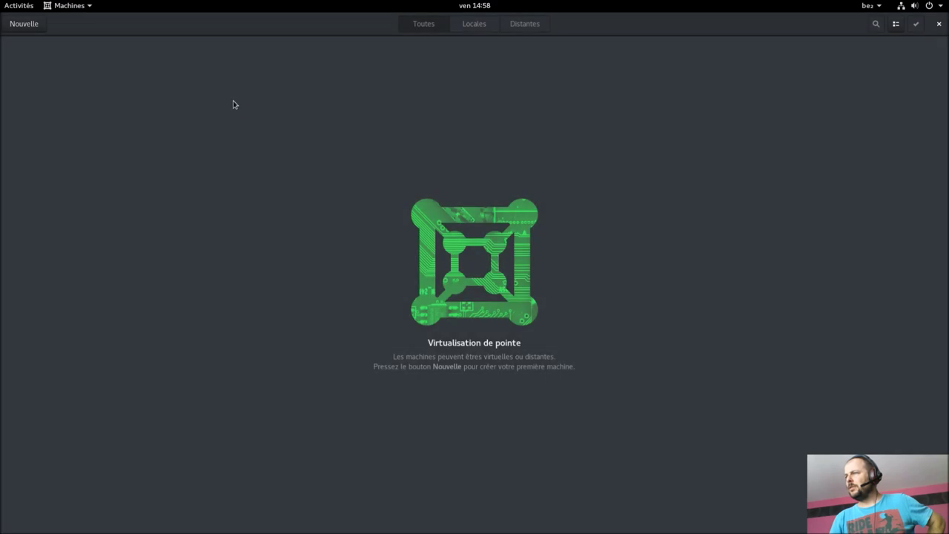
pyautogui.click(938, 24)
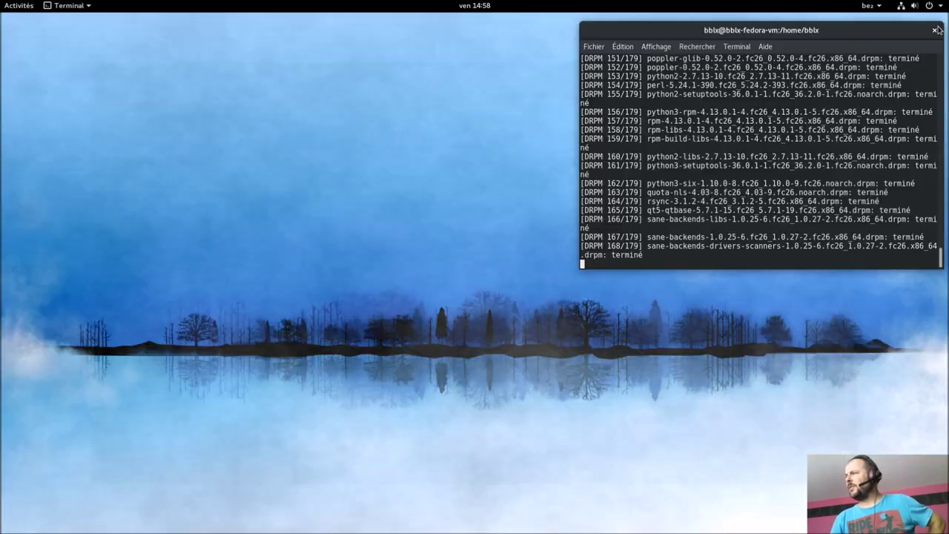
pyautogui.click(18, 5)
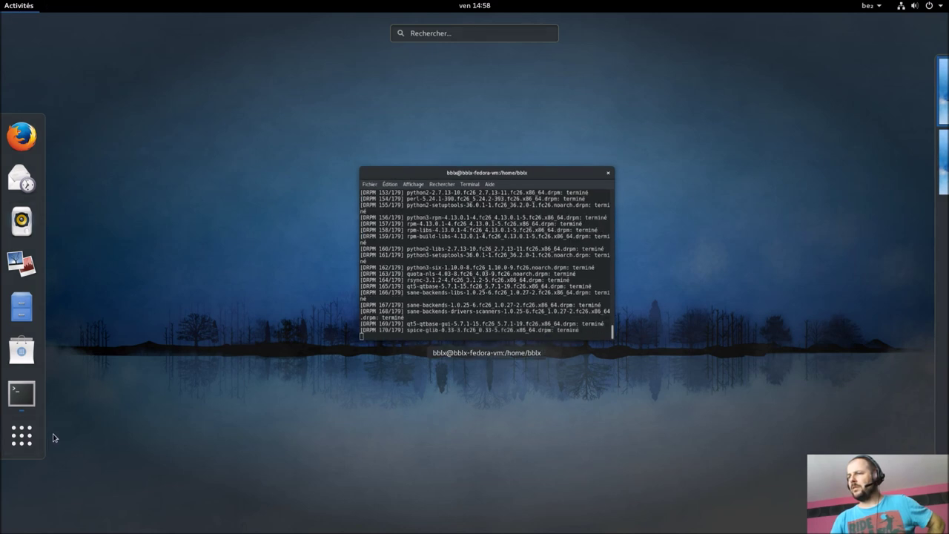
# Peek inside the Utilitaires folder, then launch Paramètres to its Tous les paramètres overview.
pyautogui.click(28, 436)
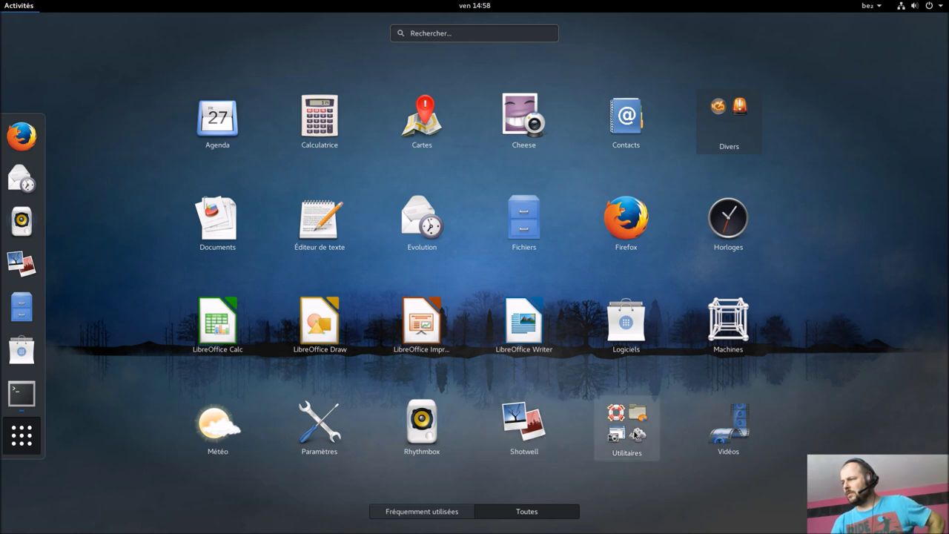
pyautogui.click(634, 432)
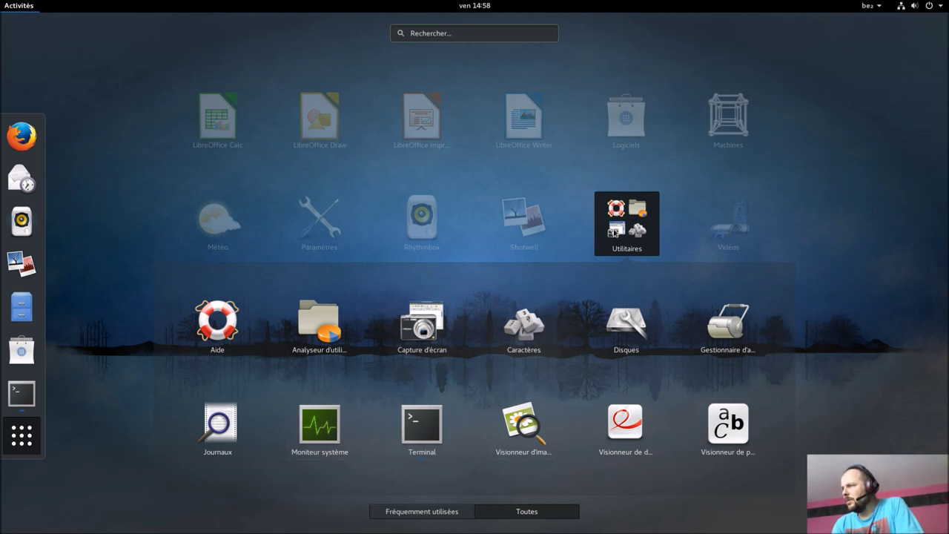
pyautogui.click(622, 234)
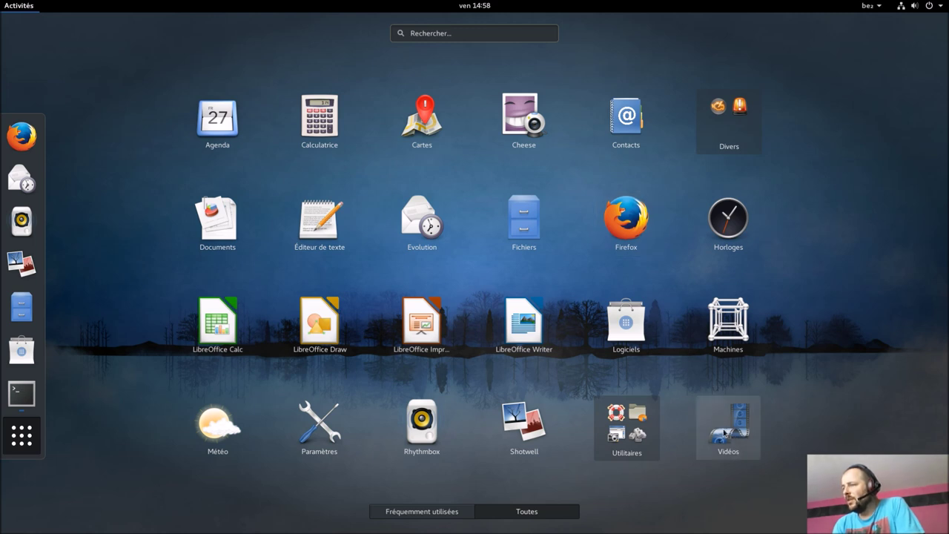
pyautogui.click(306, 429)
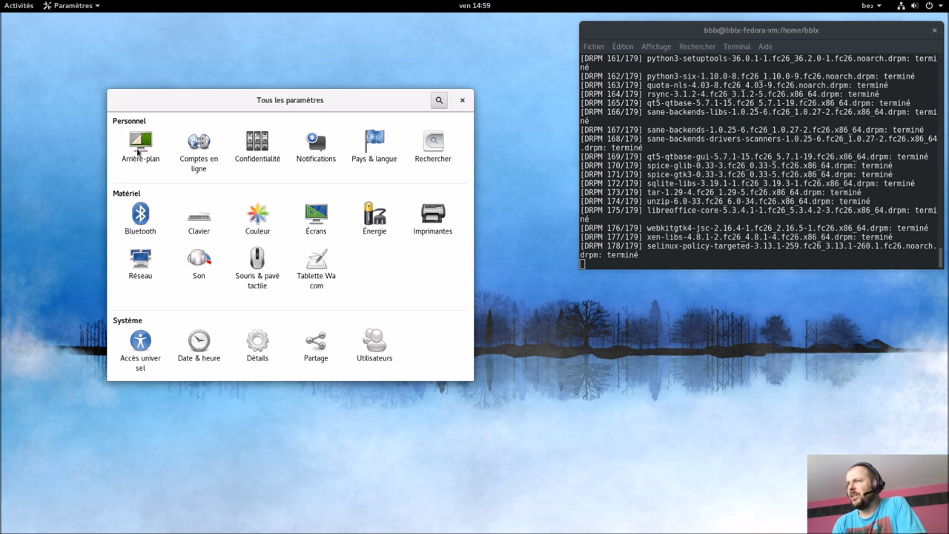
# Set the desktop background to the purple snowy sunset wallpaper.
pyautogui.click(138, 151)
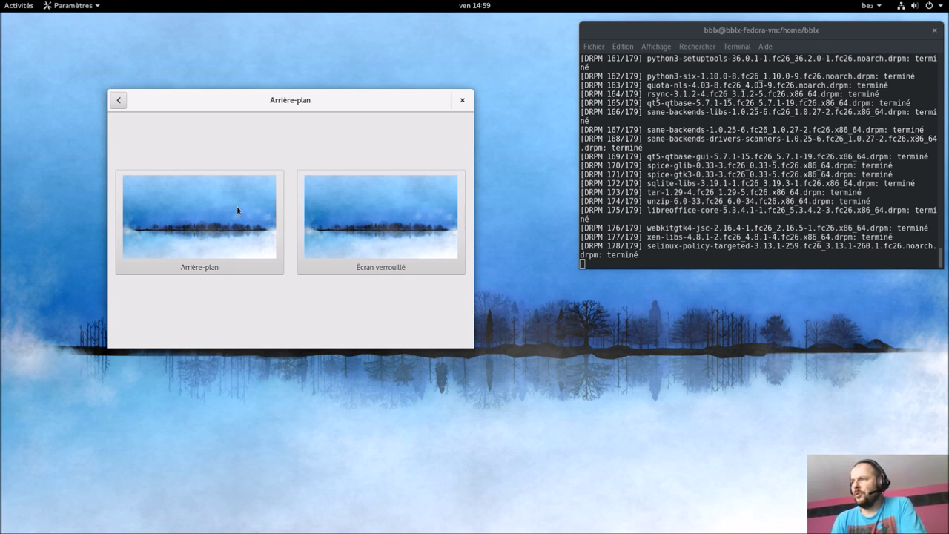
pyautogui.click(237, 209)
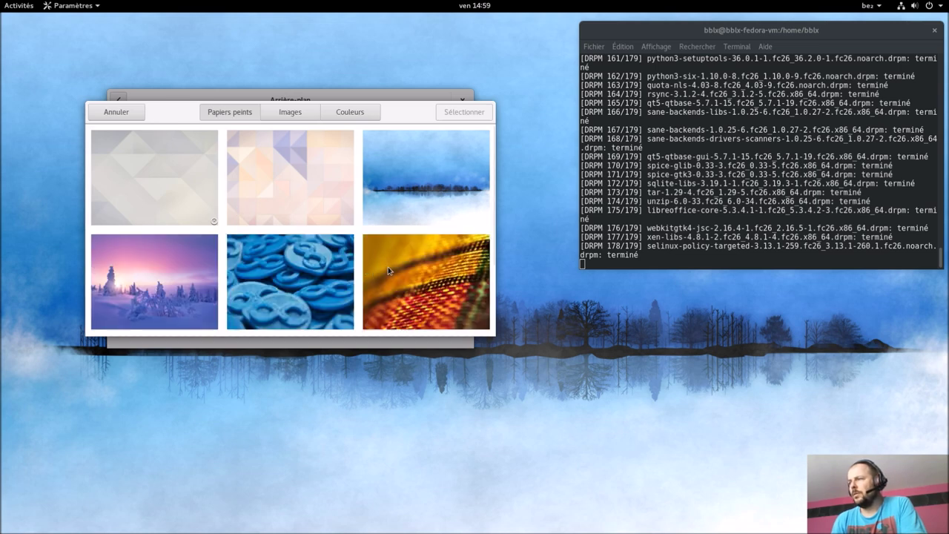
pyautogui.scroll(-2, 387, 271)
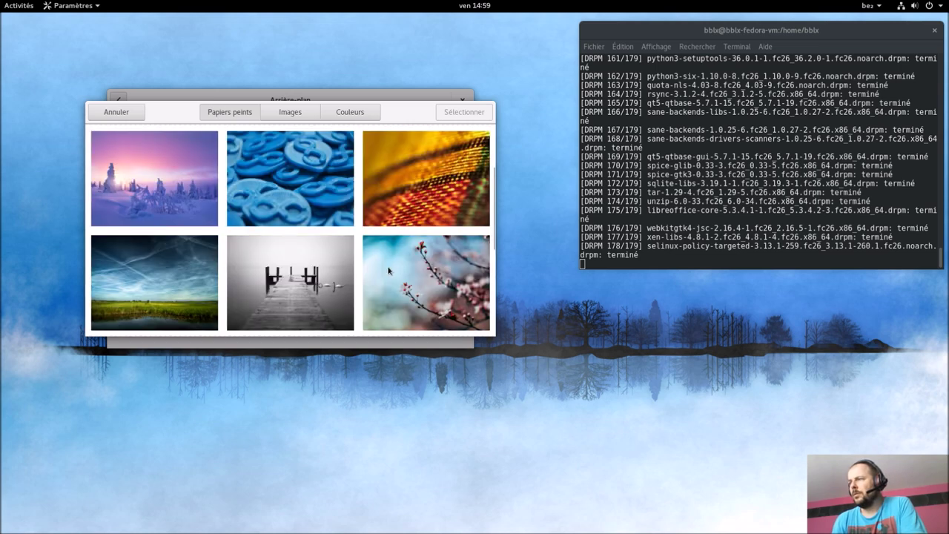
pyautogui.scroll(1, 388, 272)
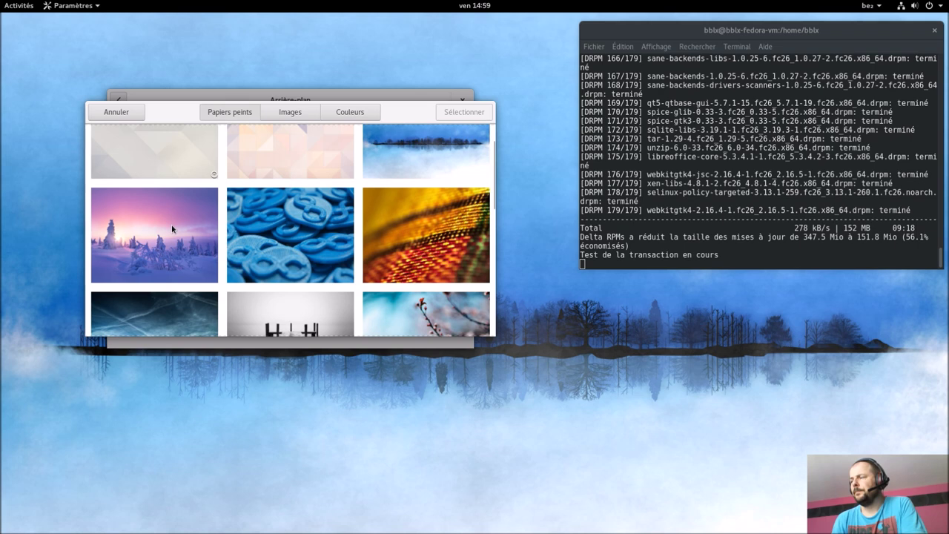
pyautogui.doubleClick(171, 224)
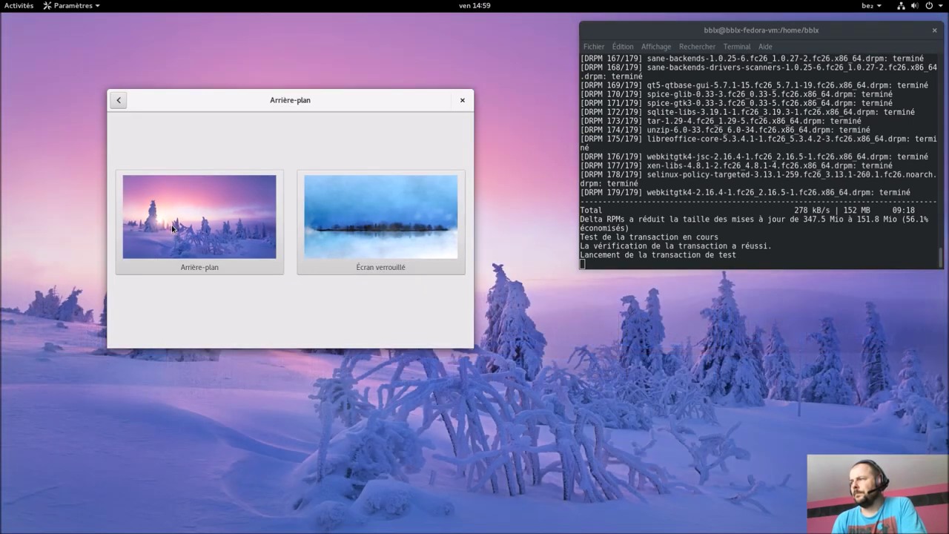
# Use the purple snowy sunset wallpaper for the lock screen too, then go to Online Accounts.
pyautogui.click(373, 208)
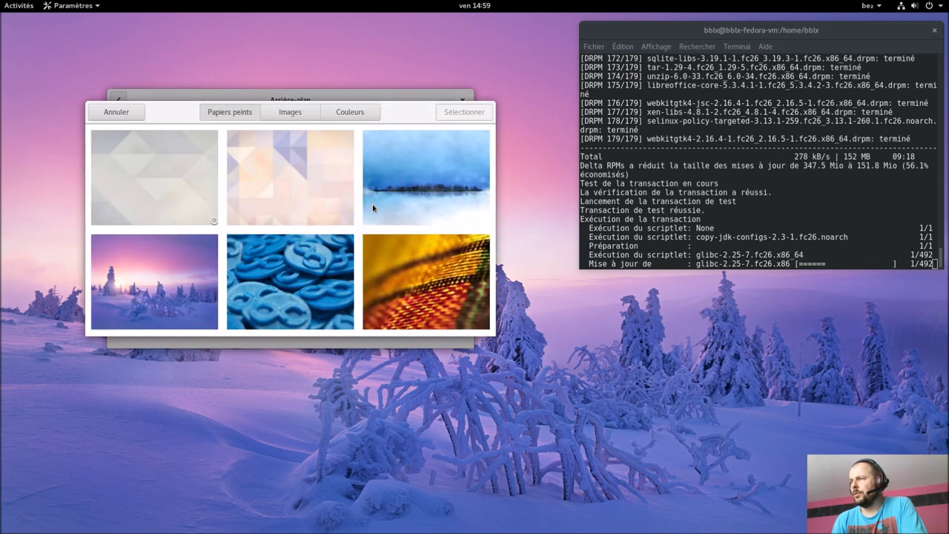
pyautogui.doubleClick(183, 294)
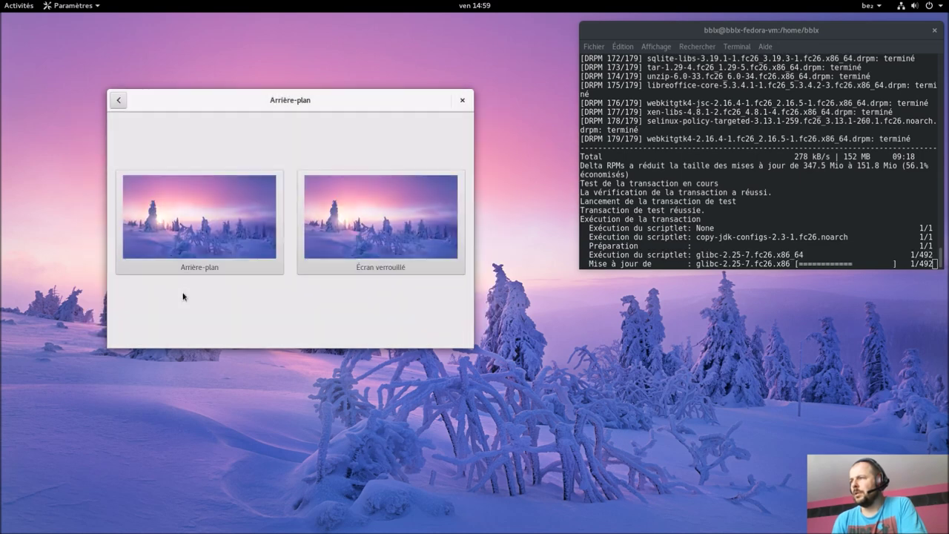
pyautogui.click(118, 100)
pyautogui.click(185, 152)
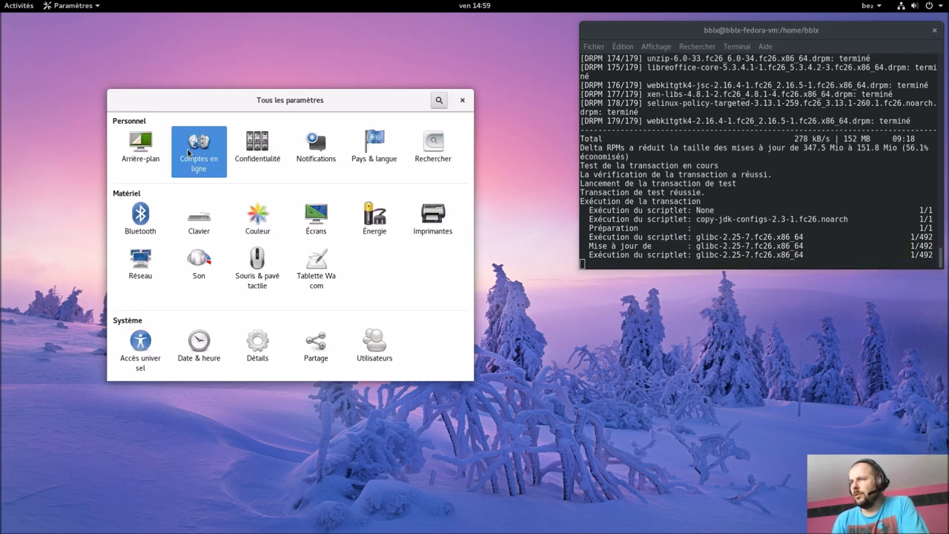
# Browse the Comptes en ligne provider list, cancel the Facebook sign-in, and close Settings.
pyautogui.scroll(-5, 296, 270)
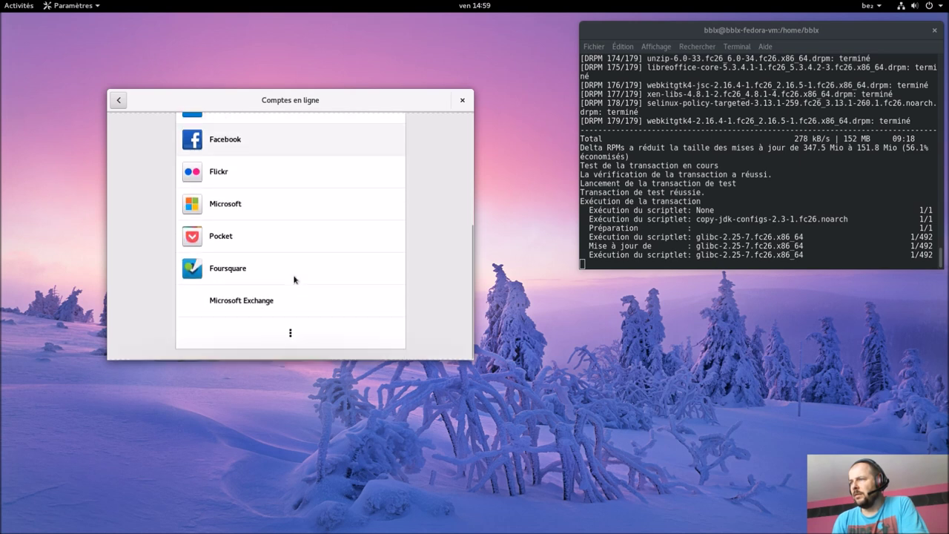
pyautogui.scroll(4, 292, 277)
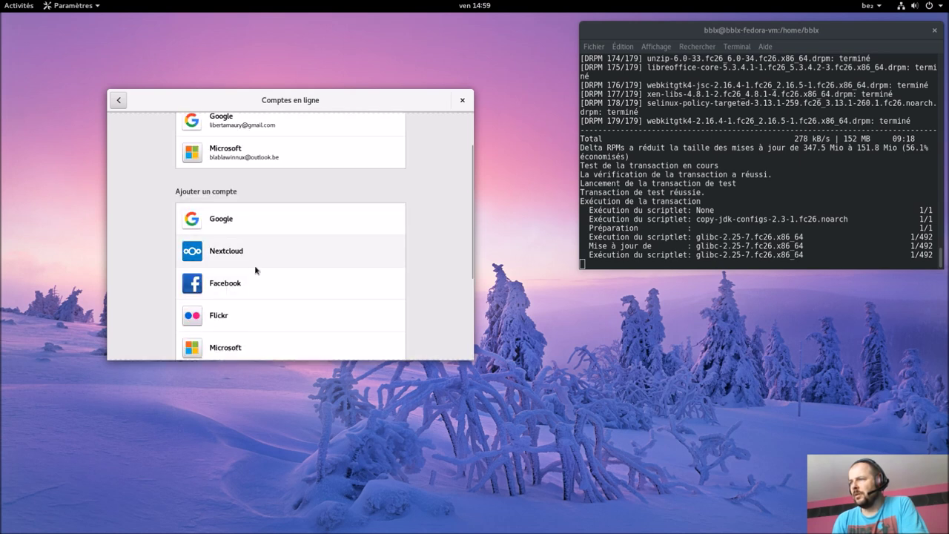
pyautogui.scroll(-1, 255, 268)
pyautogui.scroll(-1, 261, 308)
pyautogui.scroll(-1, 261, 313)
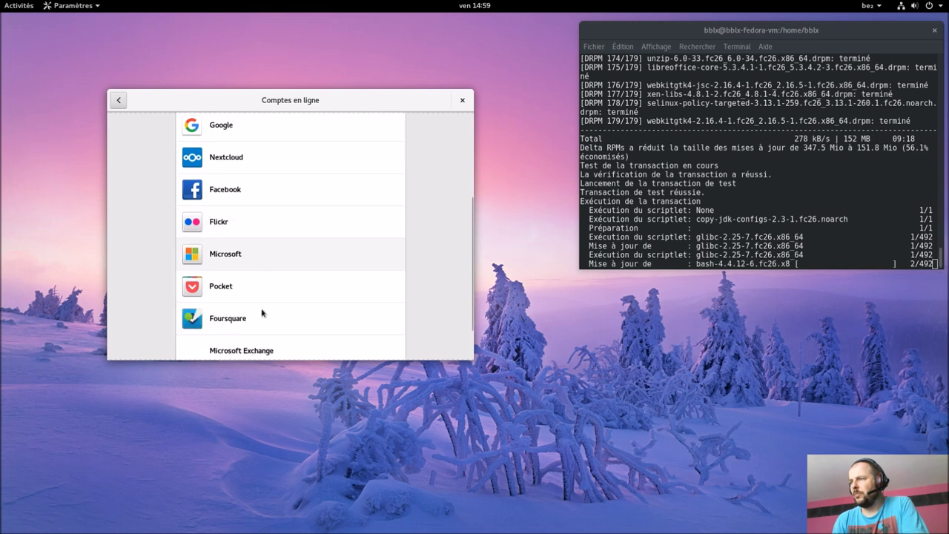
pyautogui.scroll(-1, 290, 349)
pyautogui.scroll(-1, 263, 315)
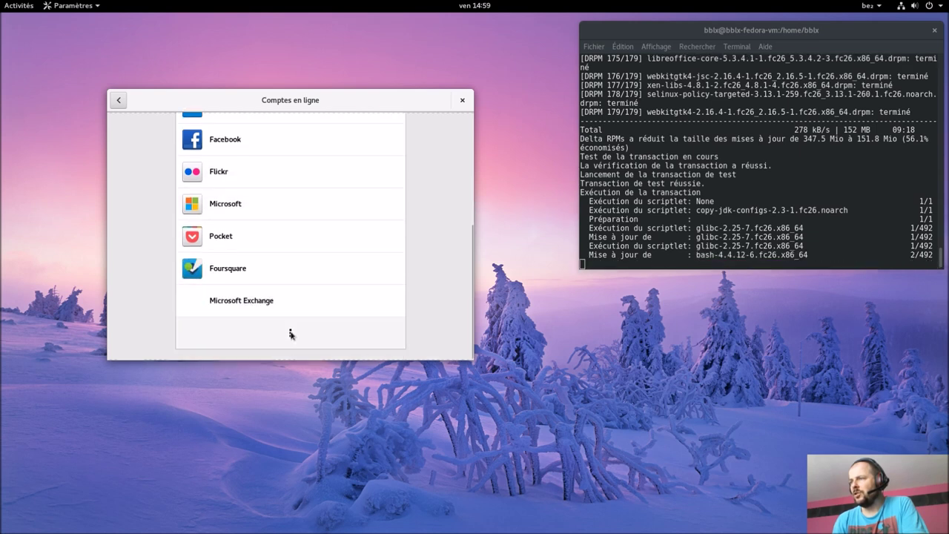
pyautogui.scroll(-1, 291, 336)
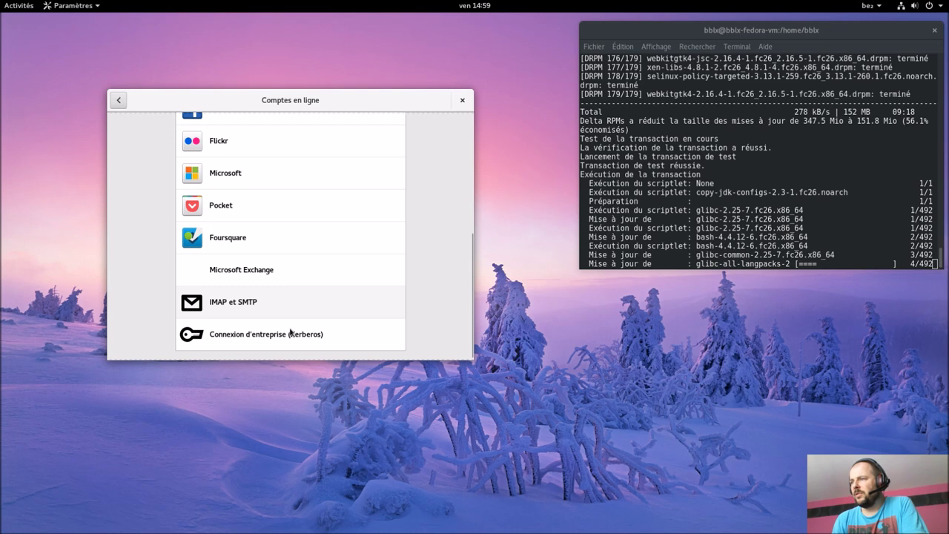
pyautogui.scroll(5, 288, 335)
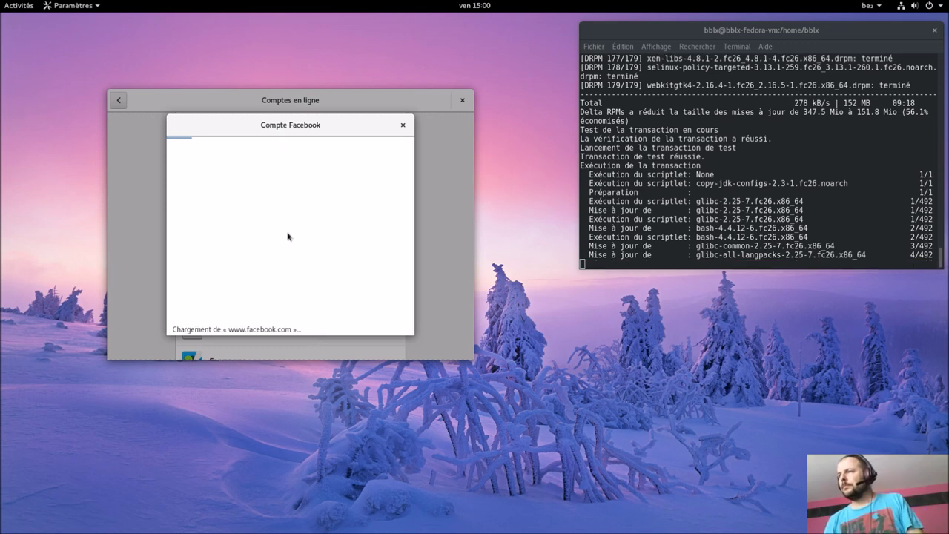
pyautogui.press('Escape')
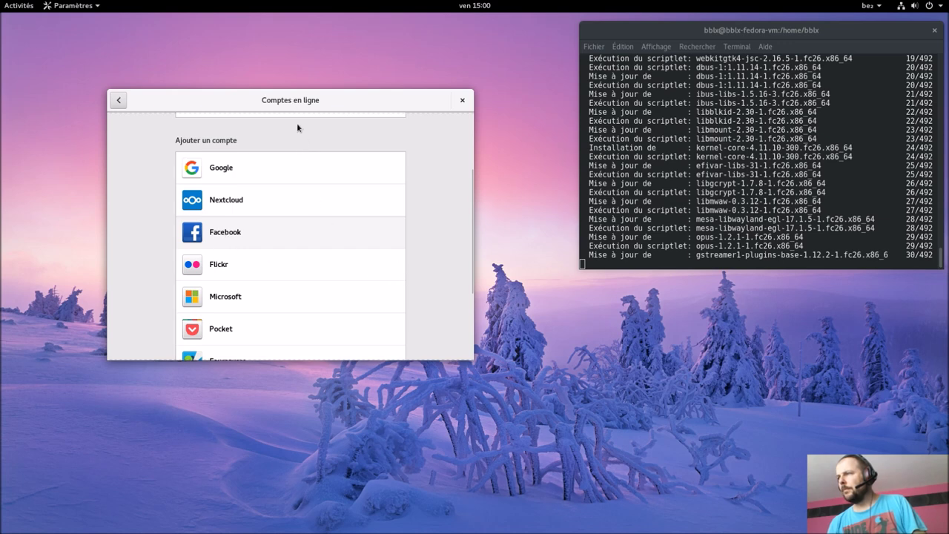
pyautogui.click(116, 106)
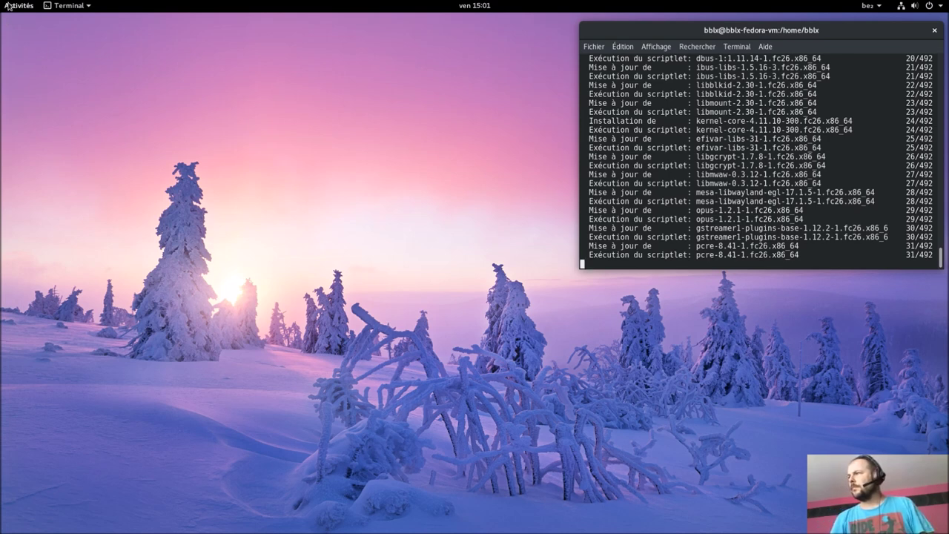
# Reopen Settings from the system menu on the Comptes en ligne page.
pyautogui.click(931, 6)
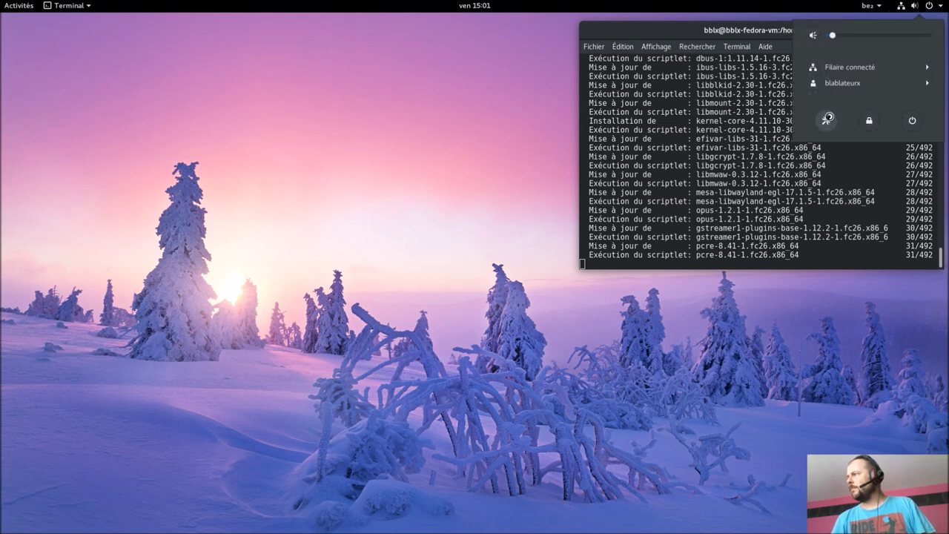
pyautogui.click(828, 119)
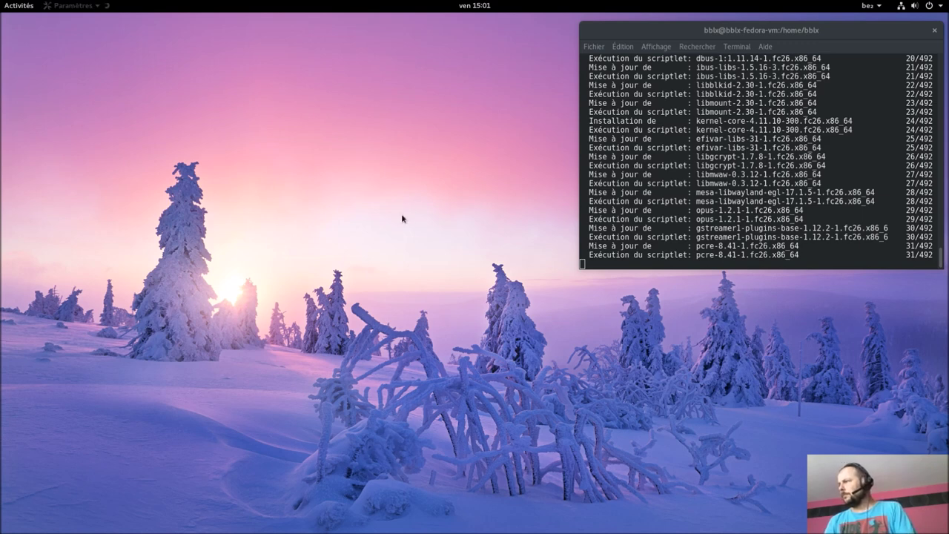
pyautogui.click(211, 161)
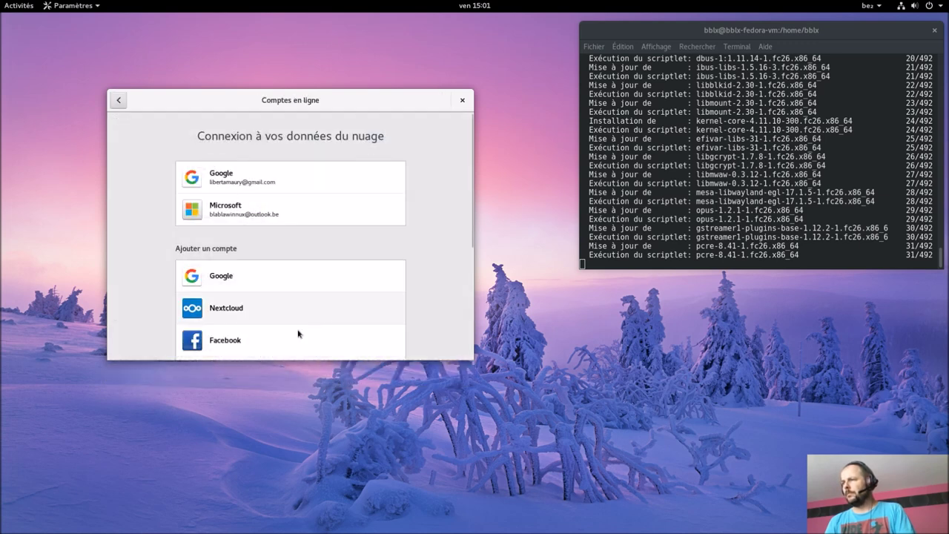
# Start adding a Facebook account, cancel it, and return to all settings.
pyautogui.click(289, 342)
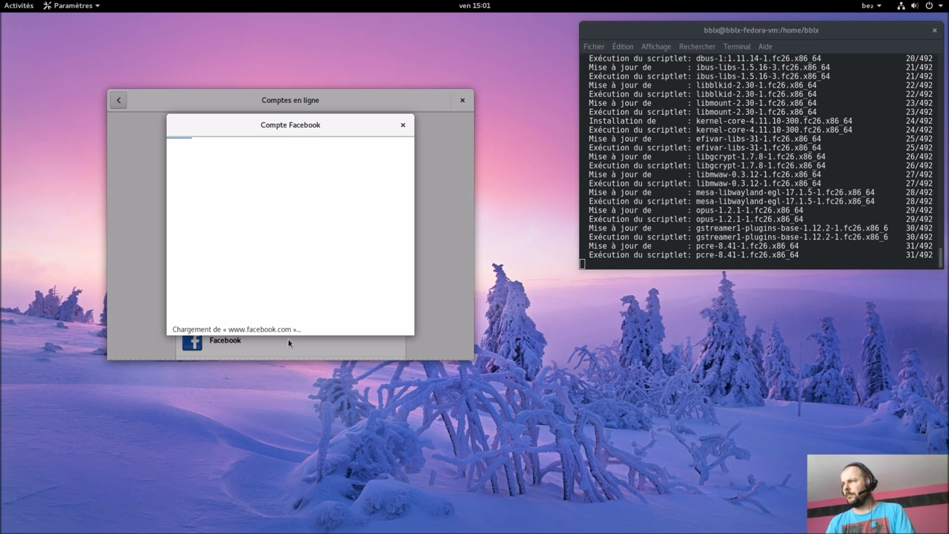
pyautogui.press('Escape')
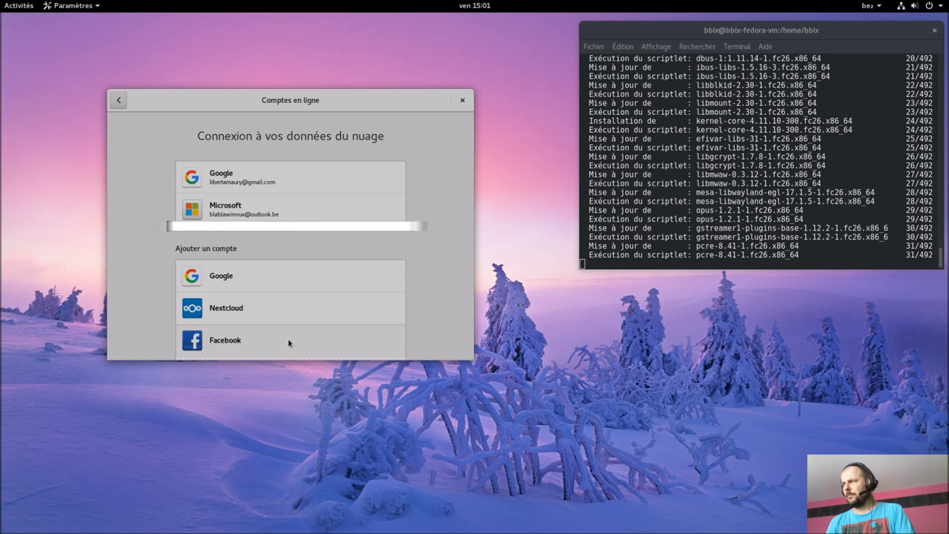
pyautogui.scroll(-5, 347, 269)
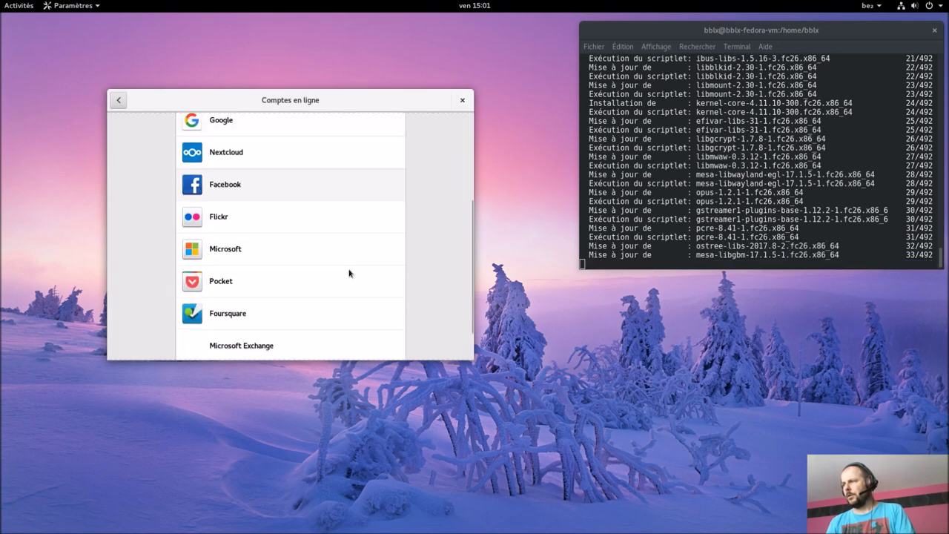
pyautogui.scroll(4, 348, 271)
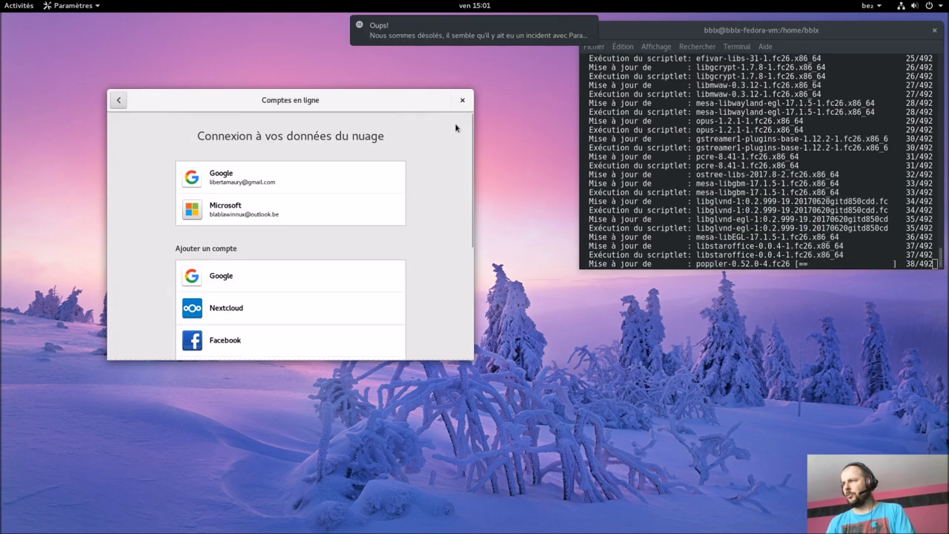
pyautogui.moveTo(421, 46)
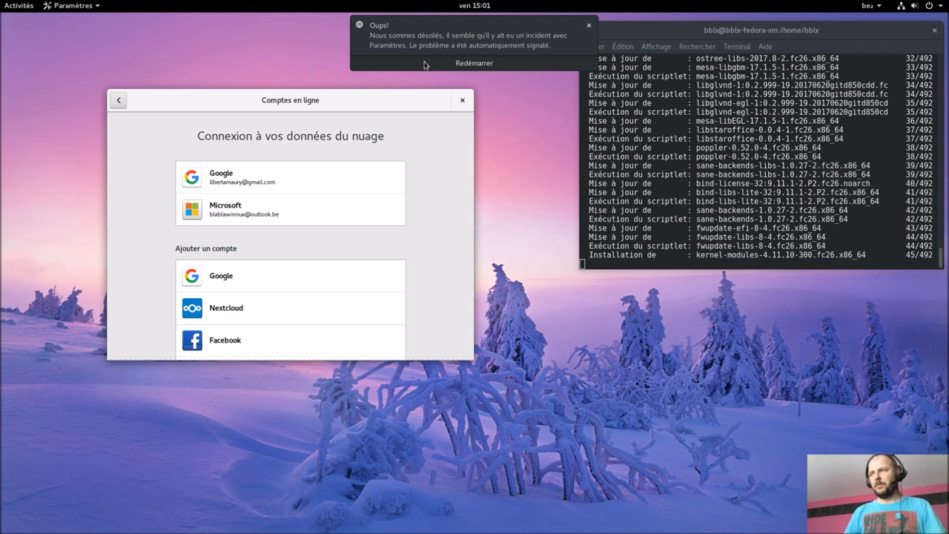
pyautogui.click(120, 100)
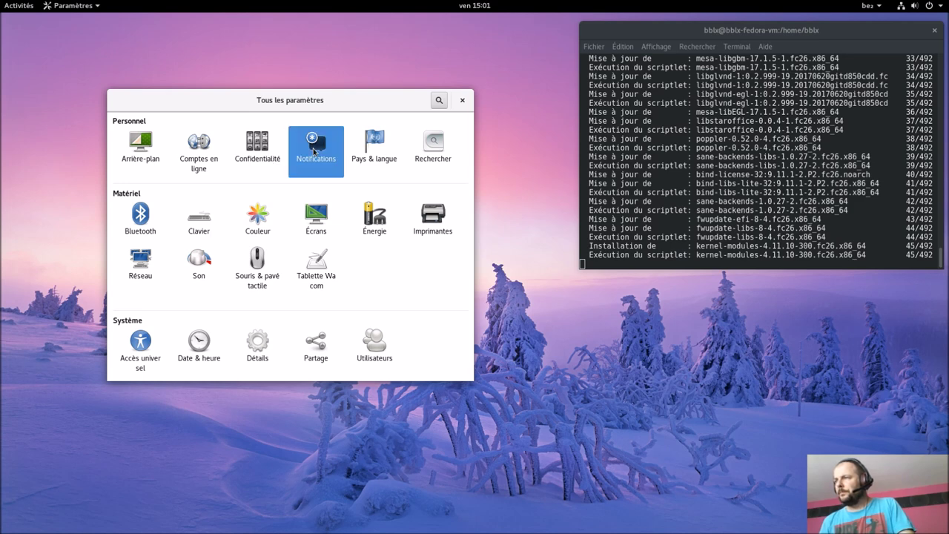
# Look over the Notifications settings and return to the overview.
pyautogui.click(313, 148)
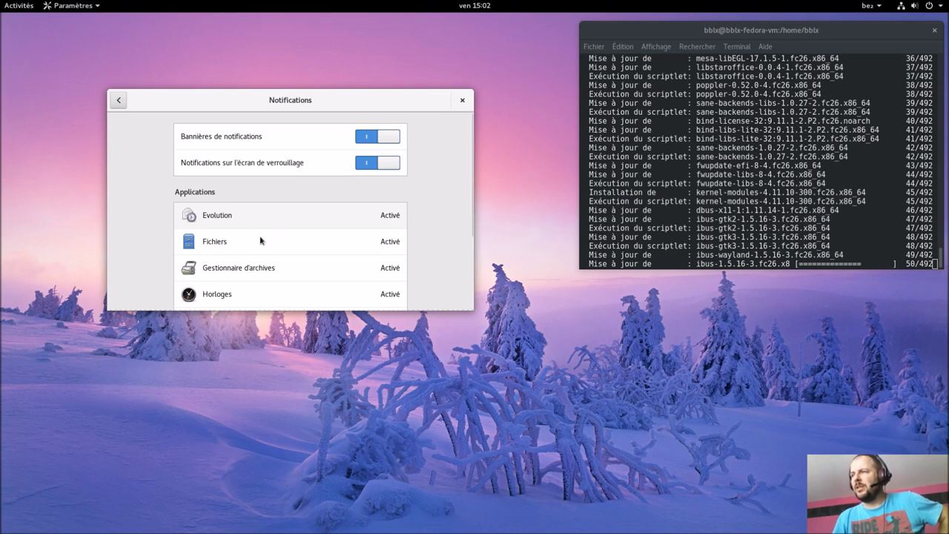
pyautogui.scroll(-2, 257, 268)
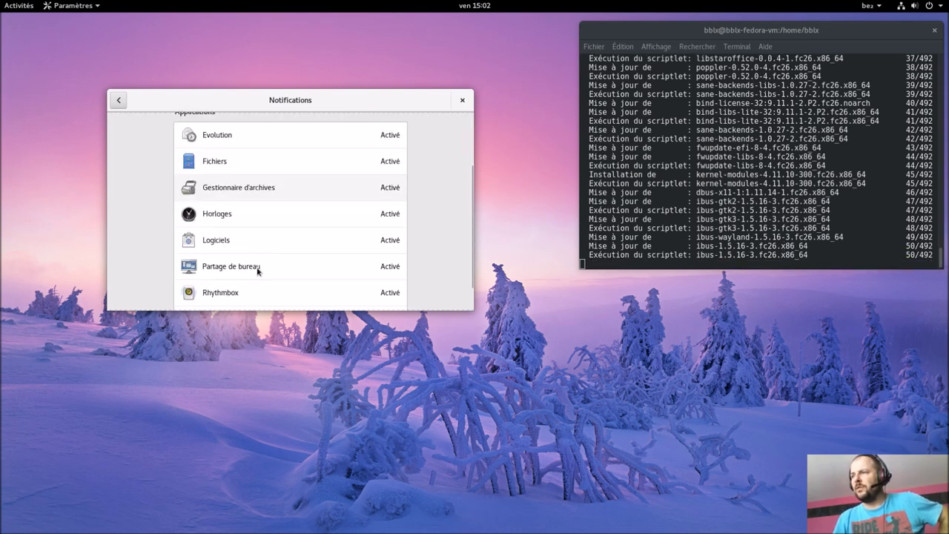
pyautogui.scroll(1, 256, 270)
pyautogui.click(118, 100)
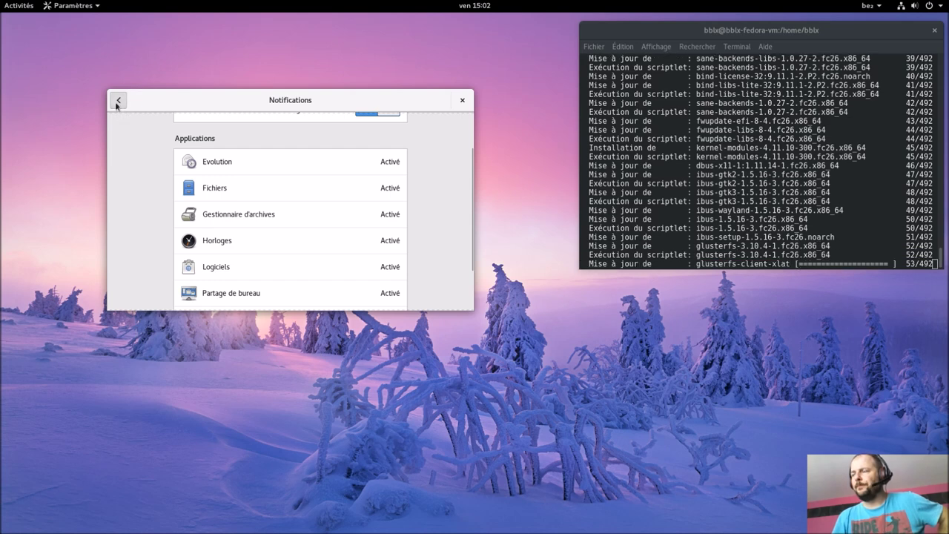
# In Pays & langue, remove the Belge (variante) input source, keeping Belge.
pyautogui.click(378, 156)
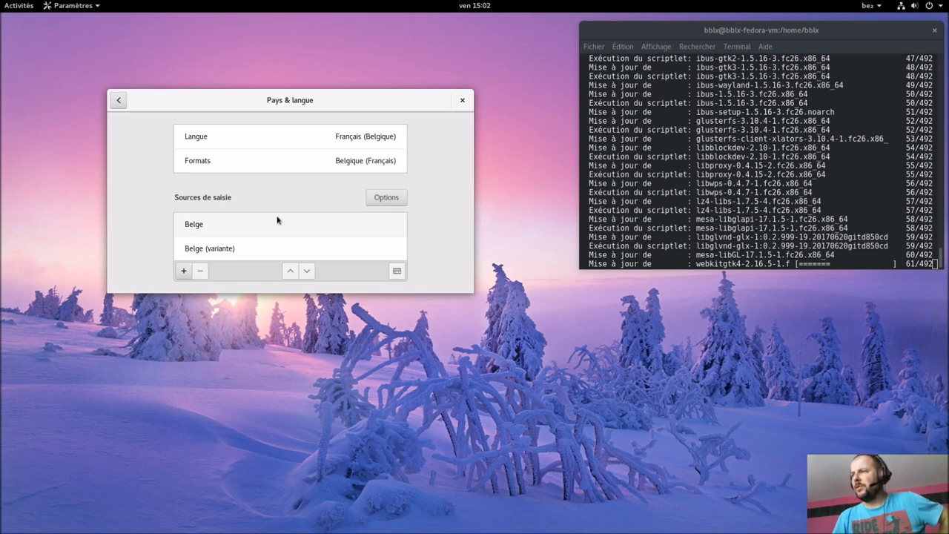
pyautogui.click(198, 219)
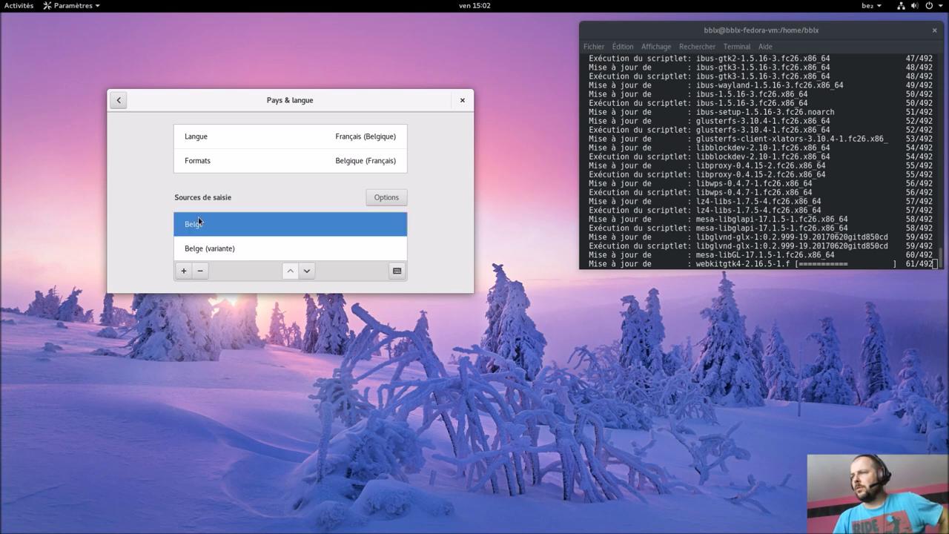
pyautogui.click(205, 250)
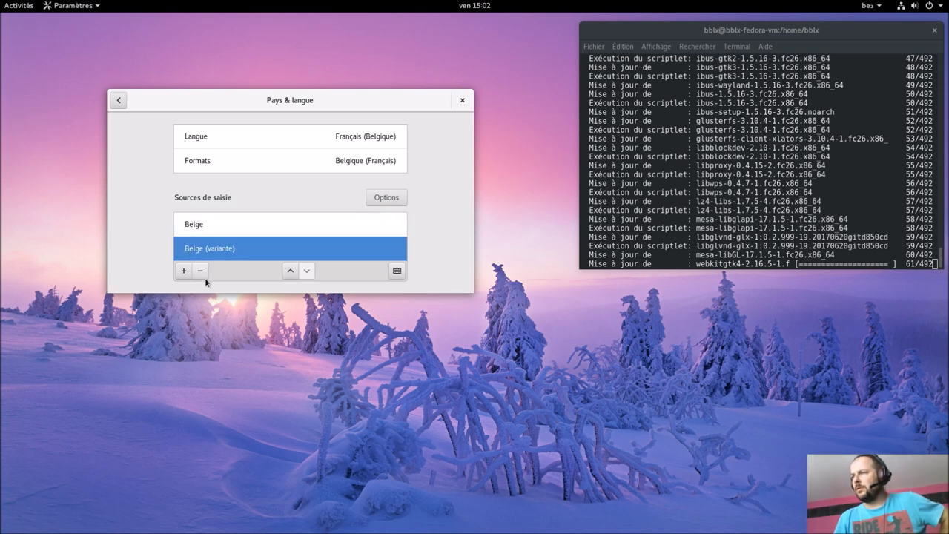
pyautogui.click(200, 272)
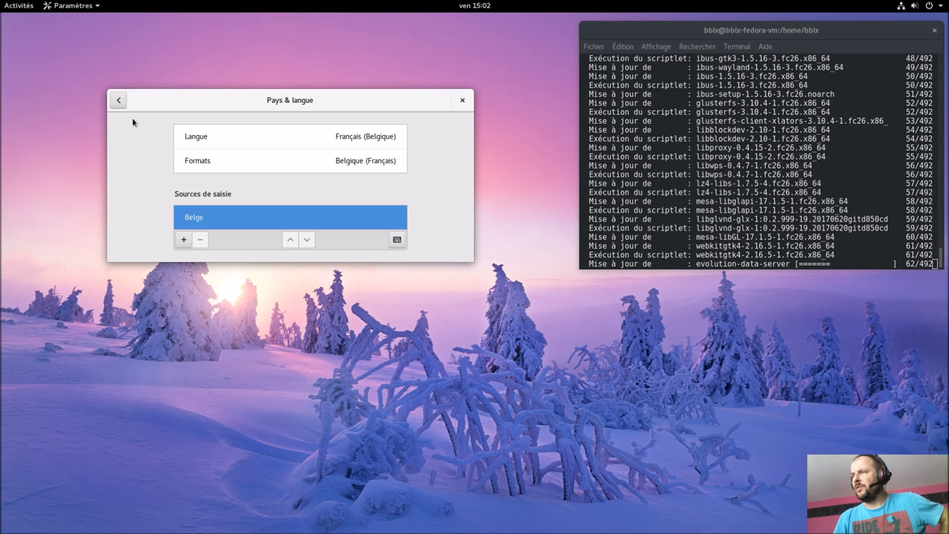
pyautogui.click(118, 102)
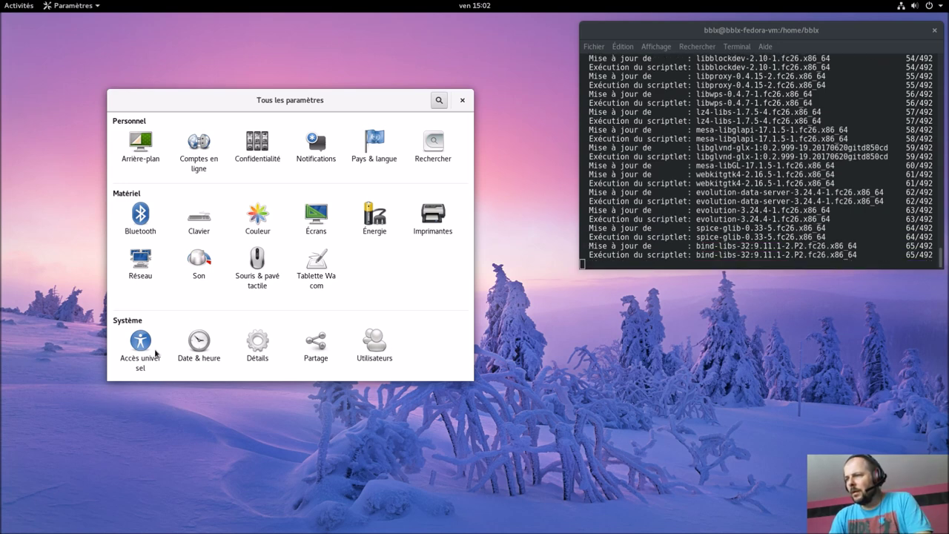
# Check the Détails pages for default applications and removable media, then close Settings.
pyautogui.click(253, 346)
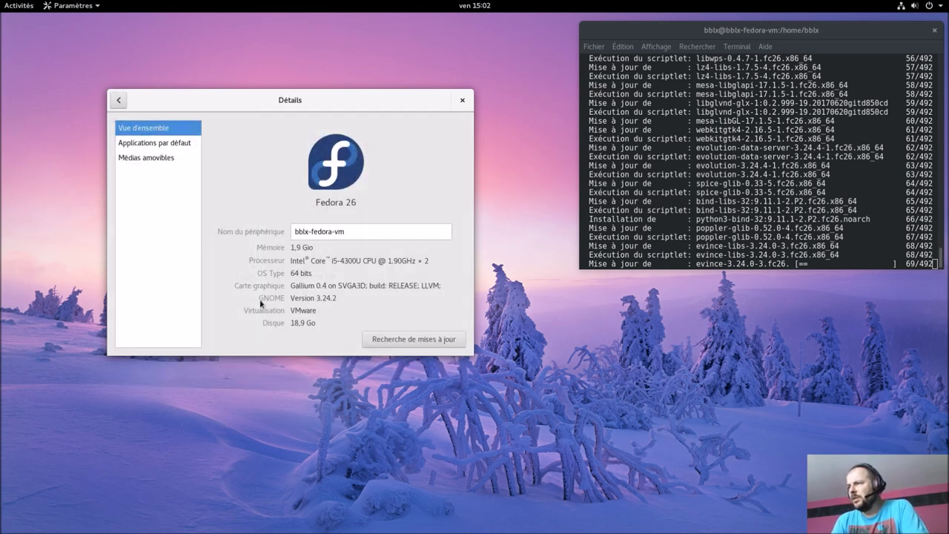
pyautogui.click(133, 145)
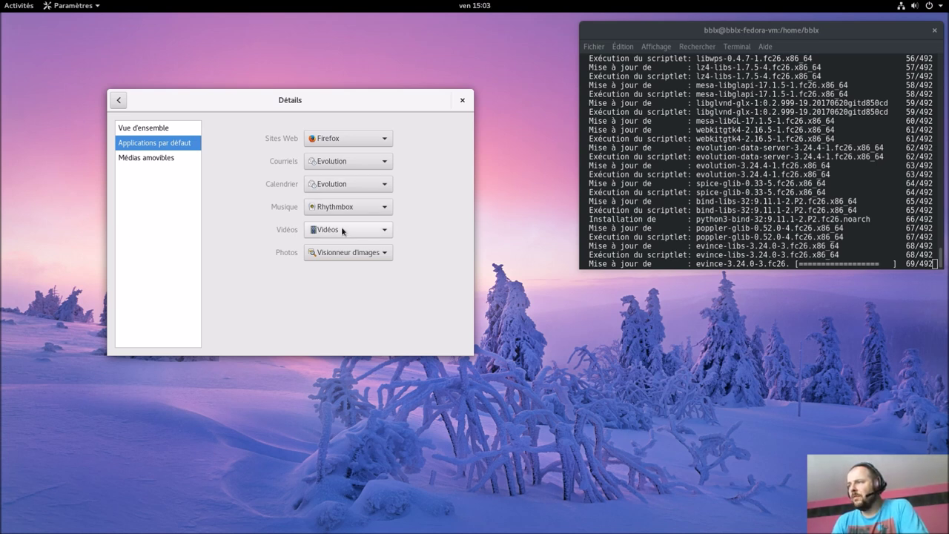
pyautogui.click(146, 159)
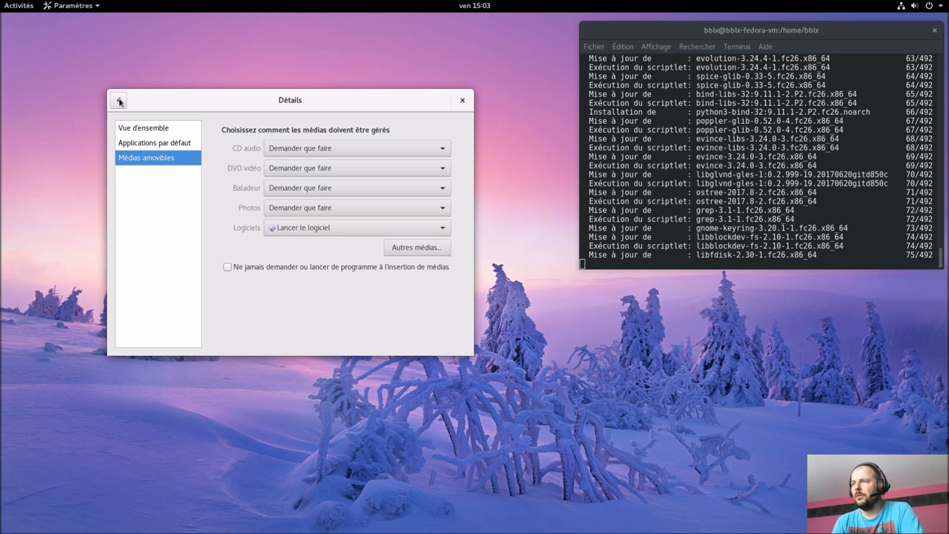
pyautogui.click(120, 102)
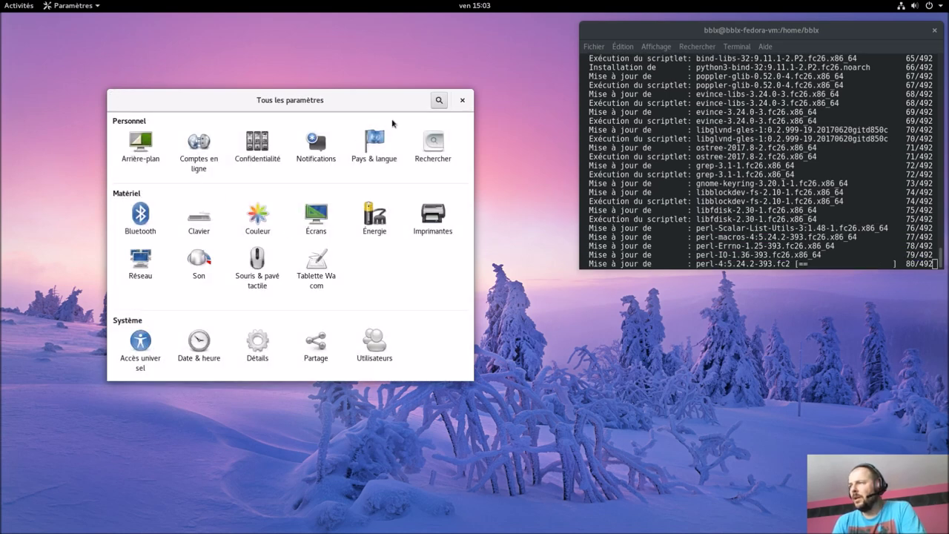
pyautogui.click(461, 101)
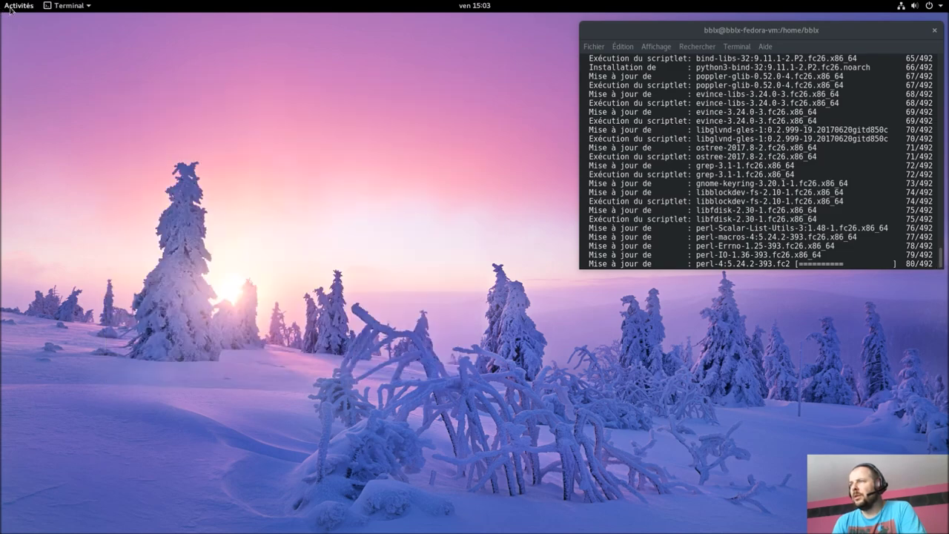
# Remove Evolution, Rhythmbox and Shotwell from the dash favourites.
pyautogui.click(12, 9)
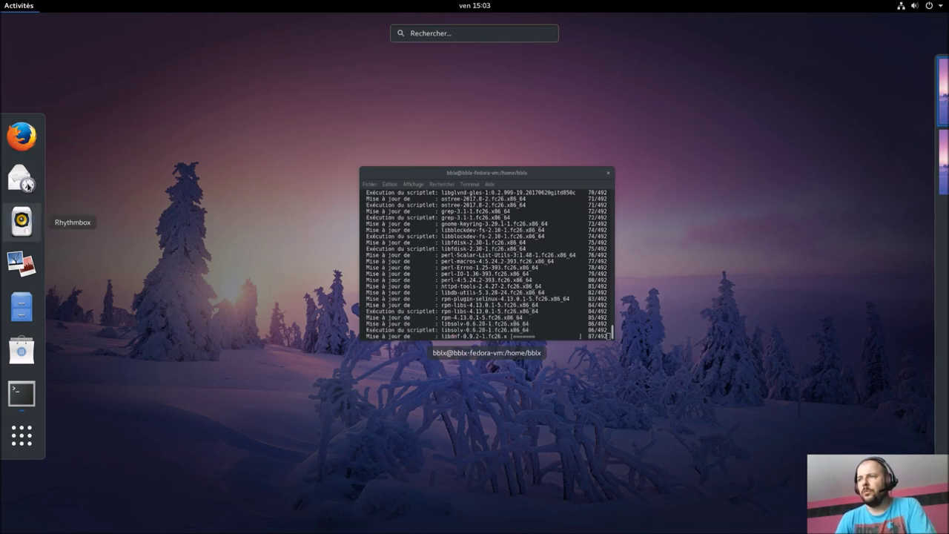
pyautogui.rightClick(27, 185)
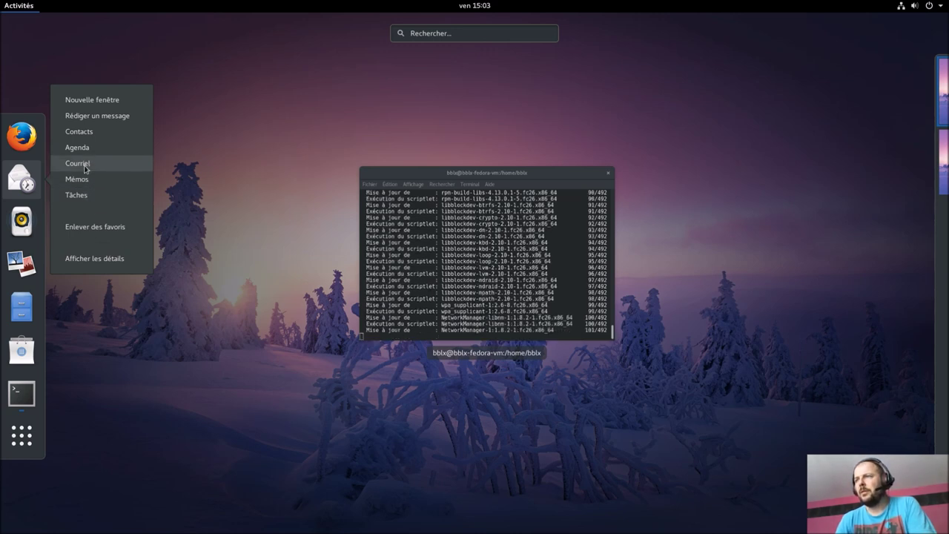
pyautogui.click(104, 229)
pyautogui.rightClick(21, 199)
pyautogui.click(62, 203)
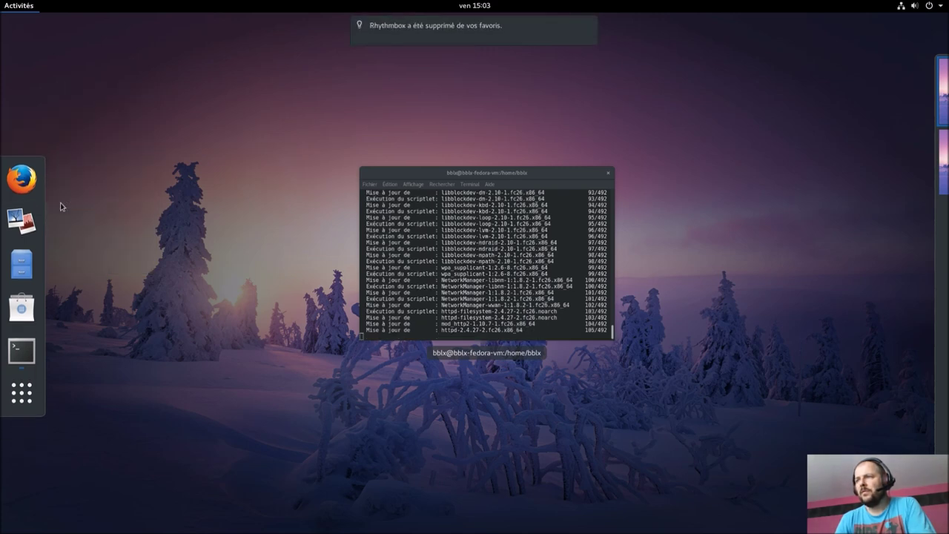
pyautogui.rightClick(26, 222)
pyautogui.click(71, 223)
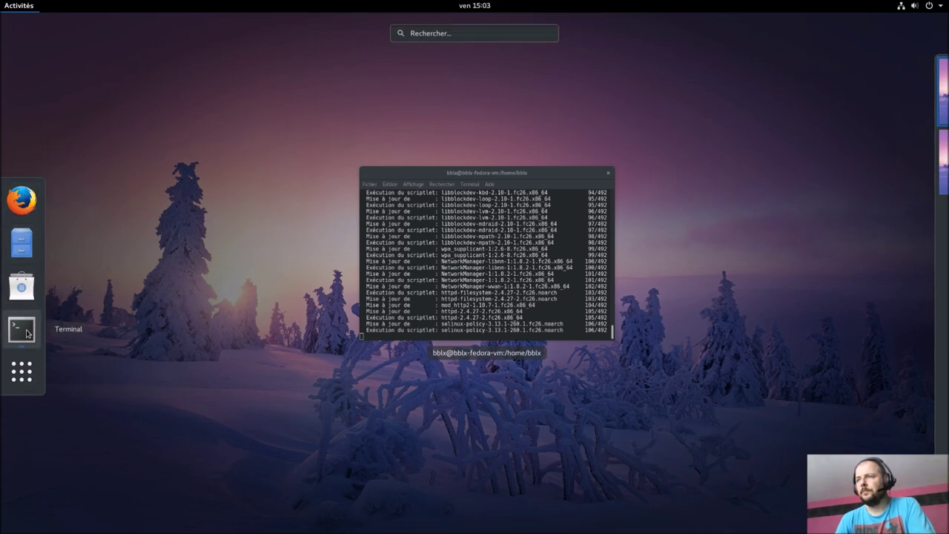
# Pin Terminal to the dash above Software and show all applications.
pyautogui.moveTo(25, 320); pyautogui.dragTo(25, 273)
pyautogui.click(22, 373)
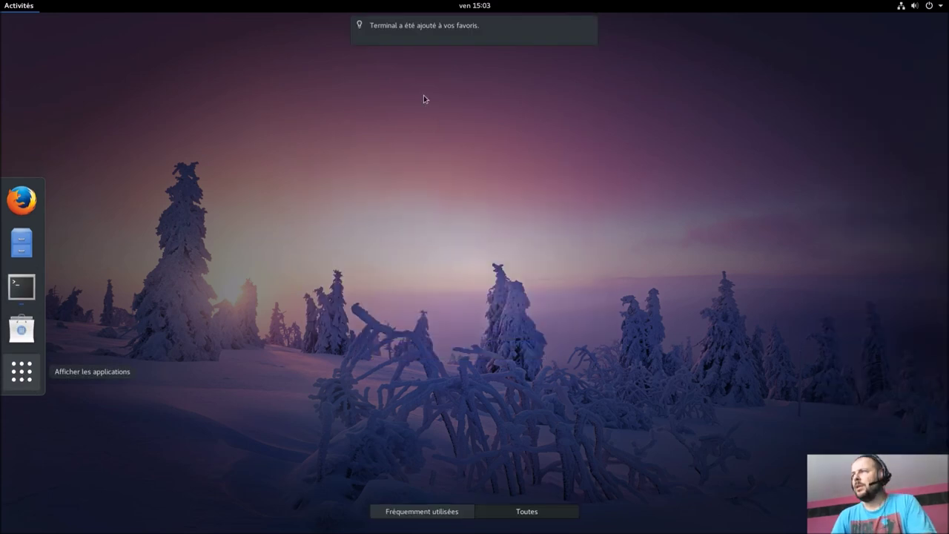
pyautogui.moveTo(451, 34)
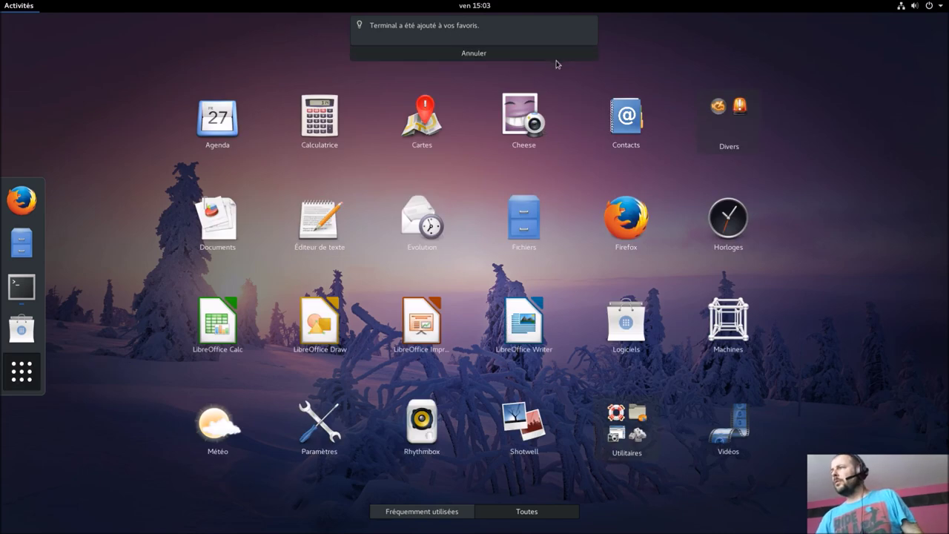
# Search 'text' and add Éditeur de texte to the favourites, then clear the search.
pyautogui.click(590, 27)
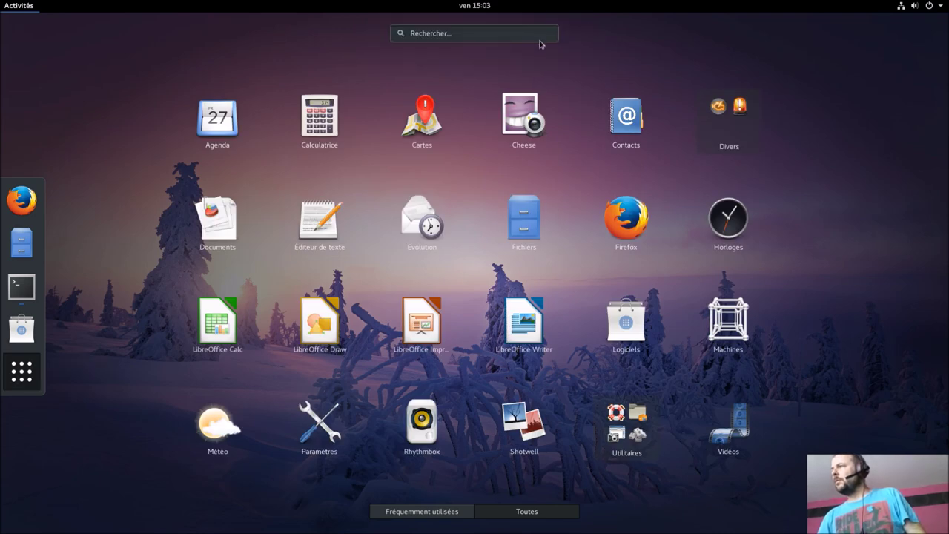
pyautogui.write('t')
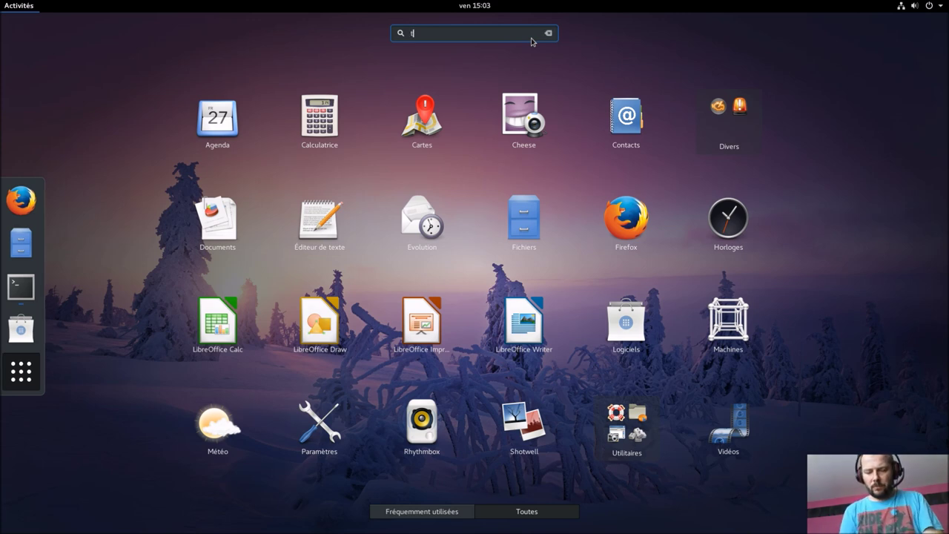
pyautogui.write('ext')
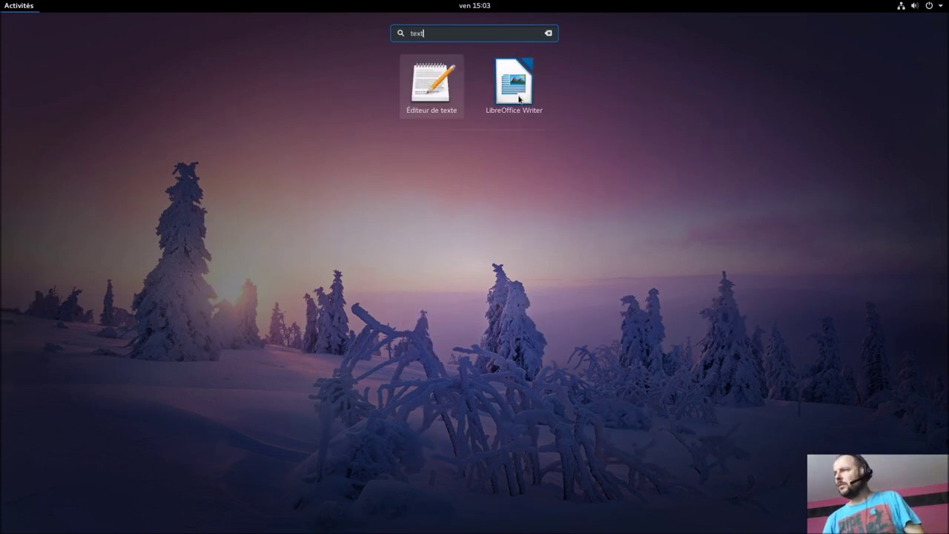
pyautogui.rightClick(433, 96)
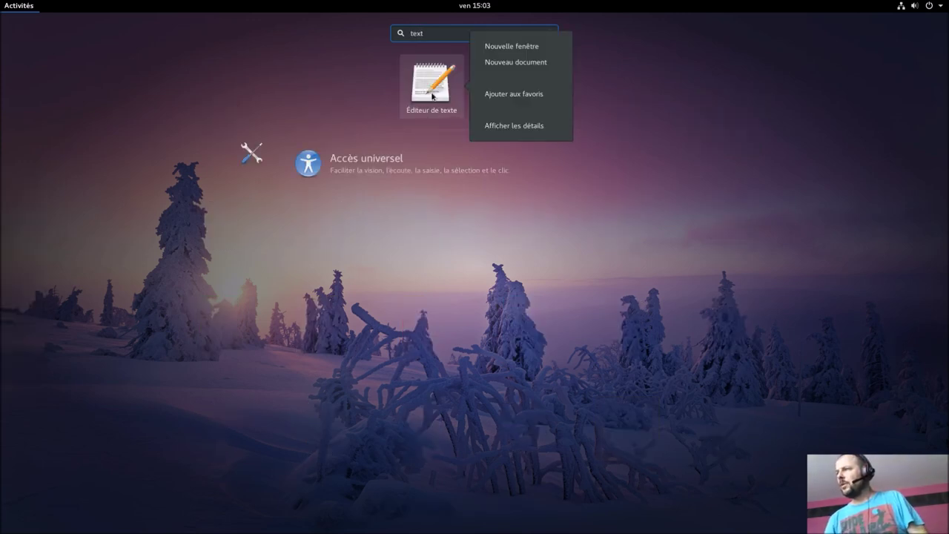
pyautogui.click(487, 95)
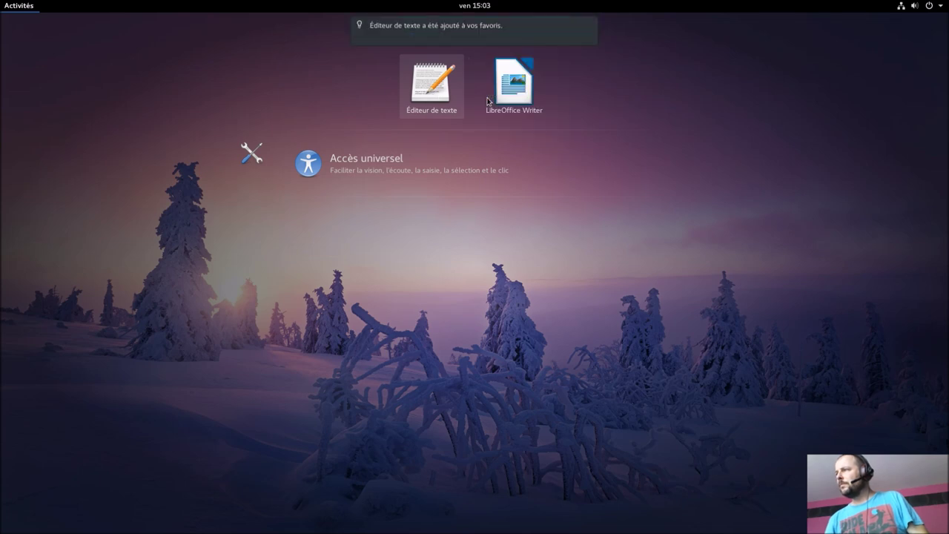
pyautogui.moveTo(561, 36)
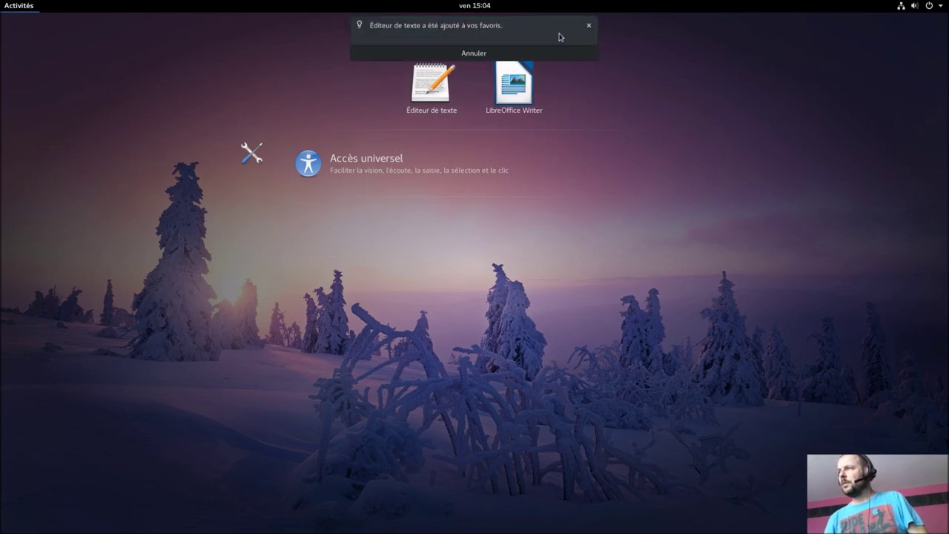
pyautogui.click(589, 26)
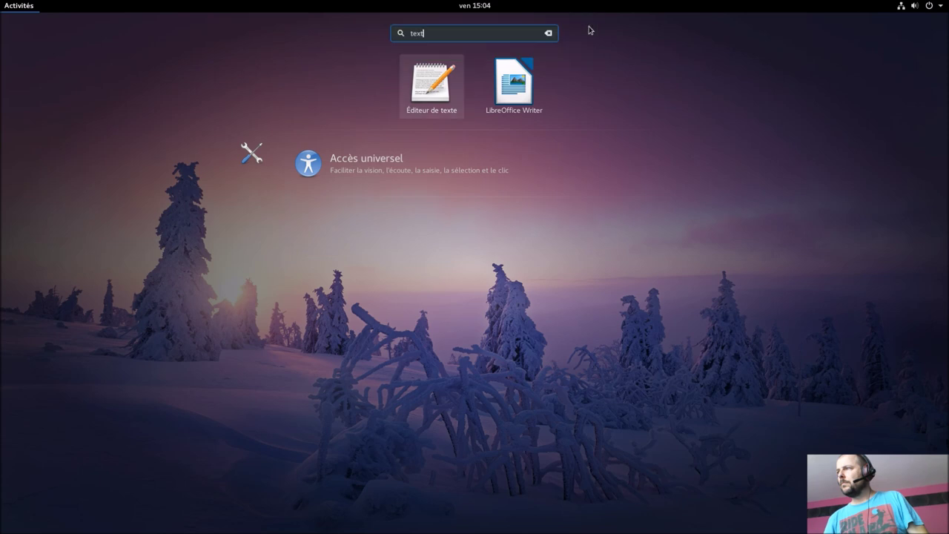
pyautogui.click(550, 34)
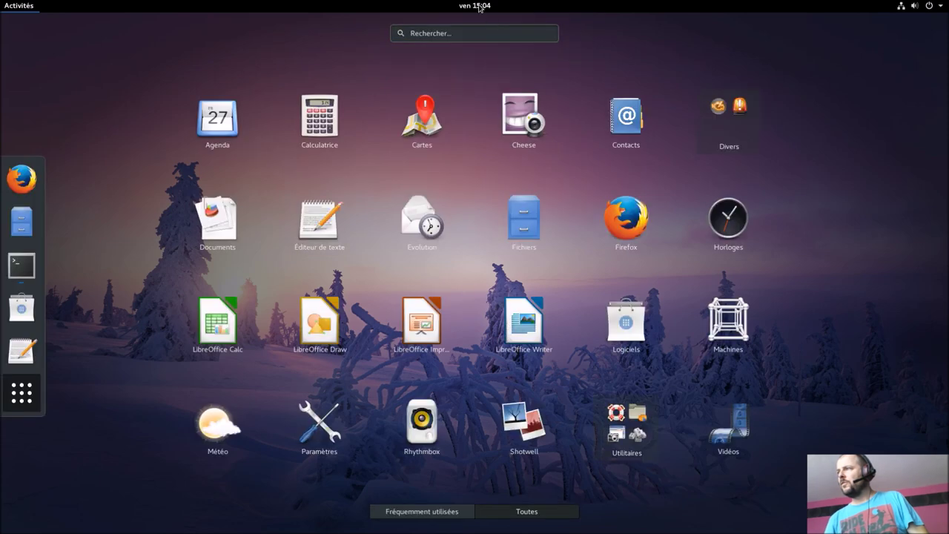
# Dismiss the Oups! error notification from the calendar panel.
pyautogui.click(479, 7)
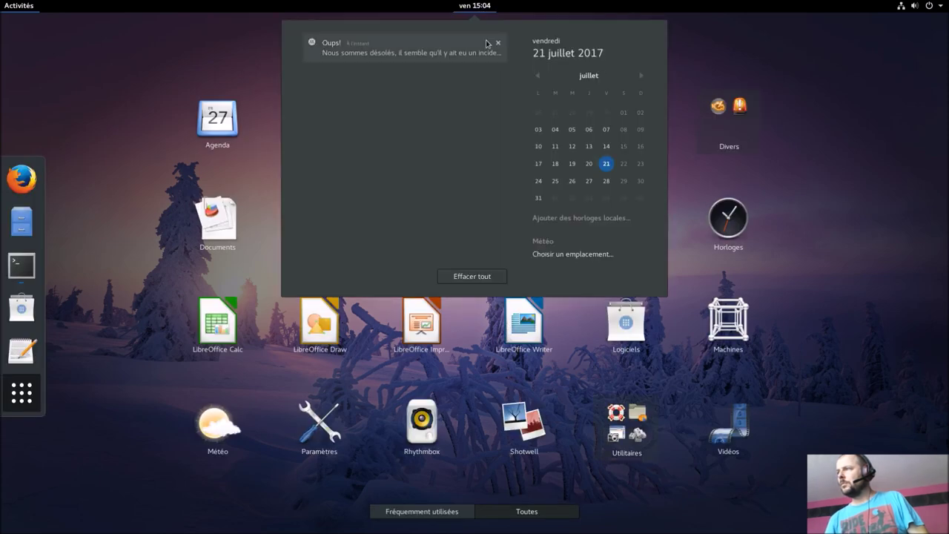
pyautogui.click(498, 43)
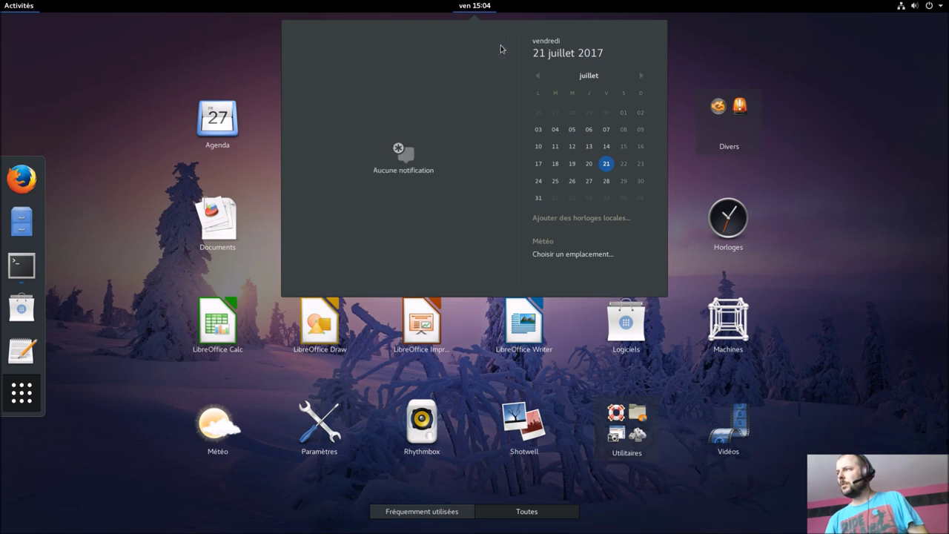
pyautogui.click(461, 7)
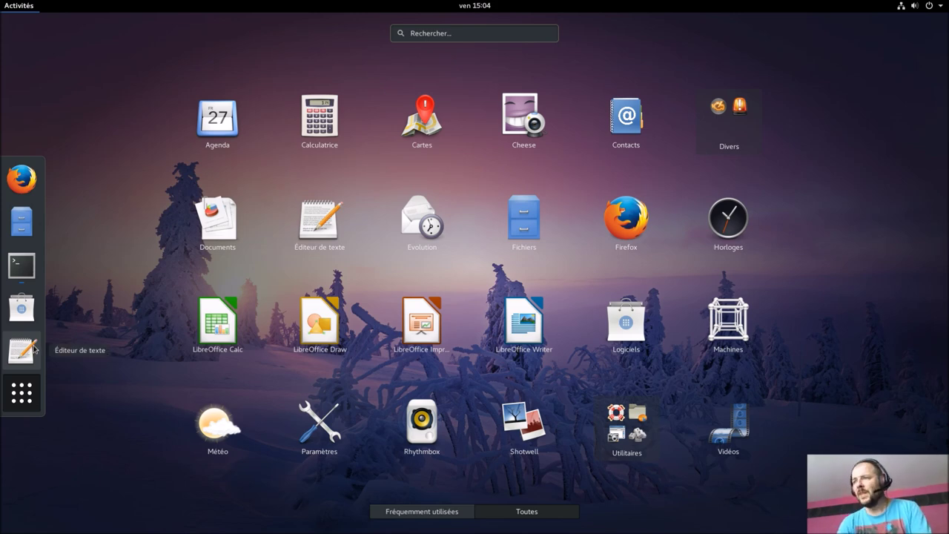
# Launch Files and Éditeur de texte, then Alt+Tab between the open windows.
pyautogui.click(20, 225)
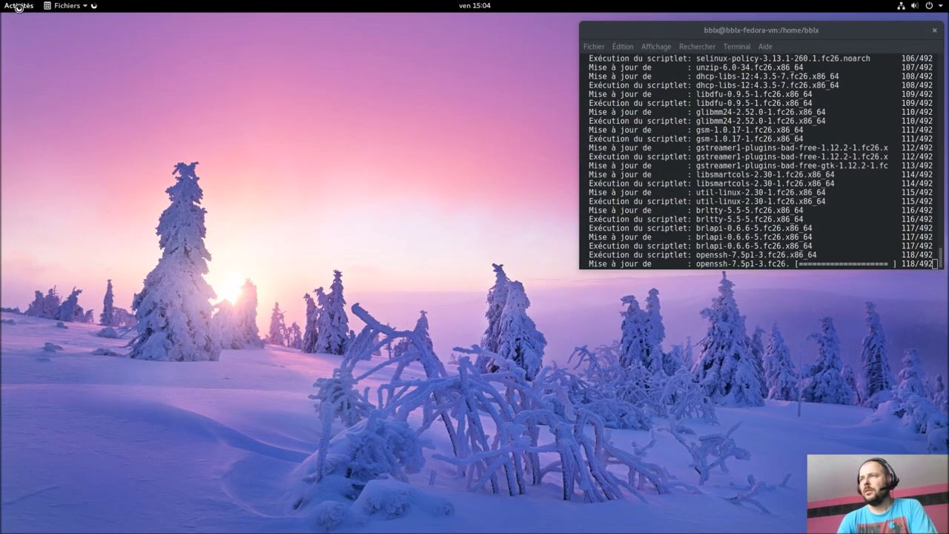
pyautogui.click(18, 6)
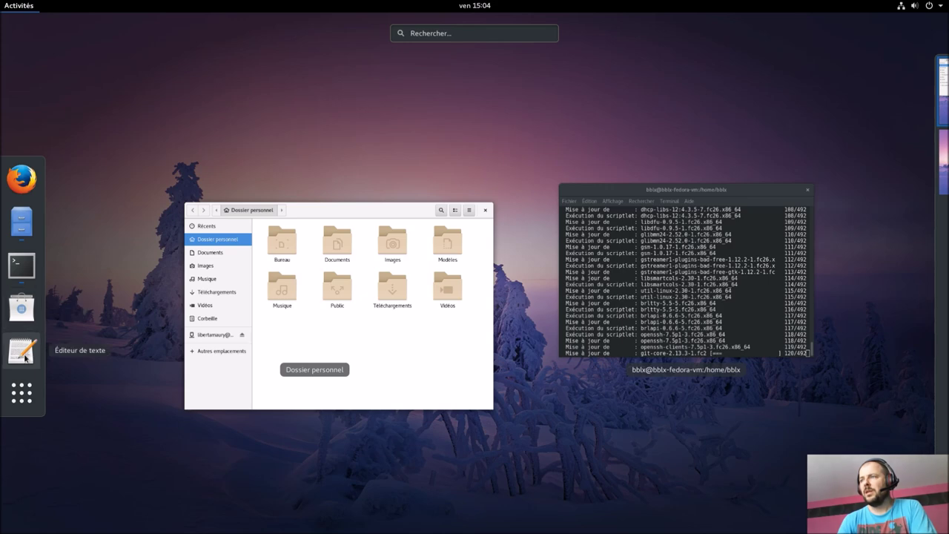
pyautogui.click(23, 355)
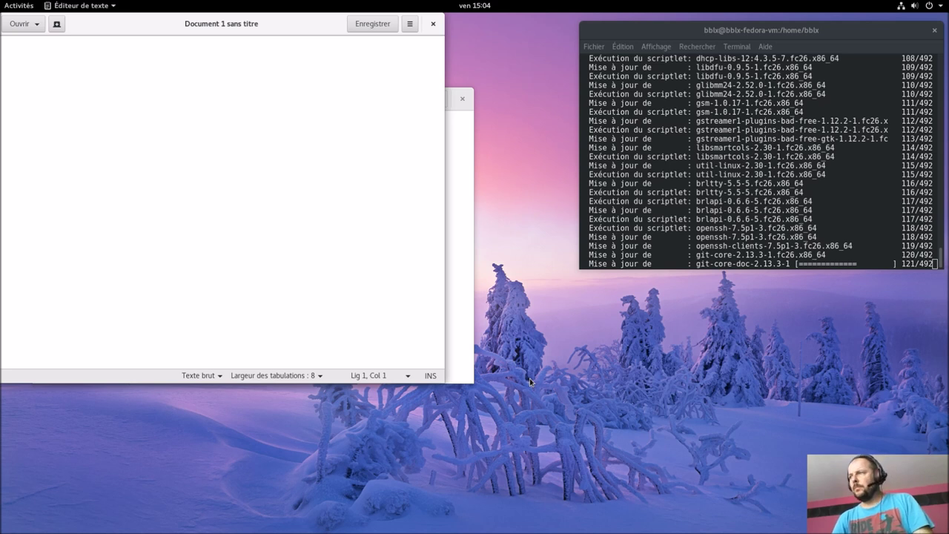
pyautogui.hotkey('alt', 'Tab')
pyautogui.hotkey('alt', 'Tab')
pyautogui.hotkey('alt', 'Tab')
pyautogui.hotkey('alt', 'Tab')
pyautogui.hotkey('alt', 'Tab')
pyautogui.hotkey('alt', 'Tab')
pyautogui.hotkey('alt', 'Tab')
pyautogui.hotkey('alt', 'Tab')
pyautogui.hotkey('alt', 'Tab')
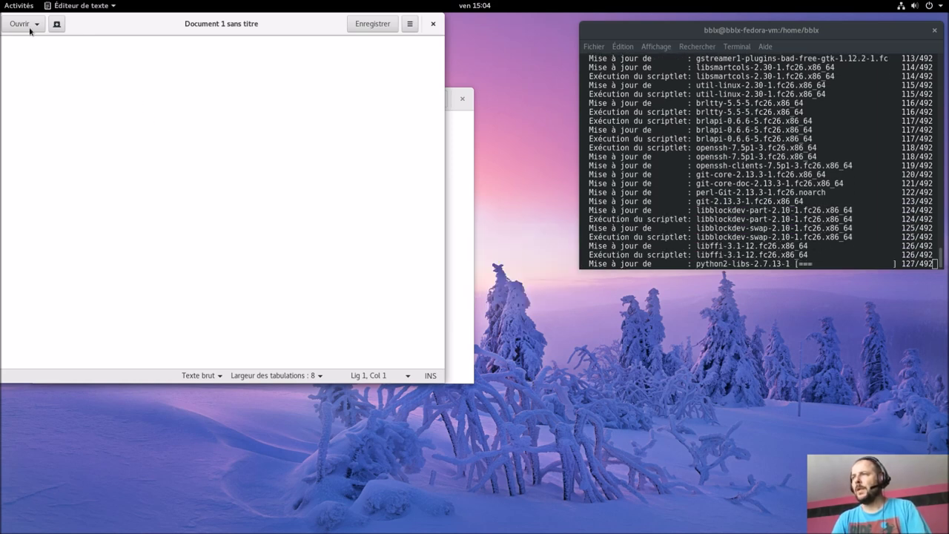
# Move the text editor to workspace 2 and Files to workspace 3, viewing each.
pyautogui.click(19, 6)
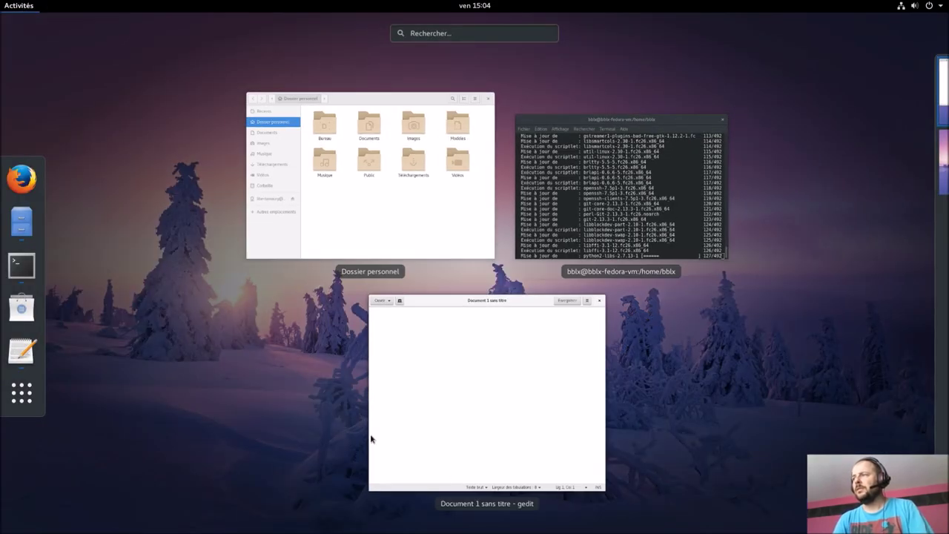
pyautogui.moveTo(476, 402); pyautogui.dragTo(849, 167)
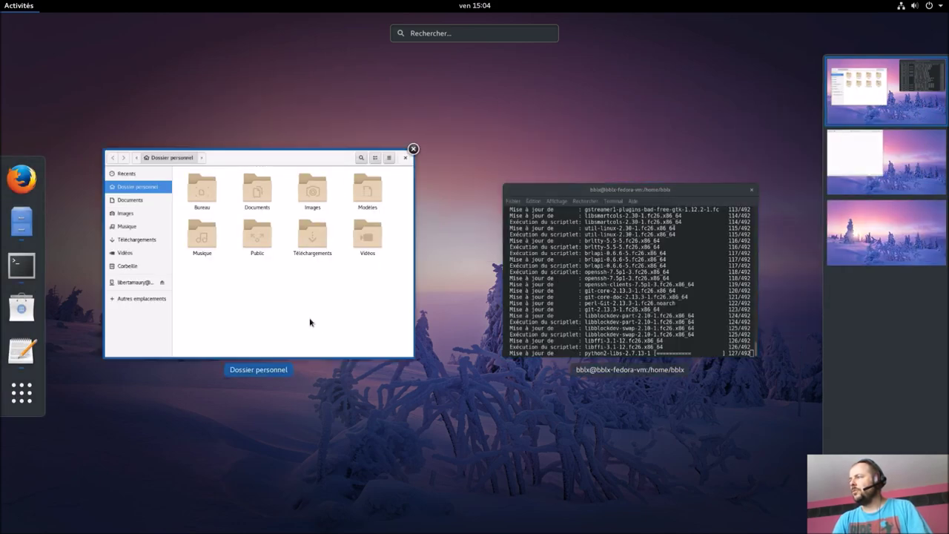
pyautogui.moveTo(309, 321); pyautogui.dragTo(861, 238)
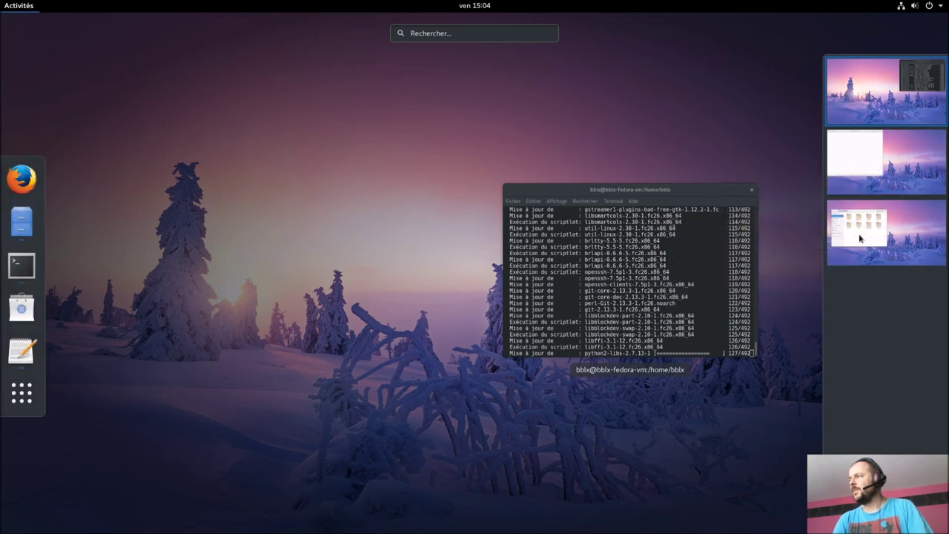
pyautogui.click(926, 245)
pyautogui.click(907, 179)
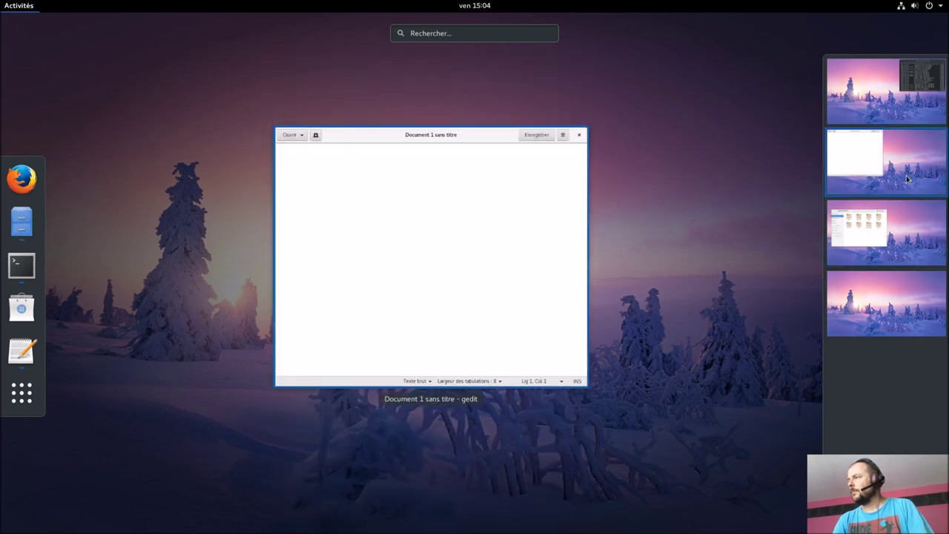
pyautogui.click(892, 247)
# Drag the text editor and Files windows back onto the first workspace with the terminal.
pyautogui.moveTo(403, 314); pyautogui.dragTo(925, 167)
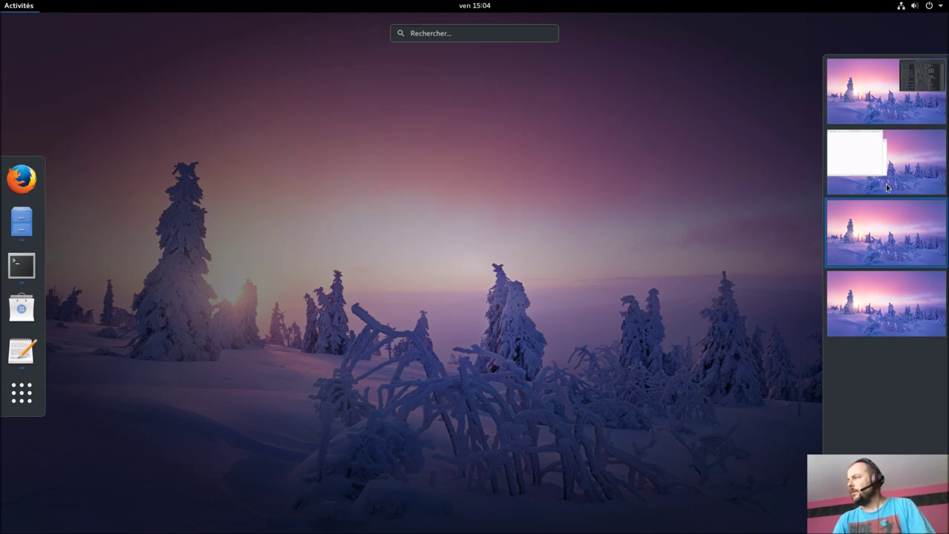
pyautogui.moveTo(335, 275); pyautogui.dragTo(896, 95)
pyautogui.moveTo(633, 279); pyautogui.dragTo(859, 77)
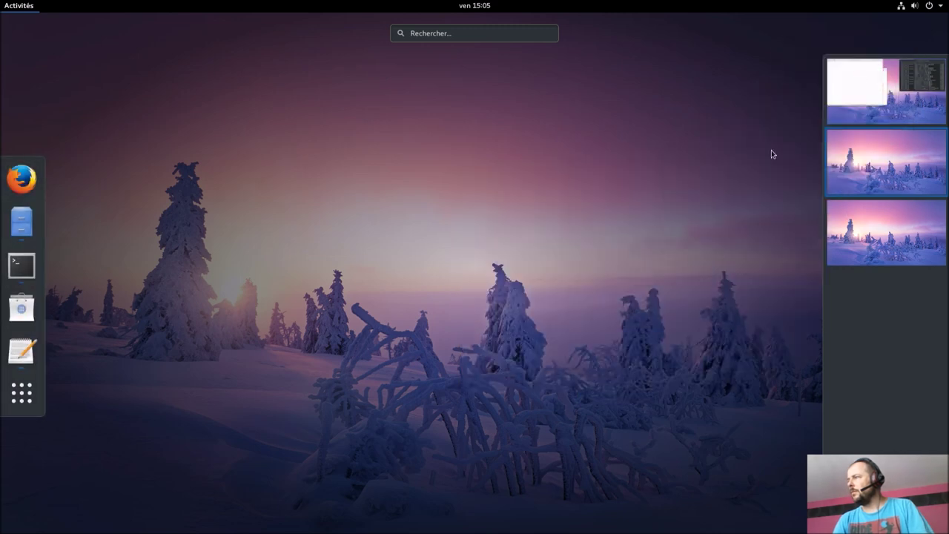
pyautogui.click(895, 120)
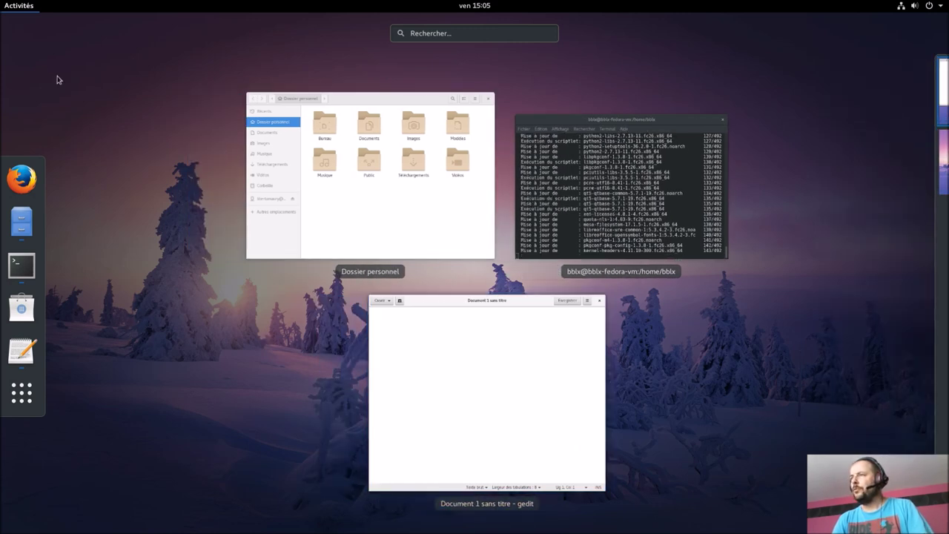
pyautogui.click(22, 6)
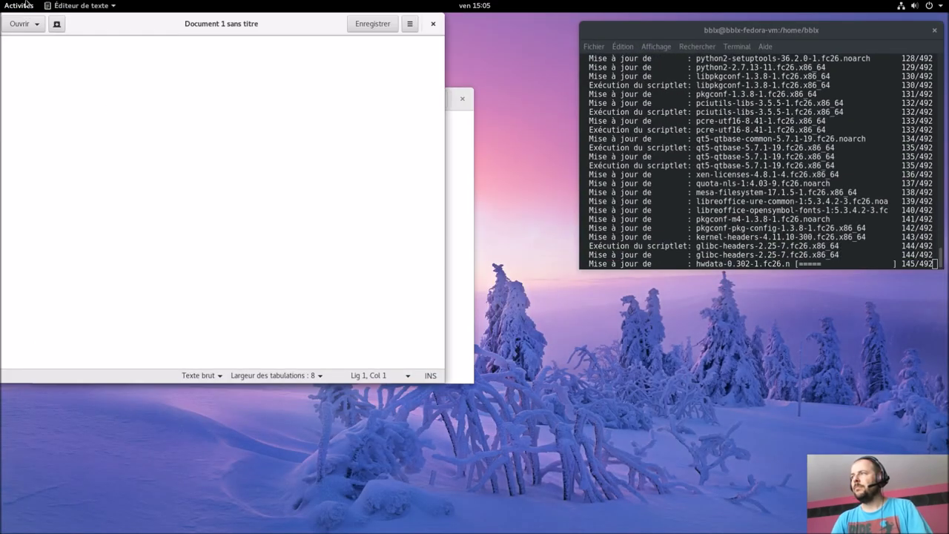
pyautogui.click(25, 6)
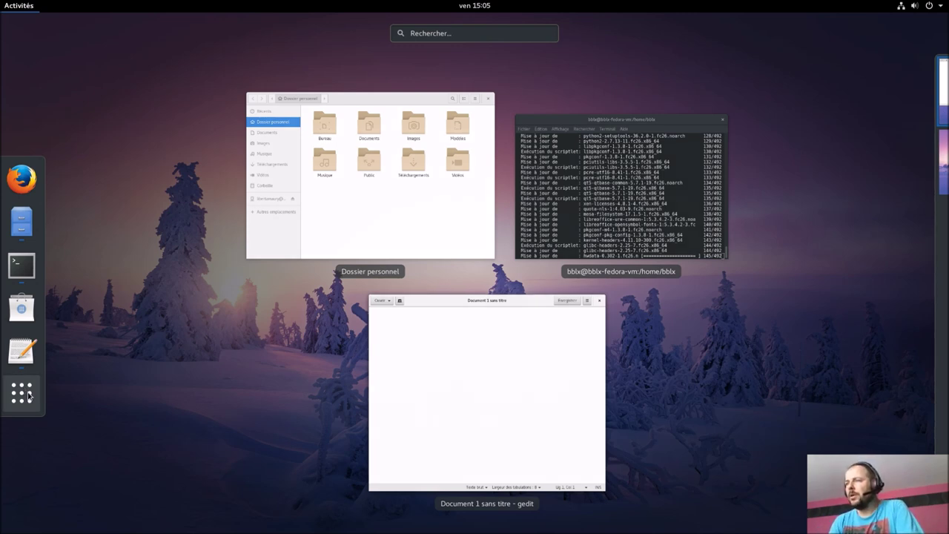
# Search the overview for 'perso', erase it, then search 'tweak' to list tweak tools.
pyautogui.click(21, 393)
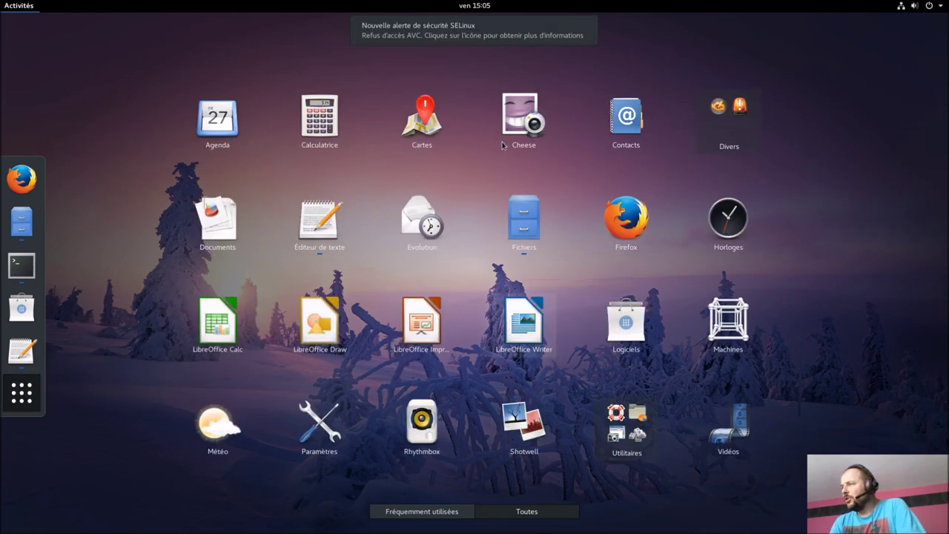
pyautogui.moveTo(585, 28)
pyautogui.click(531, 34)
pyautogui.write('perso')
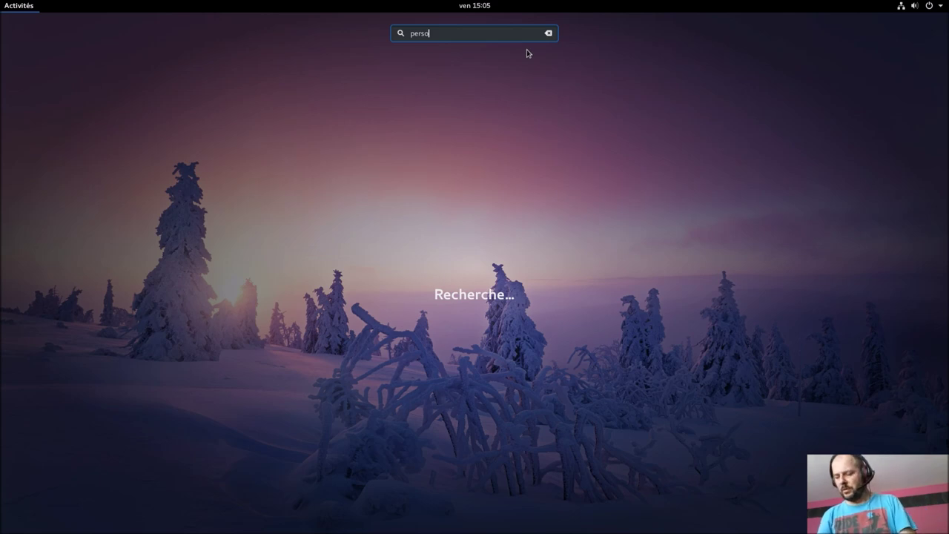
pyautogui.press('BackSpace')
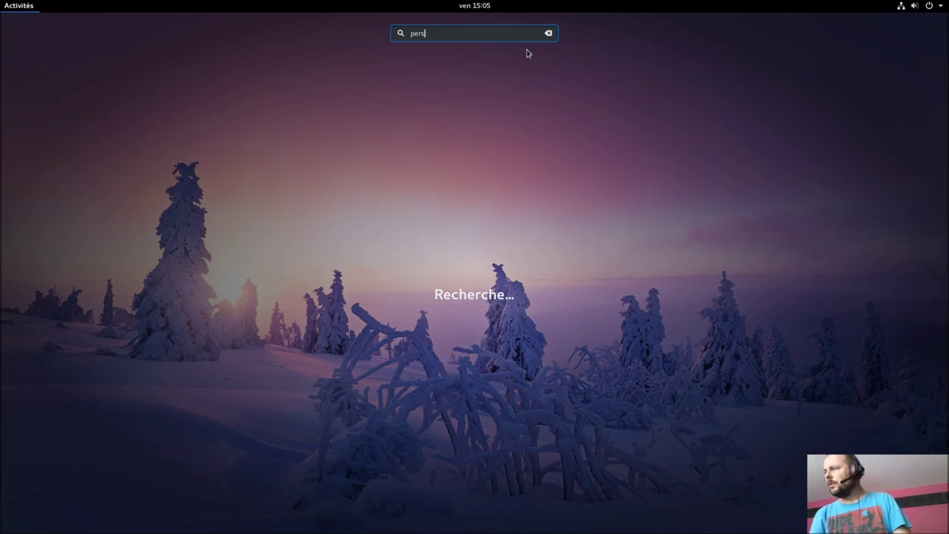
pyautogui.press('BackSpace')
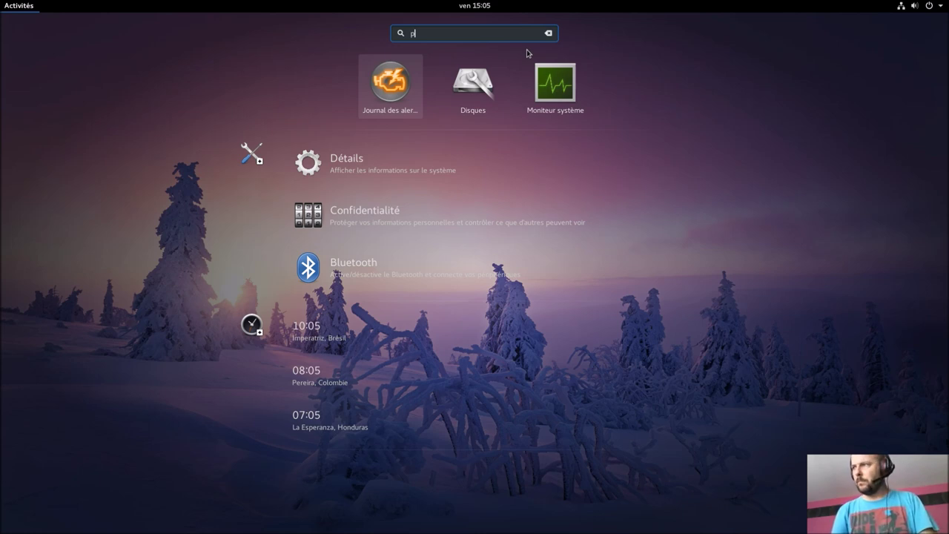
pyautogui.press('BackSpace')
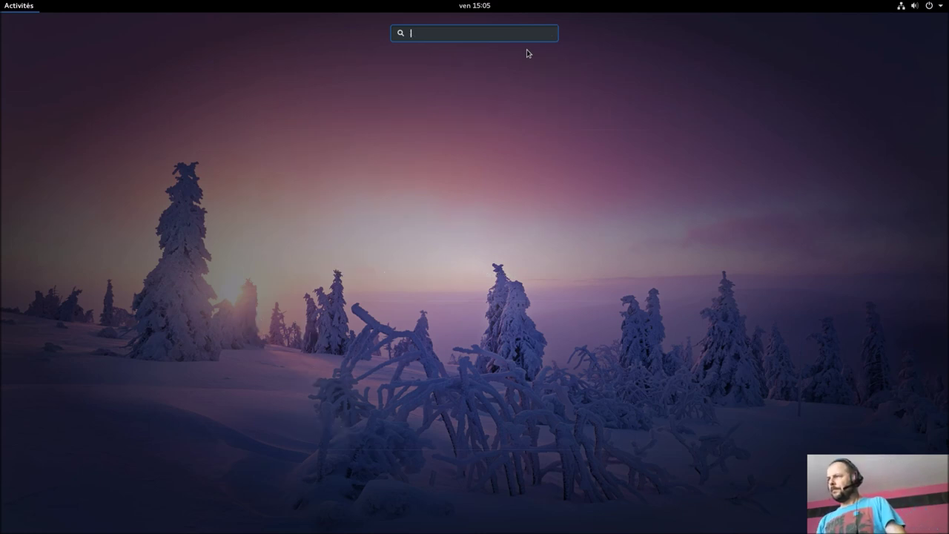
pyautogui.write('tweak')
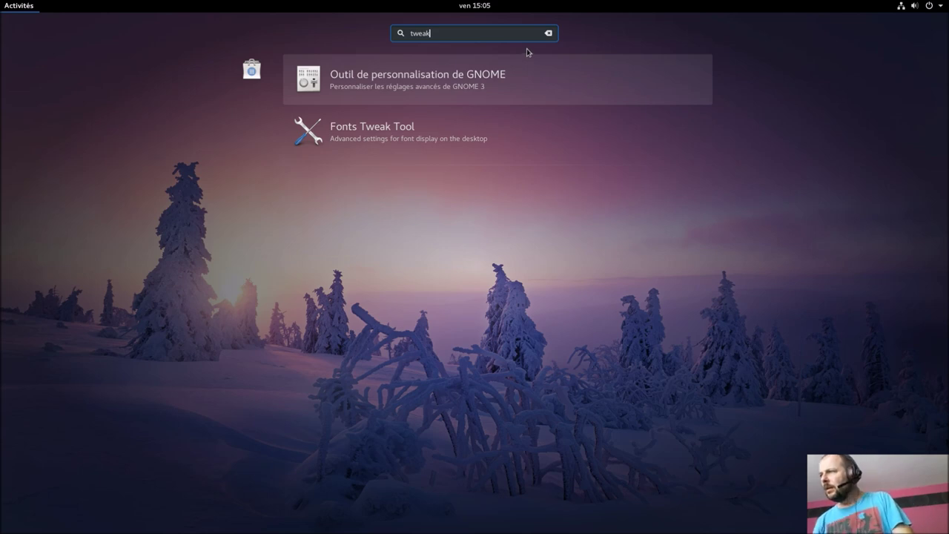
# Open the Outil de personnalisation de GNOME store page and close the untitled text editor.
pyautogui.click(377, 86)
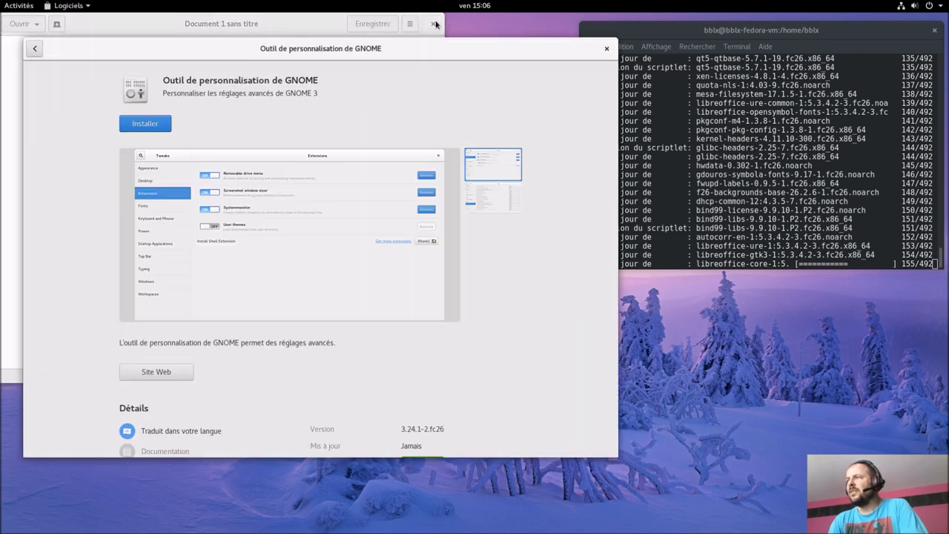
pyautogui.click(436, 23)
pyautogui.click(435, 23)
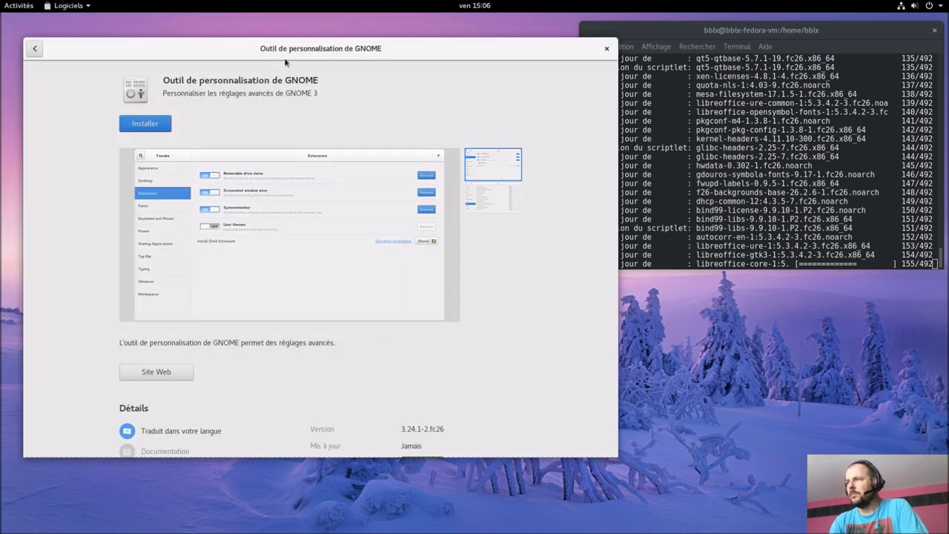
# Scroll through the customisation tool's page, then close the Software window.
pyautogui.scroll(-5, 362, 250)
pyautogui.scroll(5, 362, 250)
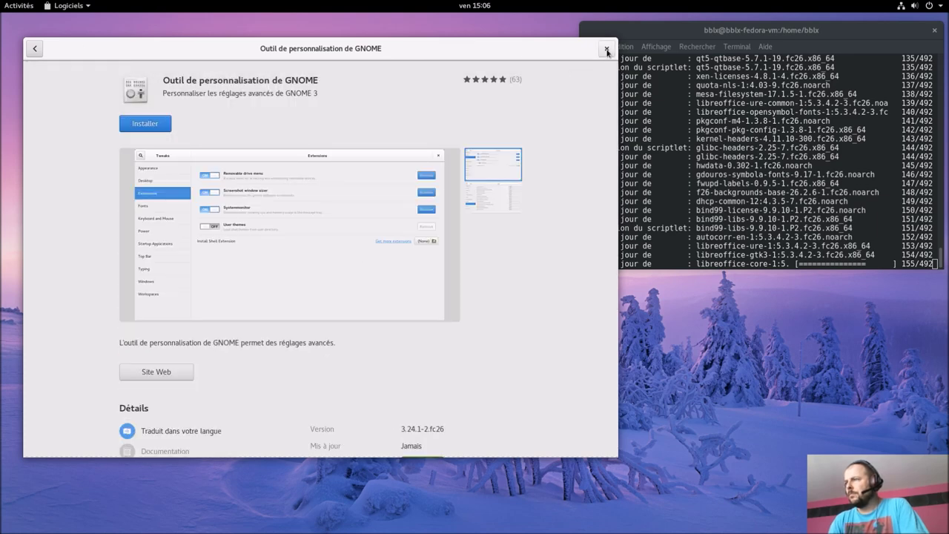
pyautogui.click(160, 123)
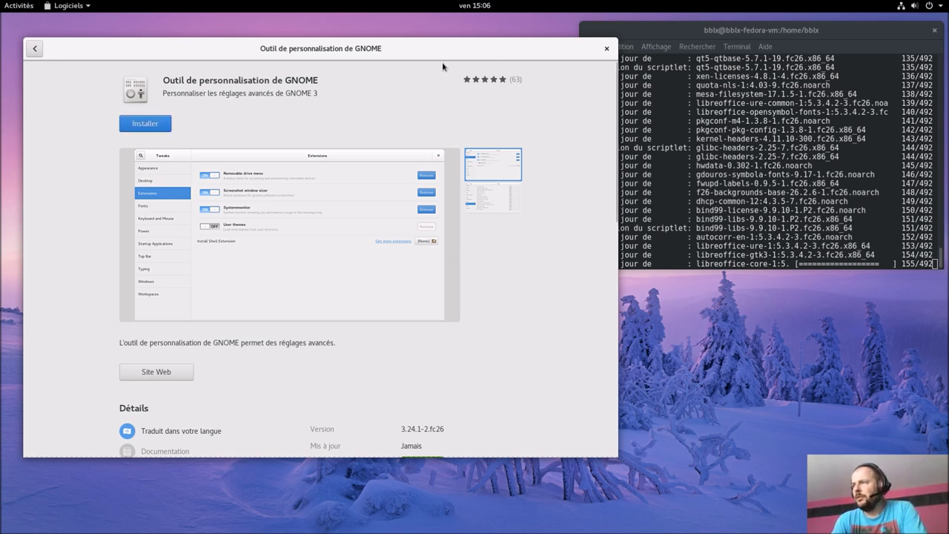
pyautogui.moveTo(445, 50); pyautogui.dragTo(436, 97)
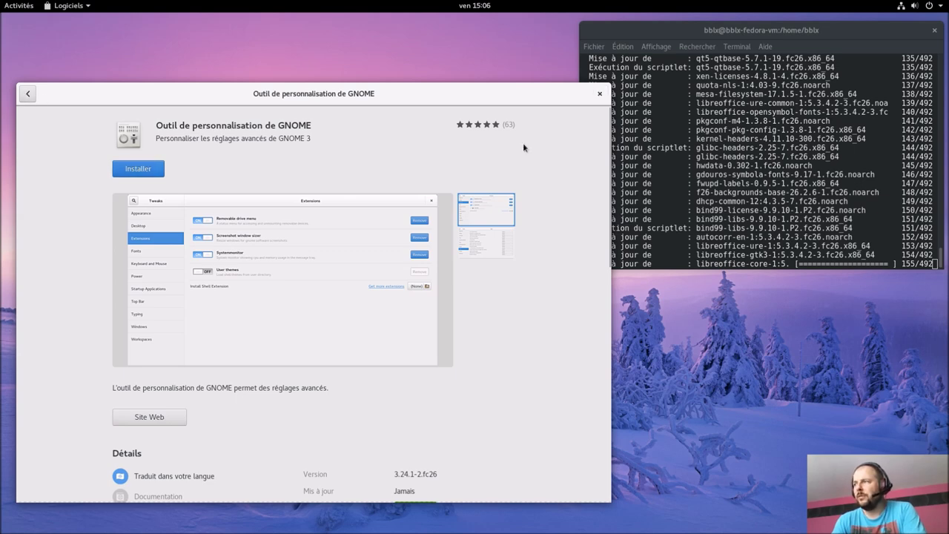
pyautogui.click(598, 95)
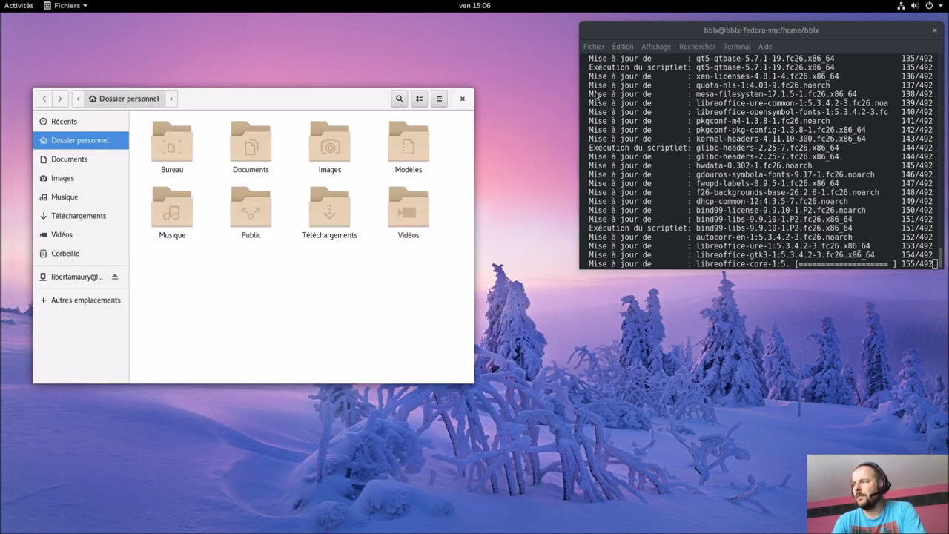
# Close the Files window and return to the terminal through the activities overview.
pyautogui.click(462, 100)
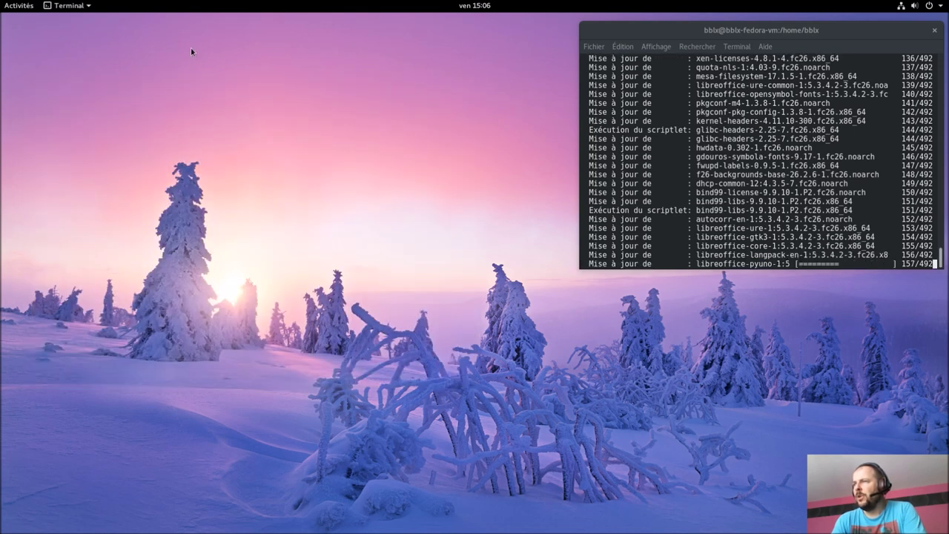
pyautogui.click(6, 6)
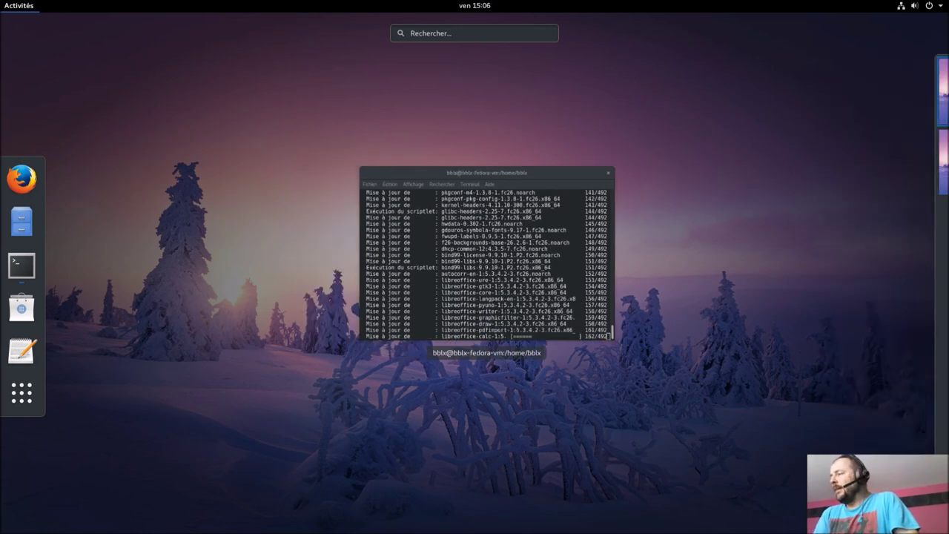
pyautogui.moveTo(927, 519)
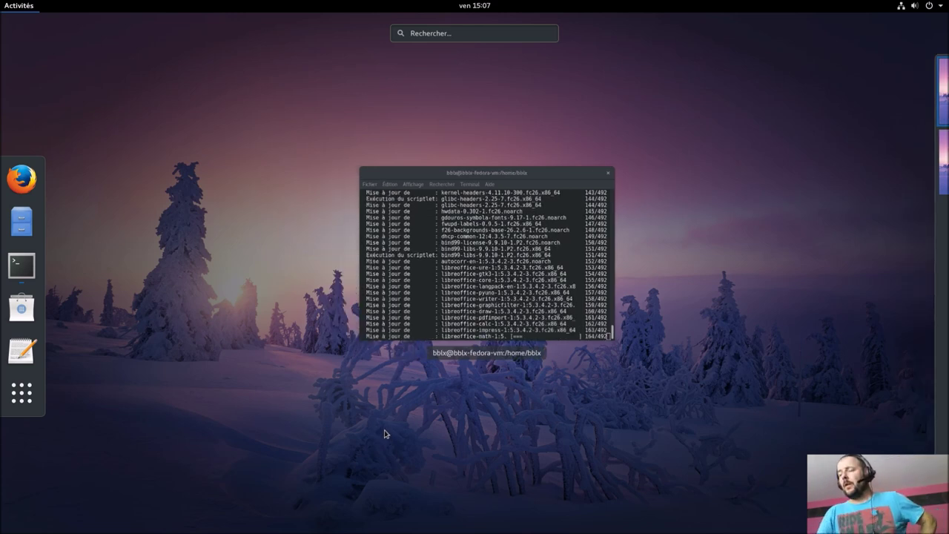
pyautogui.click(453, 280)
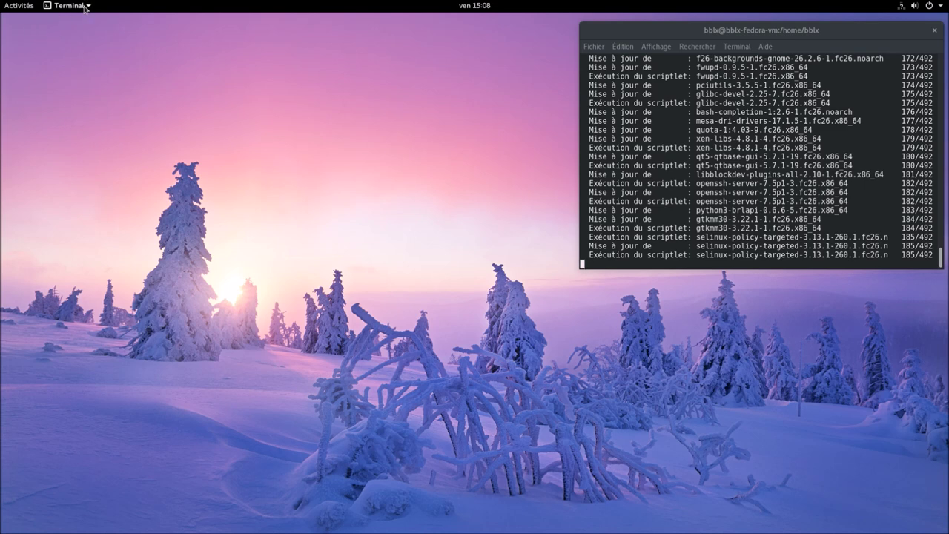
# Open and dismiss the Terminal app menu, then bring up the activities overview again.
pyautogui.click(85, 9)
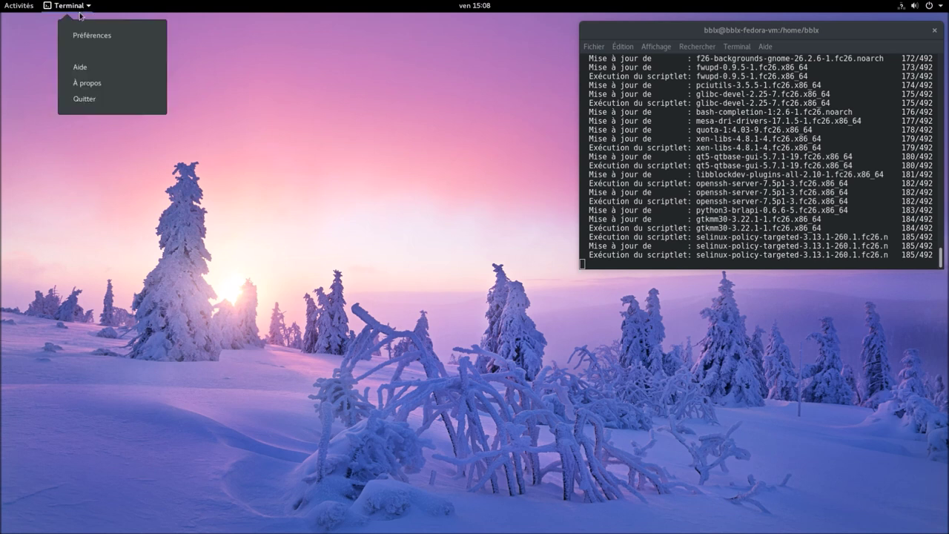
pyautogui.click(26, 36)
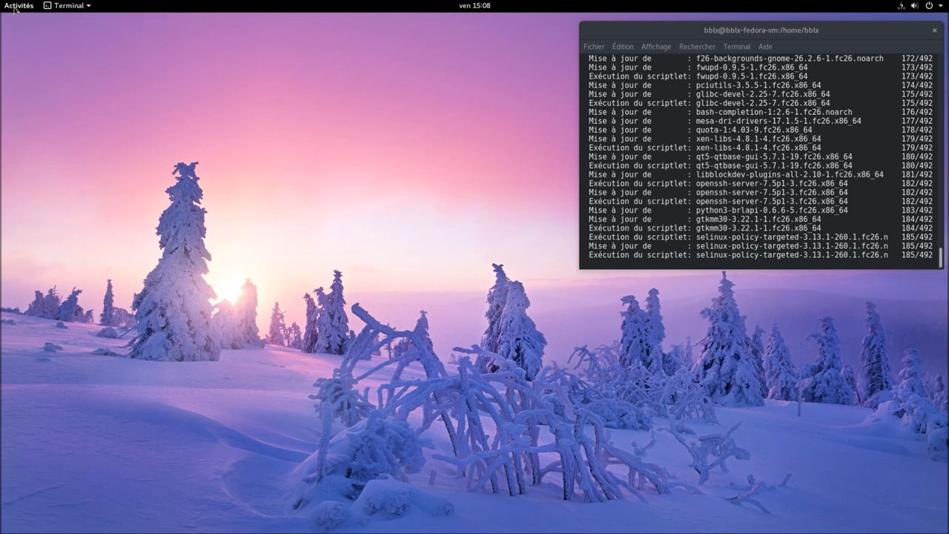
pyautogui.click(18, 6)
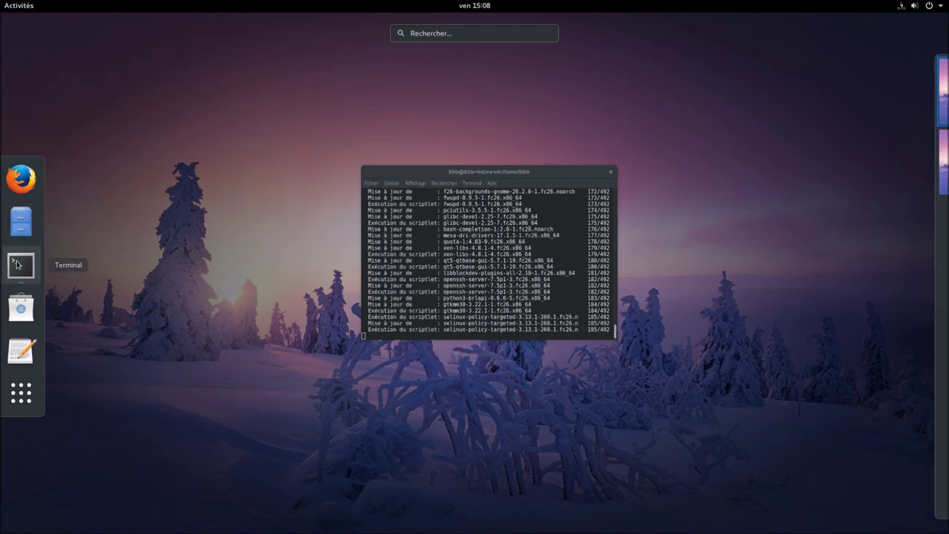
pyautogui.click(18, 264)
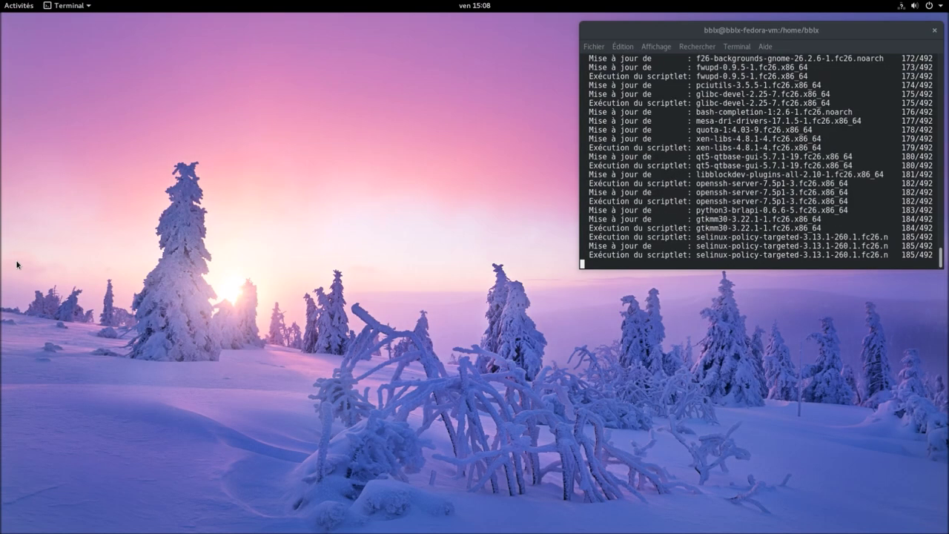
pyautogui.click(17, 8)
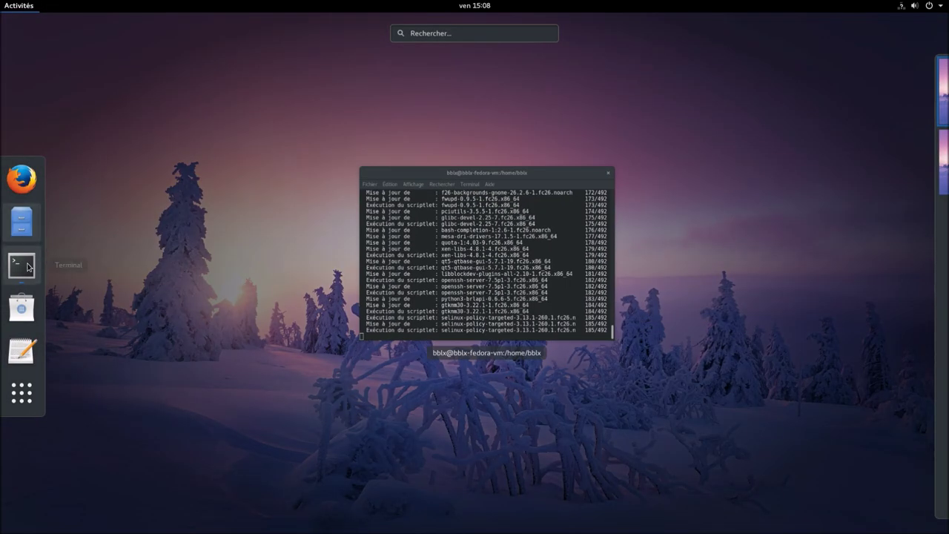
# Launch a new terminal window from the dock's Nouvelle fenêtre option and run htop.
pyautogui.rightClick(26, 266)
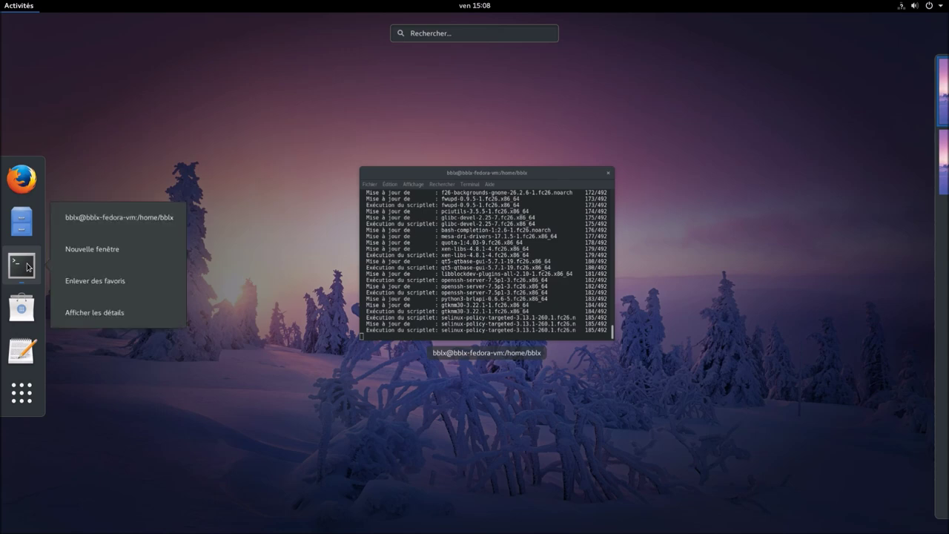
pyautogui.click(88, 252)
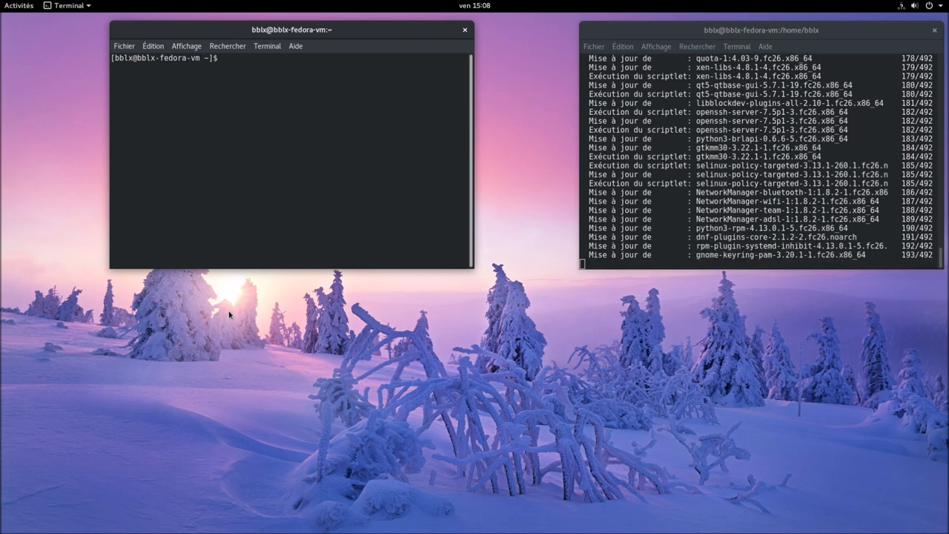
pyautogui.write('htop')
pyautogui.press('Return')
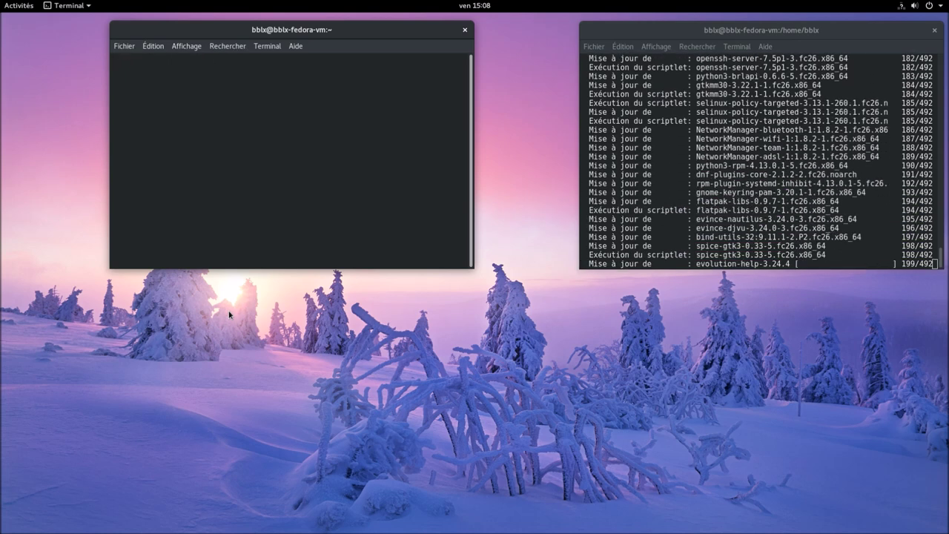
# Apply Affichage > Zoom avant twice and move the htop window to the left.
pyautogui.click(189, 48)
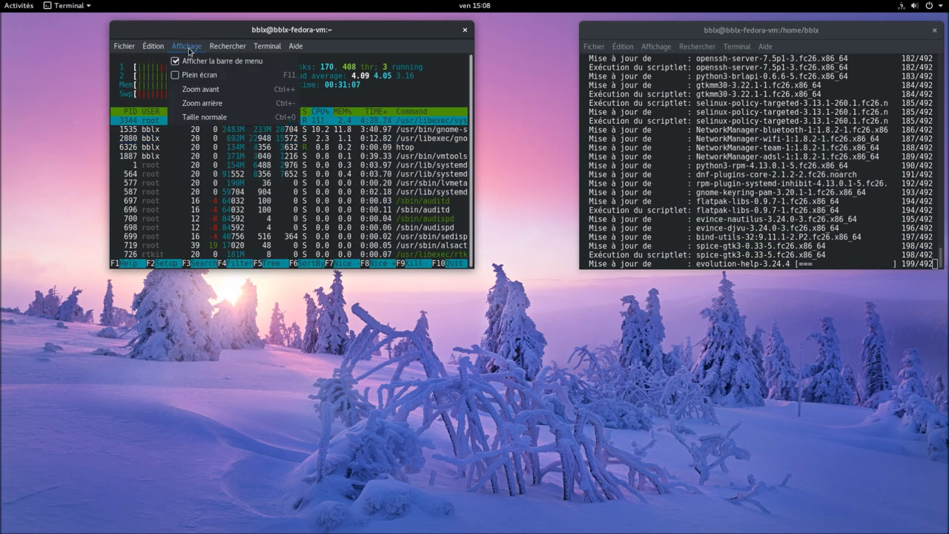
pyautogui.click(191, 89)
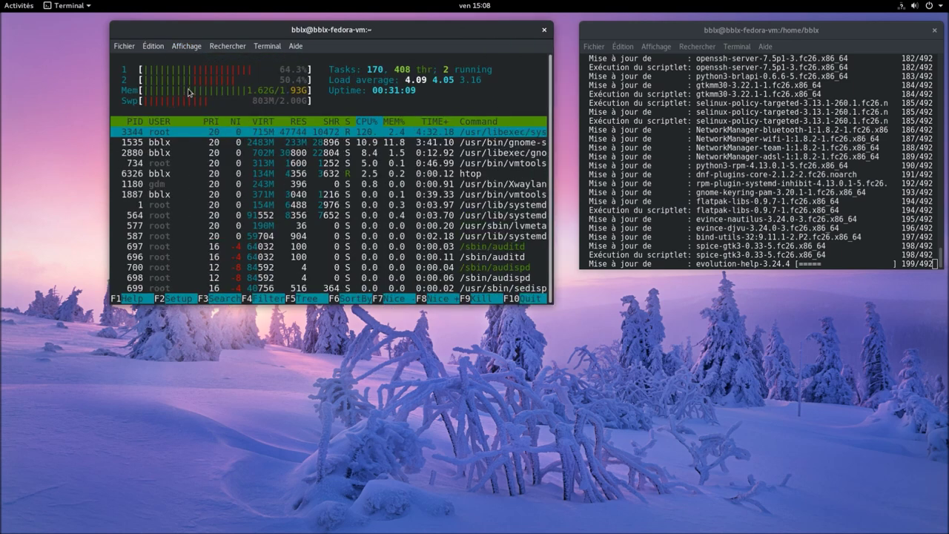
pyautogui.click(184, 49)
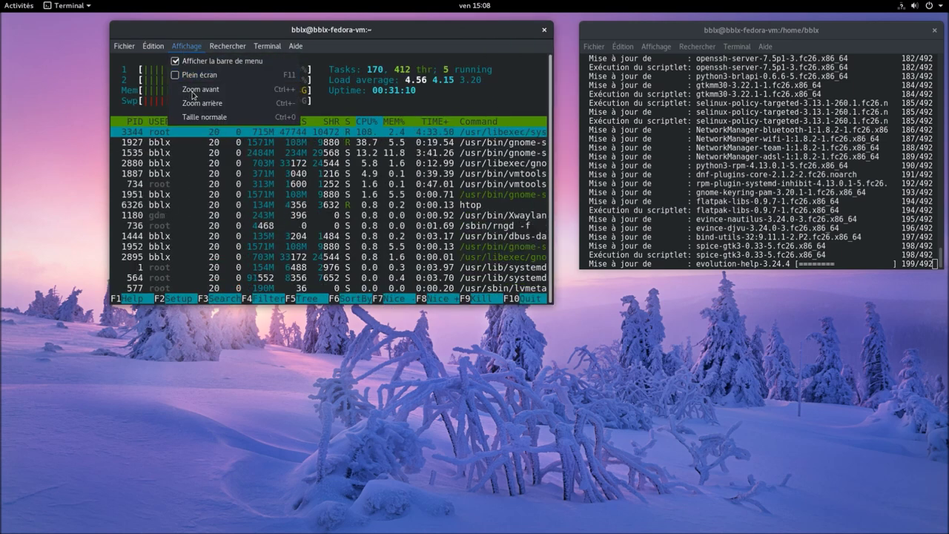
pyautogui.click(193, 91)
pyautogui.moveTo(253, 31); pyautogui.dragTo(168, 31)
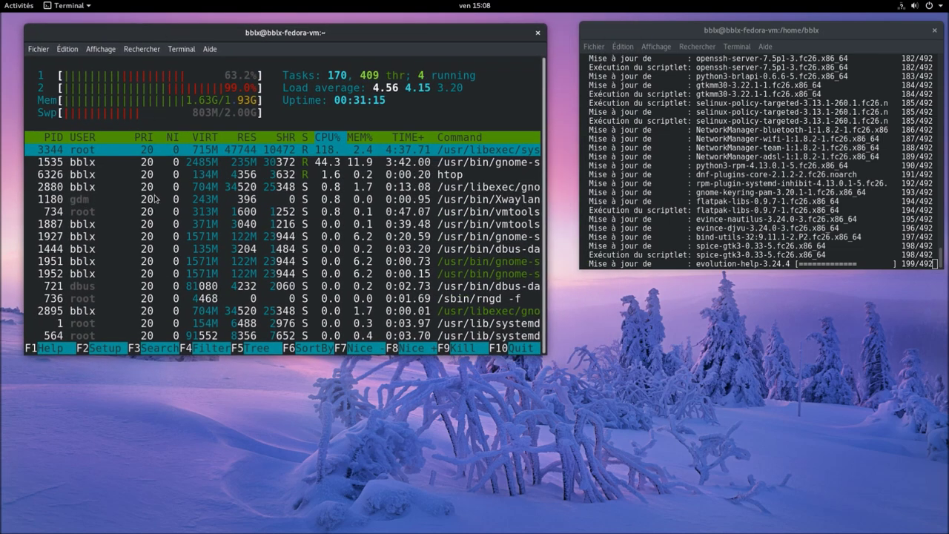
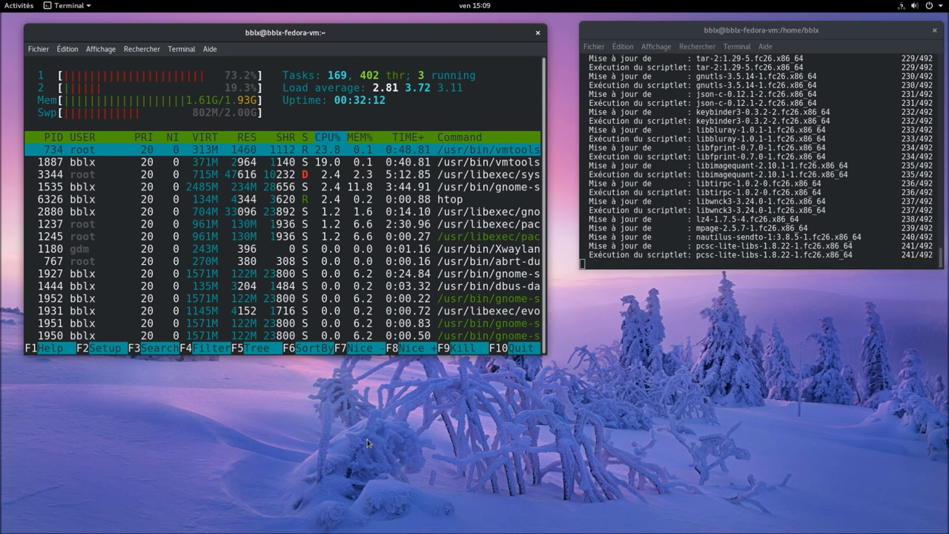
# Open 'Modifier l'arrière-plan…' from the desktop's right-click menu.
pyautogui.rightClick(425, 449)
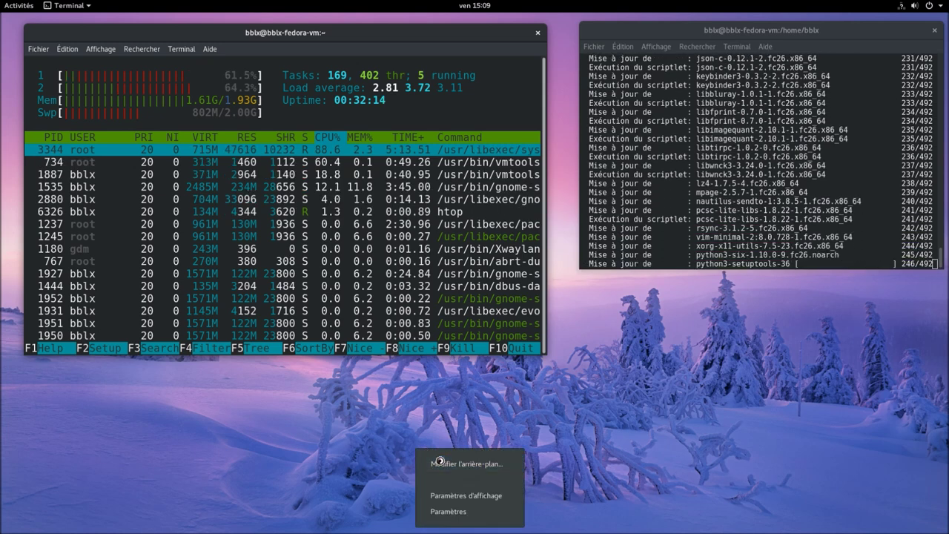
pyautogui.click(440, 463)
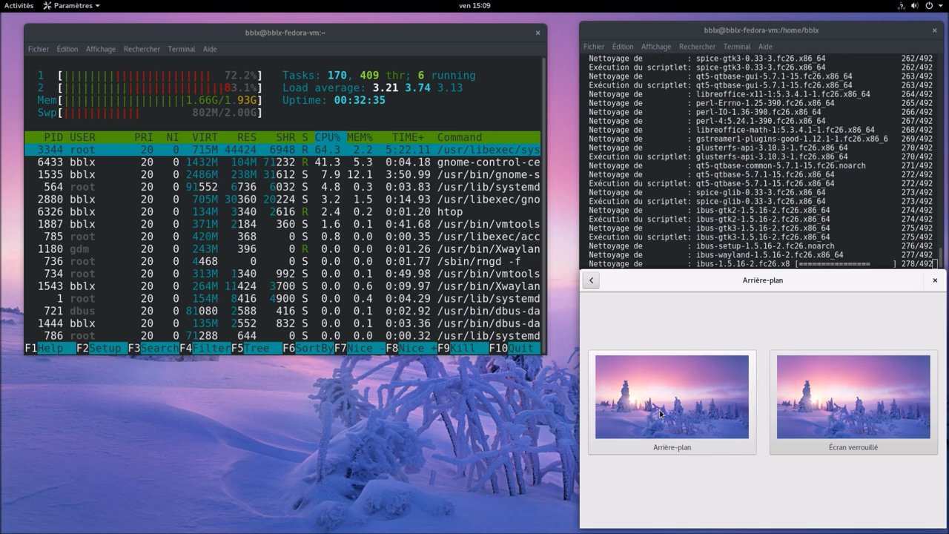
# Set the desktop background (Arrière-plan) to the misty lake with trees wallpaper.
pyautogui.click(659, 413)
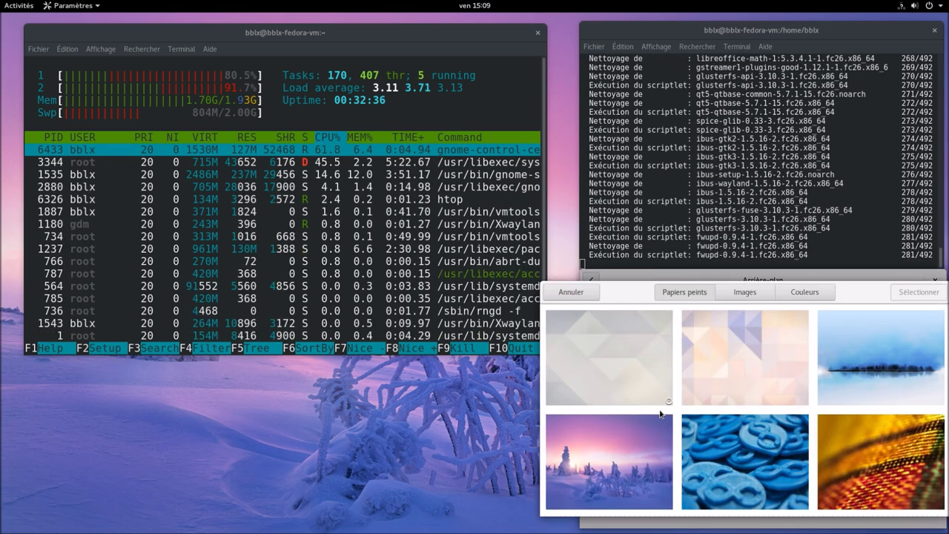
pyautogui.click(839, 370)
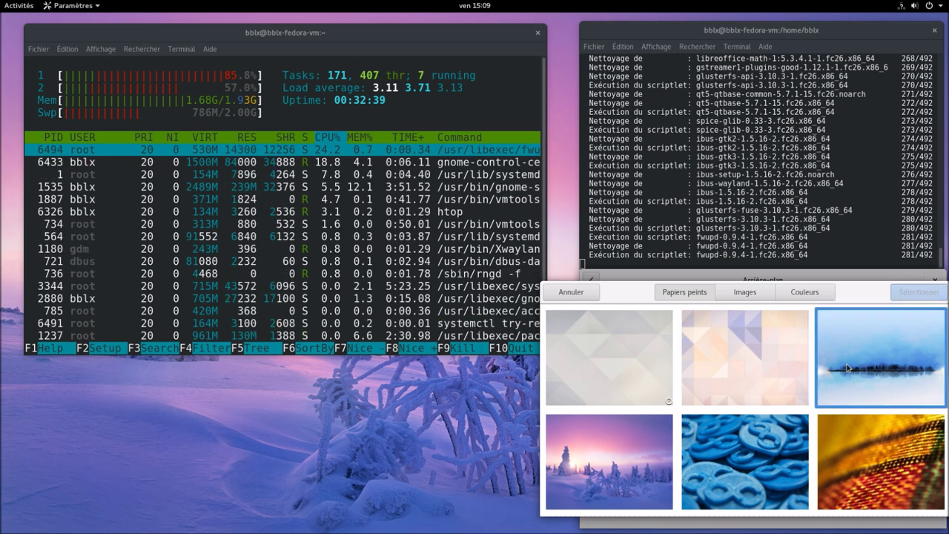
pyautogui.doubleClick(846, 362)
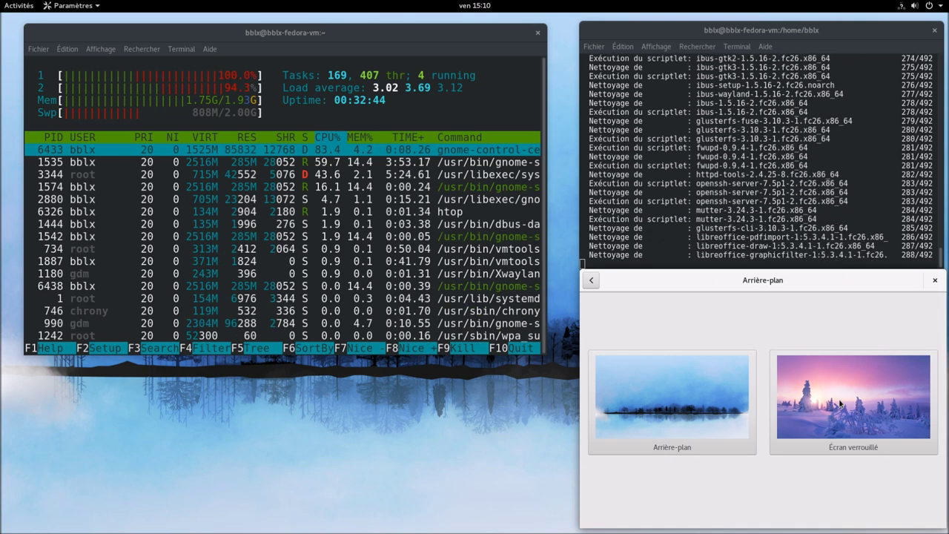
# Apply the same misty lake wallpaper to the lock screen (Écran verrouillé) and close Settings.
pyautogui.click(840, 402)
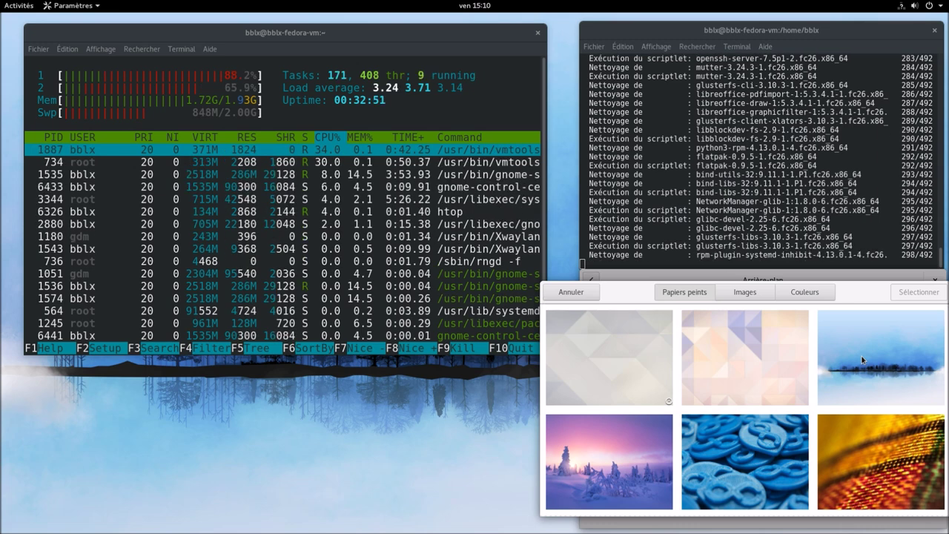
pyautogui.click(857, 372)
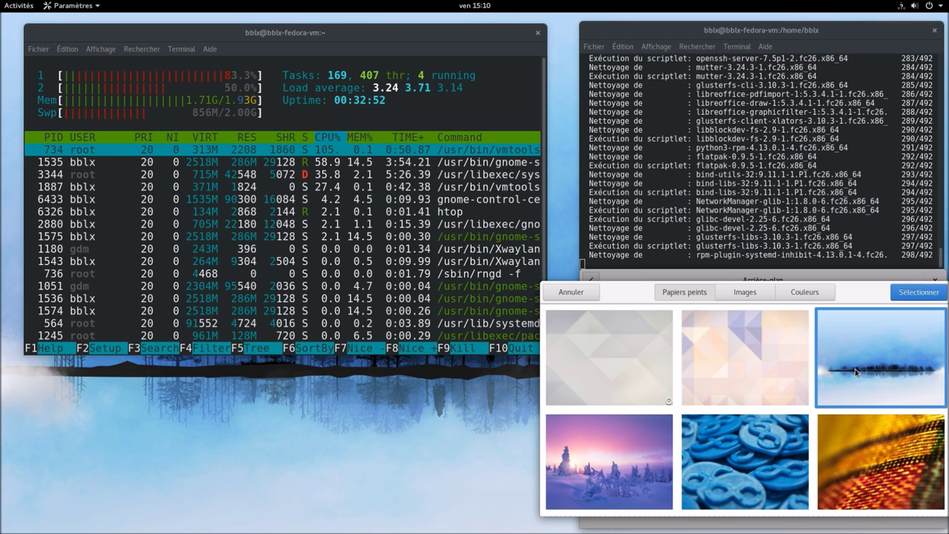
pyautogui.doubleClick(855, 370)
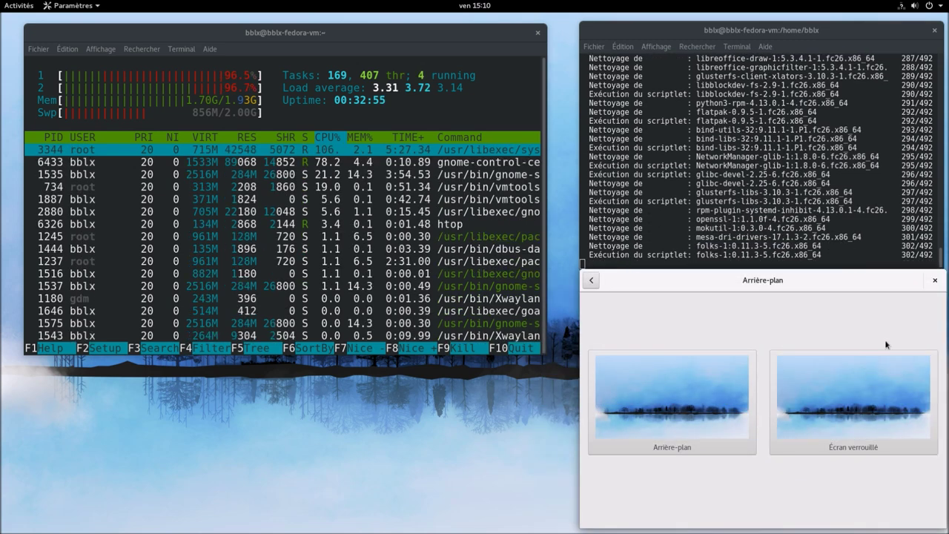
pyautogui.click(935, 281)
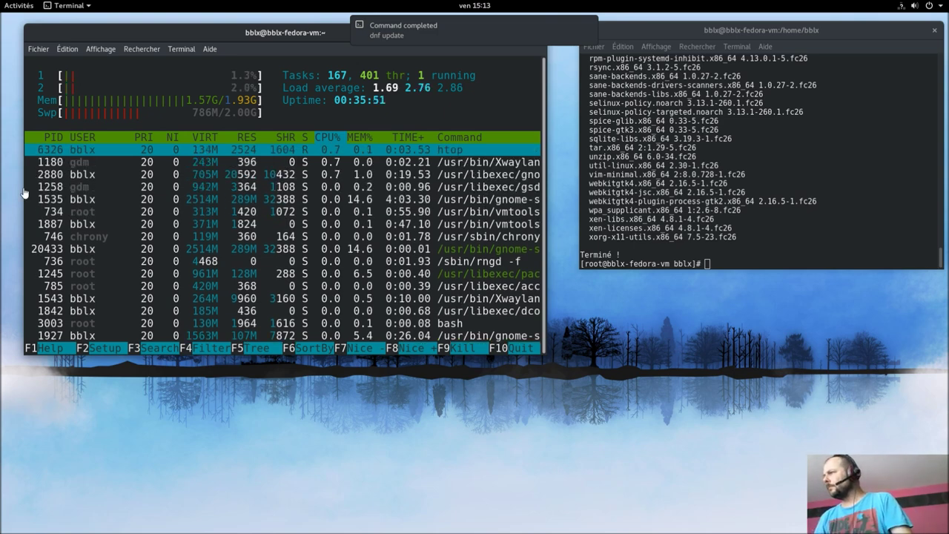
# Close the dnf update terminal and the htop terminal, confirming 'Fermer le terminal' for each.
pyautogui.click(935, 31)
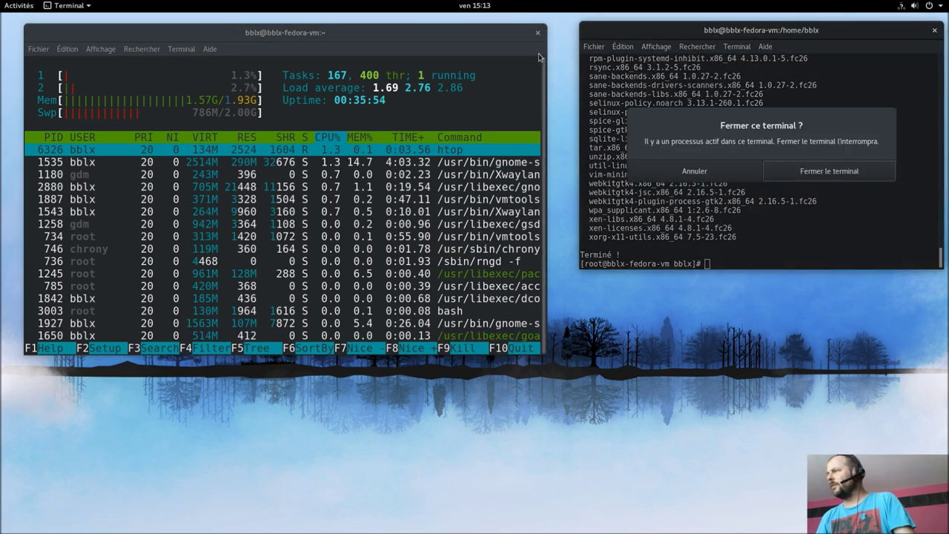
pyautogui.click(792, 179)
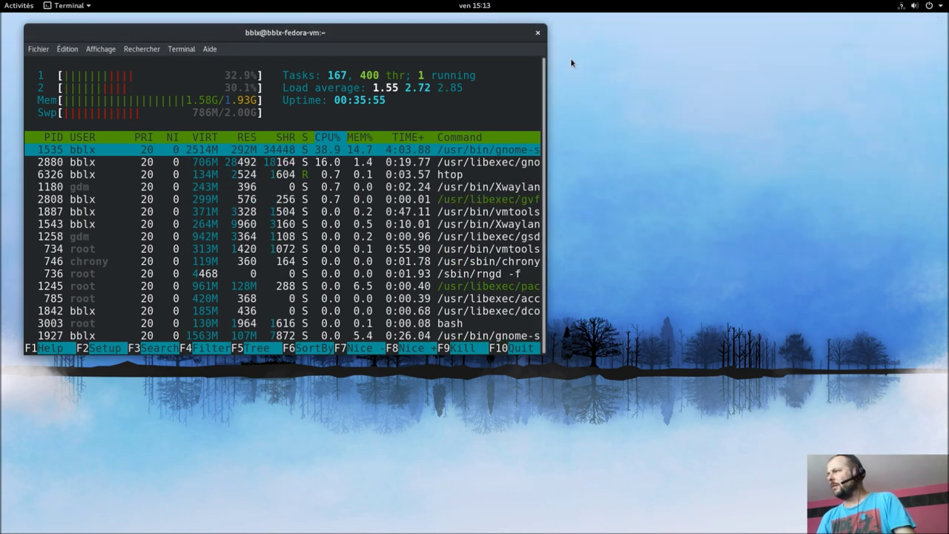
pyautogui.click(537, 33)
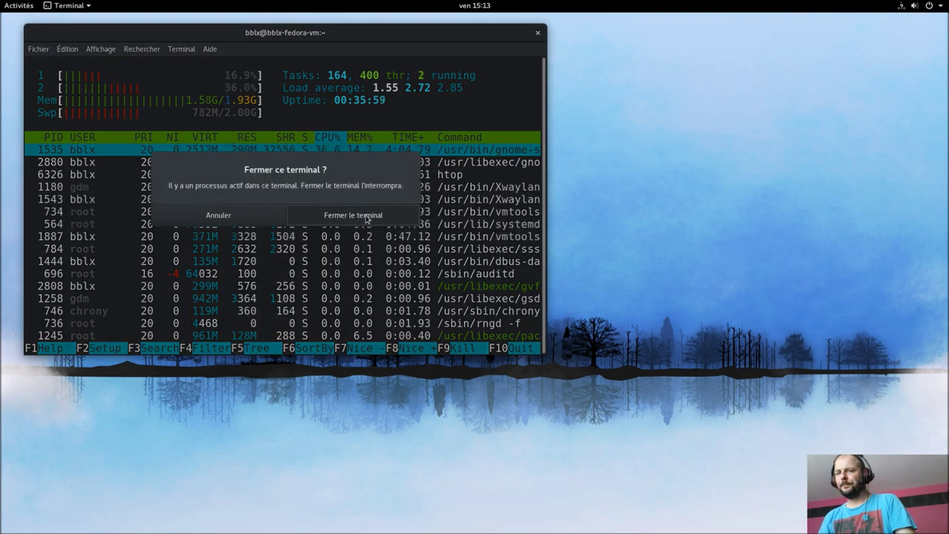
pyautogui.click(365, 217)
# Shut down Fedora with Éteindre from the system menu's power options.
pyautogui.click(937, 6)
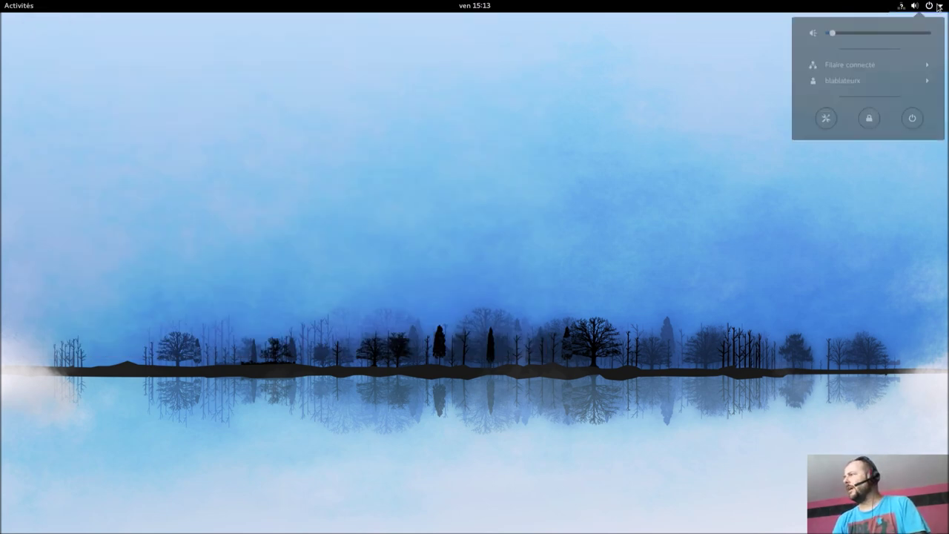
pyautogui.click(913, 122)
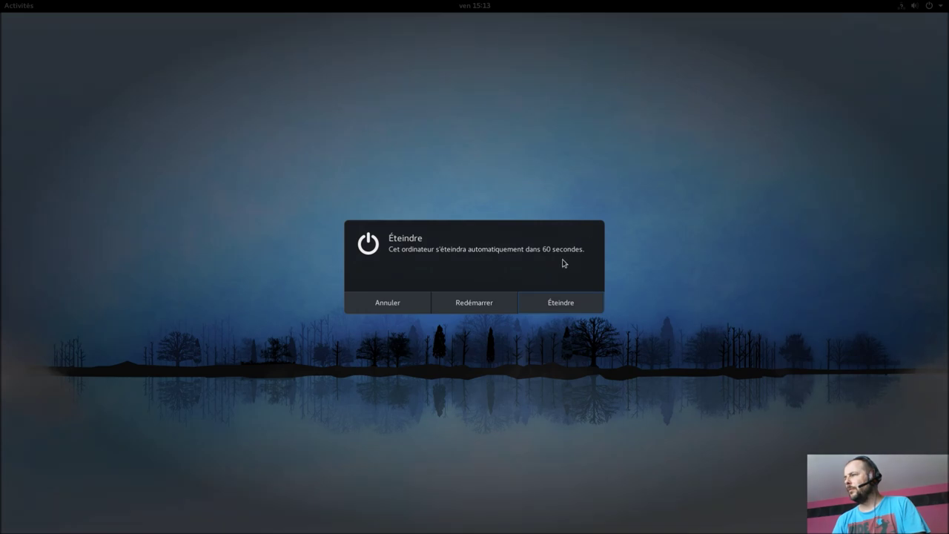
pyautogui.click(557, 306)
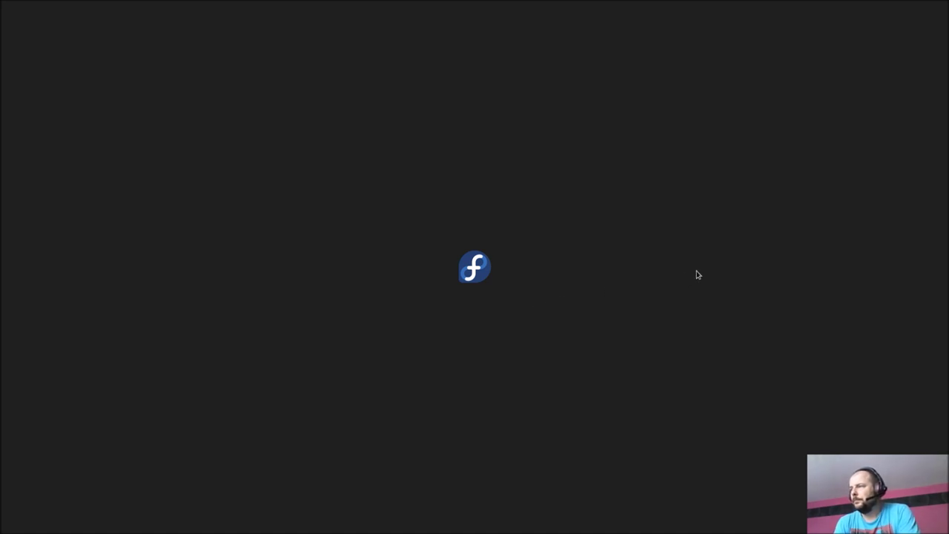
# Exit full screen, dismiss the VMware Tools notice, and choose Shut Down Guest for Fedora.
pyautogui.moveTo(826, 3)
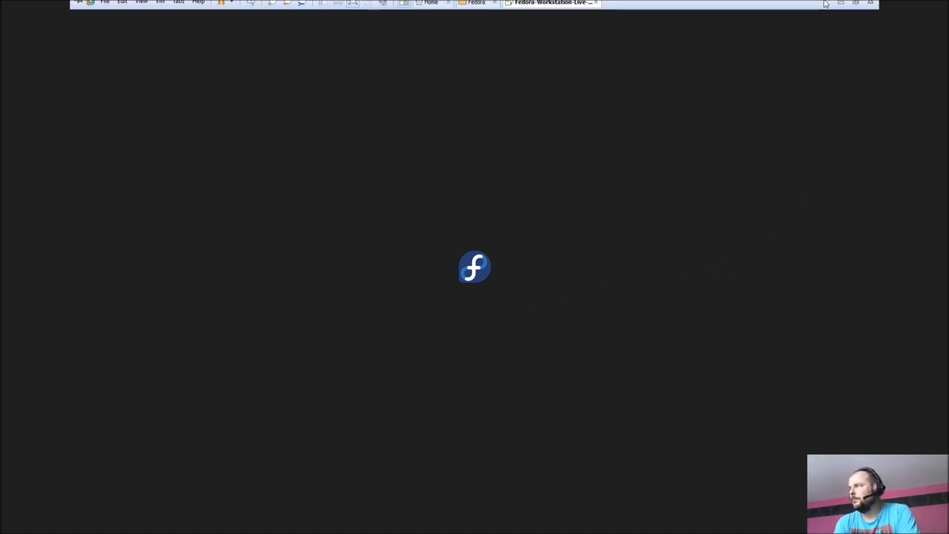
pyautogui.click(854, 5)
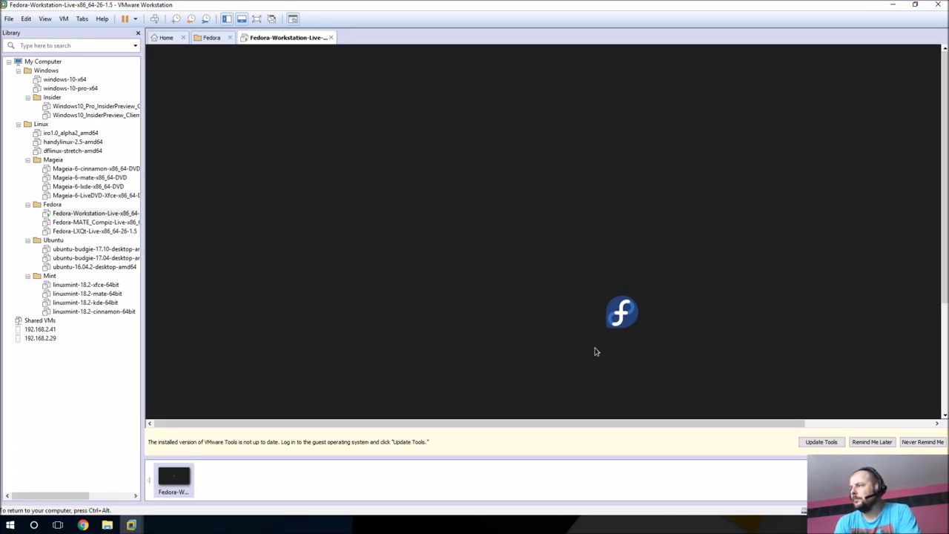
pyautogui.click(871, 442)
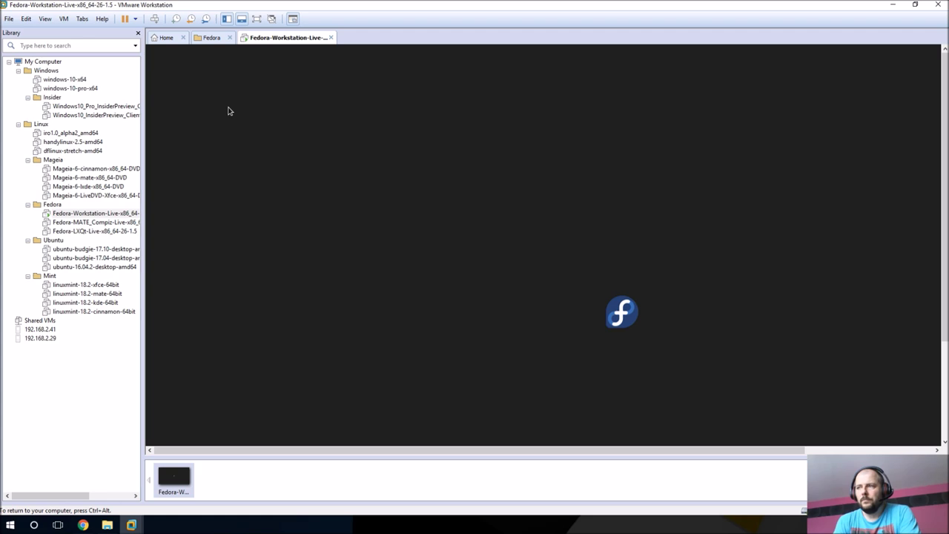
pyautogui.click(136, 20)
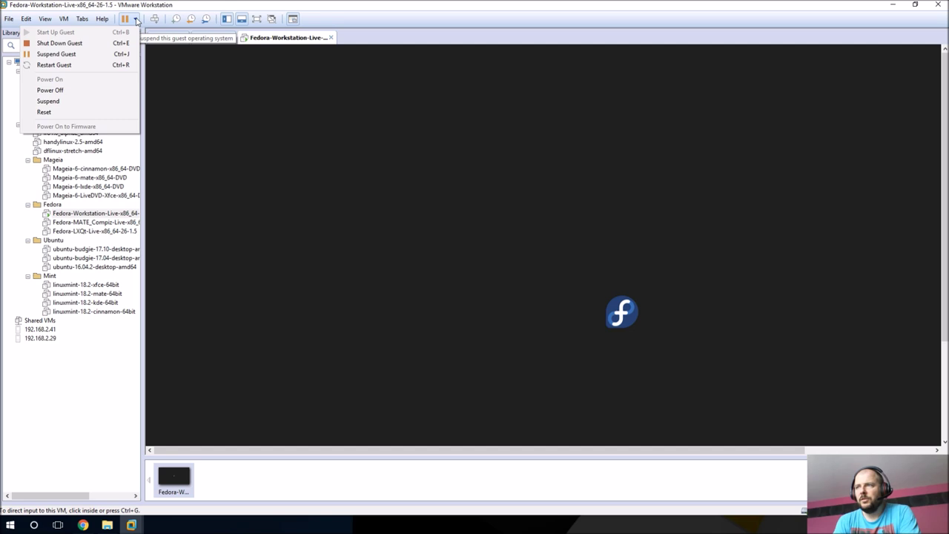
pyautogui.click(59, 43)
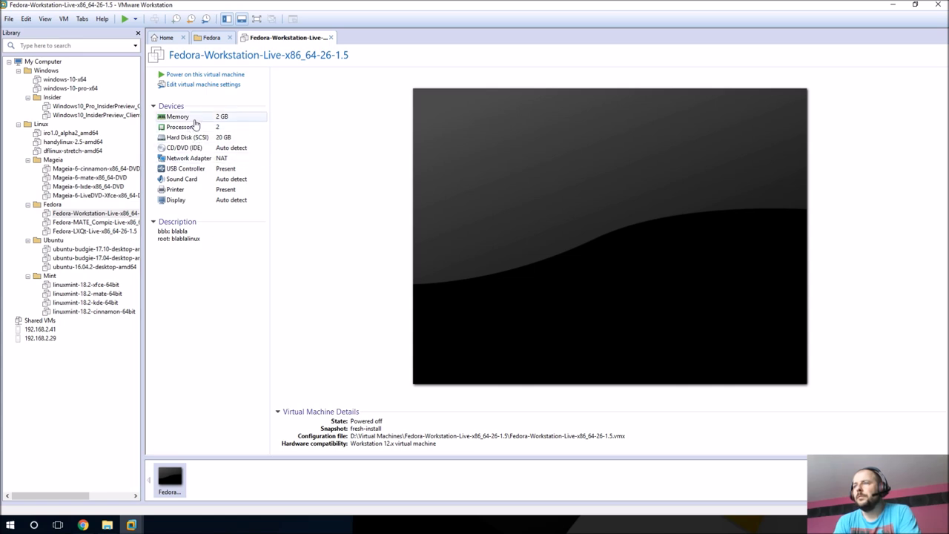
# Change the VM's memory from 2048 MB to 8192 MB.
pyautogui.doubleClick(194, 121)
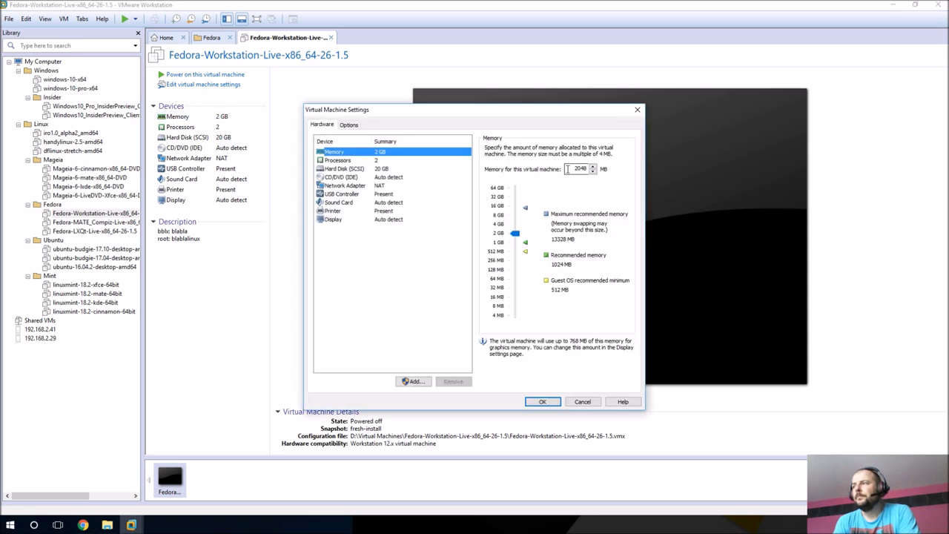
pyautogui.moveTo(568, 169); pyautogui.dragTo(590, 170)
pyautogui.write('8192')
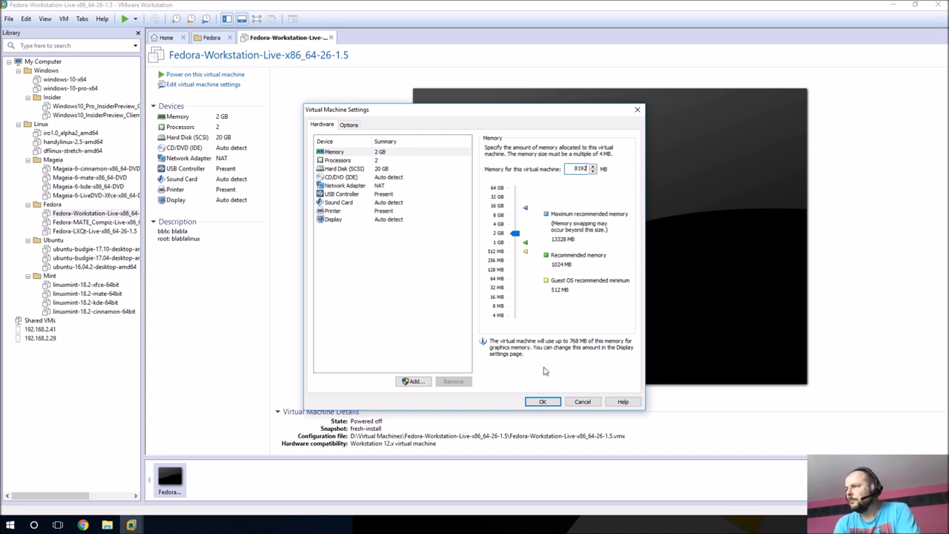
pyautogui.click(537, 401)
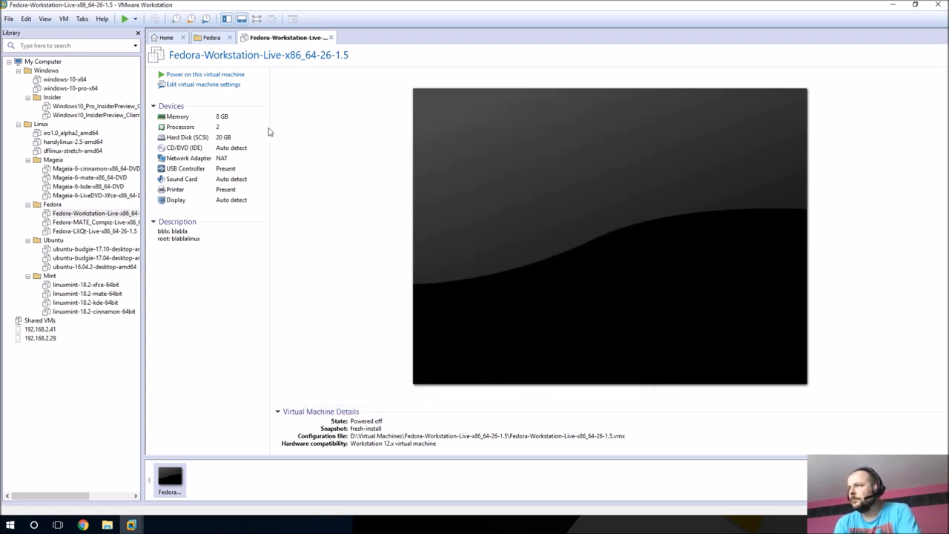
# Power on the VM full screen and halt the GRUB countdown.
pyautogui.click(217, 76)
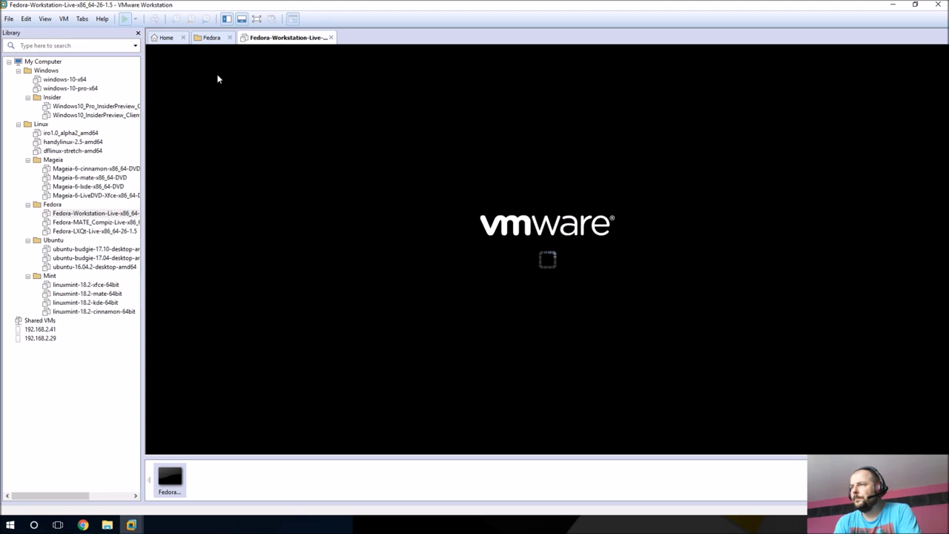
pyautogui.click(257, 19)
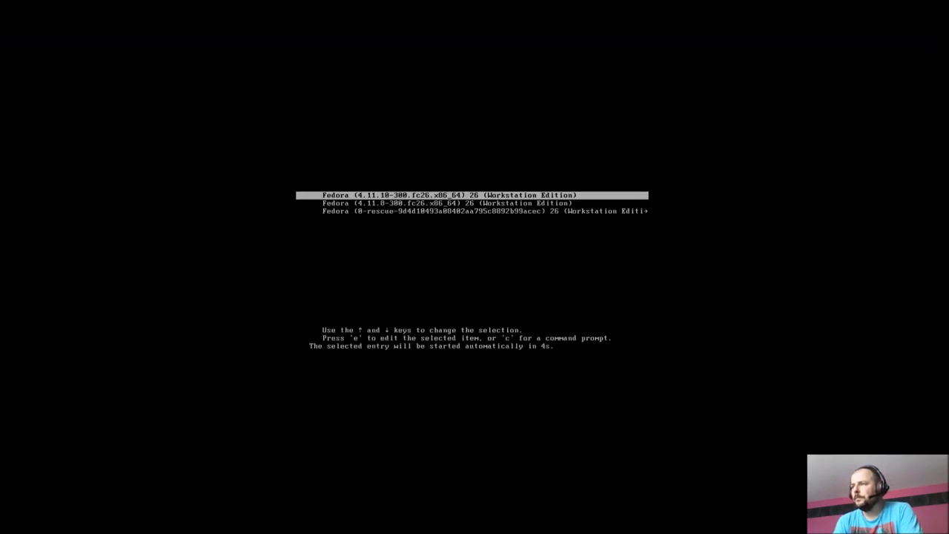
pyautogui.press('Down')
pyautogui.press('Down')
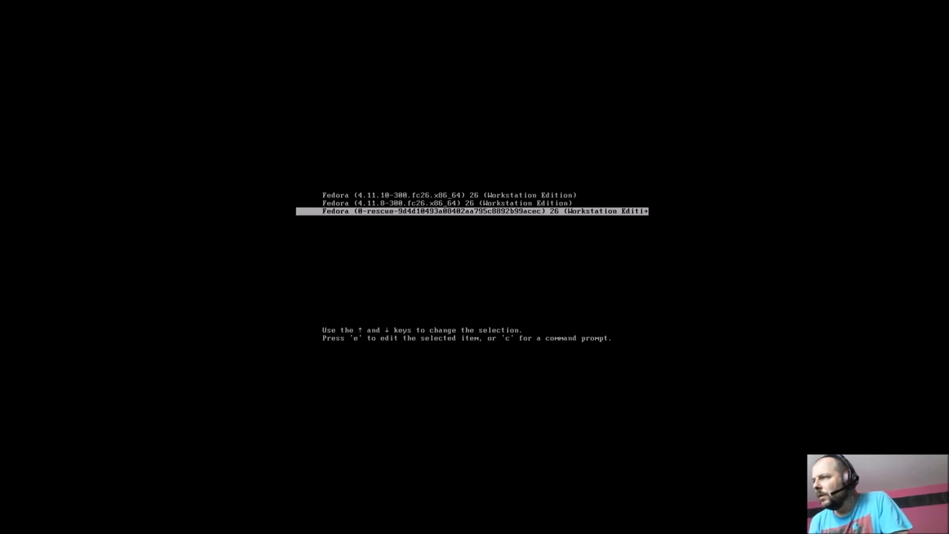
# Select the Fedora 4.11.10 kernel entry in GRUB and boot it.
pyautogui.press('Up')
pyautogui.press('Up')
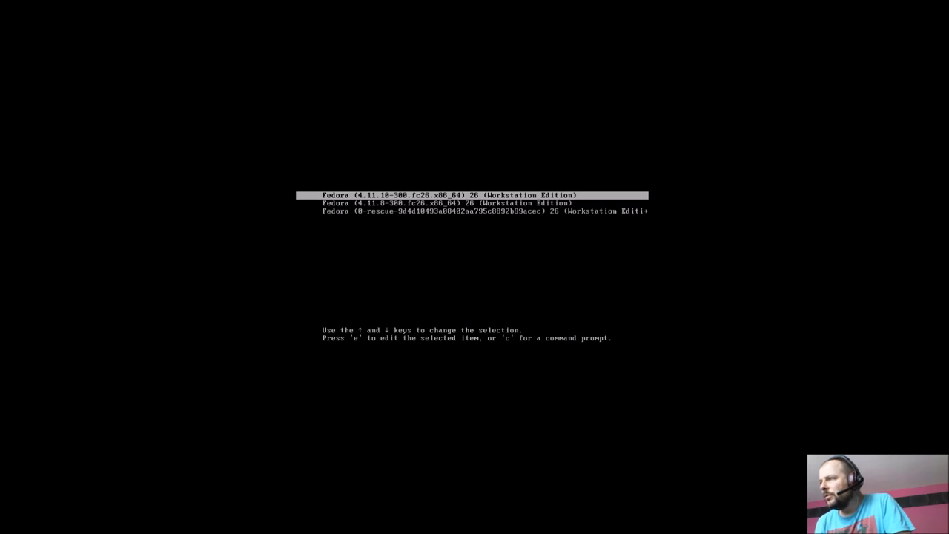
pyautogui.press('Down')
pyautogui.press('Up')
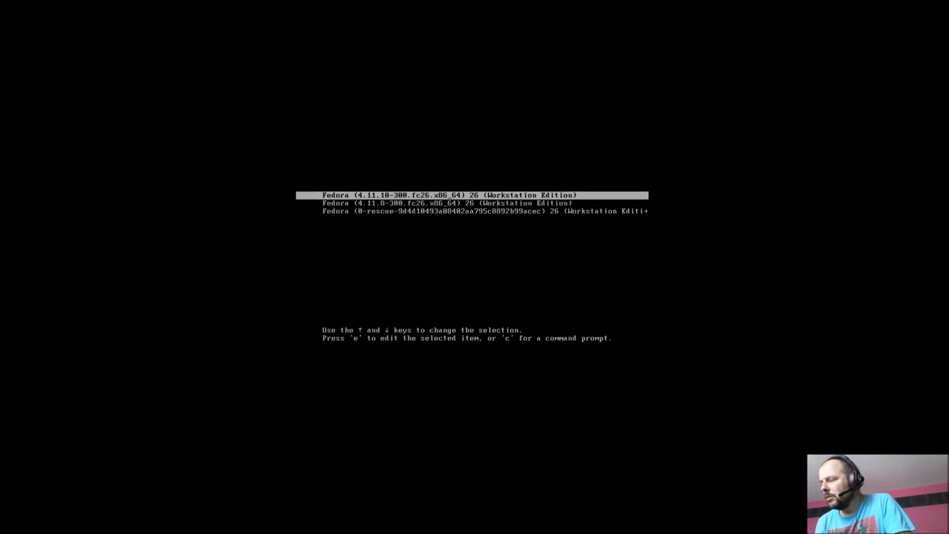
pyautogui.press('Return')
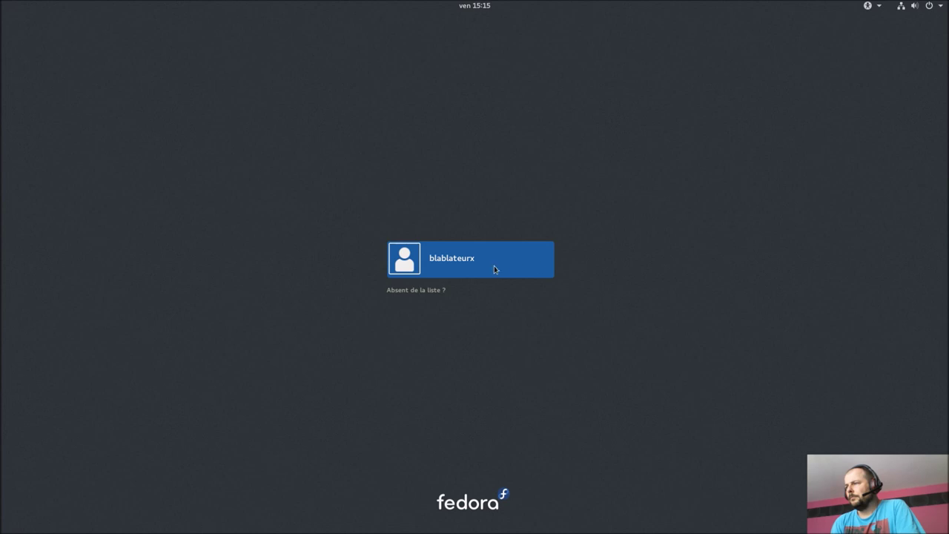
# Select the user account and enter its password to log in to GNOME.
pyautogui.click(493, 267)
pyautogui.write('••••')
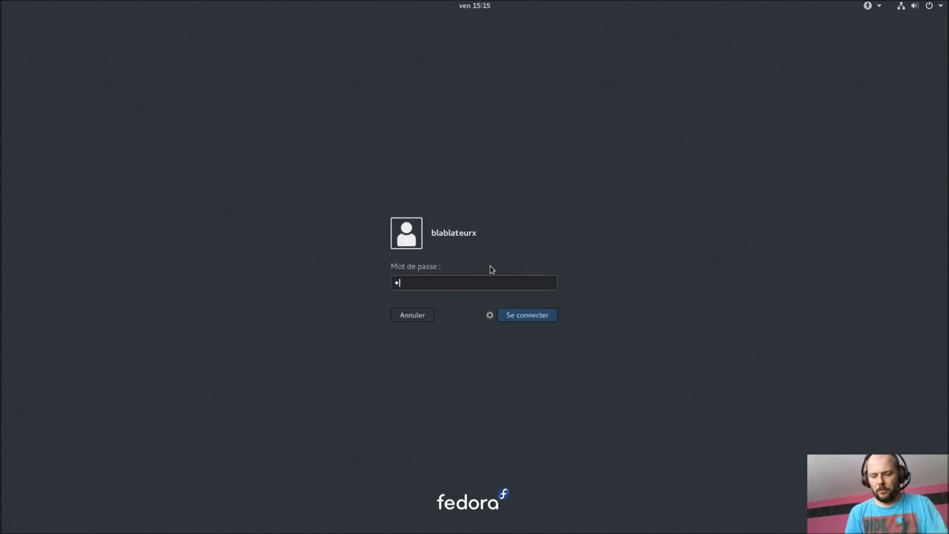
pyautogui.write('•••')
pyautogui.press('Return')
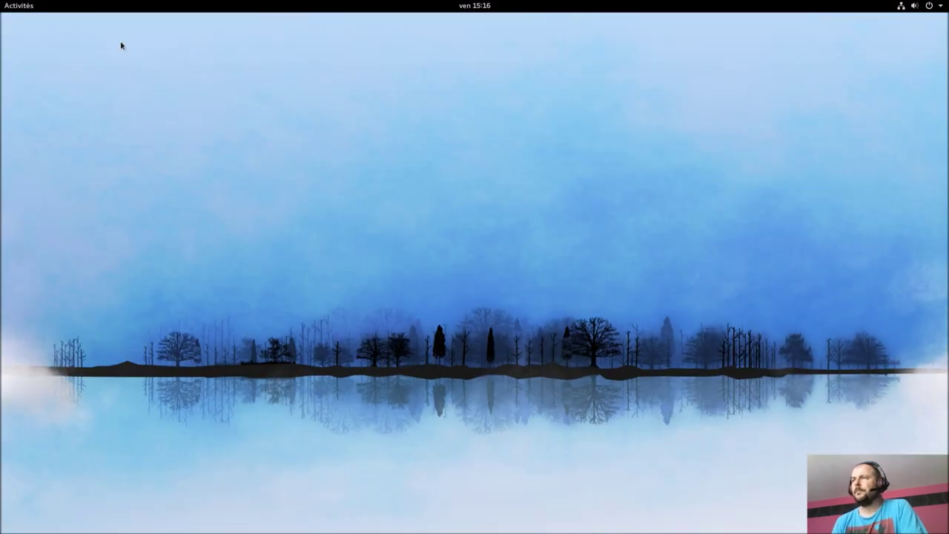
# Launch Terminal from Activities and run htop.
pyautogui.click(24, 7)
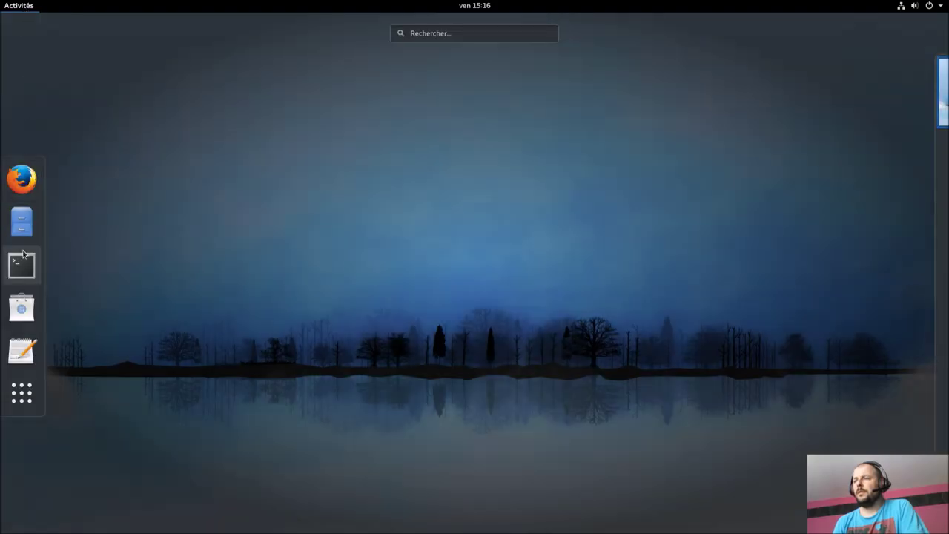
pyautogui.click(22, 265)
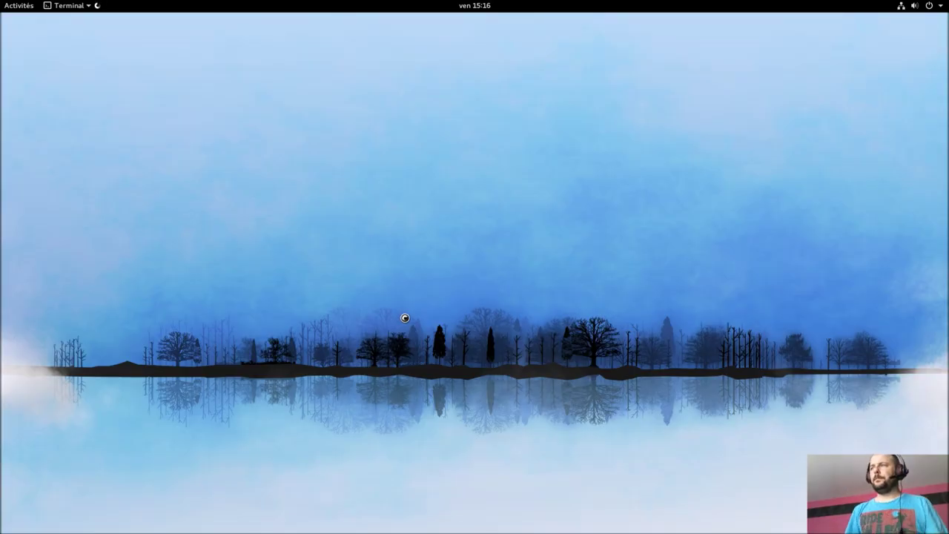
pyautogui.write('htop')
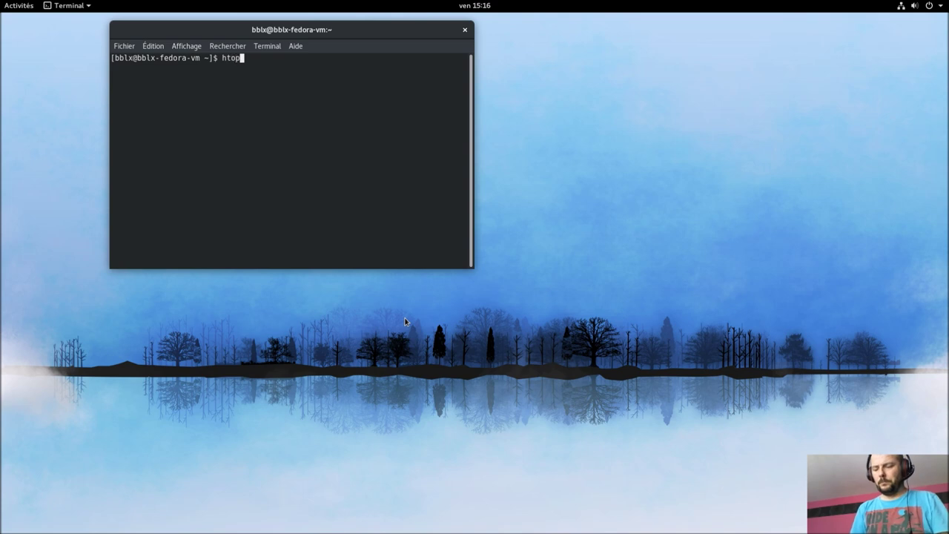
pyautogui.press('Return')
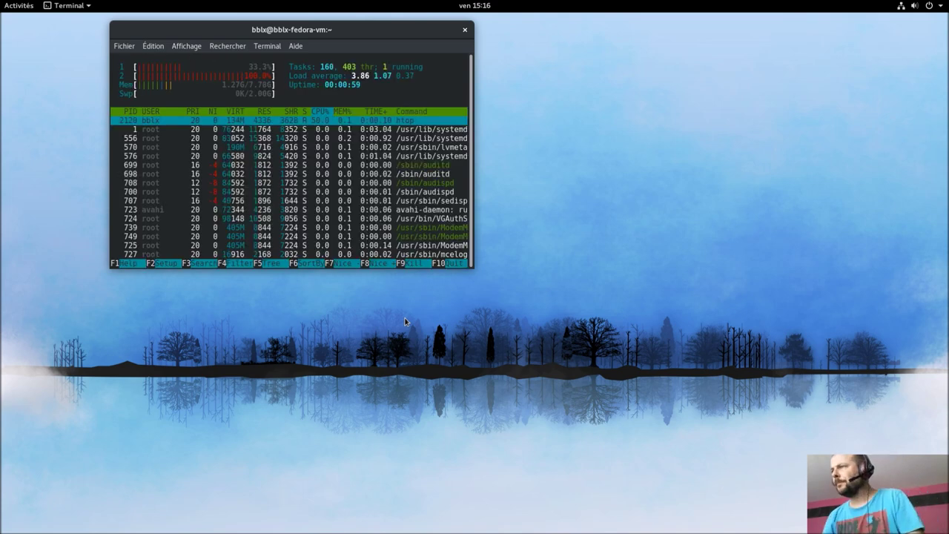
# Zoom the terminal text in three times via Affichage > Zoom avant to show 7.78G memory, then close the window.
pyautogui.click(185, 49)
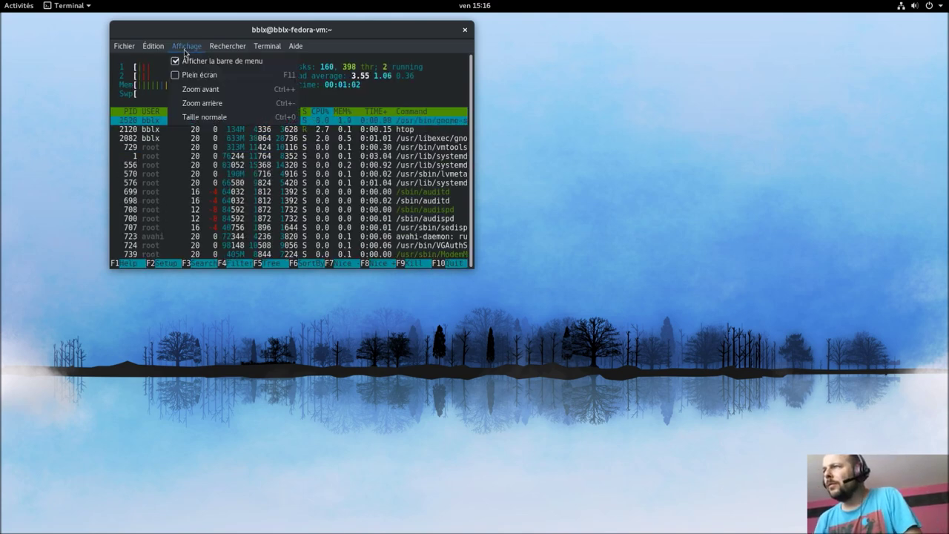
pyautogui.click(200, 89)
pyautogui.click(186, 46)
pyautogui.click(200, 89)
pyautogui.click(186, 46)
pyautogui.click(209, 93)
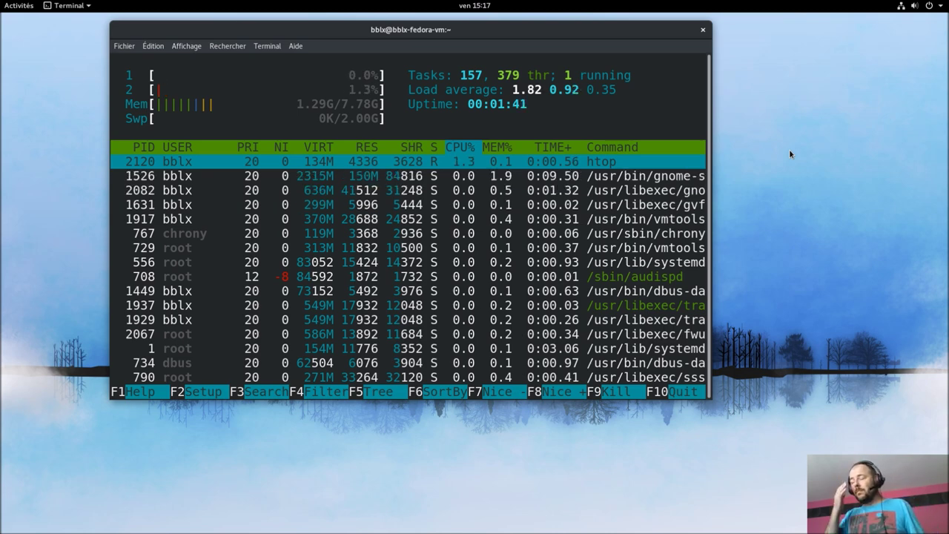
pyautogui.click(704, 33)
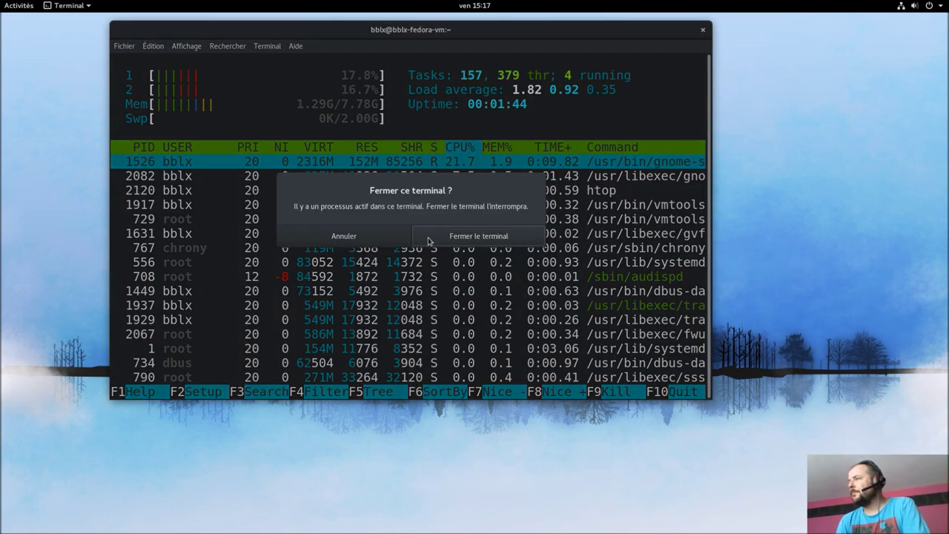
# Confirm closing the htop terminal and leave full screen.
pyautogui.click(433, 233)
pyautogui.moveTo(767, 2)
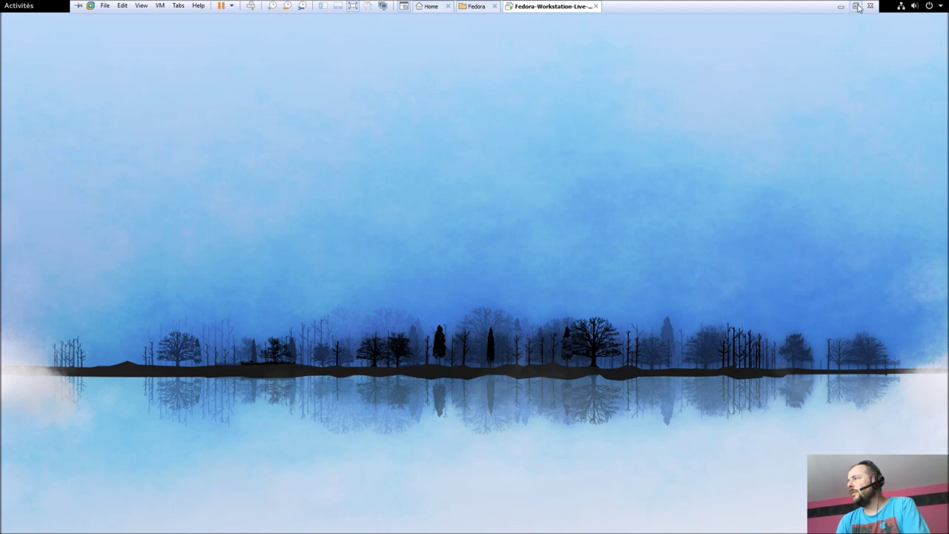
pyautogui.click(857, 11)
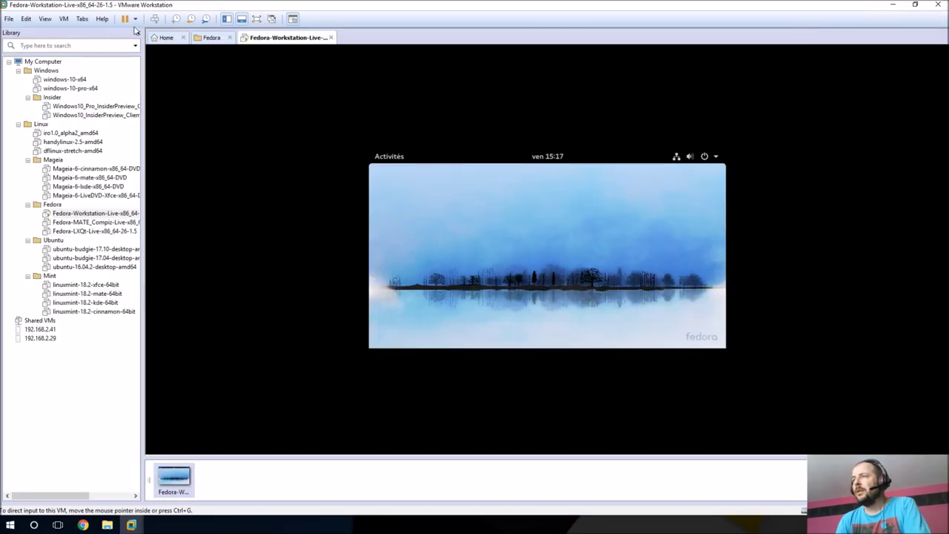
# Revert the VM to the 'fresh-install' snapshot via VM > Snapshot, confirming with Yes.
pyautogui.click(63, 21)
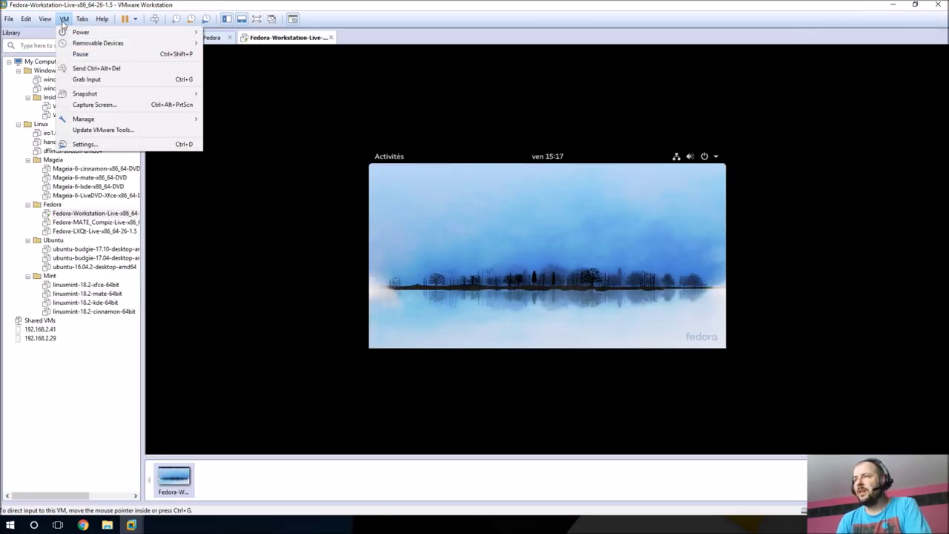
pyautogui.moveTo(78, 94)
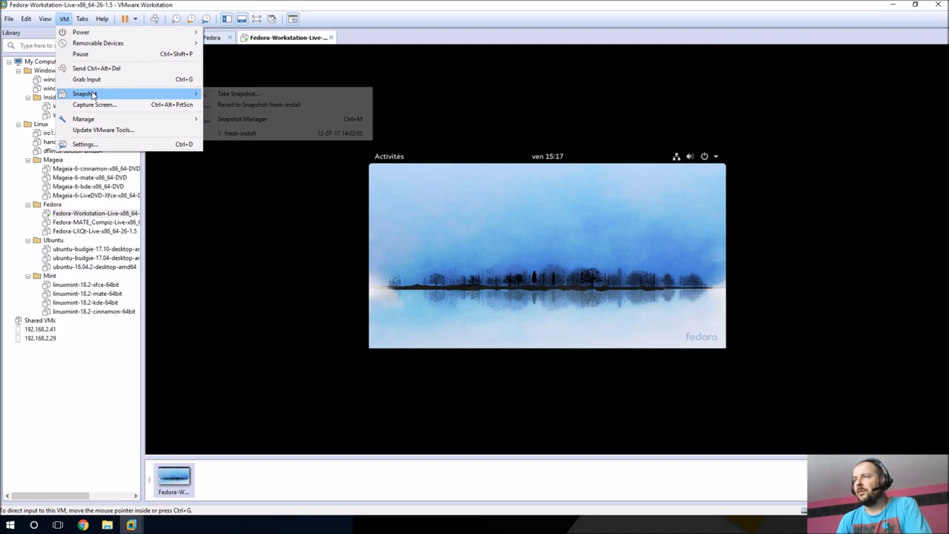
pyautogui.click(238, 105)
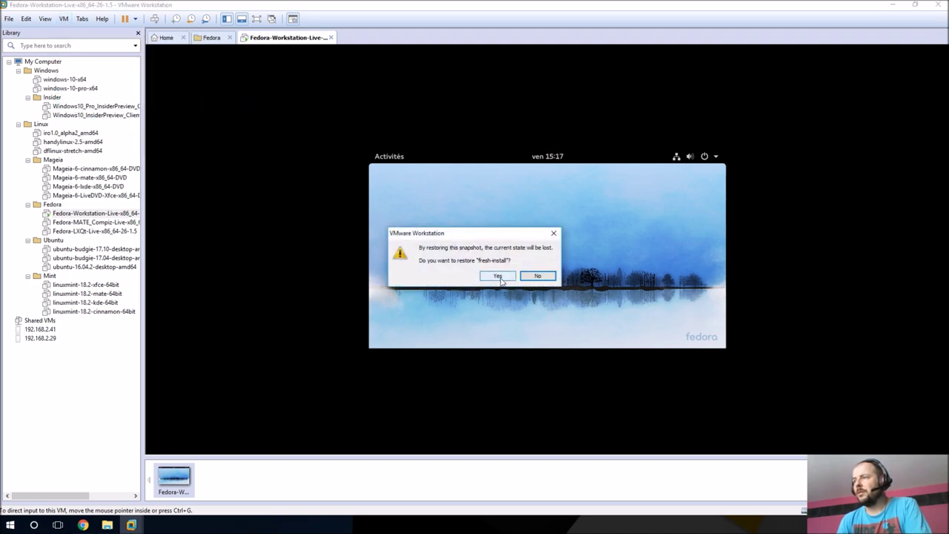
pyautogui.click(498, 276)
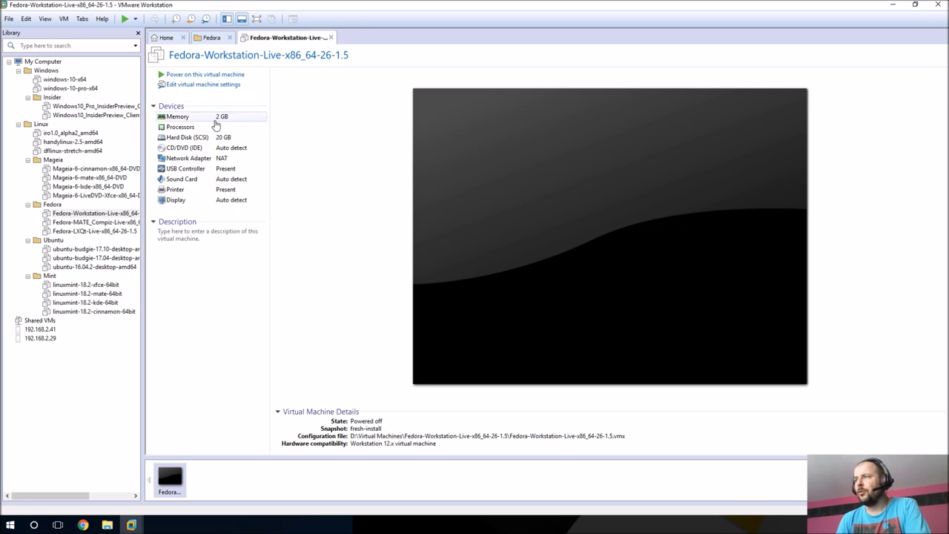
# Close the Workstation tab, then open and power on Fedora-LXQt, answering 'I Moved It'.
pyautogui.click(331, 37)
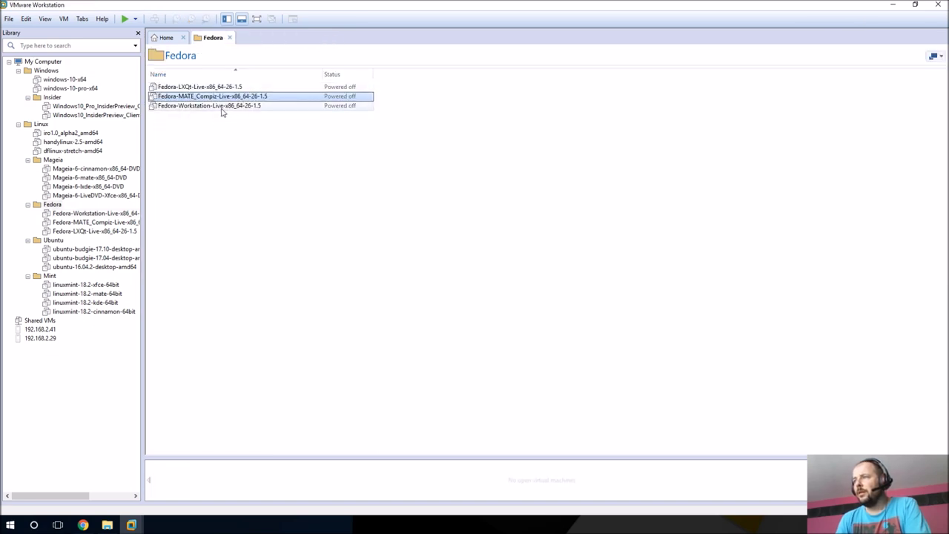
pyautogui.doubleClick(207, 87)
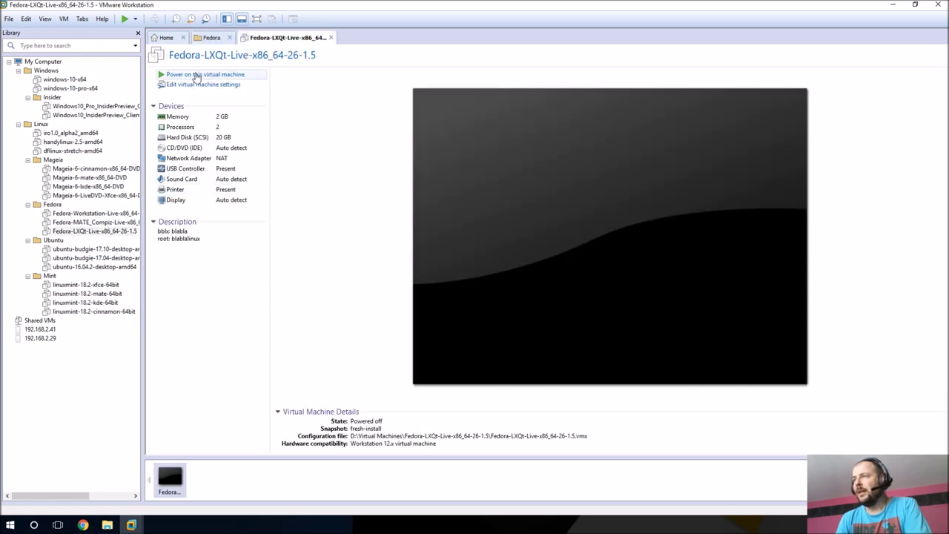
pyautogui.click(196, 75)
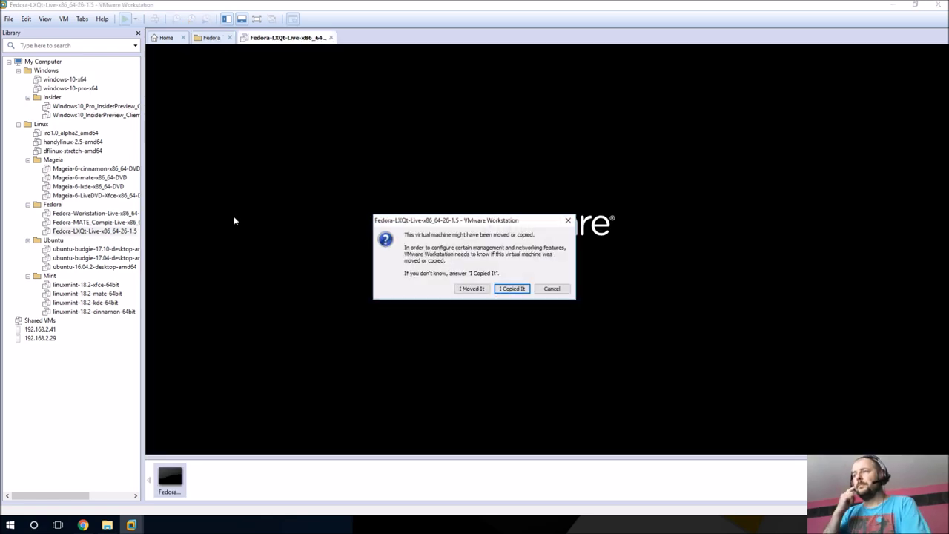
pyautogui.click(481, 287)
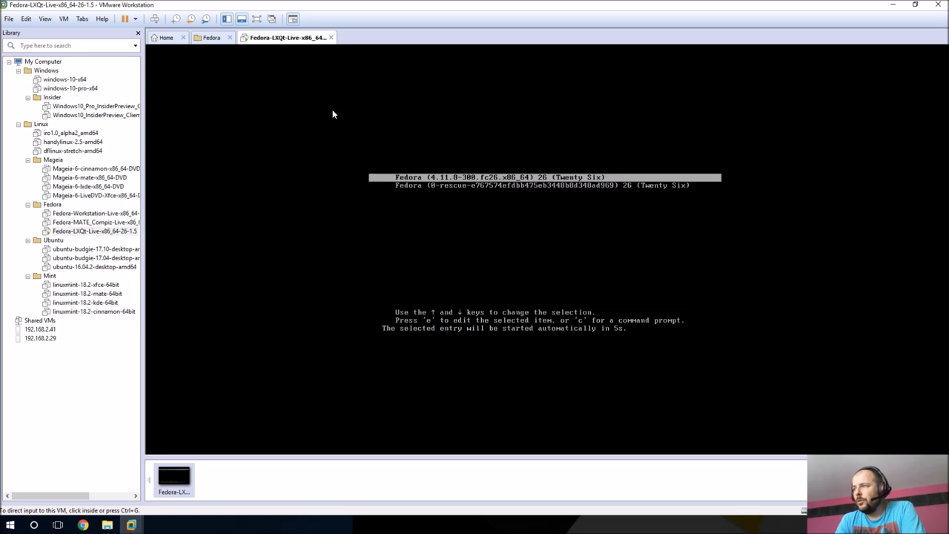
# Boot the default GRUB entry immediately and show the VM full screen.
pyautogui.click(497, 143)
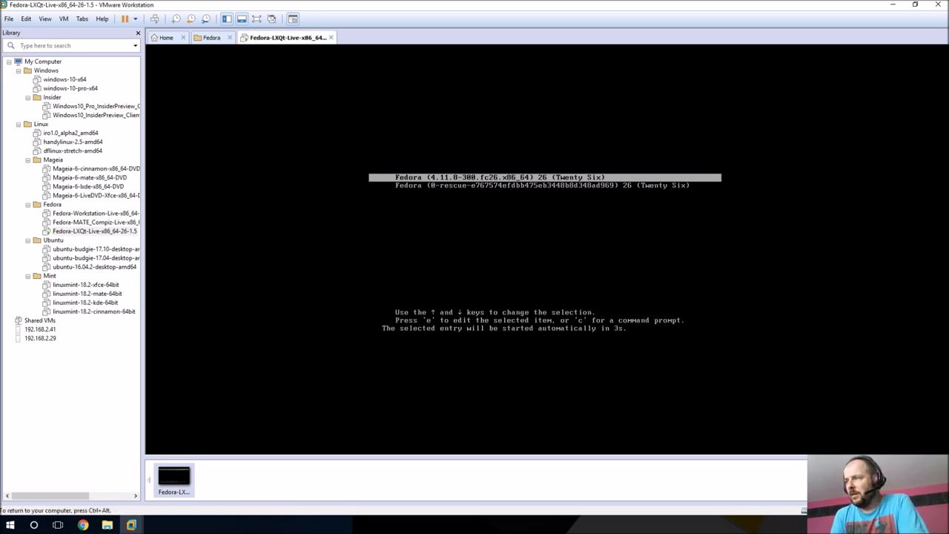
pyautogui.press('Return')
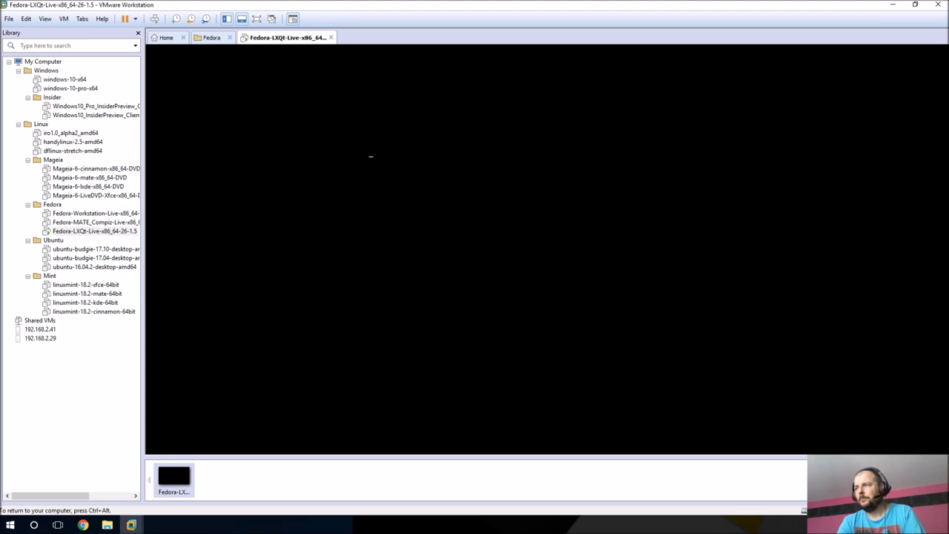
pyautogui.click(257, 18)
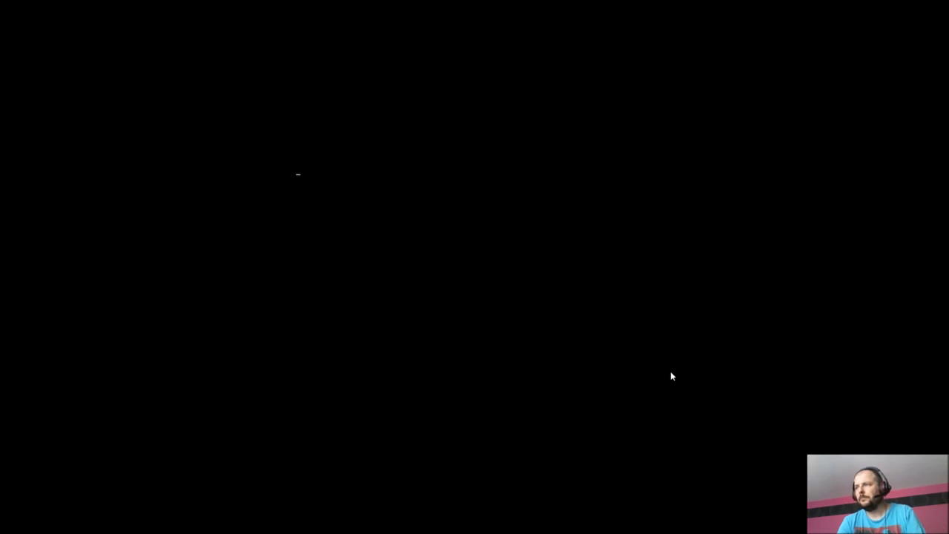
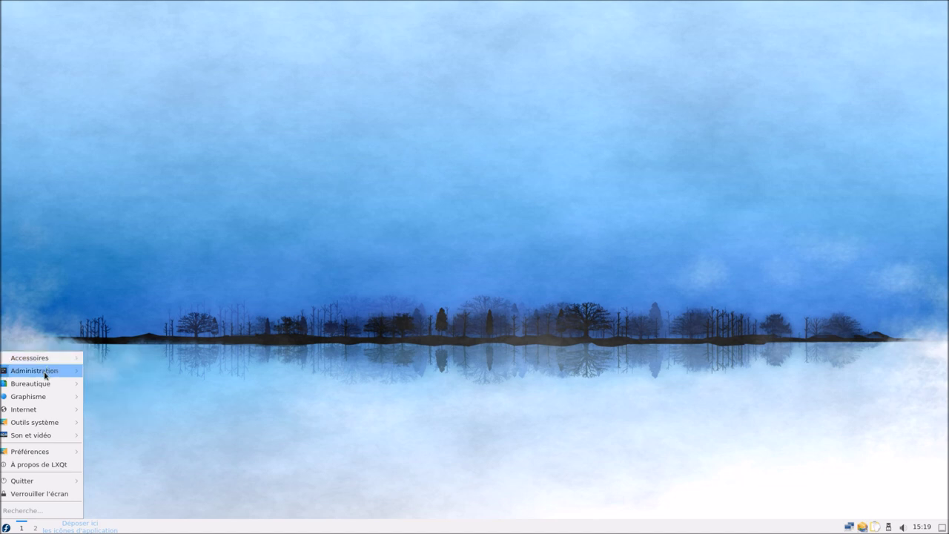
# Close the application menu and flip to the second virtual desktop and back.
pyautogui.moveTo(50, 400)
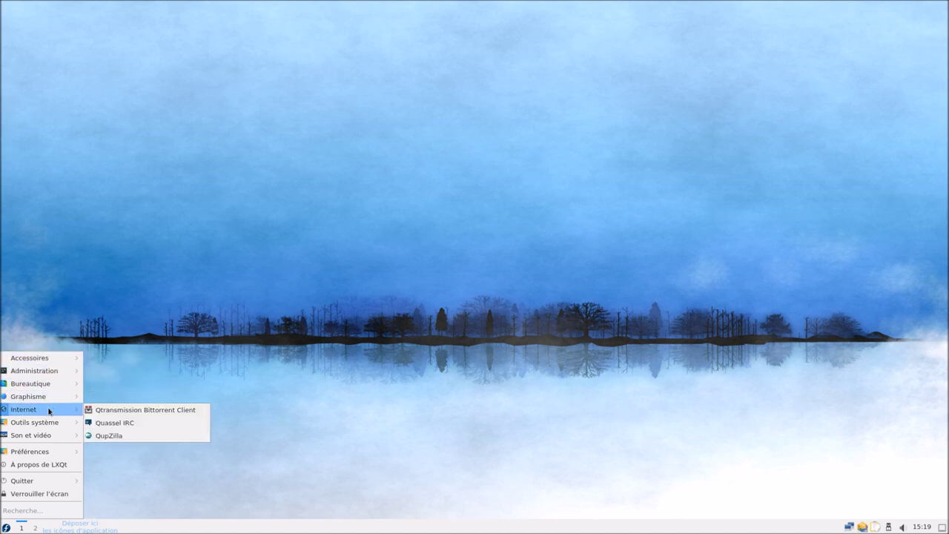
pyautogui.click(393, 384)
pyautogui.click(34, 528)
pyautogui.click(21, 528)
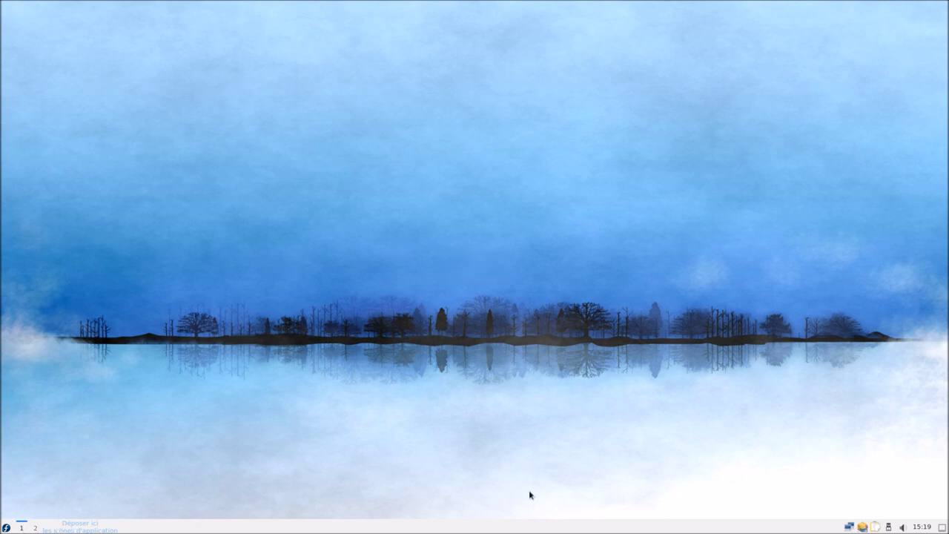
# Check the network, software update and clipboard tray menus, showing the clipboard history.
pyautogui.click(849, 527)
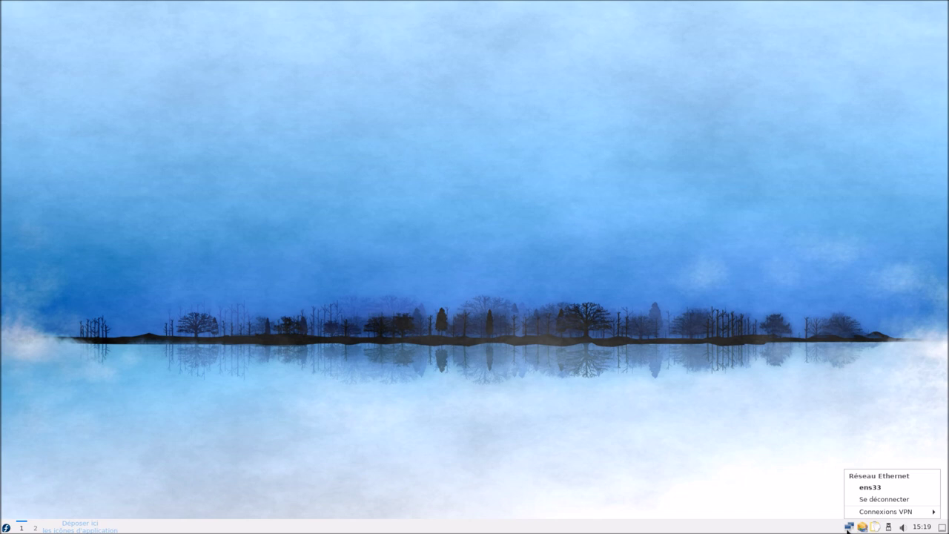
pyautogui.click(864, 529)
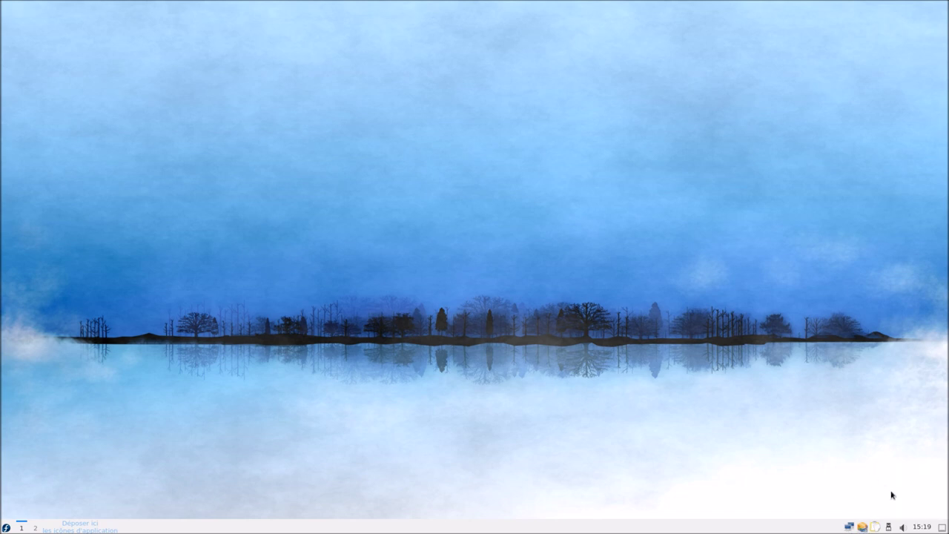
pyautogui.rightClick(863, 528)
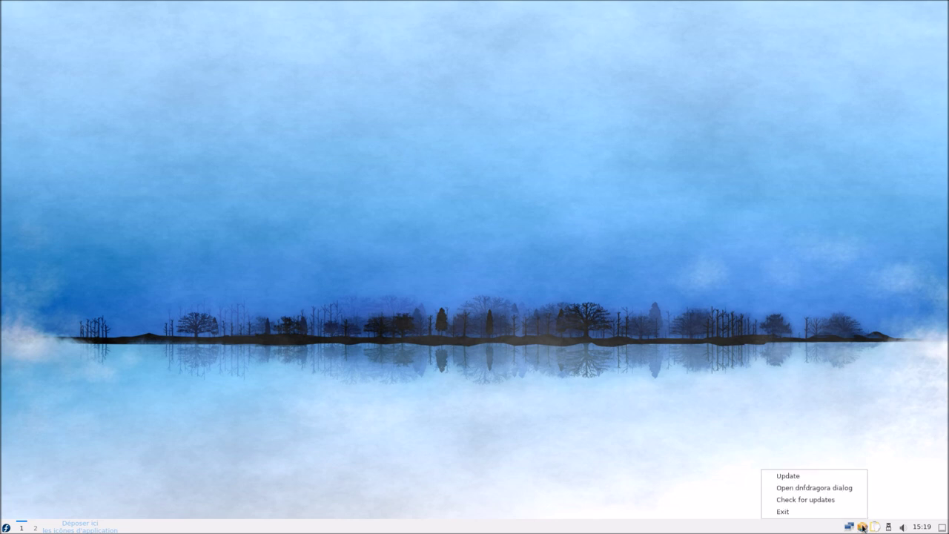
pyautogui.click(821, 387)
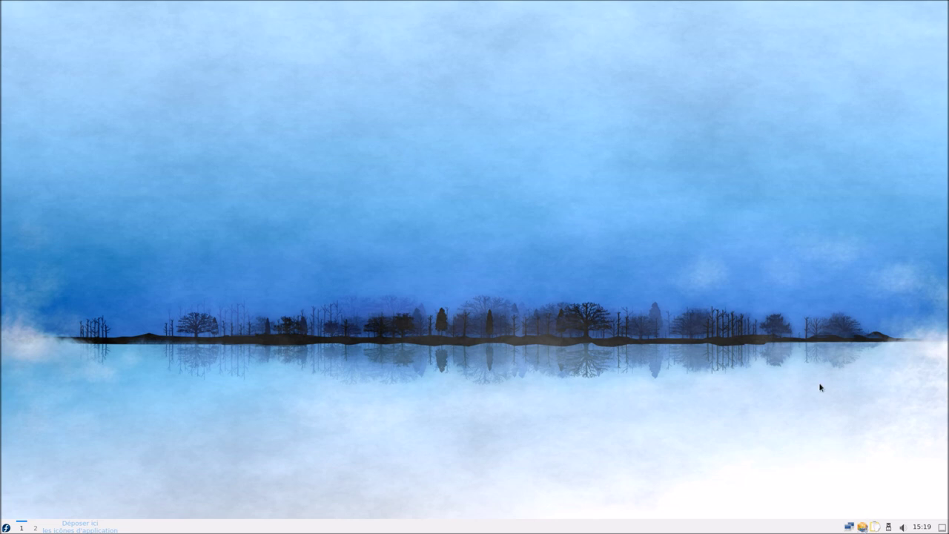
pyautogui.click(875, 528)
pyautogui.click(731, 482)
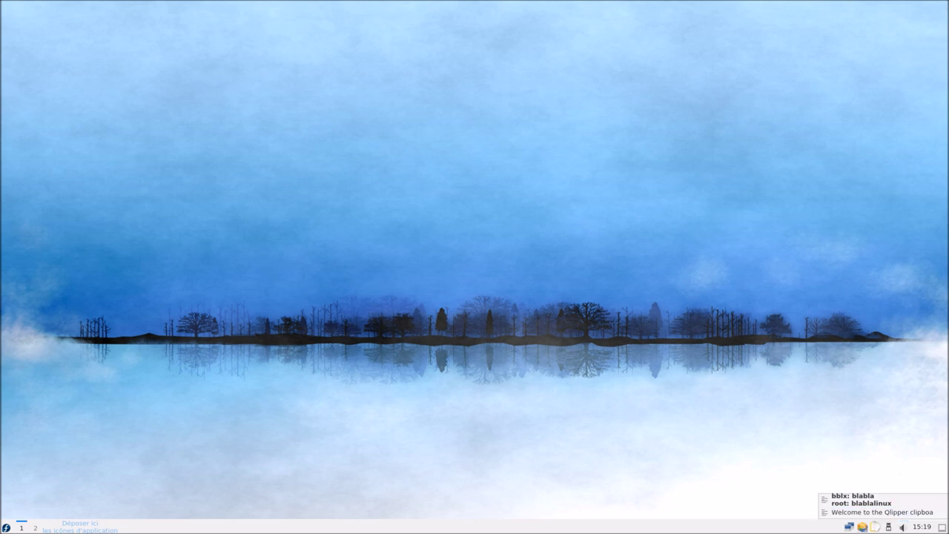
# Look at the volume mixer and calendar, leaving the volume unchanged.
pyautogui.click(902, 527)
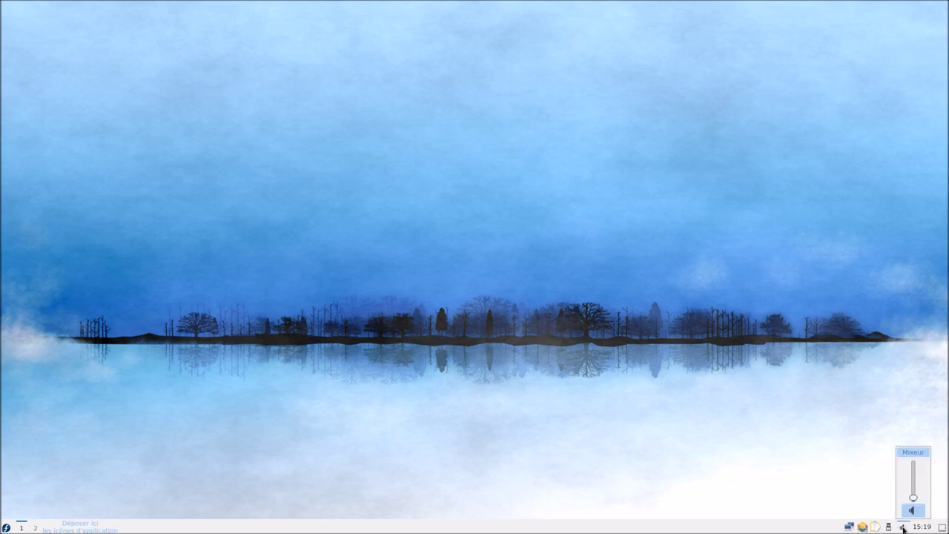
pyautogui.click(923, 527)
pyautogui.click(923, 526)
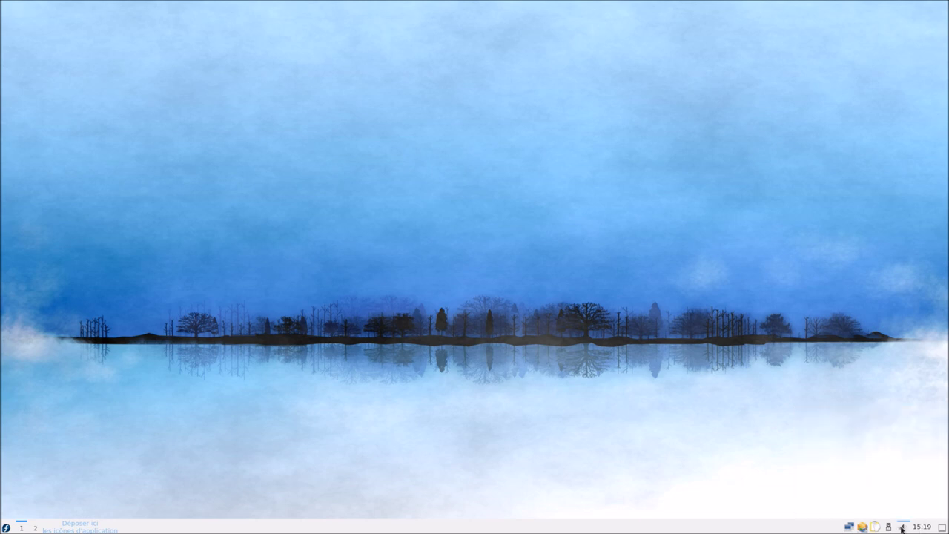
pyautogui.click(902, 528)
pyautogui.moveTo(913, 480)
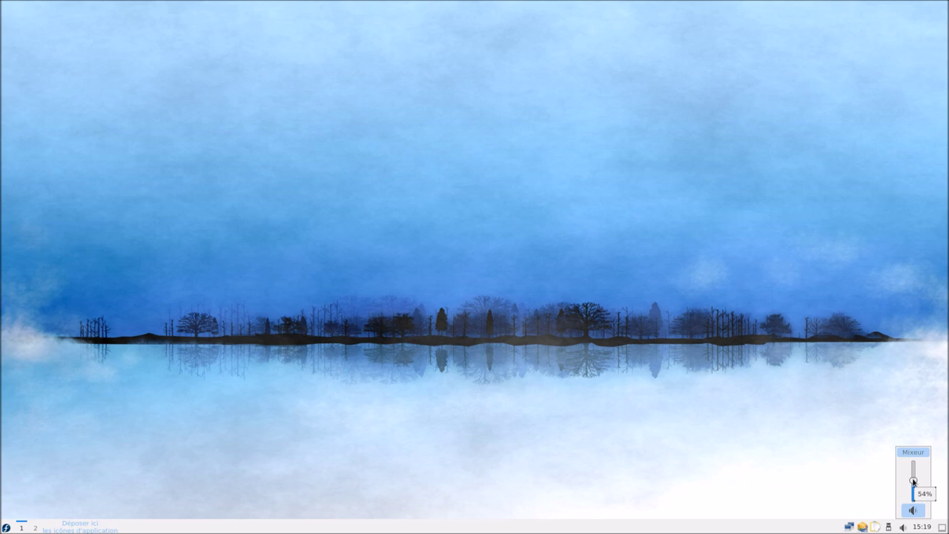
pyautogui.click(854, 487)
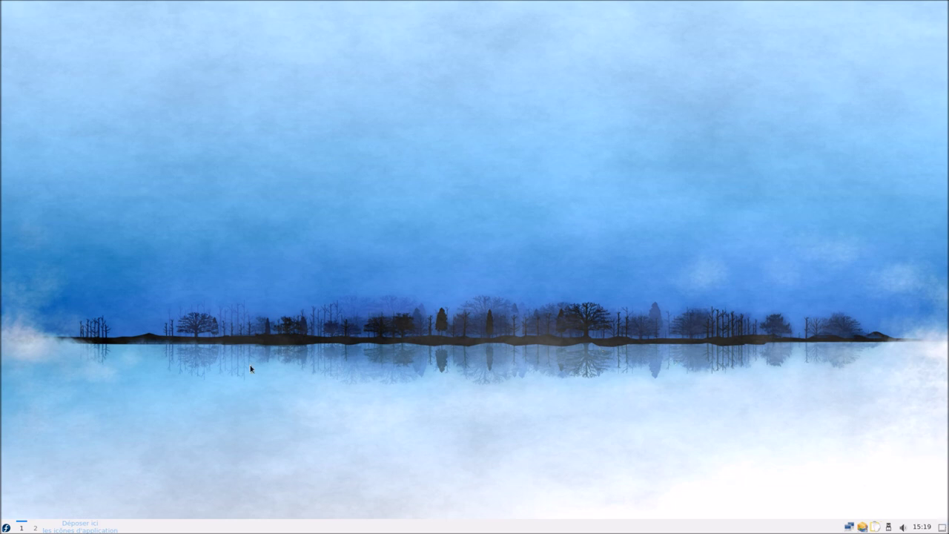
# Launch QTerminal from the main menu's Outils système category.
pyautogui.click(6, 527)
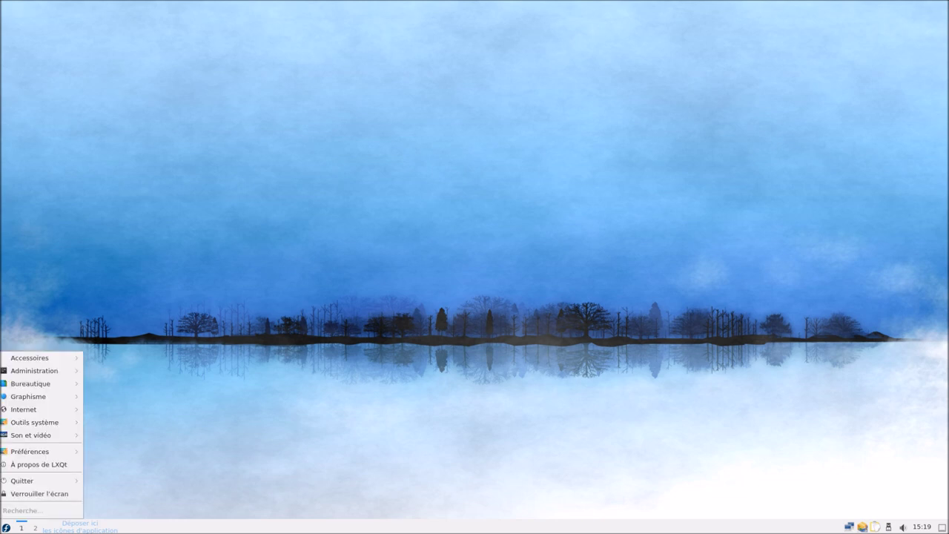
pyautogui.moveTo(72, 372)
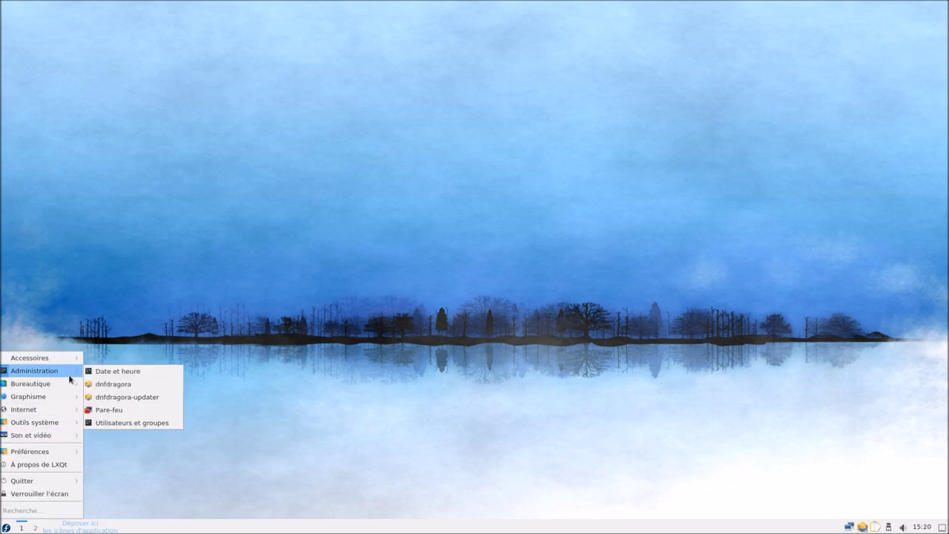
pyautogui.moveTo(63, 441)
pyautogui.moveTo(59, 424)
pyautogui.click(125, 439)
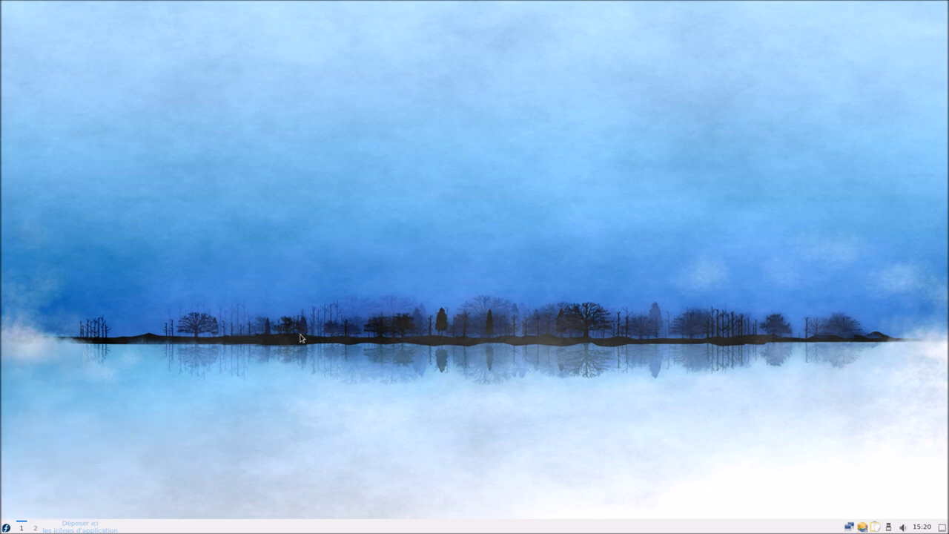
# Centre the terminal window and become root with su and the root password.
pyautogui.moveTo(227, 7); pyautogui.dragTo(413, 160)
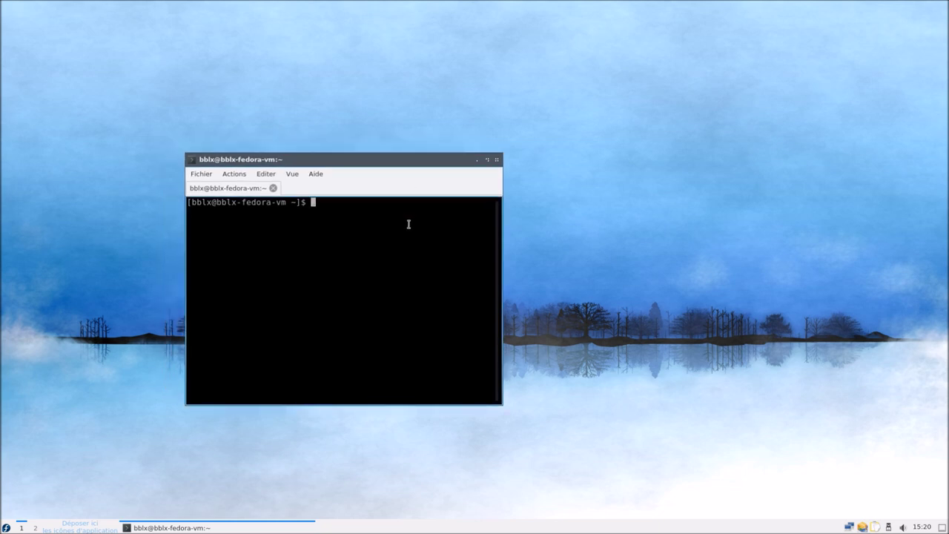
pyautogui.write('su')
pyautogui.press('Return')
pyautogui.press('Return')
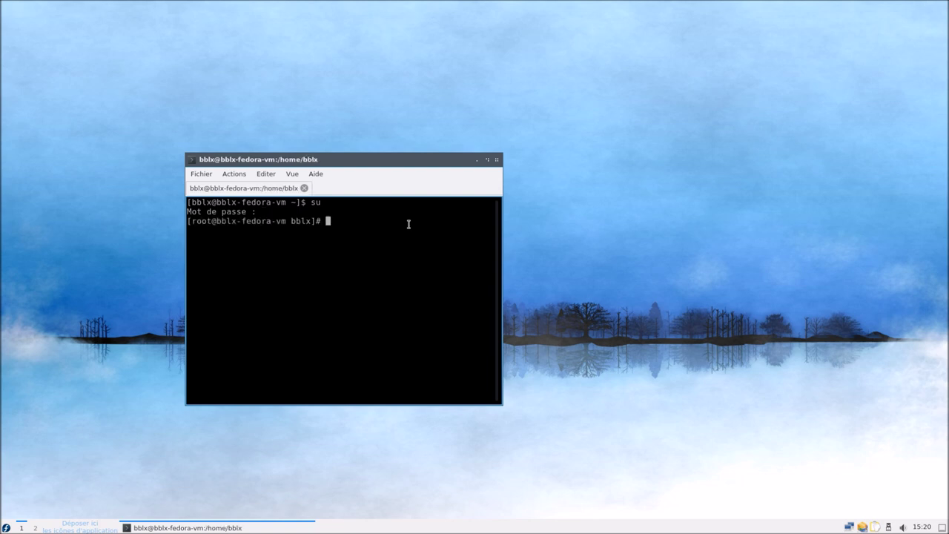
pyautogui.write('clear')
pyautogui.press('Return')
pyautogui.press('Return')
pyautogui.press('Return')
pyautogui.press('Return')
# Run 'dnf install htop' and move the terminal to the upper right of the desktop.
pyautogui.press('Return')
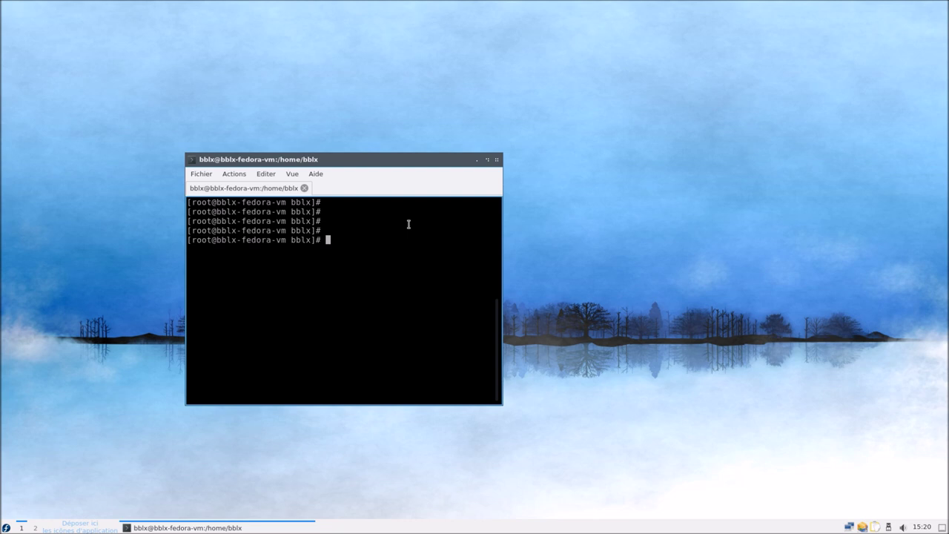
pyautogui.write('dnf install htop')
pyautogui.press('Return')
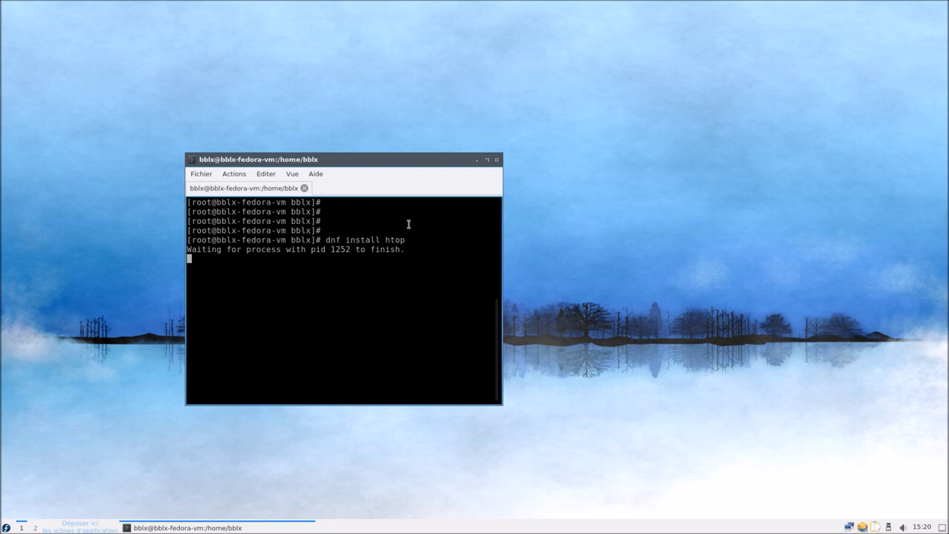
pyautogui.moveTo(373, 160); pyautogui.dragTo(764, 49)
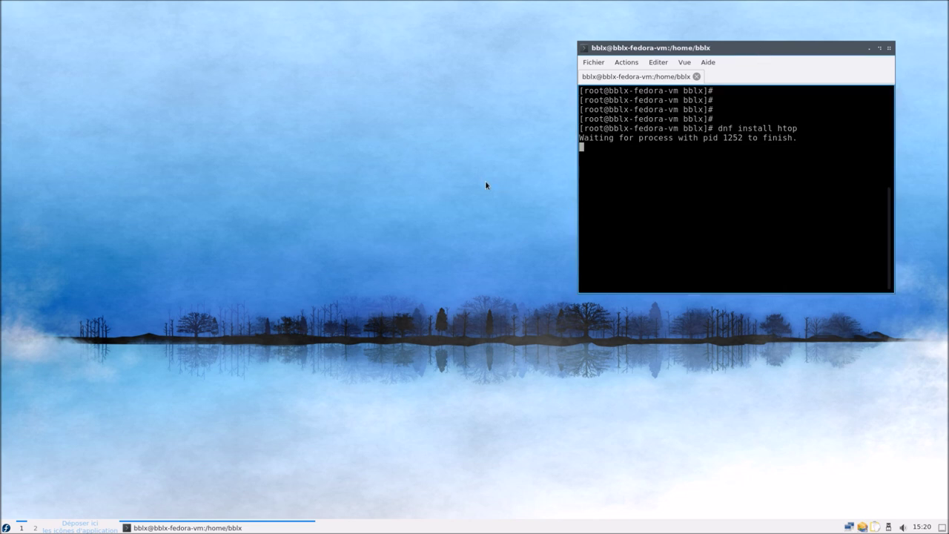
pyautogui.moveTo(612, 2)
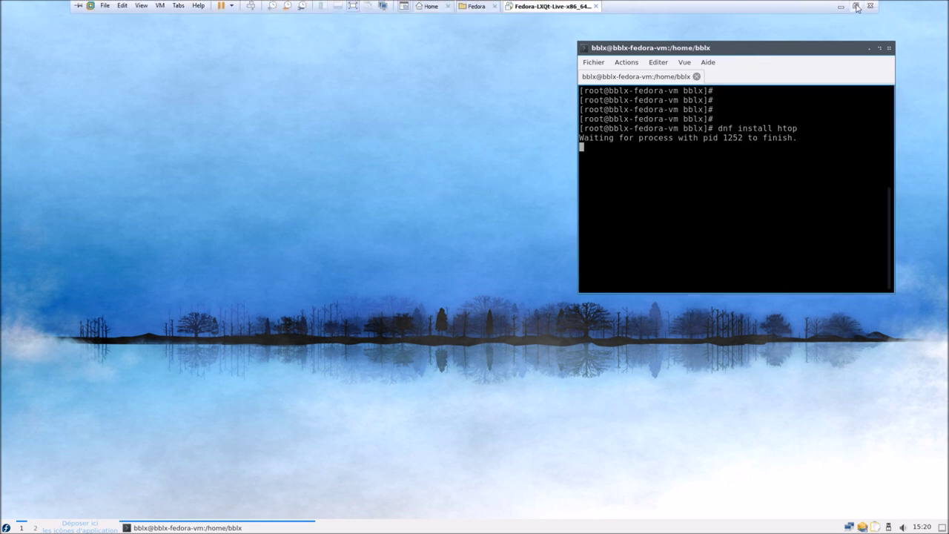
# Power on Fedora-MATE_Compiz from the library, answering I Moved It, then return to Fedora-LXQt.
pyautogui.click(857, 7)
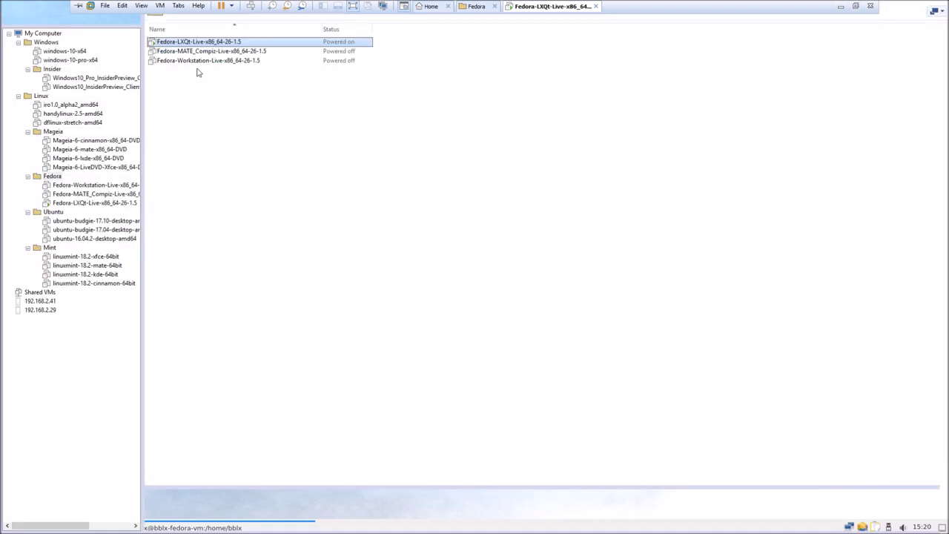
pyautogui.click(191, 51)
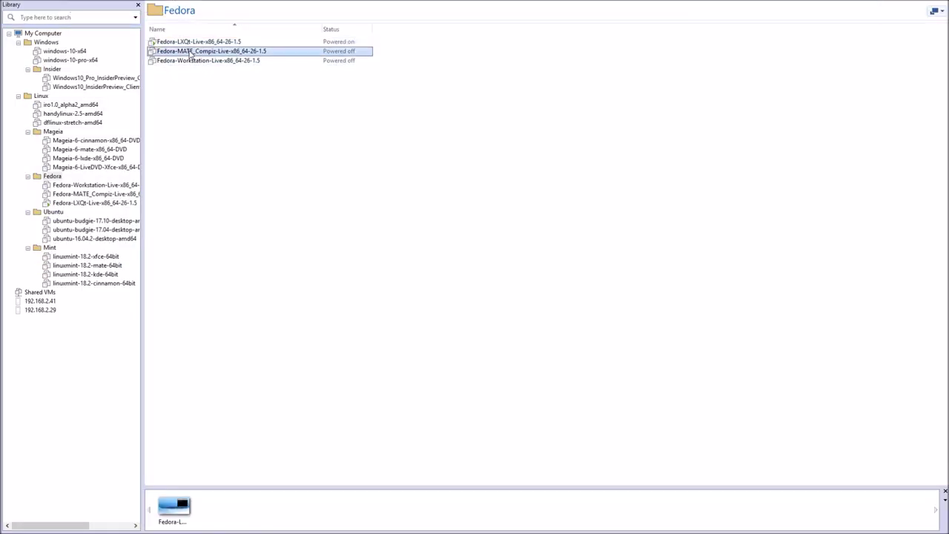
pyautogui.doubleClick(191, 51)
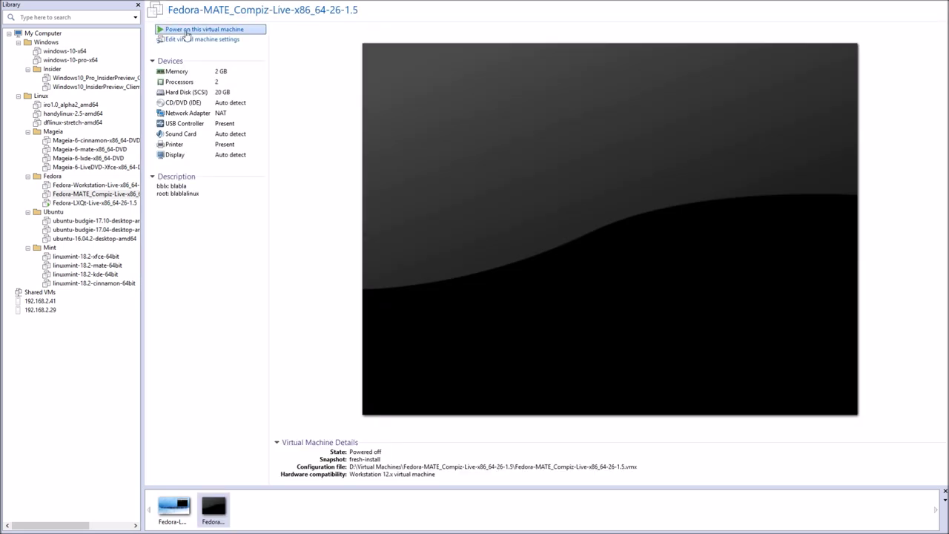
pyautogui.click(171, 30)
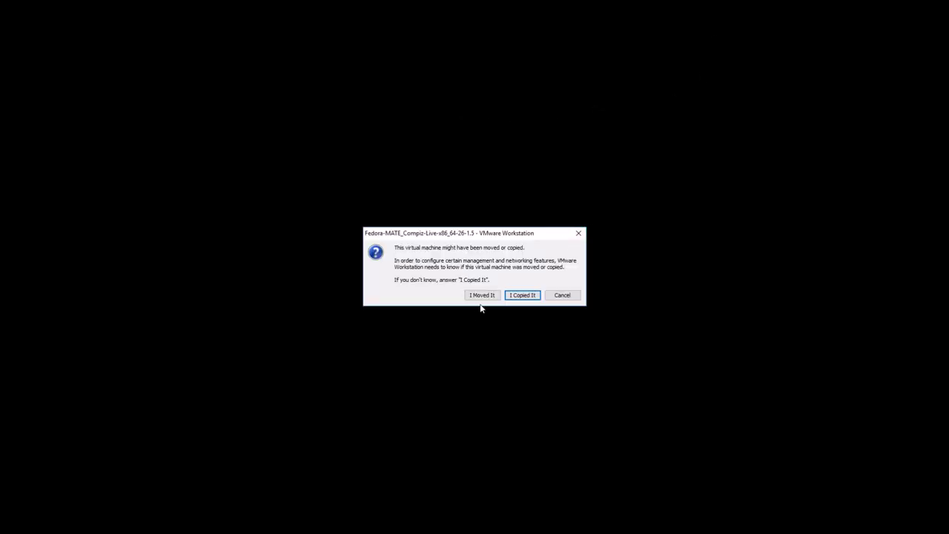
pyautogui.click(471, 297)
pyautogui.moveTo(659, 2)
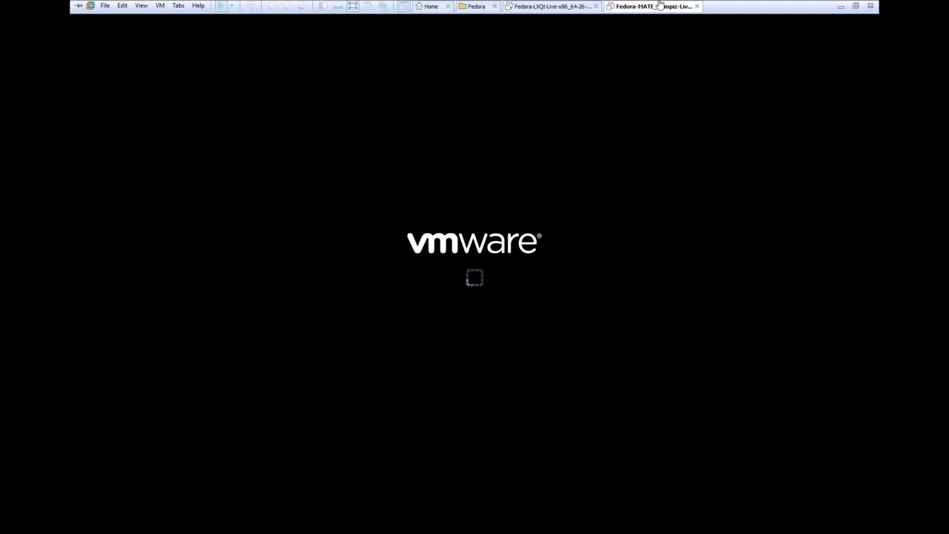
pyautogui.click(562, 6)
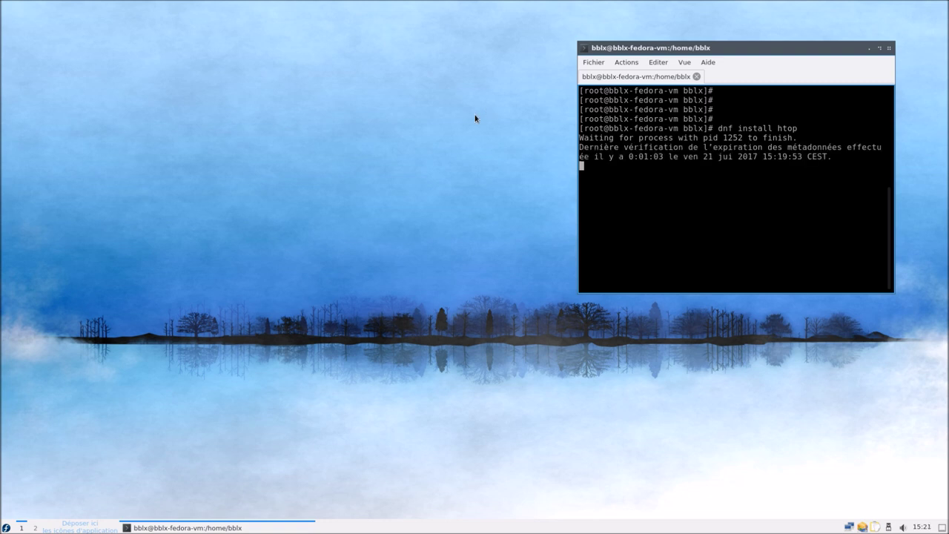
# Open the LXQt Centre de configuration, enlarge it and move it higher up.
pyautogui.click(6, 528)
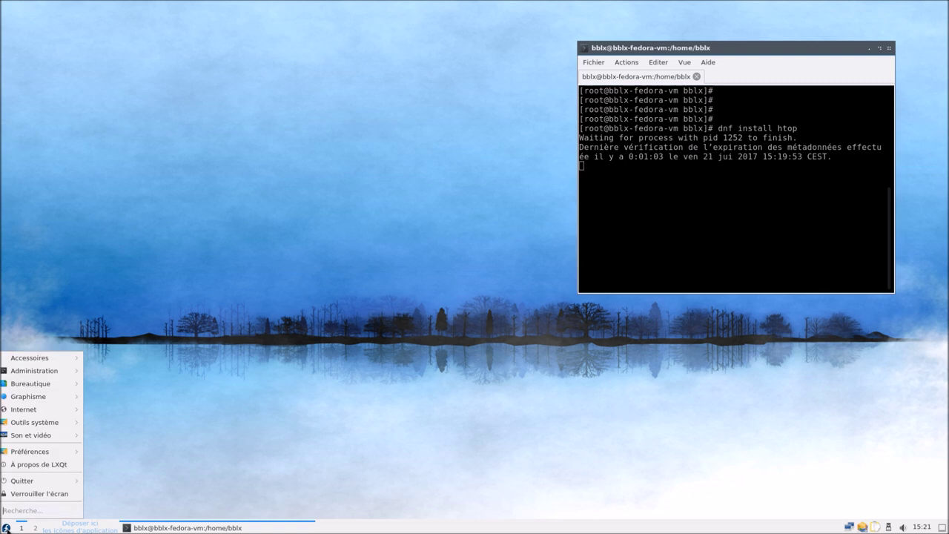
pyautogui.moveTo(46, 455)
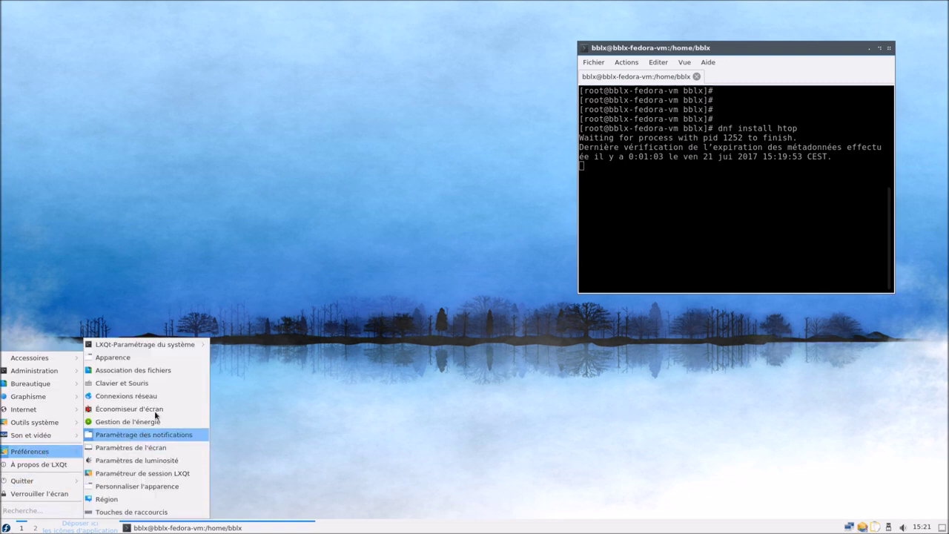
pyautogui.moveTo(149, 348)
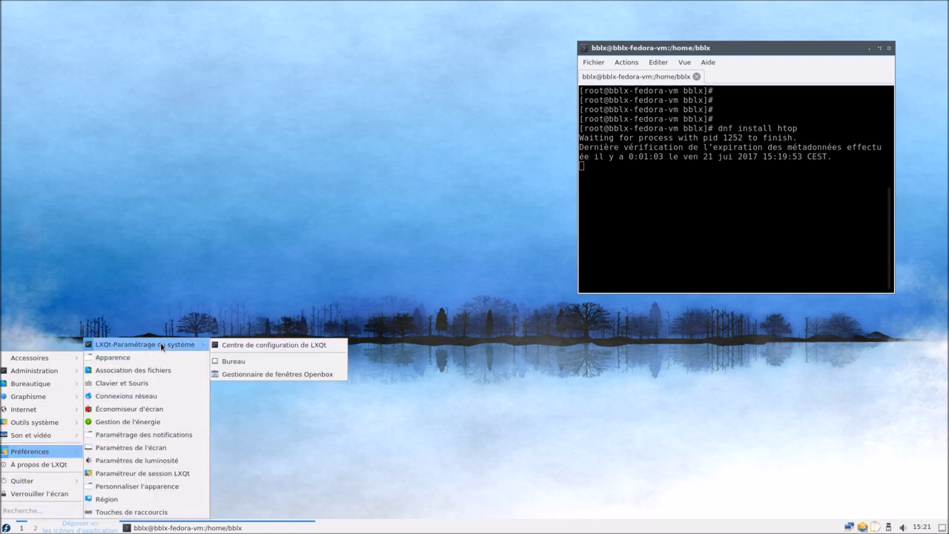
pyautogui.click(233, 348)
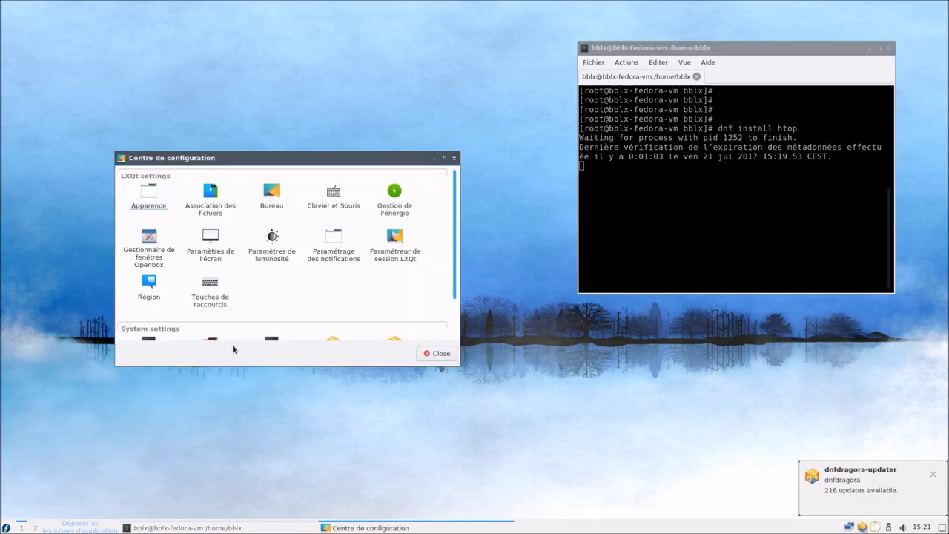
pyautogui.moveTo(307, 366); pyautogui.dragTo(319, 453)
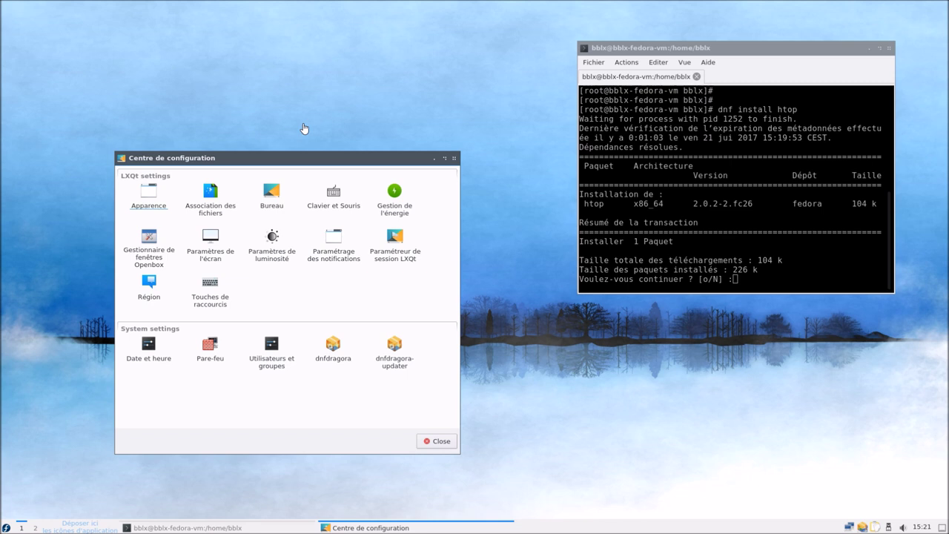
pyautogui.moveTo(348, 160); pyautogui.dragTo(337, 67)
# Confirm the htop install with 'o' in the terminal and open Apparence.
pyautogui.click(806, 282)
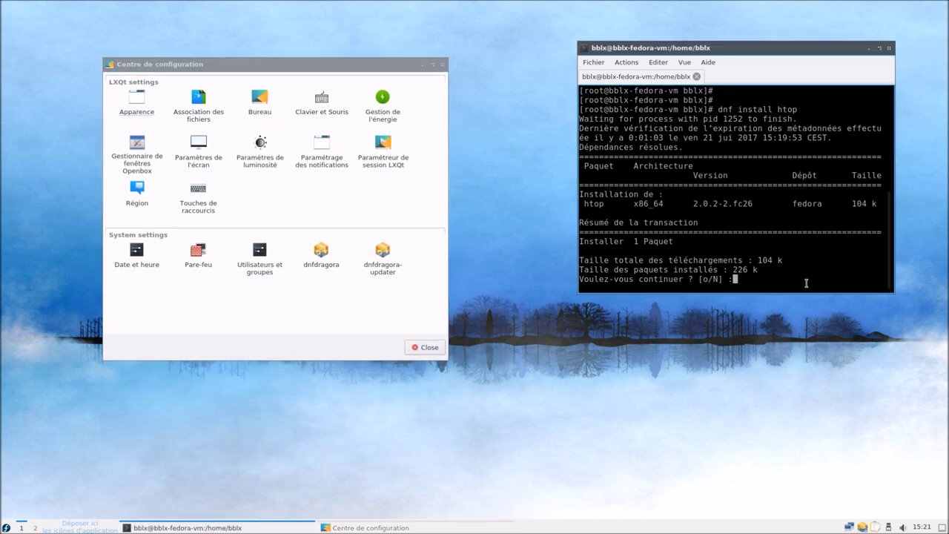
pyautogui.write('o')
pyautogui.press('Return')
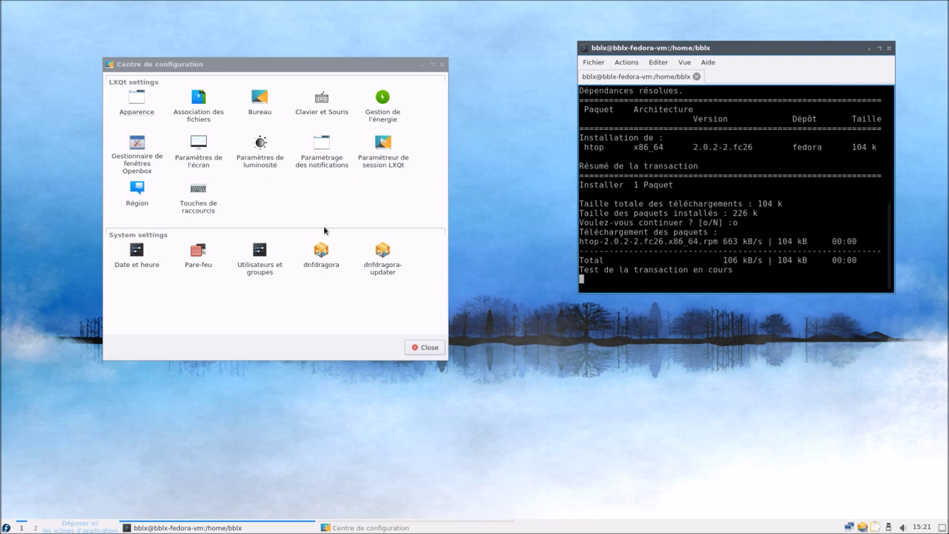
pyautogui.click(136, 112)
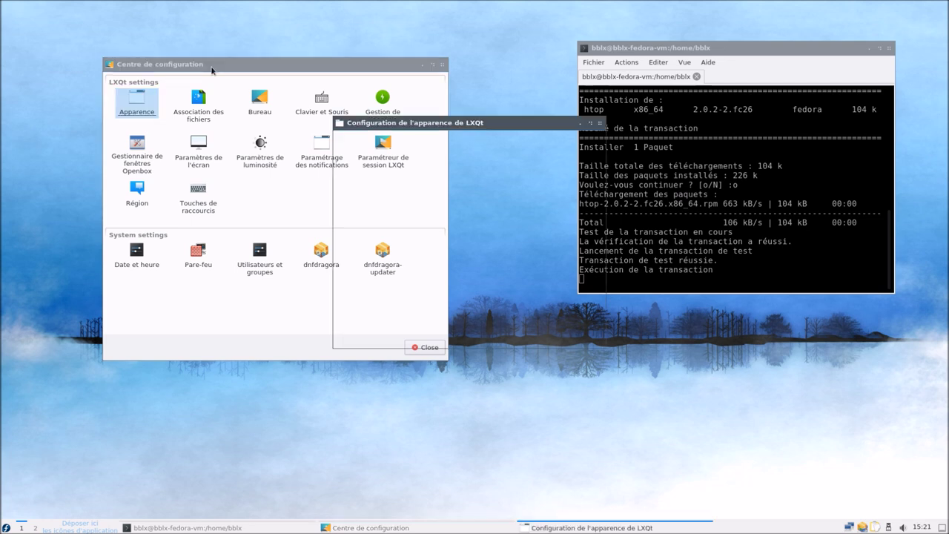
# Try the LXQt themes Ambiance, Fedora, Frost, Kde-plasma, Light and System, settling on Dark.
pyautogui.moveTo(412, 121); pyautogui.dragTo(269, 258)
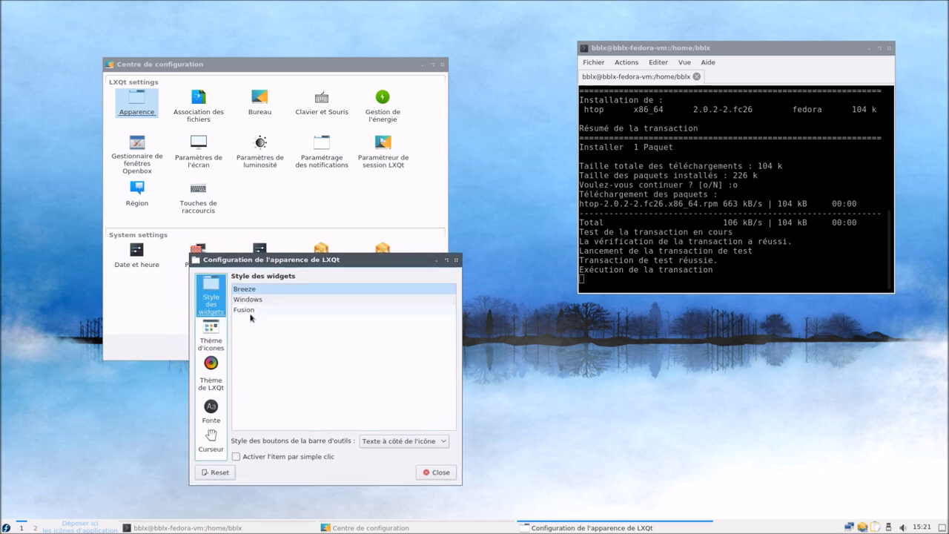
pyautogui.click(214, 335)
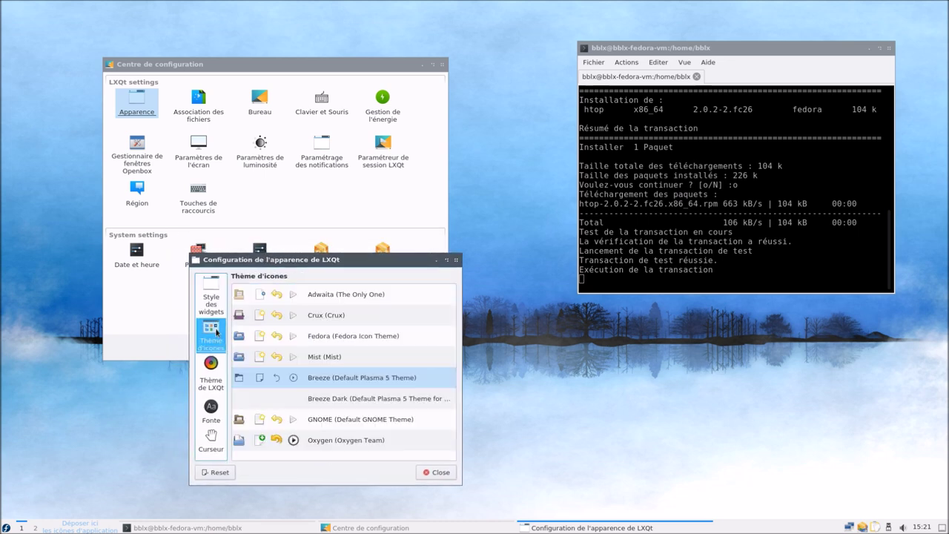
pyautogui.click(211, 373)
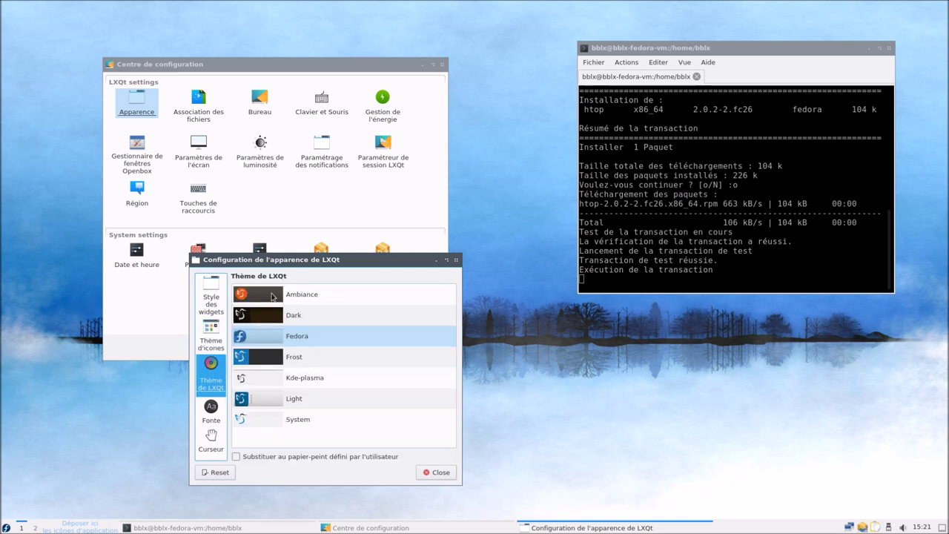
pyautogui.click(272, 296)
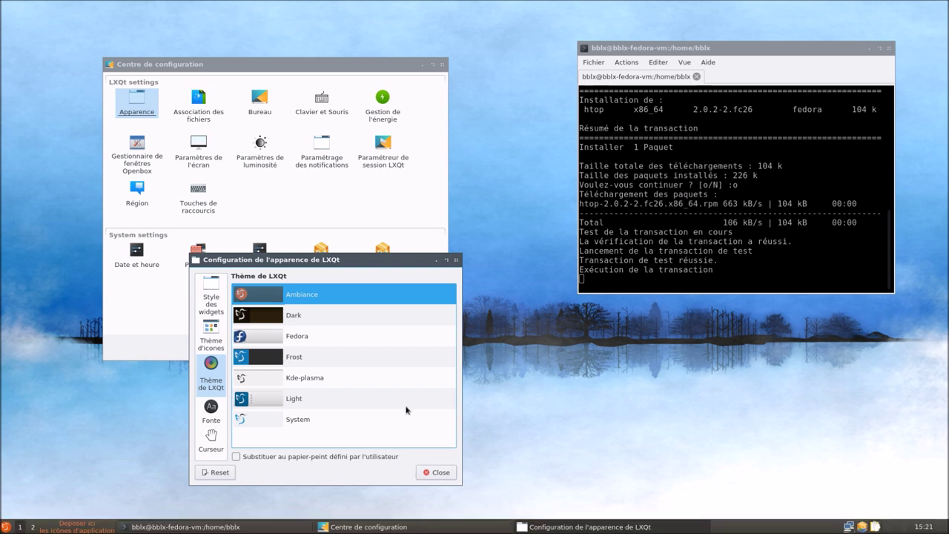
pyautogui.click(272, 323)
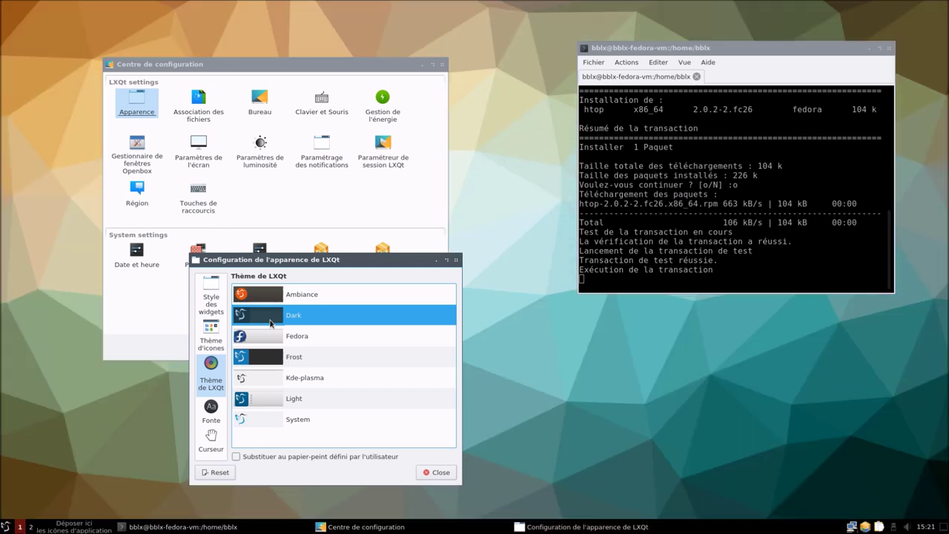
pyautogui.click(275, 340)
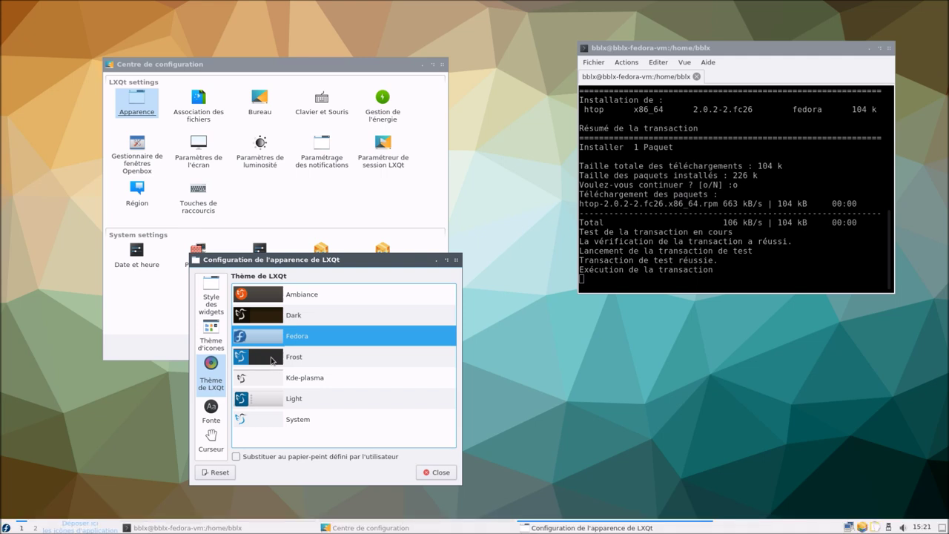
pyautogui.click(272, 360)
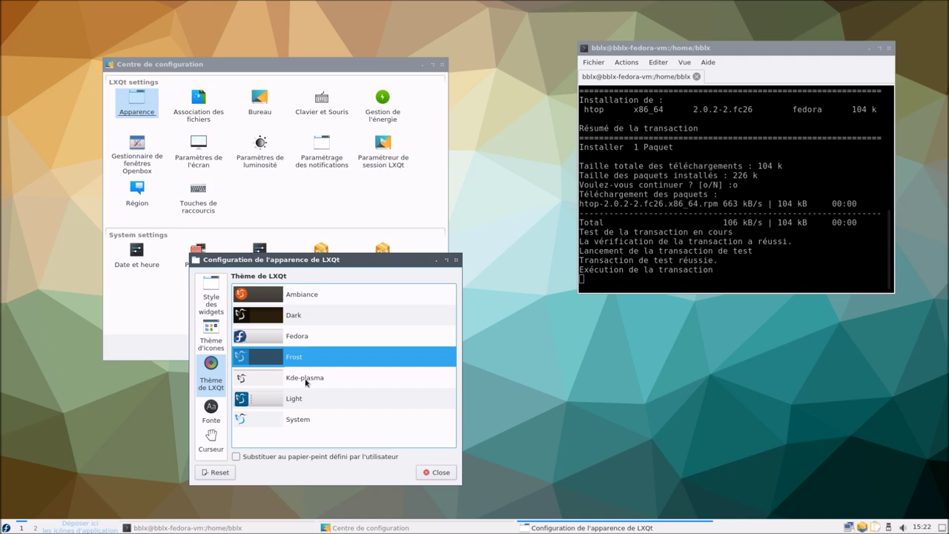
pyautogui.click(267, 383)
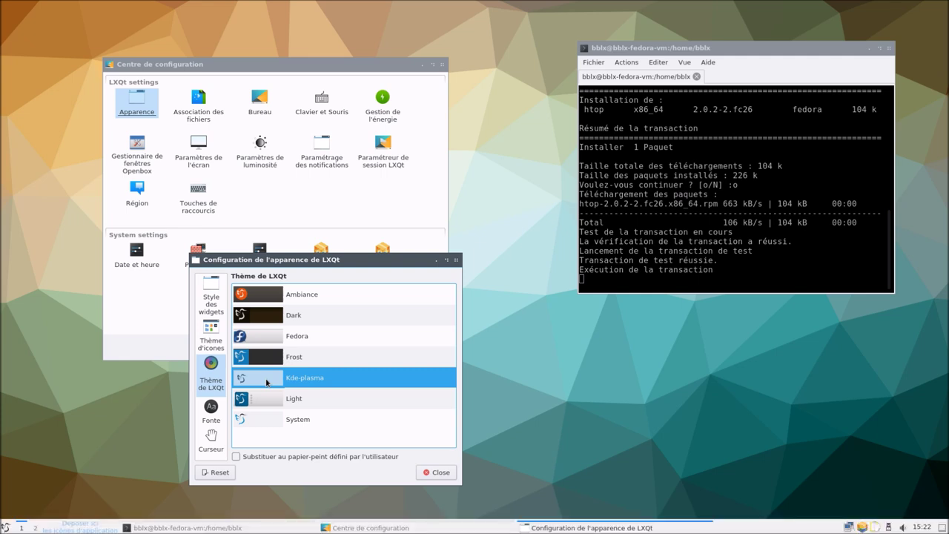
pyautogui.click(272, 404)
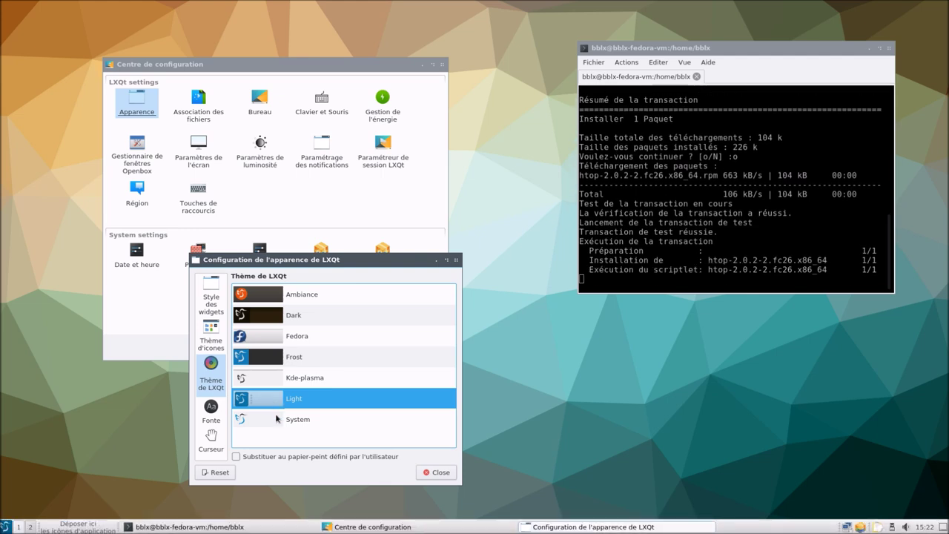
pyautogui.click(276, 420)
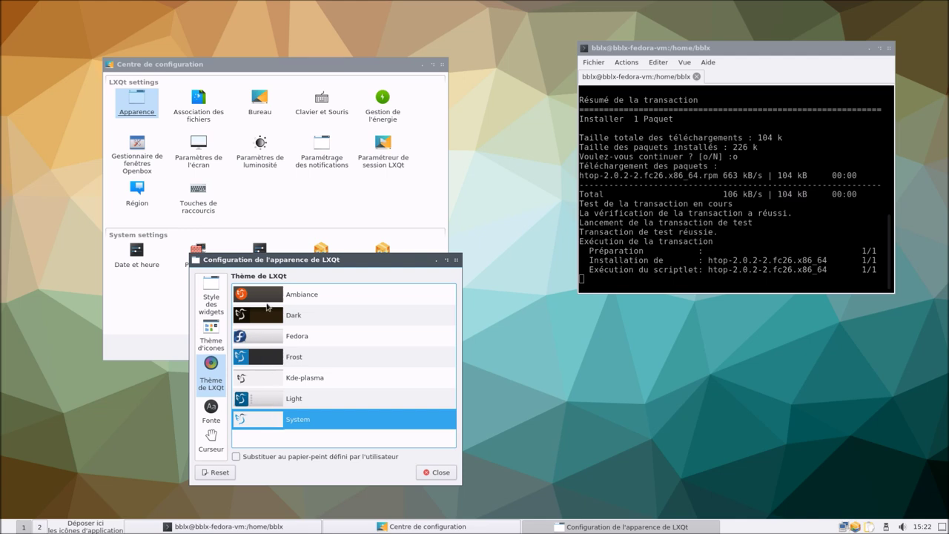
pyautogui.click(270, 292)
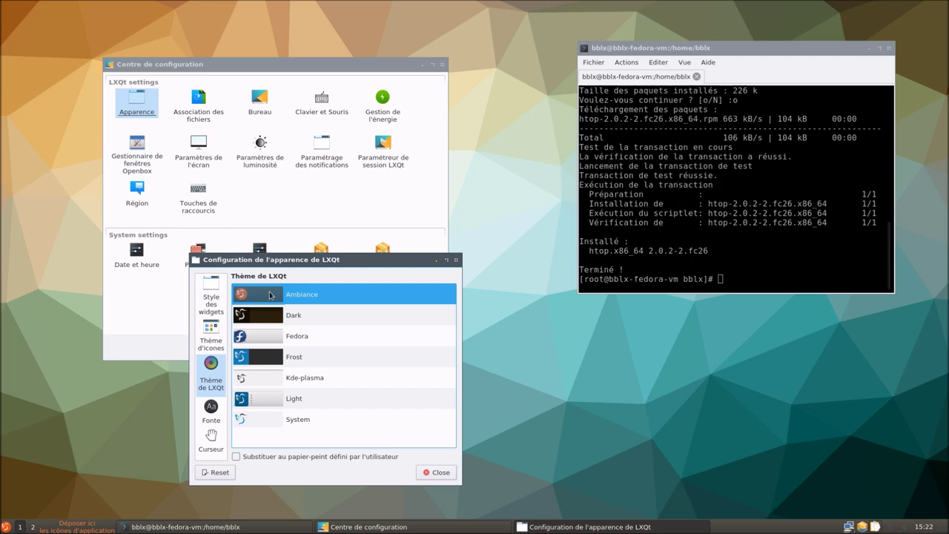
pyautogui.click(275, 320)
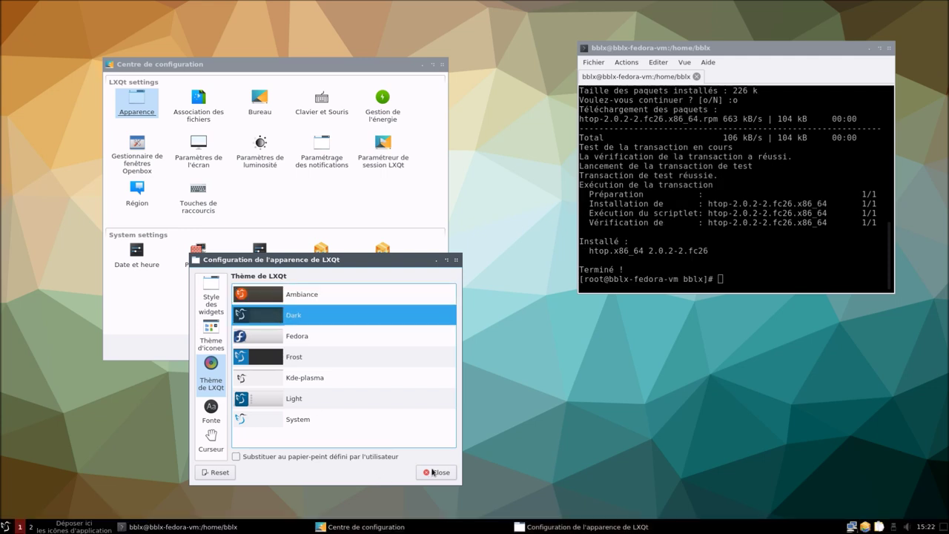
# Choose the Oxygen Black cursor theme and close the appearance settings.
pyautogui.click(206, 418)
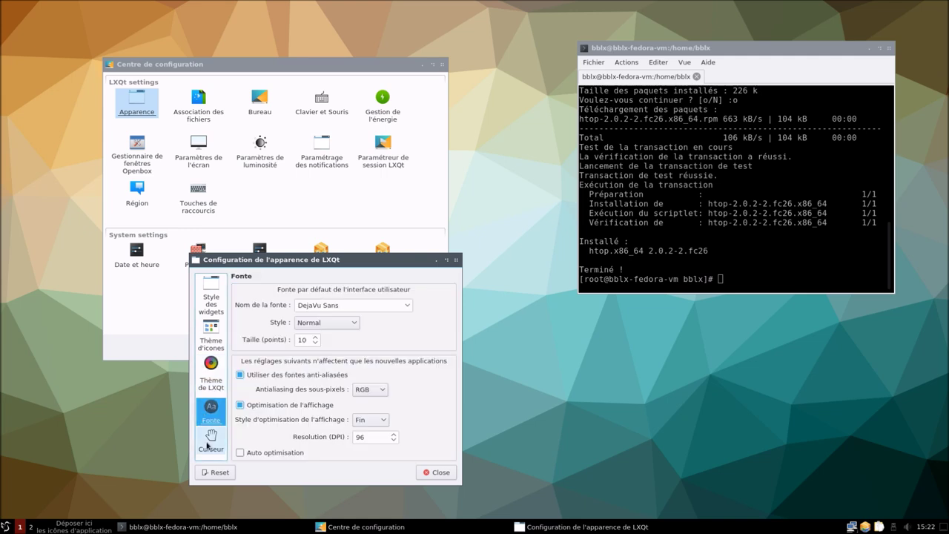
pyautogui.click(209, 445)
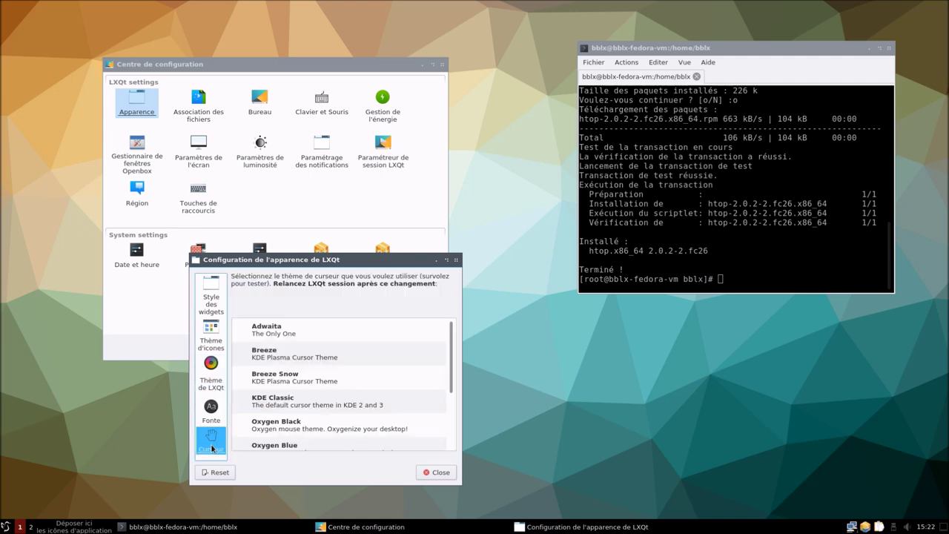
pyautogui.click(379, 337)
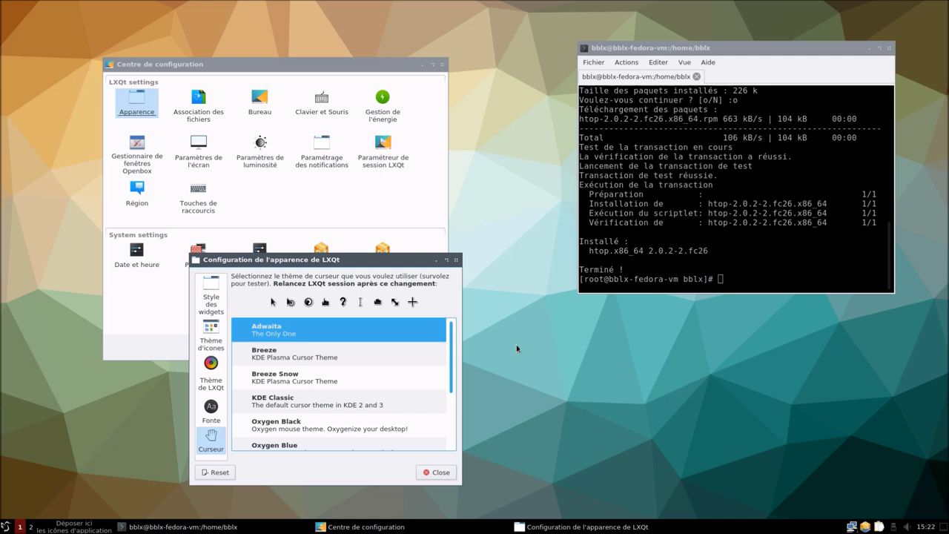
pyautogui.moveTo(454, 362); pyautogui.dragTo(464, 386)
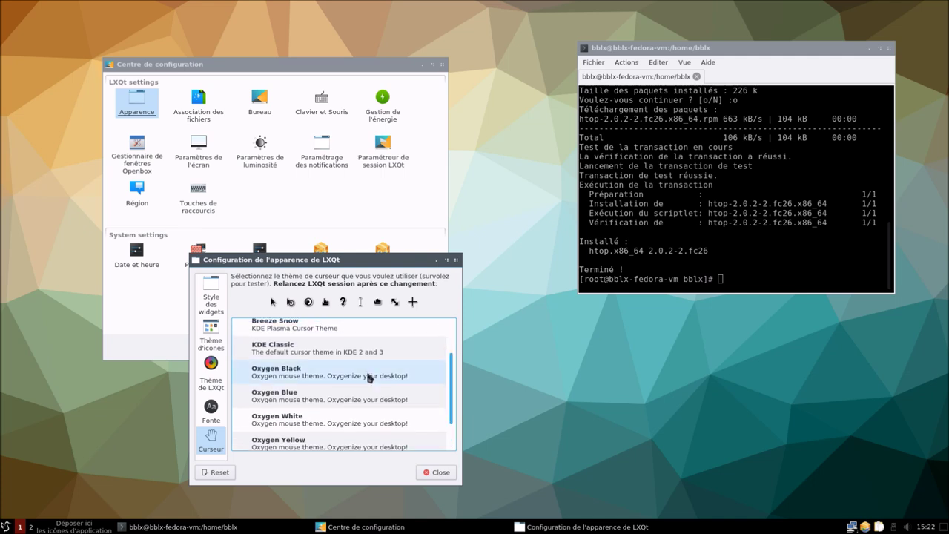
pyautogui.click(368, 377)
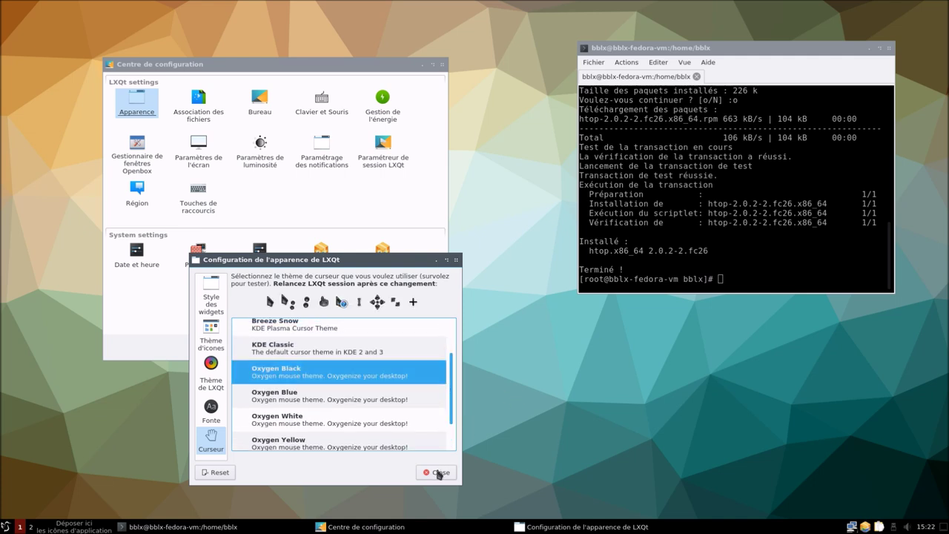
pyautogui.click(440, 473)
pyautogui.click(747, 280)
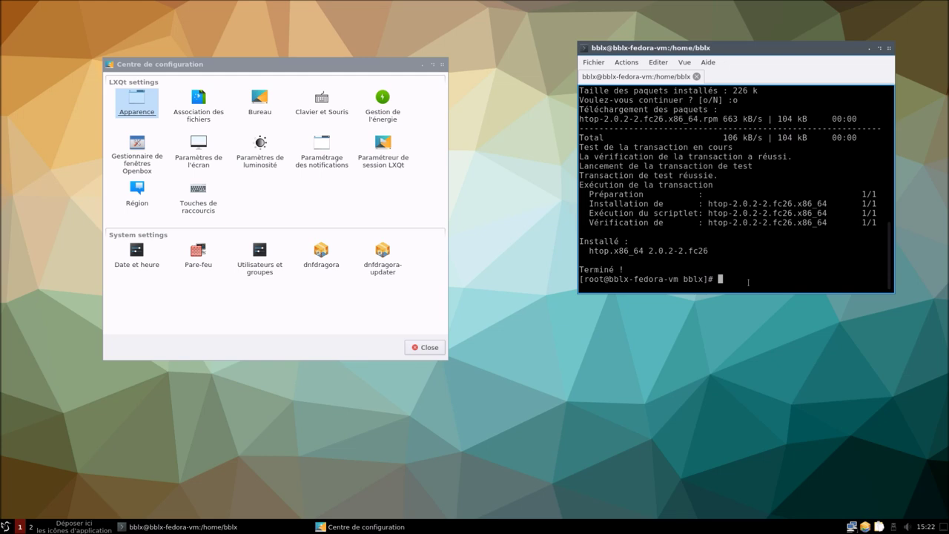
# Run htop in the terminal and open and close the file association settings.
pyautogui.press('Return')
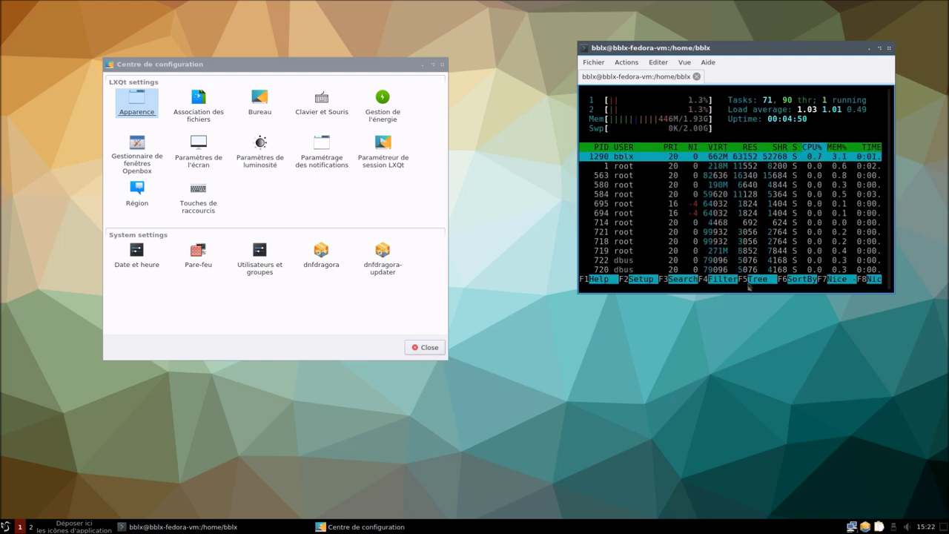
pyautogui.click(211, 112)
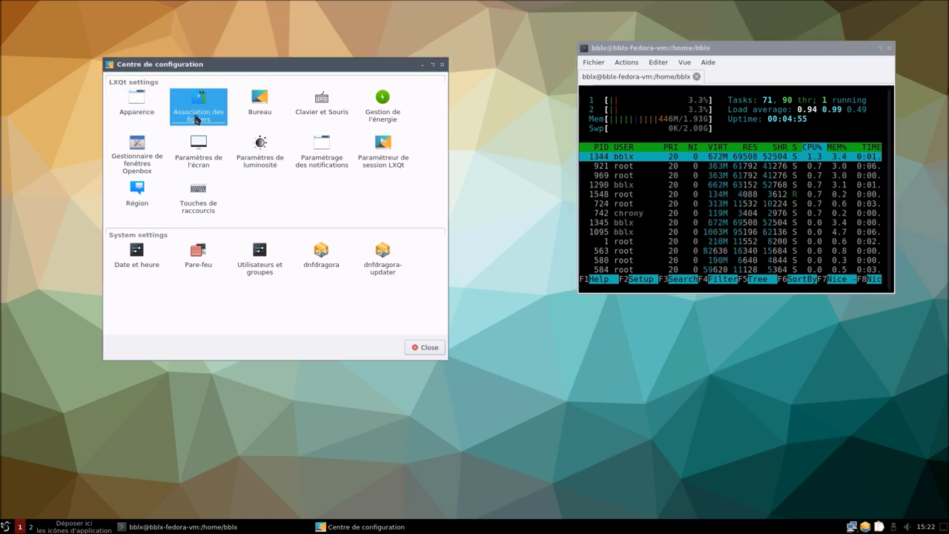
pyautogui.doubleClick(196, 119)
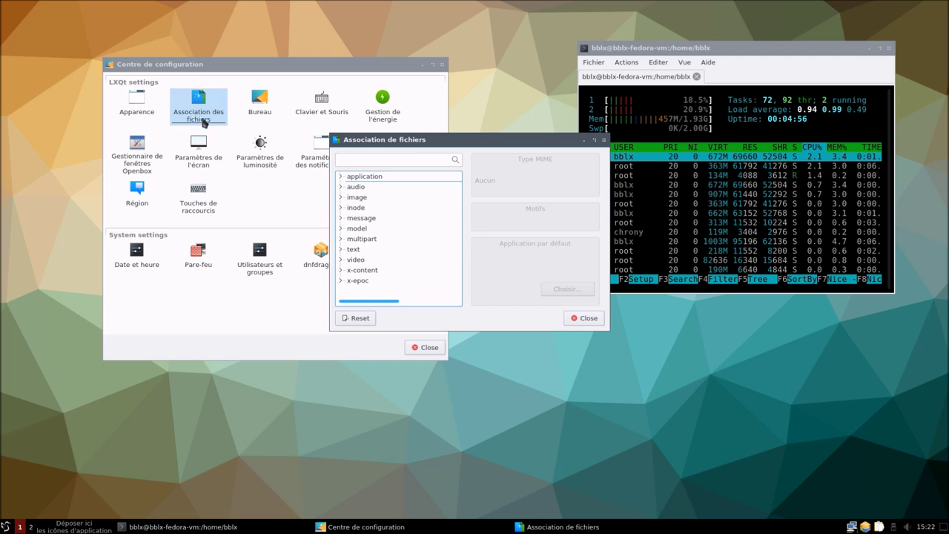
pyautogui.click(584, 317)
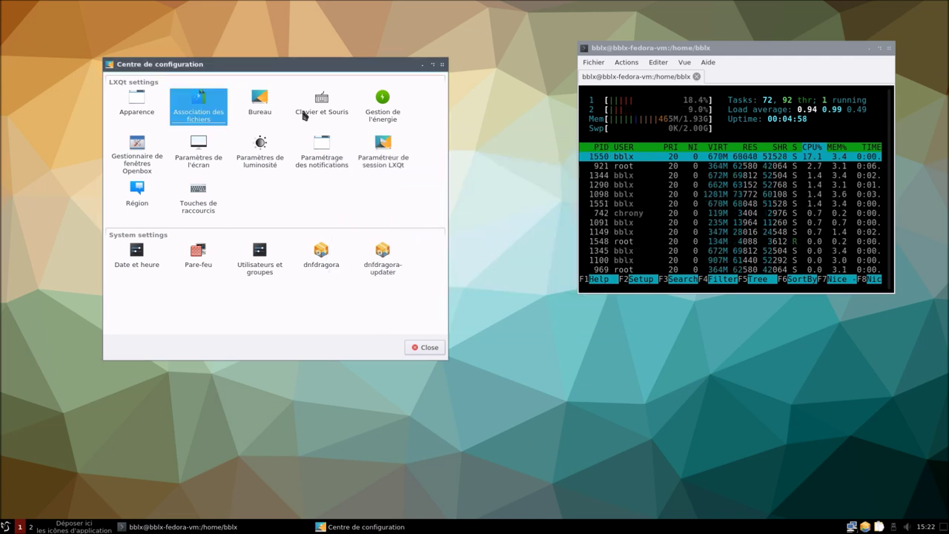
# Open desktop preferences, cancel a wallpaper browse, and close them without changes.
pyautogui.doubleClick(268, 103)
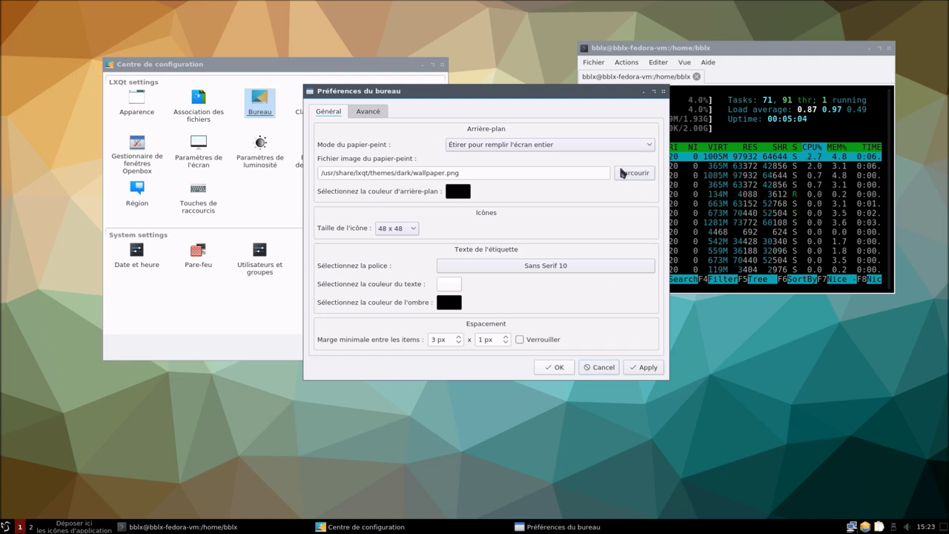
pyautogui.click(645, 175)
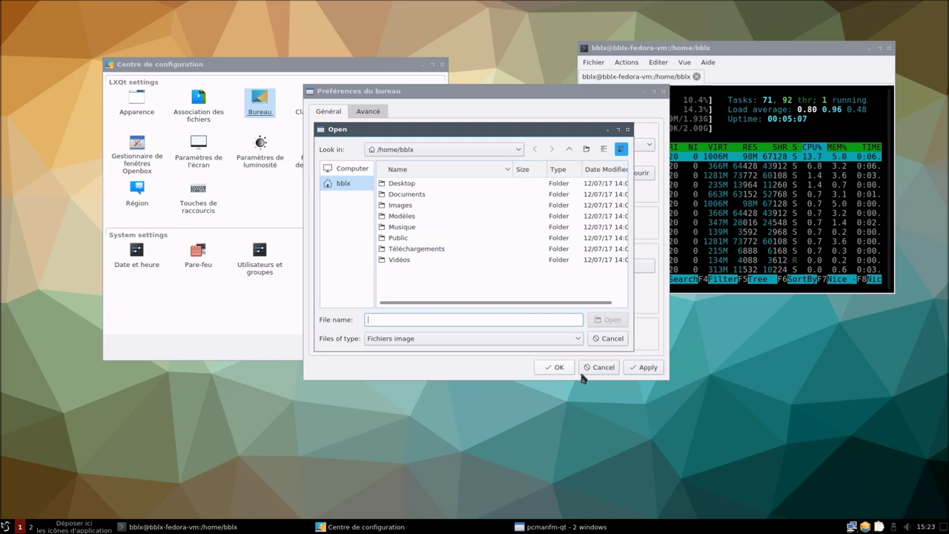
pyautogui.click(606, 338)
pyautogui.click(600, 367)
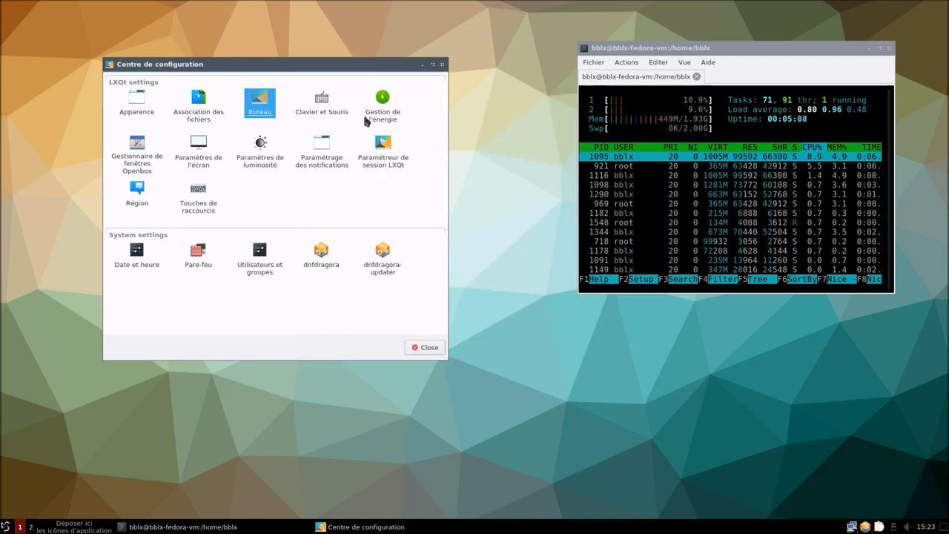
pyautogui.click(138, 145)
# Set the Openbox number of virtual desktops to 4.
pyautogui.doubleClick(139, 145)
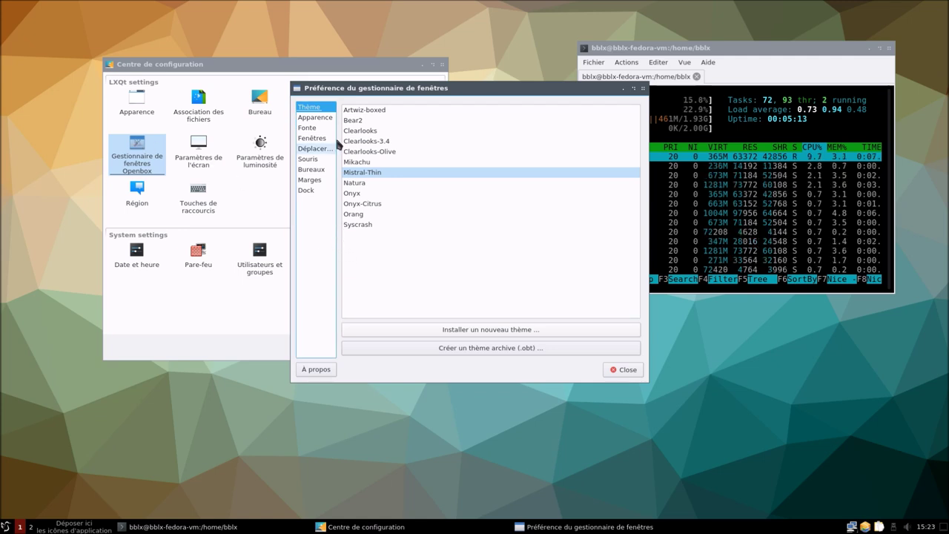
pyautogui.click(314, 117)
pyautogui.click(314, 128)
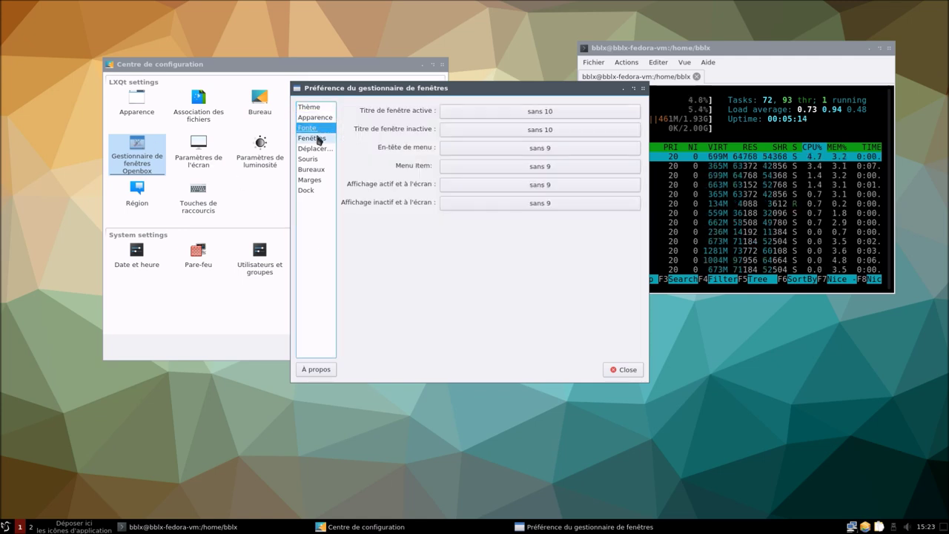
pyautogui.click(322, 140)
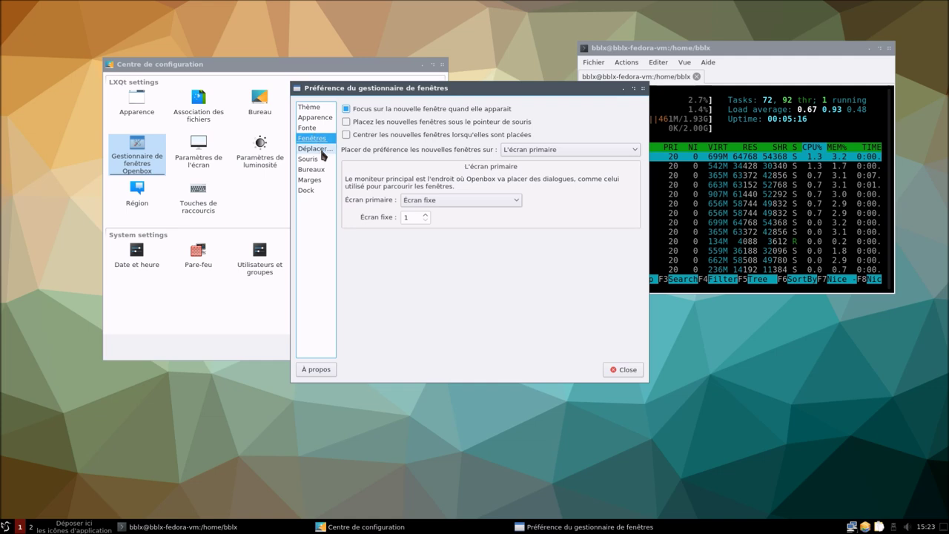
pyautogui.click(322, 150)
pyautogui.click(310, 159)
pyautogui.click(312, 169)
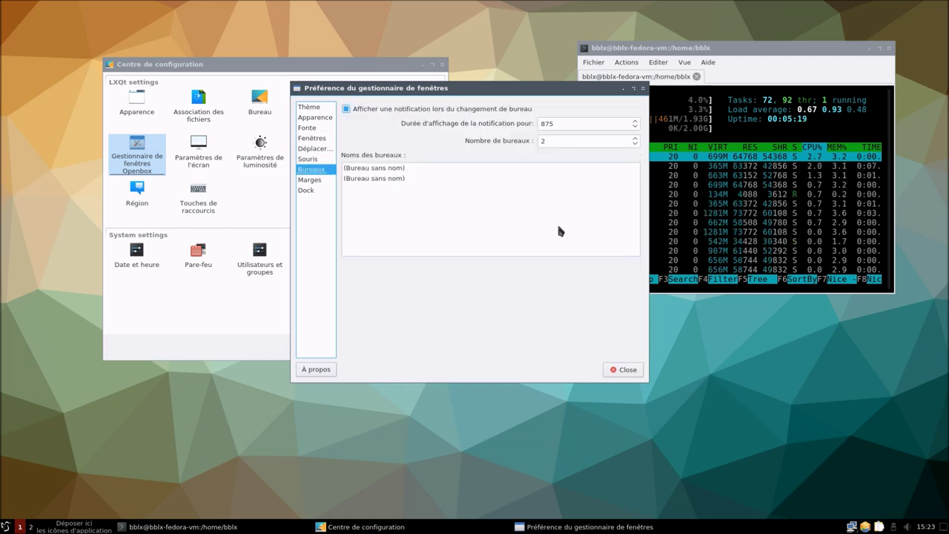
pyautogui.click(634, 137)
pyautogui.click(634, 137)
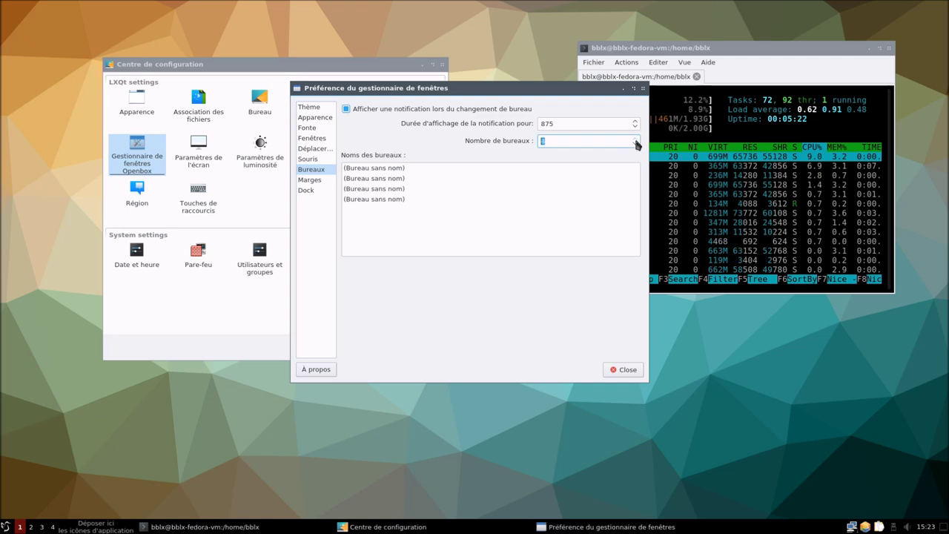
pyautogui.scroll(-4, 153, 490)
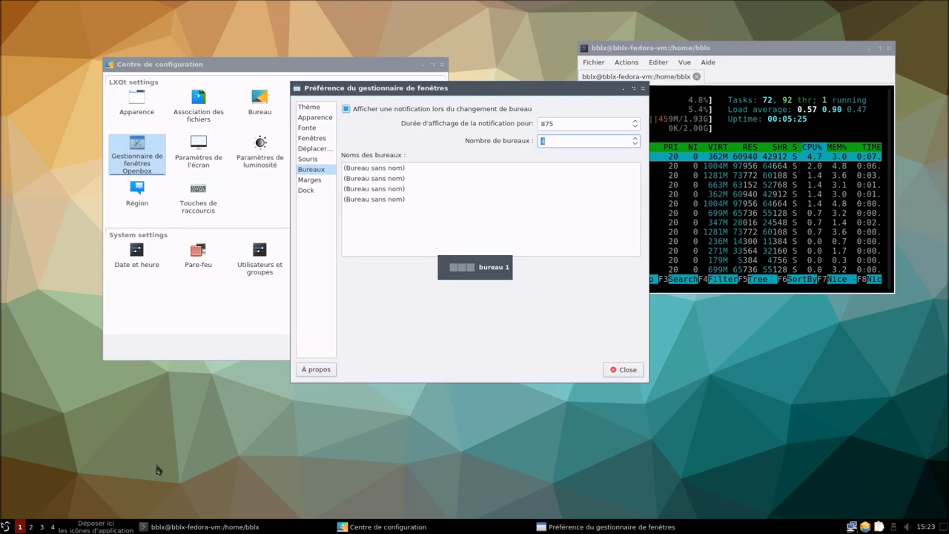
pyautogui.click(221, 458)
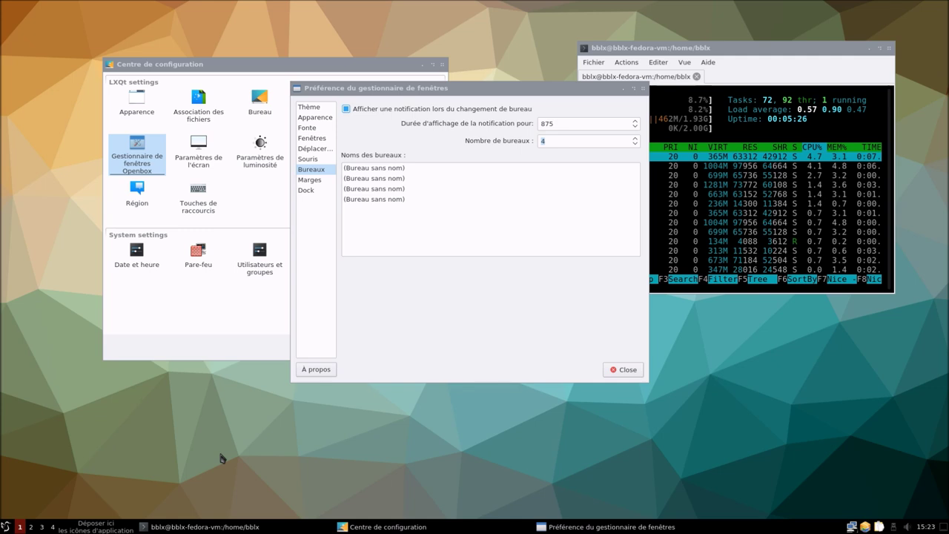
pyautogui.hotkey('alt', 'Tab')
pyautogui.hotkey('alt', 'Tab')
pyautogui.hotkey('alt', 'Tab')
pyautogui.hotkey('alt', 'Tab')
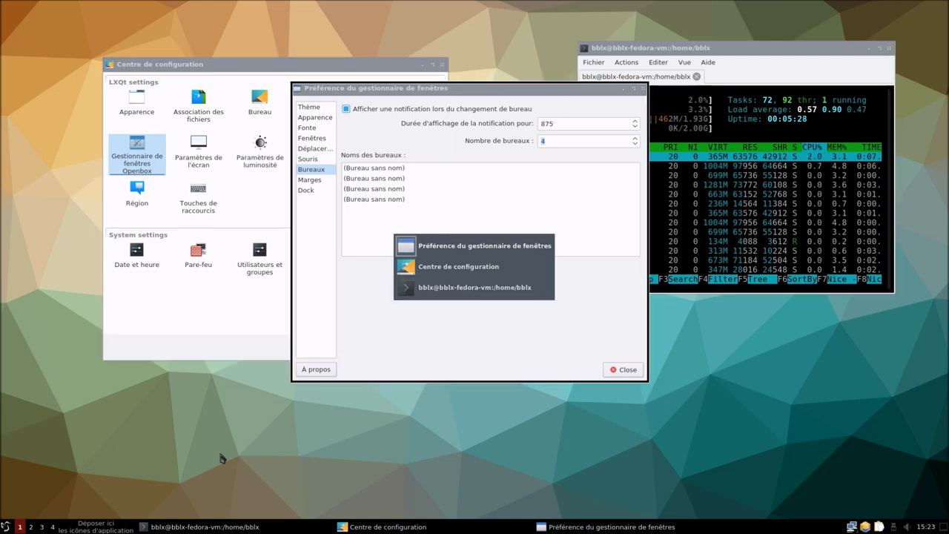
# Set the Openbox dock position to À gauche and close the preferences.
pyautogui.click(309, 180)
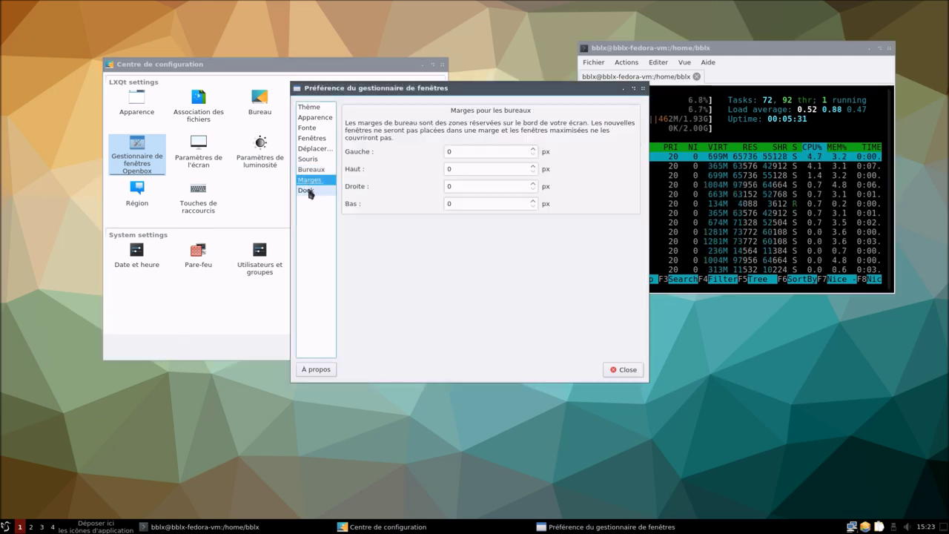
pyautogui.click(306, 191)
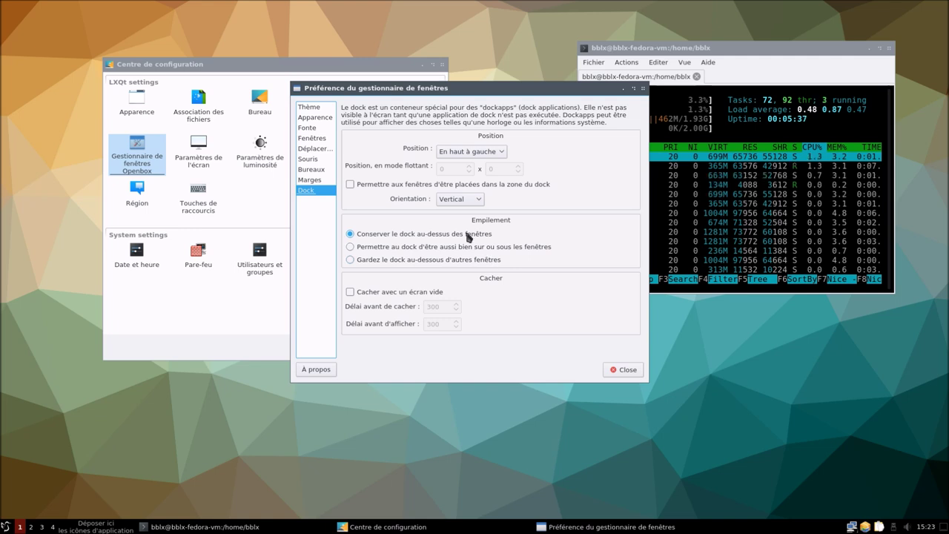
pyautogui.click(485, 152)
pyautogui.click(485, 175)
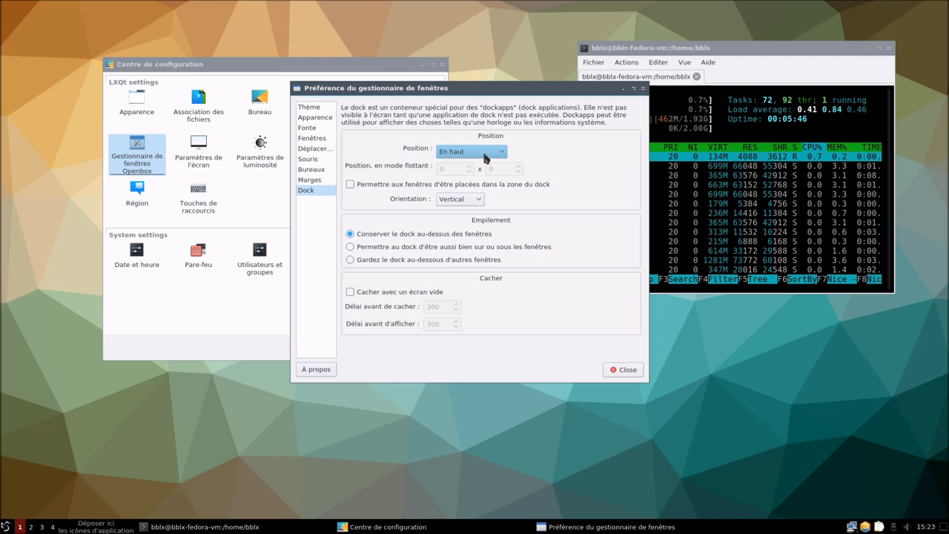
pyautogui.click(485, 158)
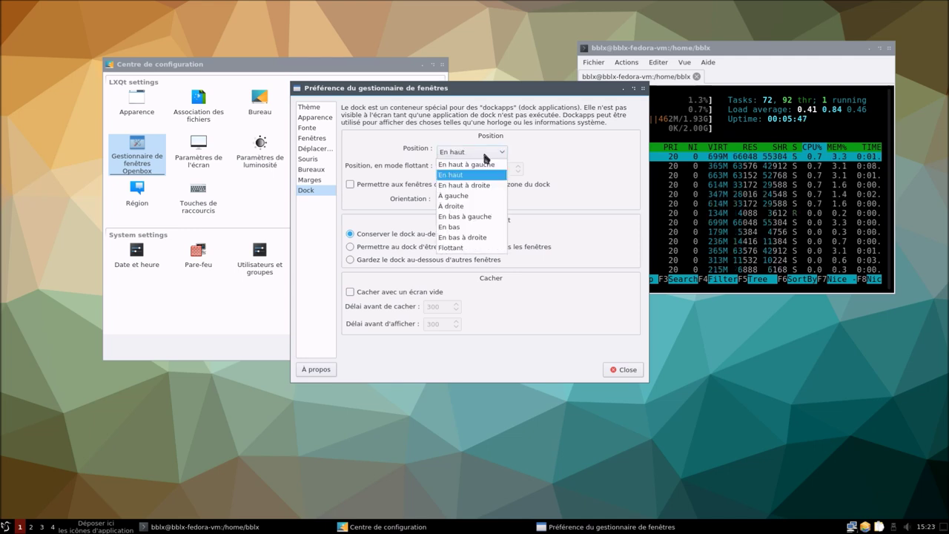
pyautogui.click(487, 194)
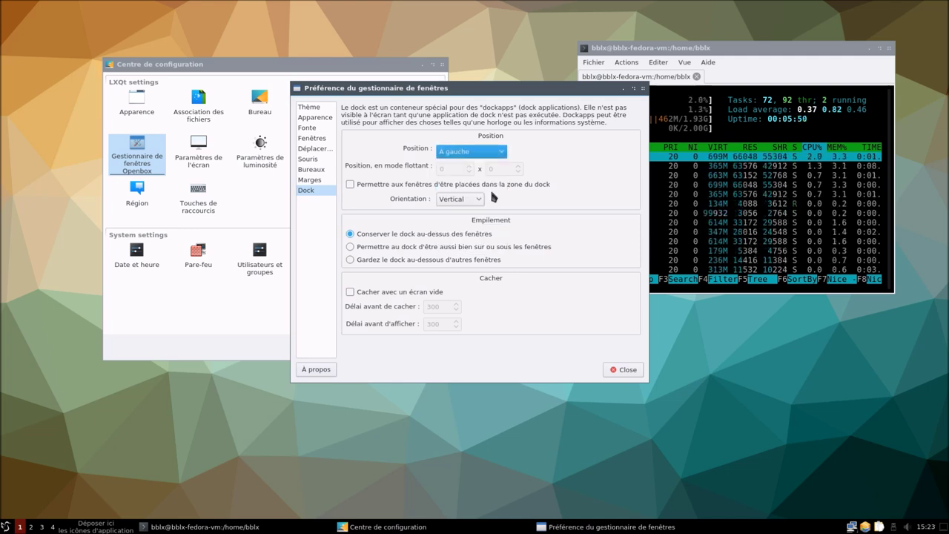
pyautogui.click(613, 373)
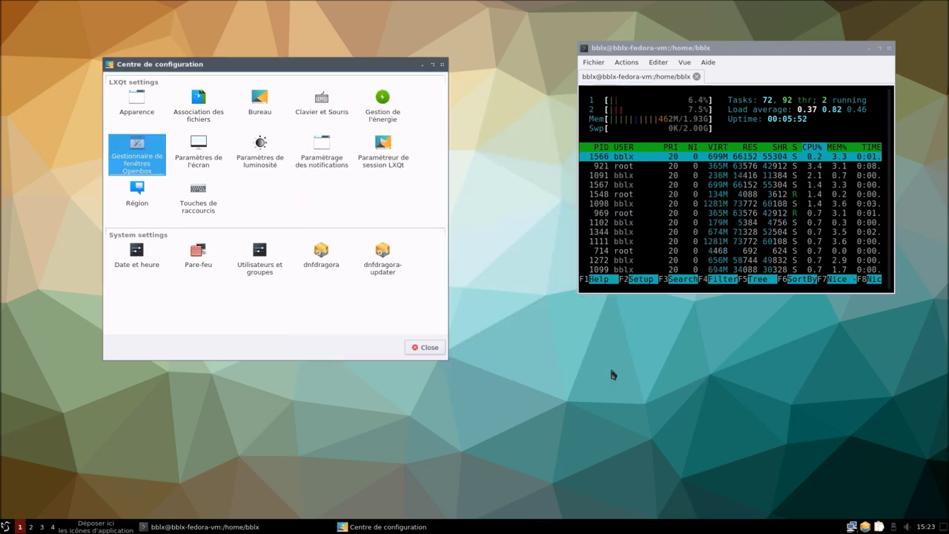
# Glance at the panel options and the display and brightness settings without changes.
pyautogui.rightClick(594, 528)
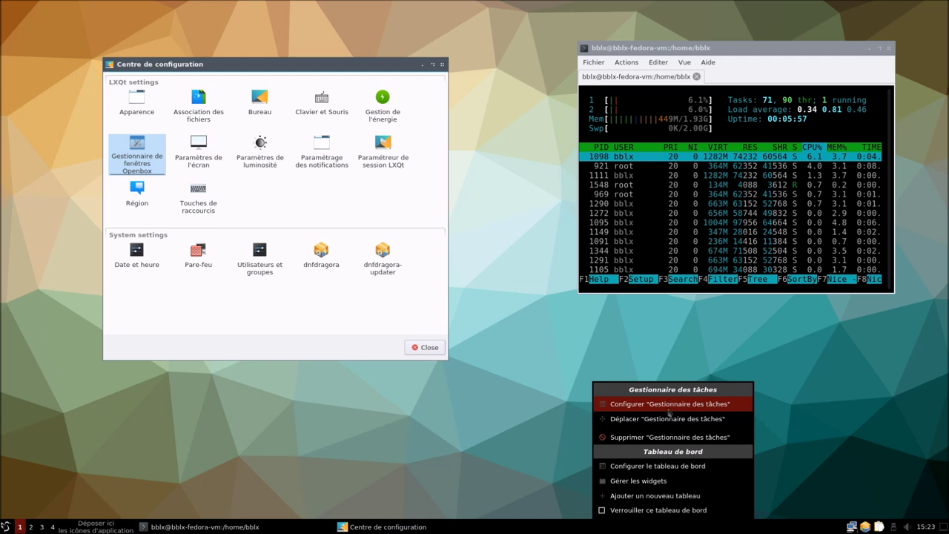
pyautogui.click(491, 453)
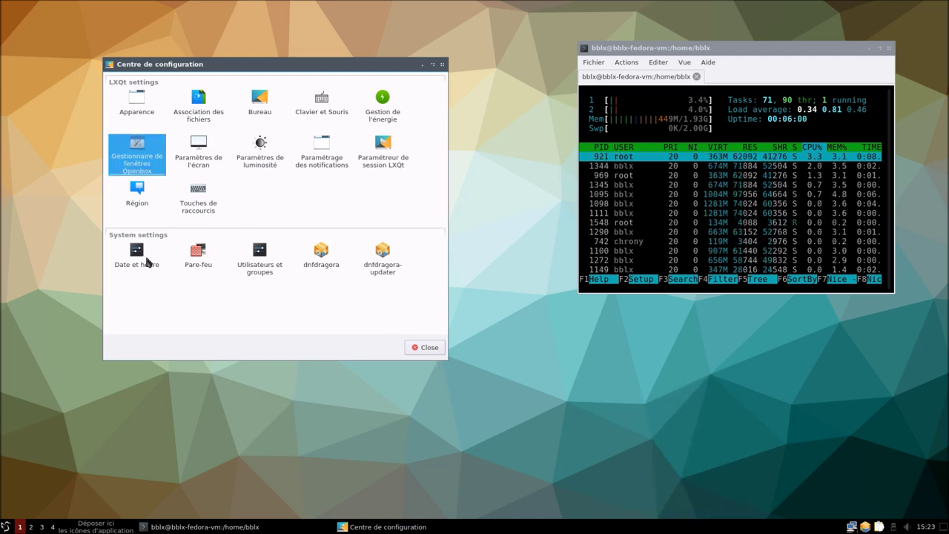
pyautogui.doubleClick(210, 164)
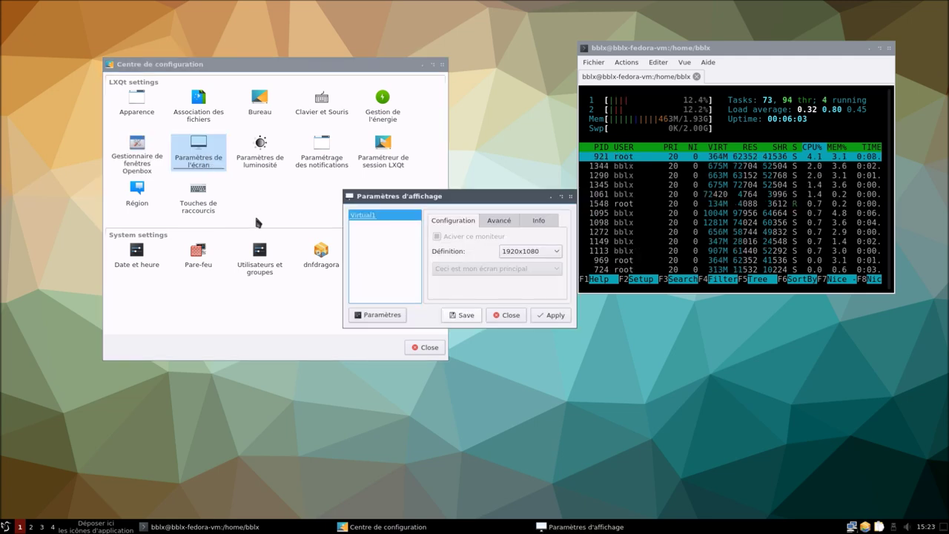
pyautogui.click(510, 316)
pyautogui.doubleClick(260, 162)
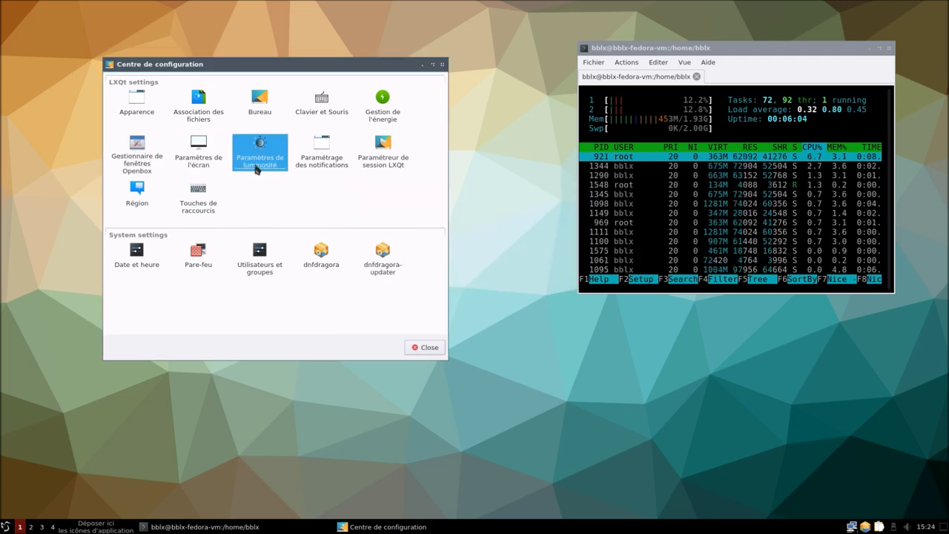
pyautogui.click(552, 279)
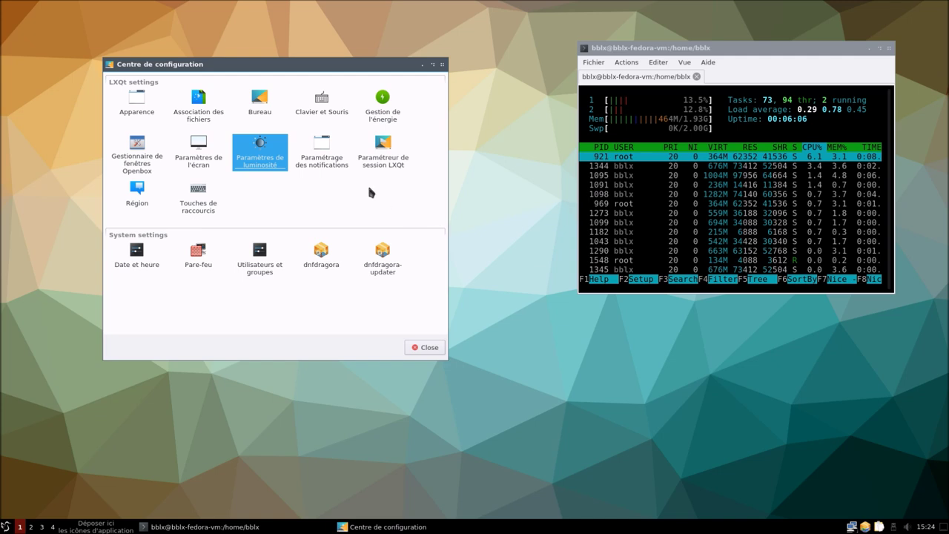
# Set notifications to appear in the top-right corner of the screen.
pyautogui.click(324, 163)
pyautogui.doubleClick(324, 164)
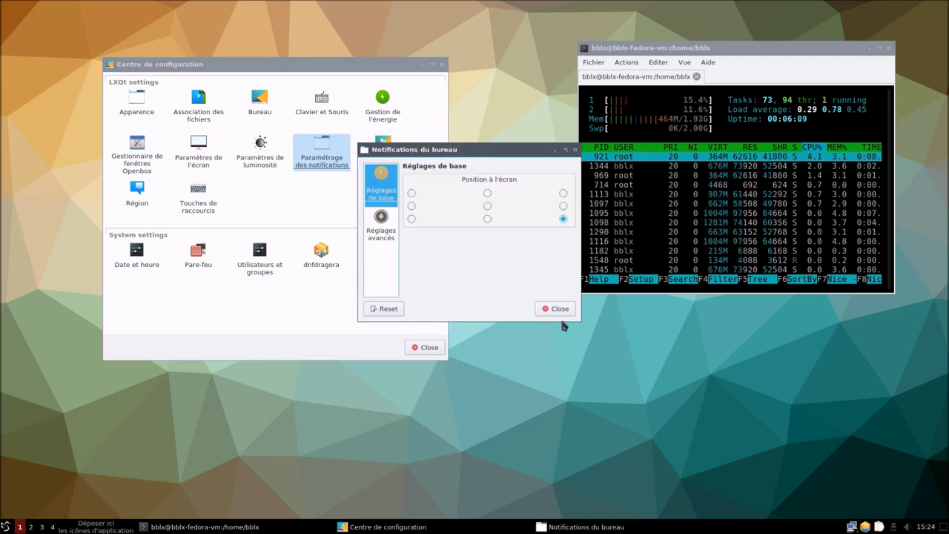
pyautogui.click(563, 194)
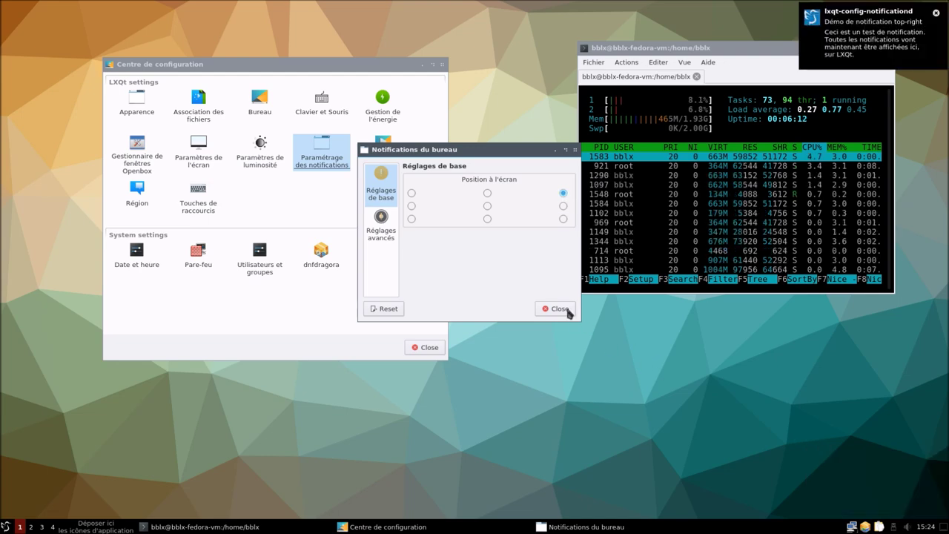
pyautogui.click(556, 309)
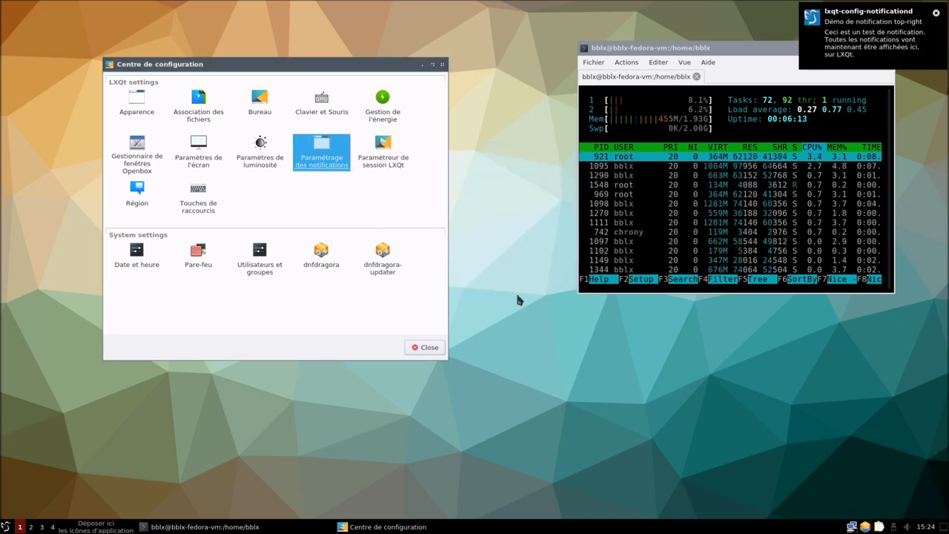
# Browse the LXQt session settings sections and close them unchanged.
pyautogui.doubleClick(391, 165)
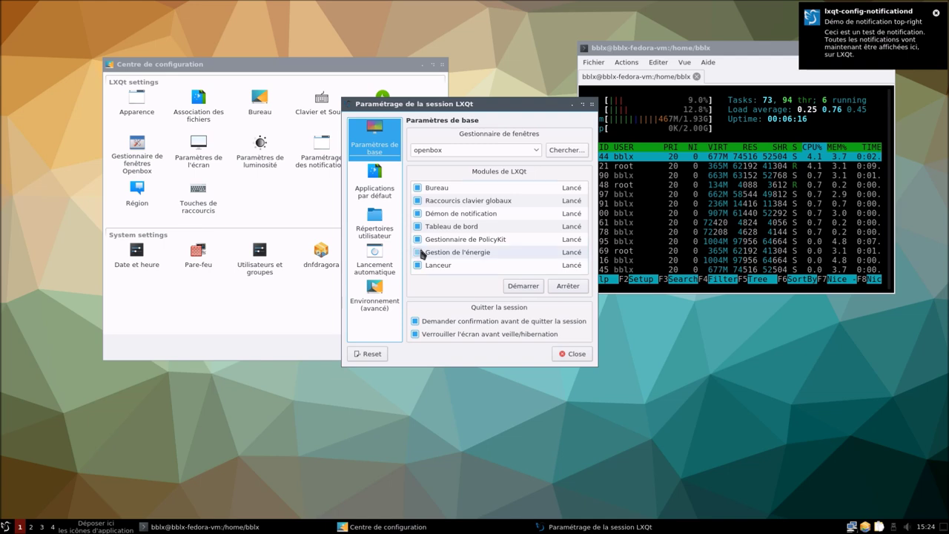
pyautogui.click(382, 181)
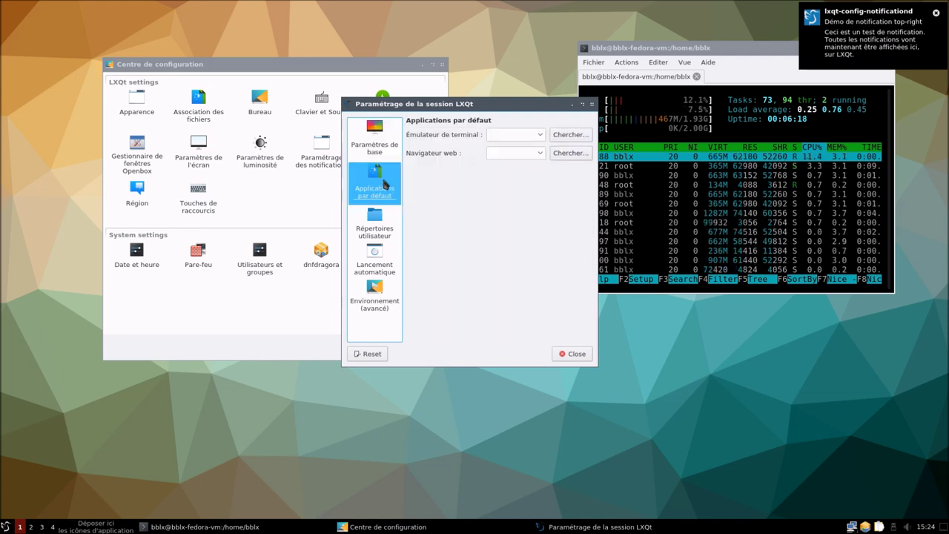
pyautogui.click(373, 227)
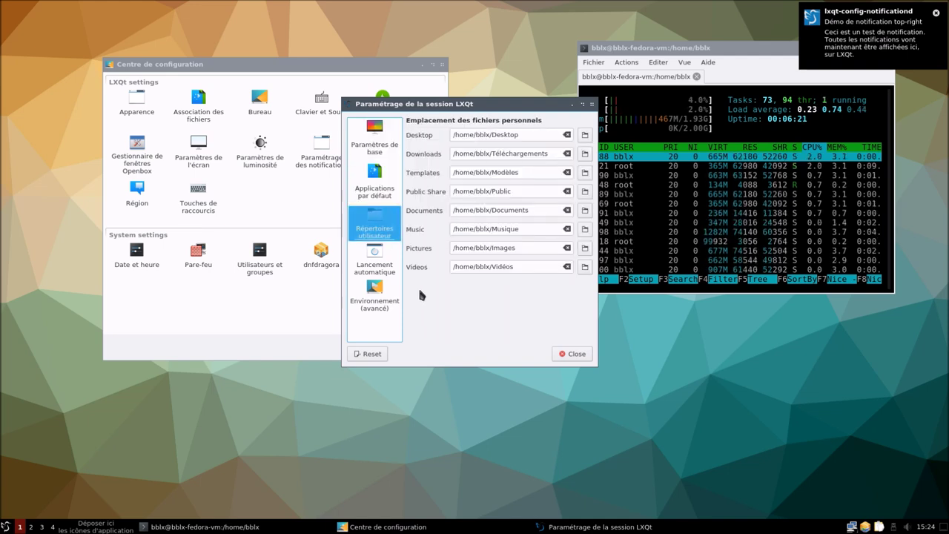
pyautogui.click(394, 275)
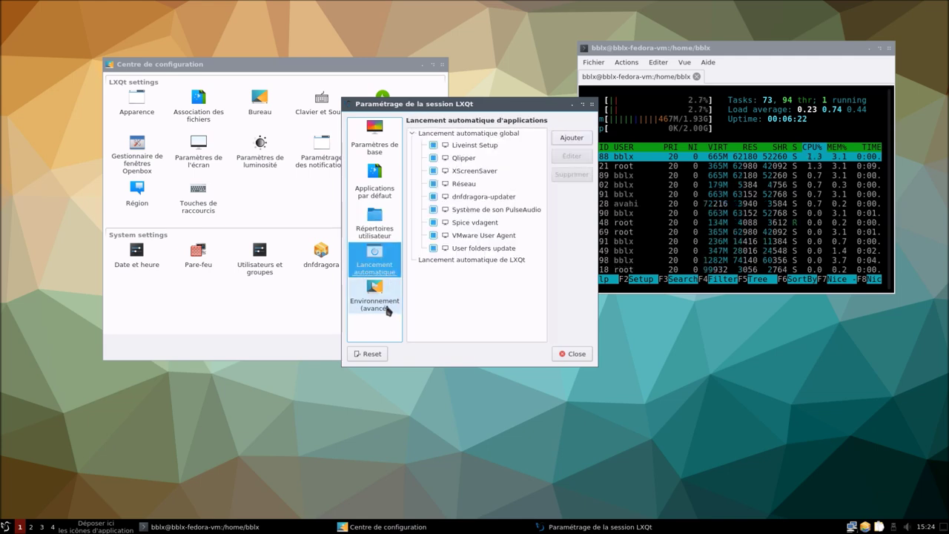
pyautogui.click(387, 310)
pyautogui.click(572, 353)
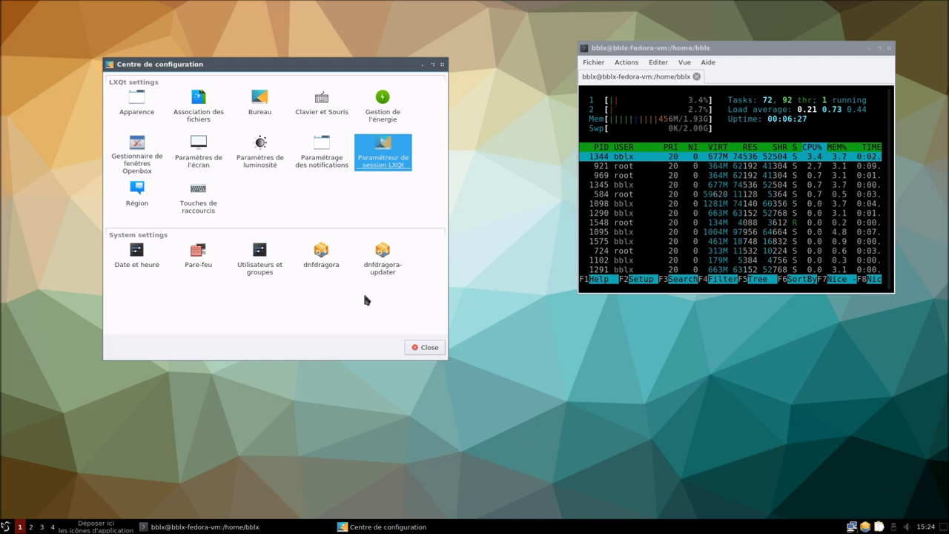
# Close the configuration centre and open the panel configuration dialog from the panel.
pyautogui.click(429, 347)
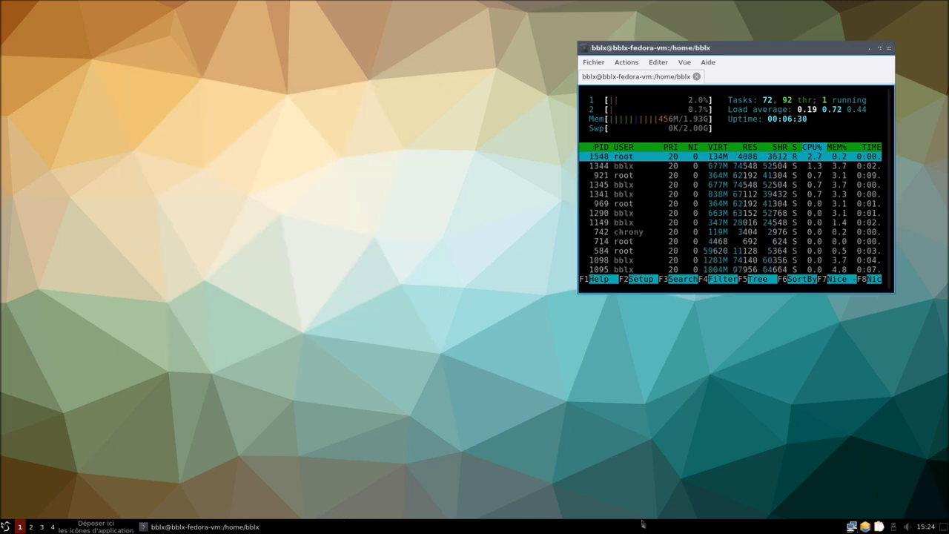
pyautogui.rightClick(642, 522)
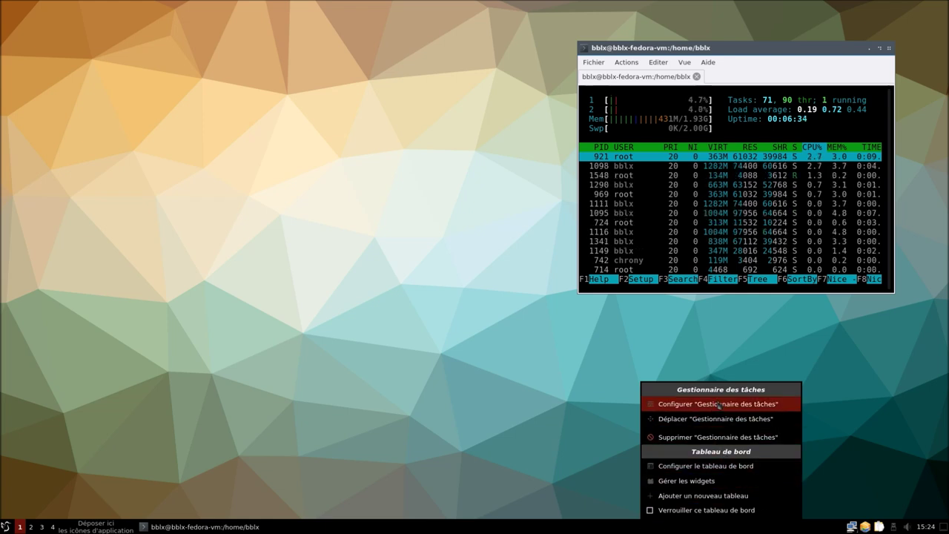
pyautogui.click(745, 466)
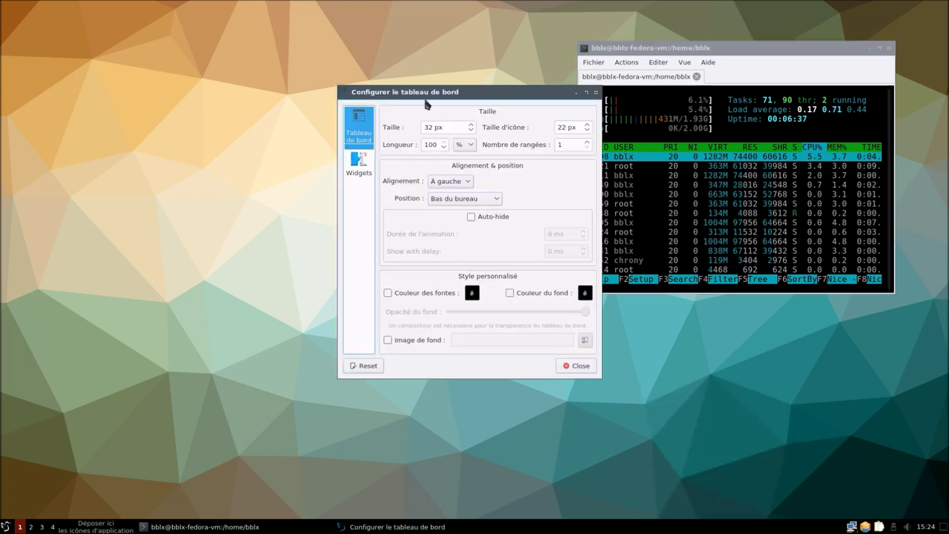
pyautogui.moveTo(423, 94); pyautogui.dragTo(303, 124)
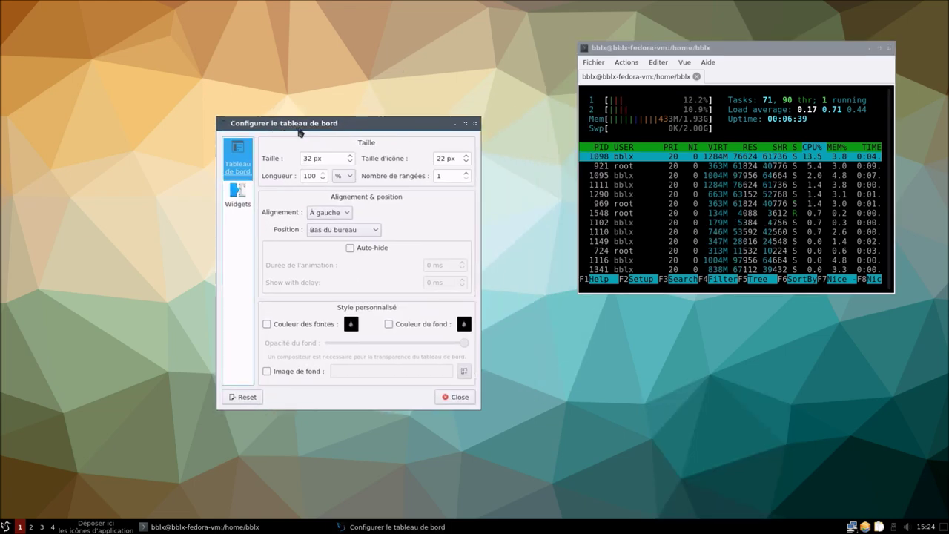
# Raise the panel Taille to 64 px.
pyautogui.click(351, 156)
pyautogui.click(351, 156)
pyautogui.click(352, 157)
pyautogui.click(353, 157)
pyautogui.click(353, 157)
pyautogui.click(352, 157)
pyautogui.click(352, 157)
pyautogui.click(353, 157)
pyautogui.click(352, 157)
pyautogui.click(352, 157)
pyautogui.click(352, 157)
pyautogui.click(352, 157)
pyautogui.click(352, 157)
pyautogui.click(353, 157)
pyautogui.click(352, 157)
pyautogui.click(352, 157)
pyautogui.click(352, 157)
pyautogui.click(353, 157)
pyautogui.click(352, 157)
pyautogui.click(352, 157)
pyautogui.click(352, 158)
pyautogui.click(352, 157)
pyautogui.click(352, 157)
pyautogui.click(352, 157)
pyautogui.click(352, 157)
pyautogui.click(352, 157)
pyautogui.click(352, 157)
pyautogui.click(353, 157)
pyautogui.click(352, 157)
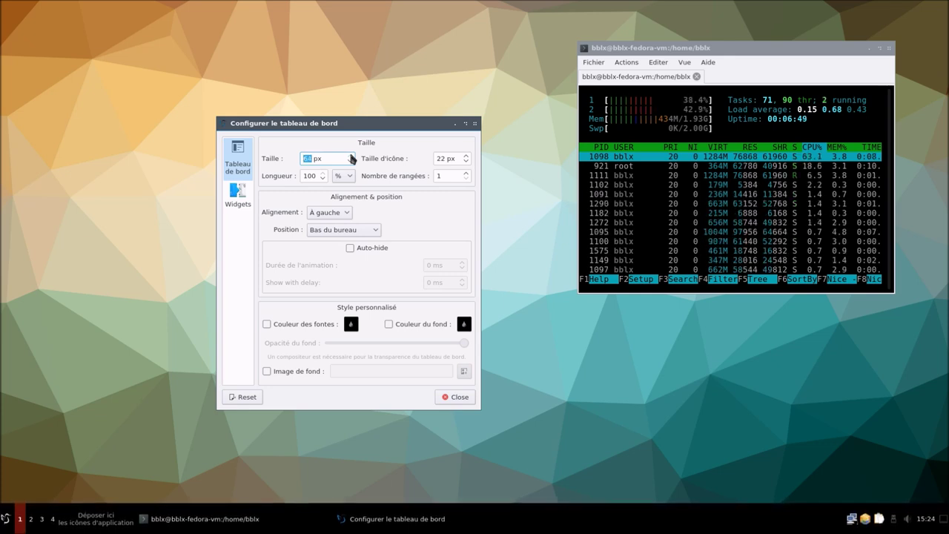
# Raise the panel Taille d'icône from 22 px to 62 px.
pyautogui.click(467, 155)
pyautogui.click(466, 156)
pyautogui.click(467, 155)
pyautogui.click(467, 156)
pyautogui.click(466, 155)
pyautogui.click(466, 155)
pyautogui.click(467, 155)
pyautogui.click(467, 156)
pyautogui.click(466, 156)
pyautogui.click(467, 156)
pyautogui.click(466, 156)
pyautogui.click(467, 155)
pyautogui.click(467, 156)
pyautogui.click(467, 156)
pyautogui.click(466, 155)
pyautogui.click(466, 156)
pyautogui.click(466, 156)
pyautogui.click(466, 155)
pyautogui.click(466, 155)
pyautogui.click(466, 156)
pyautogui.click(467, 156)
pyautogui.click(466, 156)
pyautogui.click(467, 156)
pyautogui.click(467, 156)
pyautogui.click(466, 156)
pyautogui.click(466, 156)
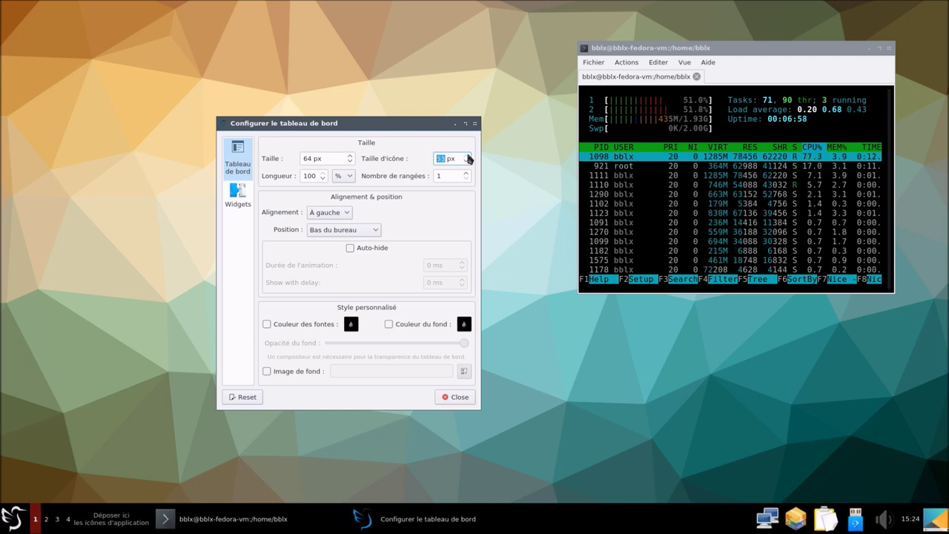
pyautogui.click(466, 155)
pyautogui.click(466, 156)
pyautogui.click(467, 155)
pyautogui.click(467, 155)
pyautogui.click(467, 156)
pyautogui.click(466, 155)
pyautogui.click(467, 156)
pyautogui.click(467, 156)
pyautogui.click(467, 156)
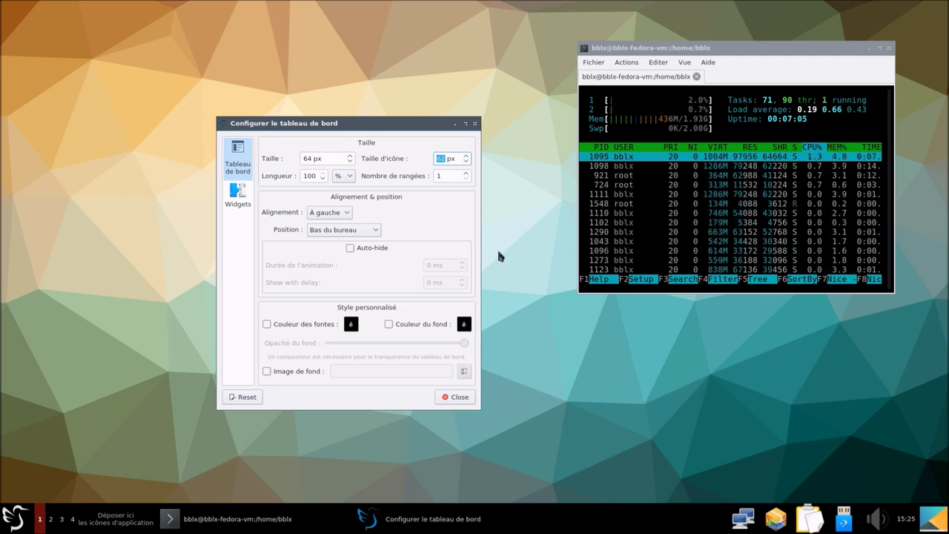
# Keep the panel length in percent and adjust the panel's row count.
pyautogui.click(349, 181)
pyautogui.click(351, 184)
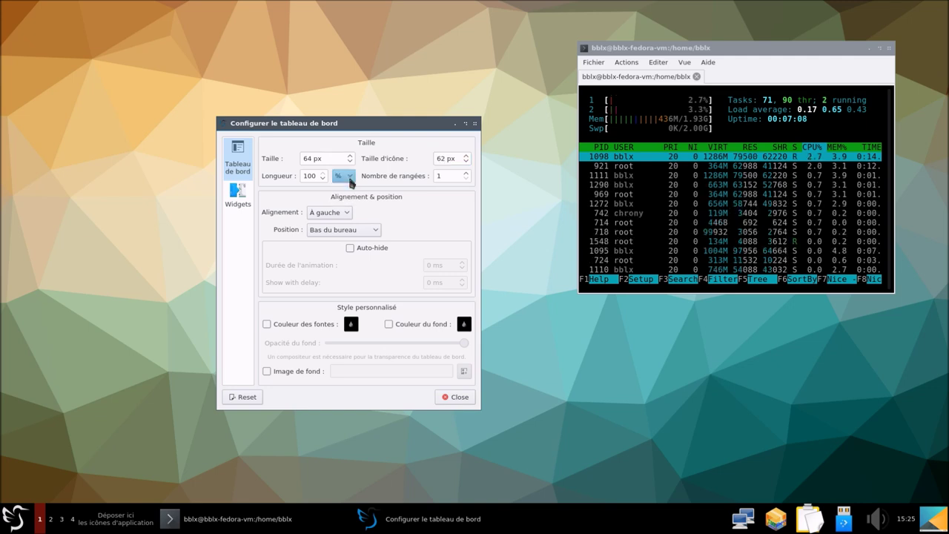
pyautogui.click(467, 173)
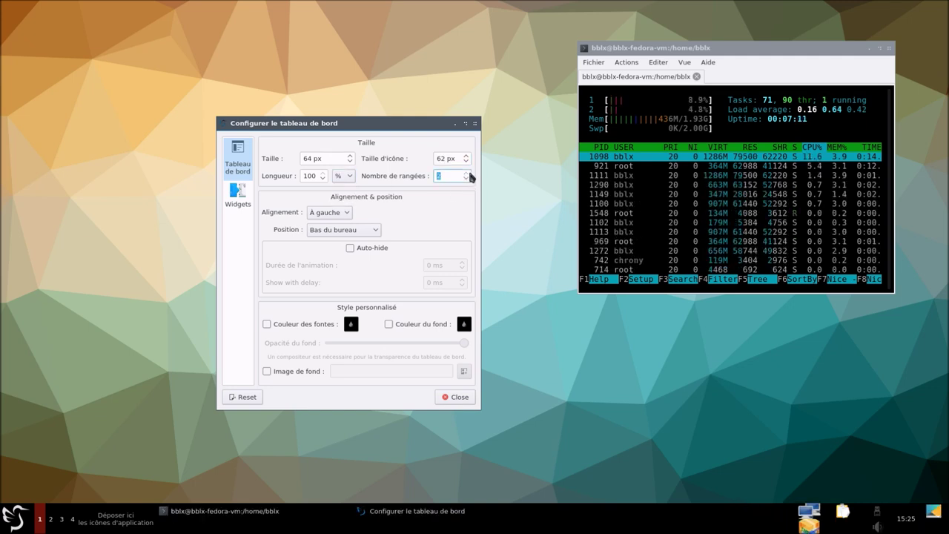
pyautogui.scroll(-1, 467, 178)
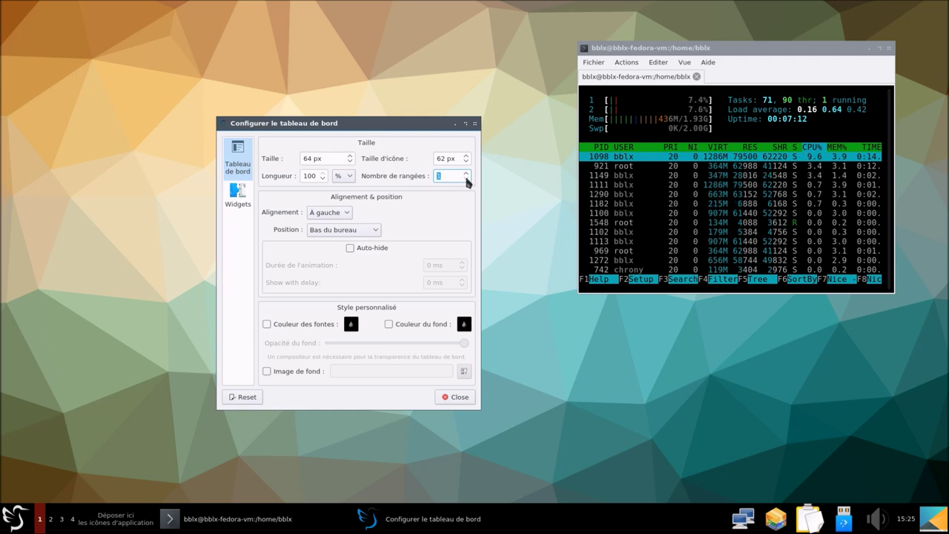
# Try top and left positions, then settle the panel at Bas du bureau and list its widgets.
pyautogui.click(356, 230)
pyautogui.click(352, 244)
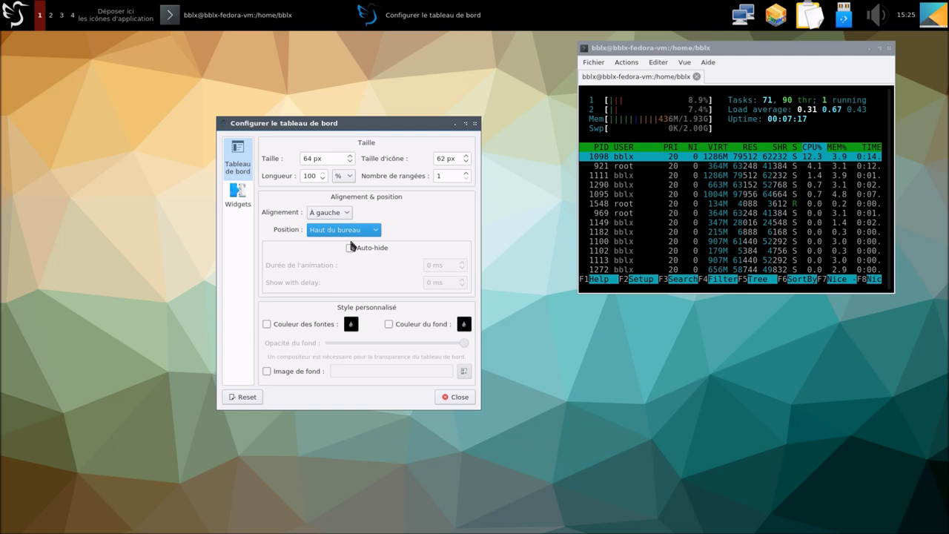
pyautogui.click(352, 231)
pyautogui.click(355, 253)
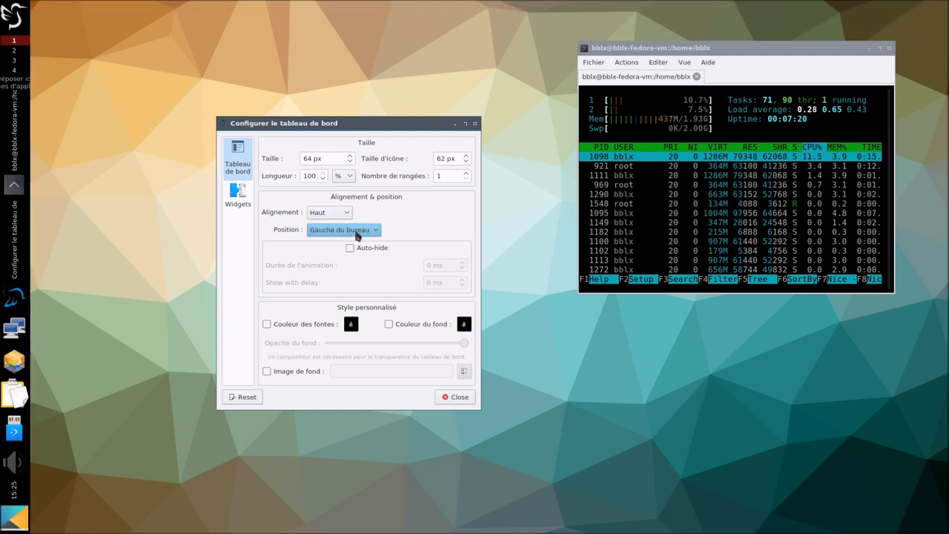
pyautogui.click(358, 234)
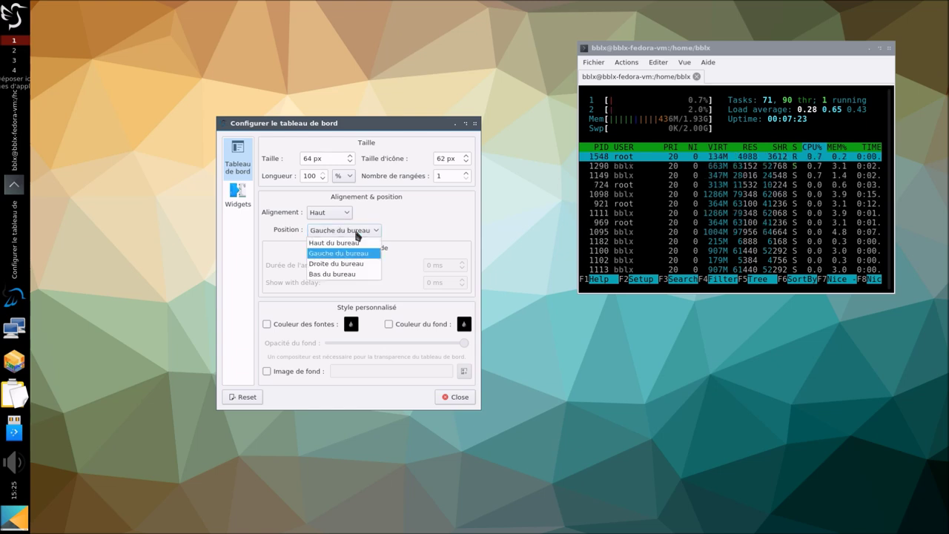
pyautogui.click(356, 243)
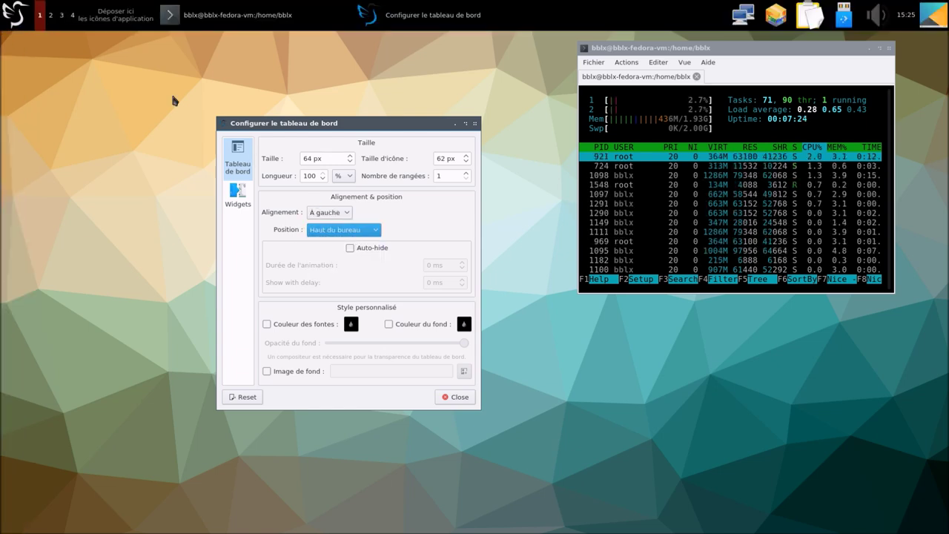
pyautogui.click(15, 15)
pyautogui.press('Escape')
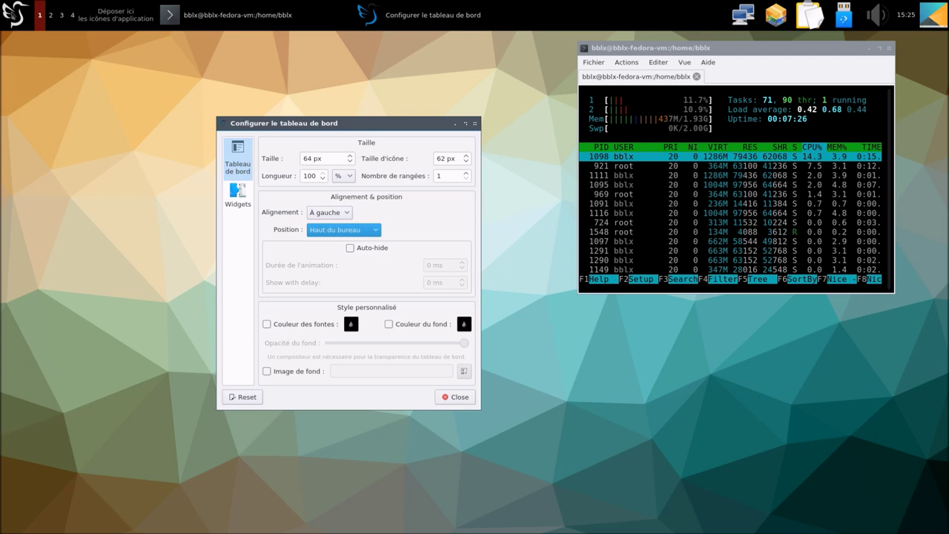
pyautogui.click(330, 216)
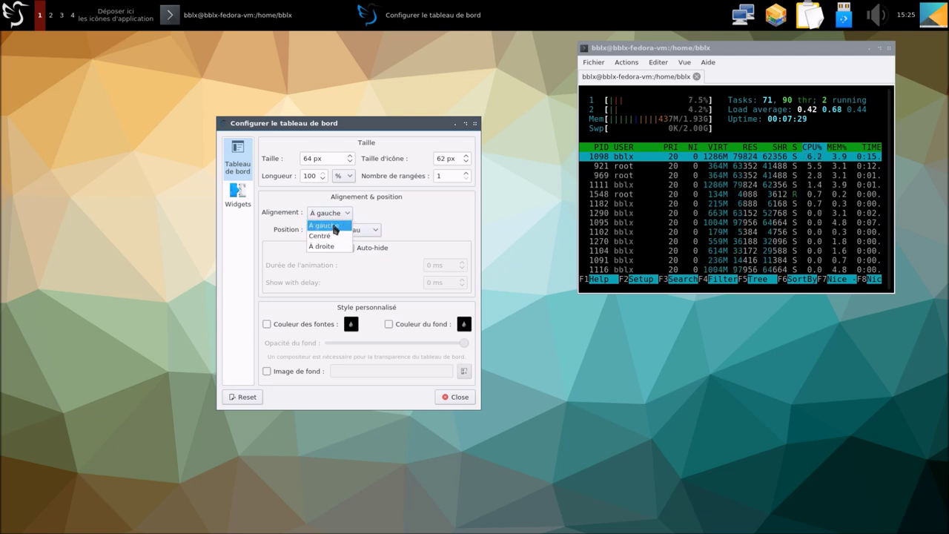
pyautogui.click(335, 226)
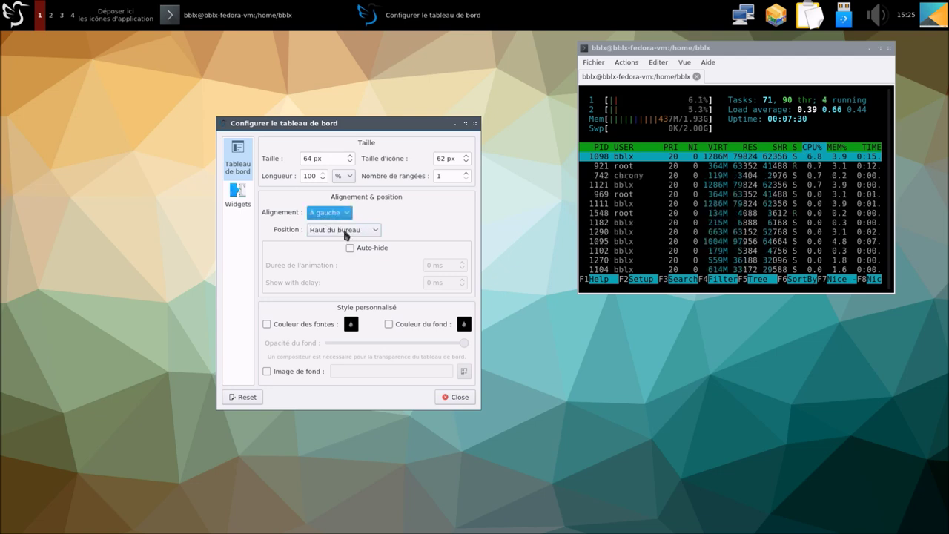
pyautogui.click(345, 232)
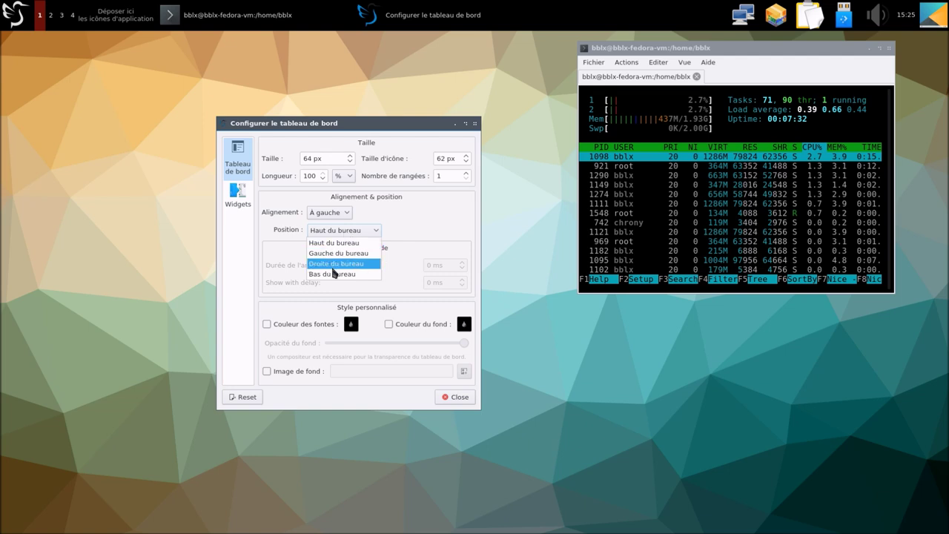
pyautogui.click(333, 273)
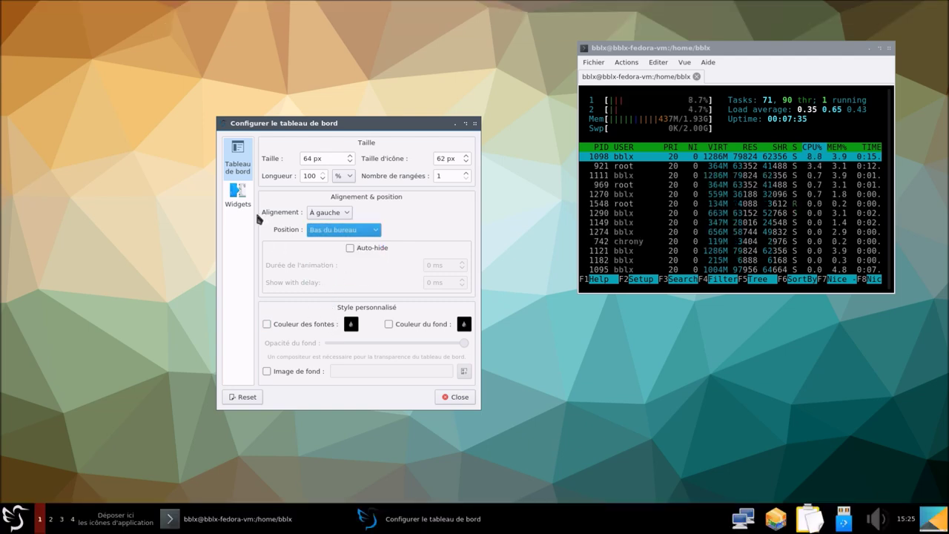
pyautogui.click(237, 194)
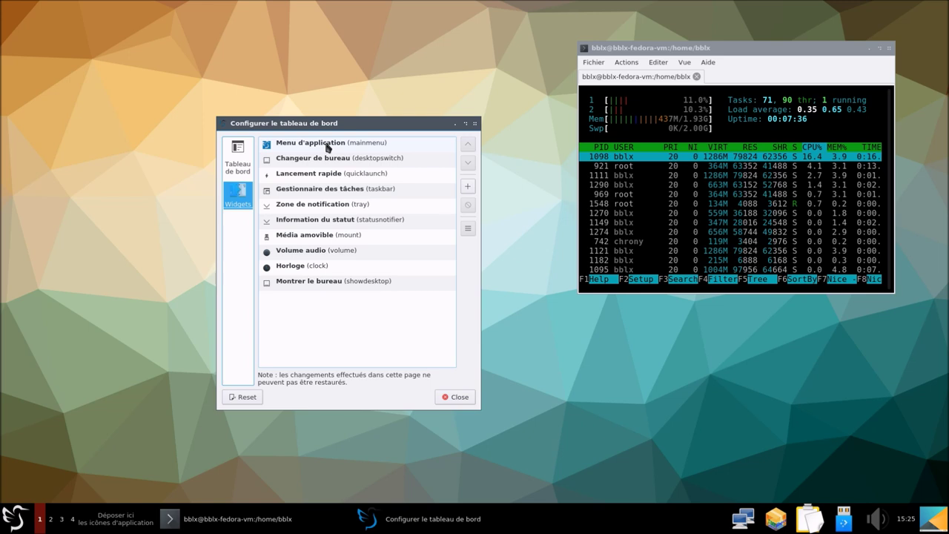
# Add the Charge du processeur widget to the panel and close the widget catalogue.
pyautogui.click(467, 186)
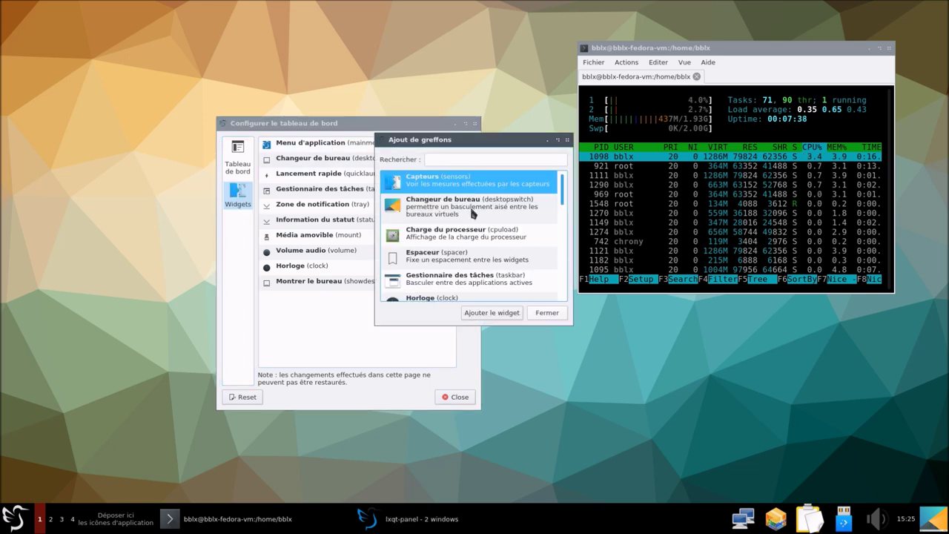
pyautogui.click(508, 236)
pyautogui.click(491, 315)
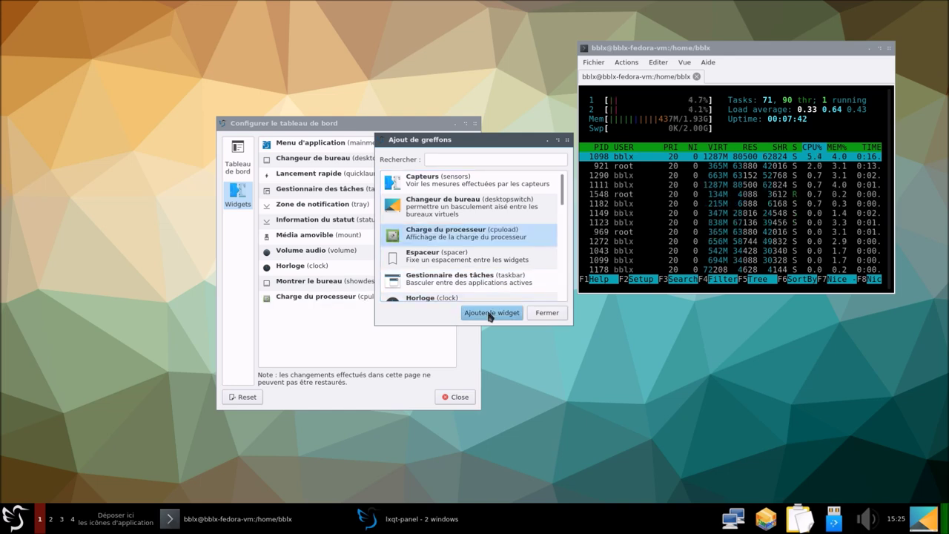
pyautogui.rightClick(925, 519)
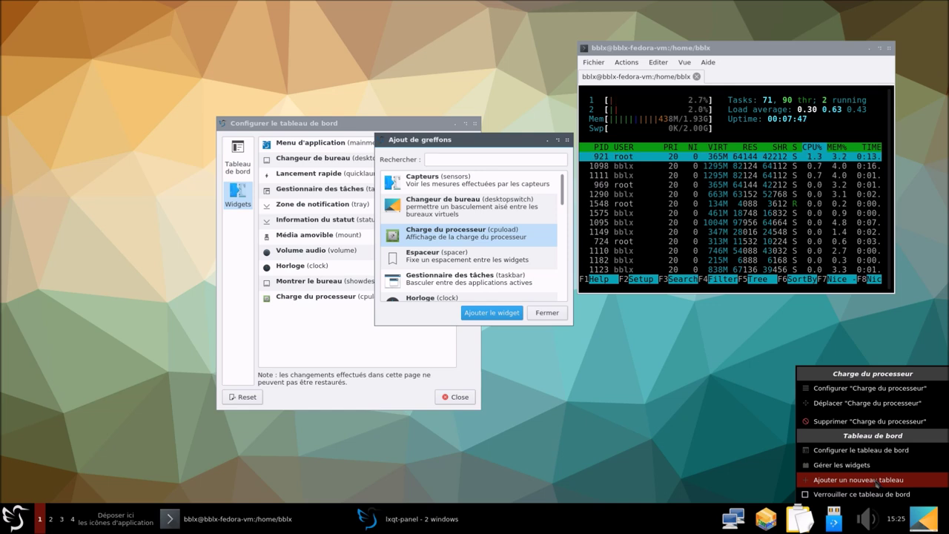
pyautogui.click(543, 317)
pyautogui.click(545, 312)
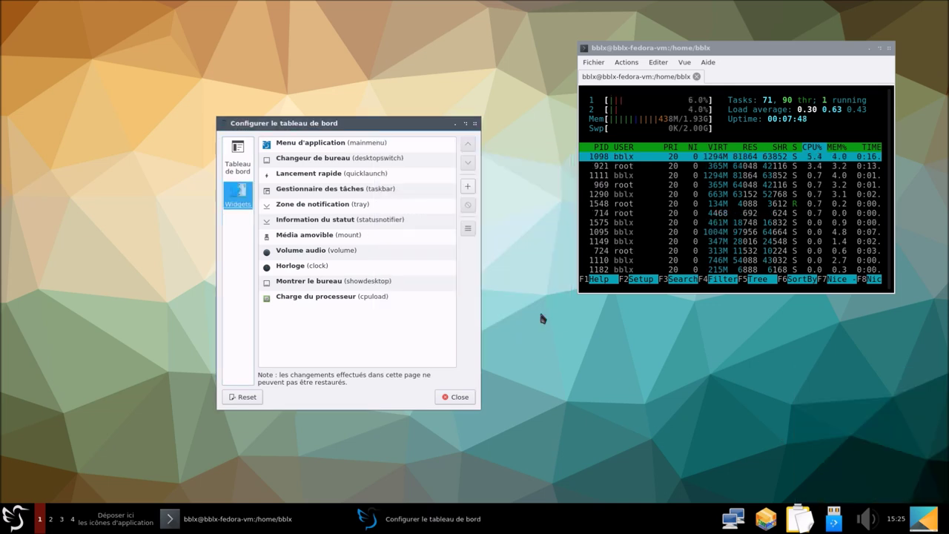
# Move Charge du processeur so it sits right after Gestionnaire des tâches.
pyautogui.click(339, 297)
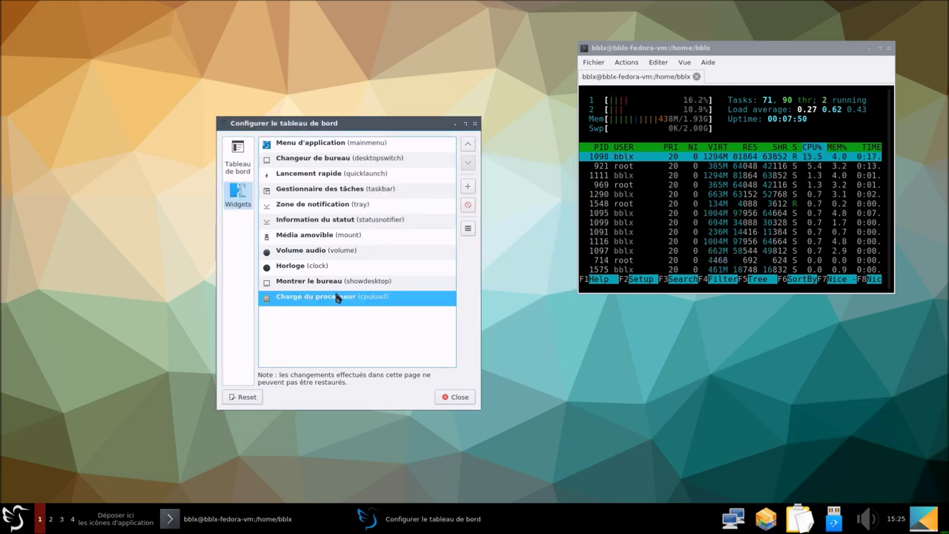
pyautogui.click(469, 147)
pyautogui.click(469, 147)
pyautogui.click(469, 147)
pyautogui.click(468, 147)
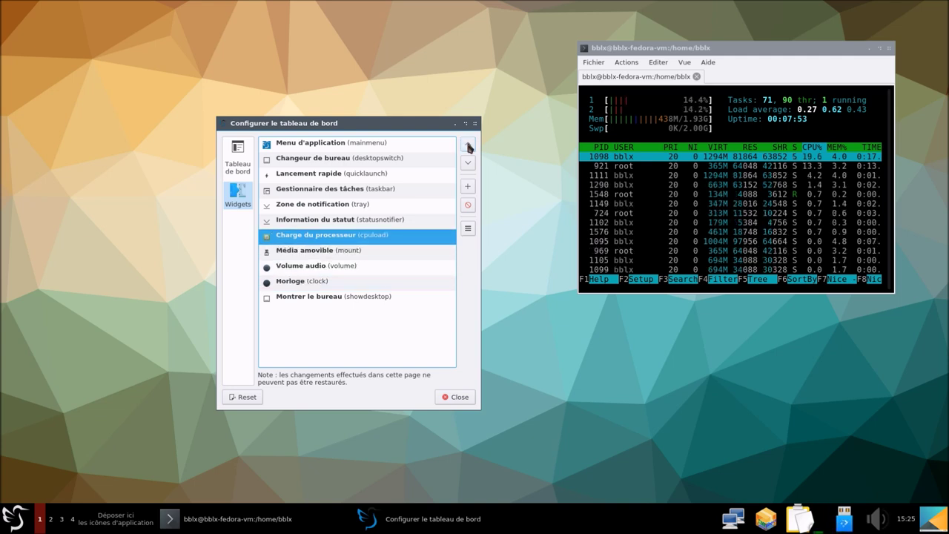
pyautogui.click(469, 147)
pyautogui.click(469, 146)
pyautogui.click(469, 146)
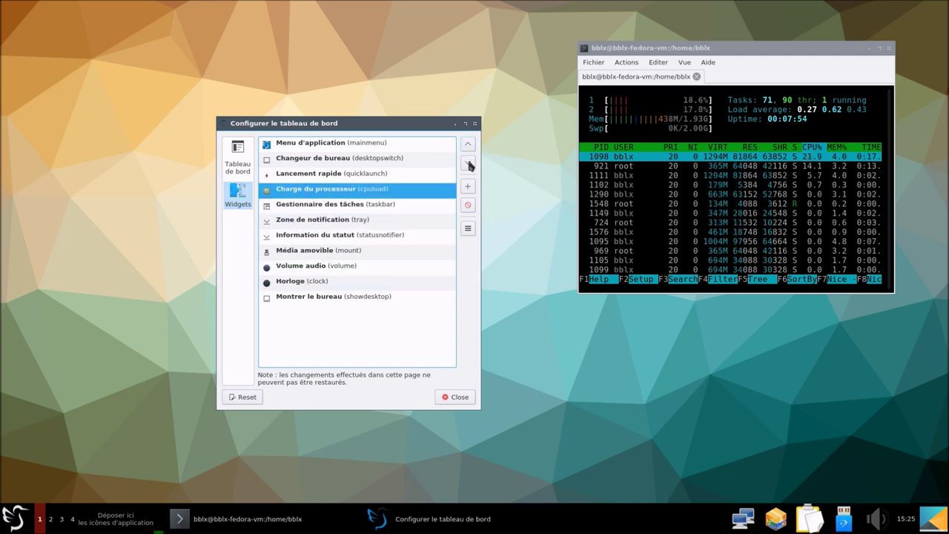
pyautogui.click(469, 163)
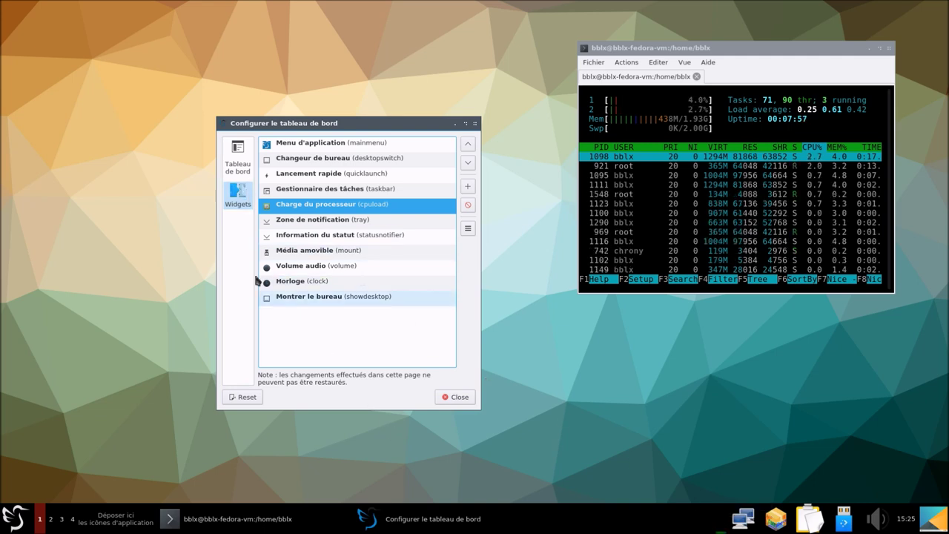
pyautogui.click(467, 186)
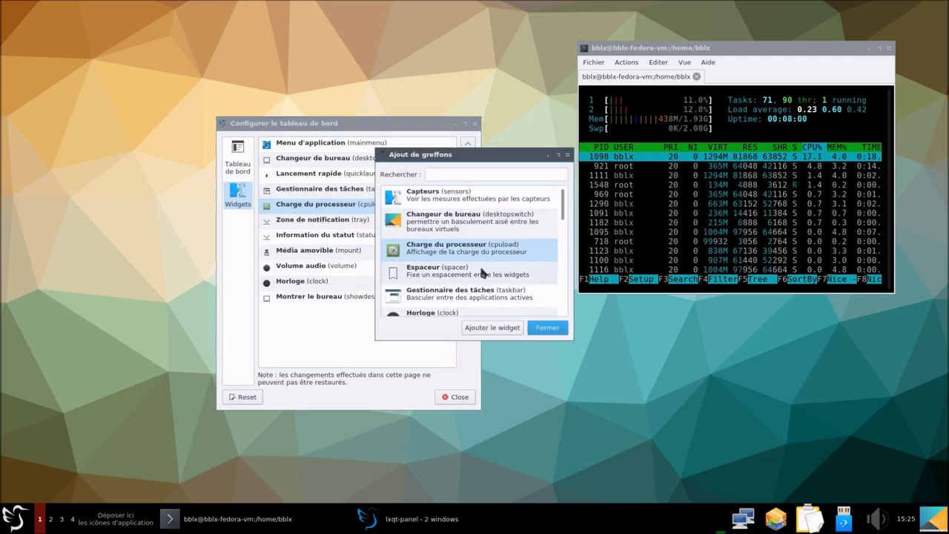
# Find Statistiques du système in Ajout de greffons and add it to the panel.
pyautogui.scroll(-3, 479, 264)
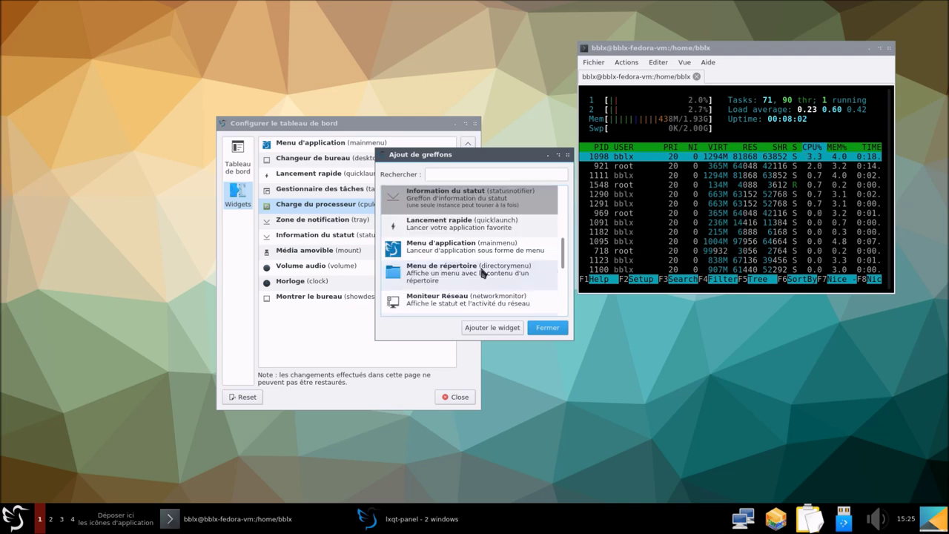
pyautogui.scroll(-3, 481, 273)
pyautogui.scroll(3, 481, 273)
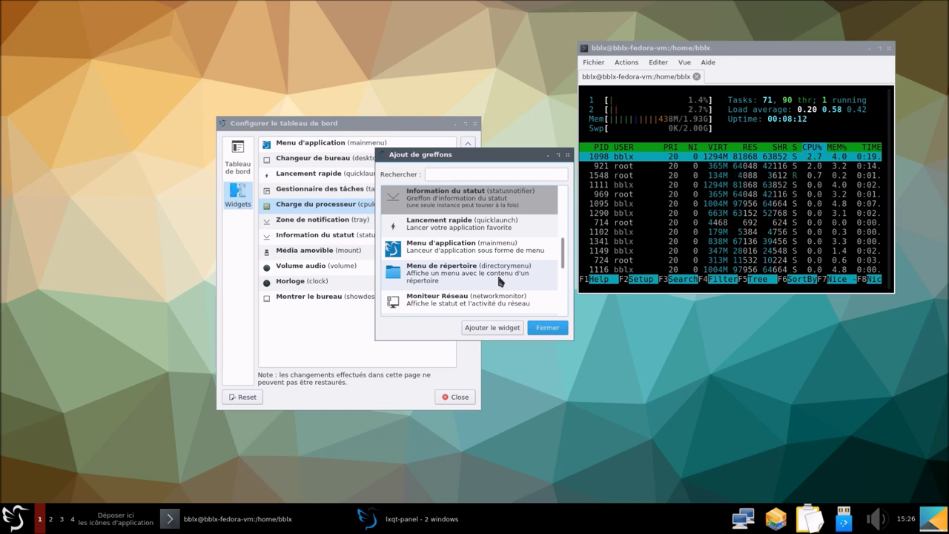
pyautogui.scroll(-3, 500, 282)
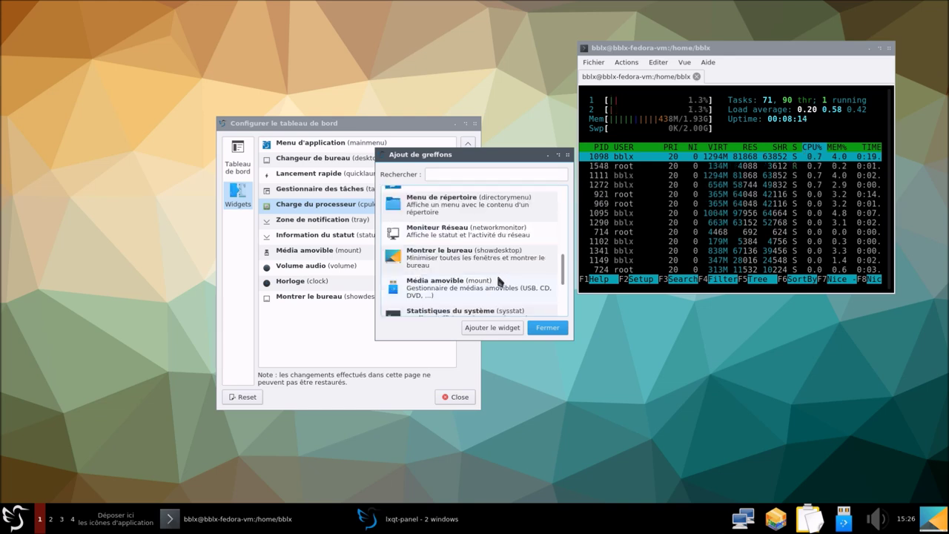
pyautogui.scroll(-5, 500, 282)
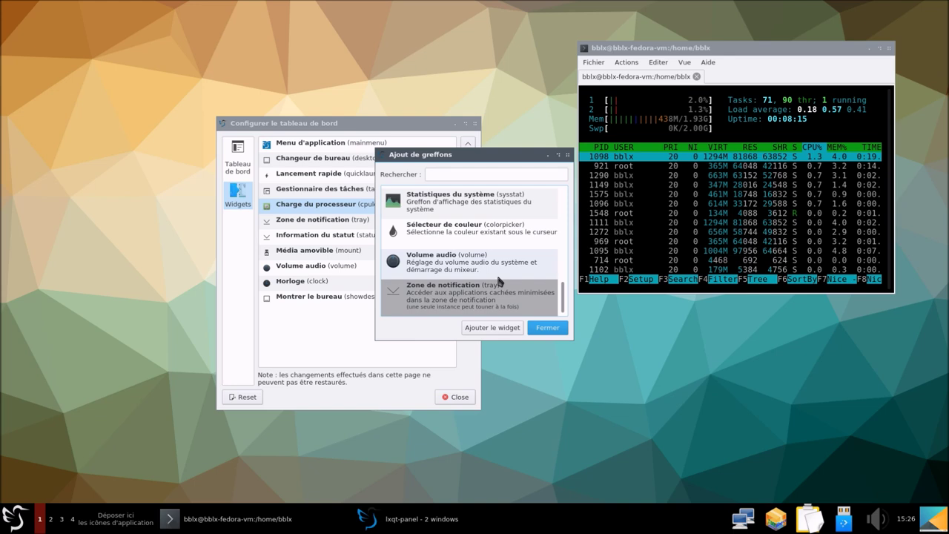
pyautogui.click(461, 208)
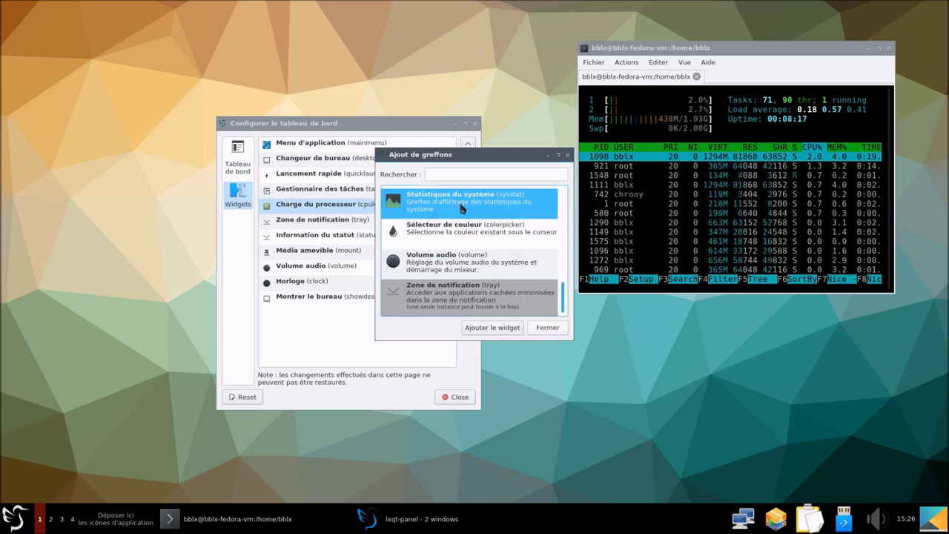
pyautogui.click(498, 329)
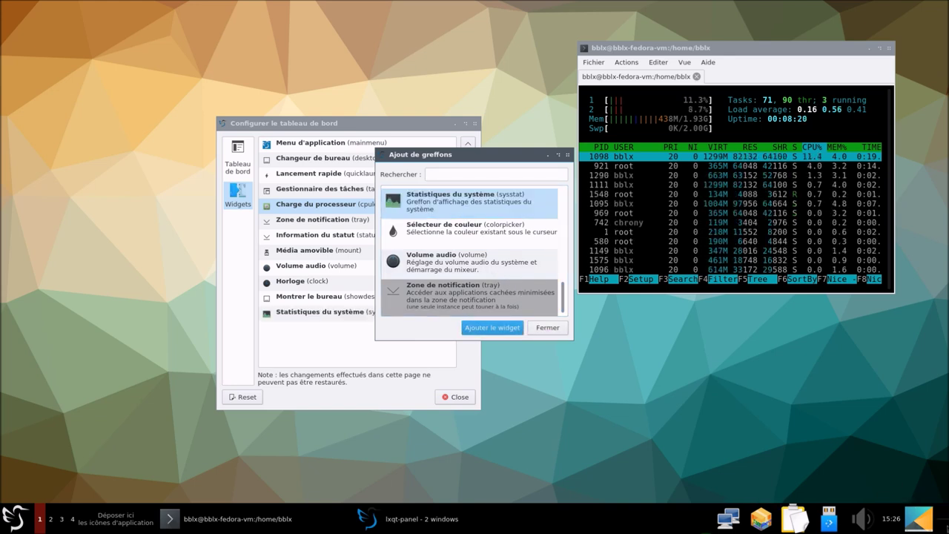
pyautogui.click(549, 328)
# Place Statistiques du système right after Charge du processeur and close the panel configuration.
pyautogui.click(403, 313)
pyautogui.click(467, 230)
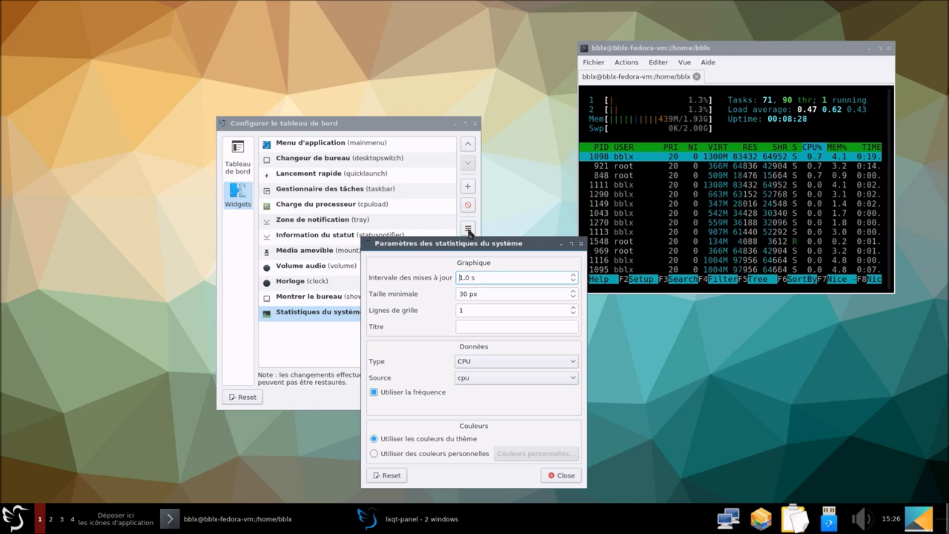
pyautogui.click(563, 475)
pyautogui.click(467, 145)
pyautogui.click(468, 146)
pyautogui.click(467, 145)
pyautogui.click(467, 145)
pyautogui.click(468, 147)
pyautogui.click(467, 147)
pyautogui.click(467, 146)
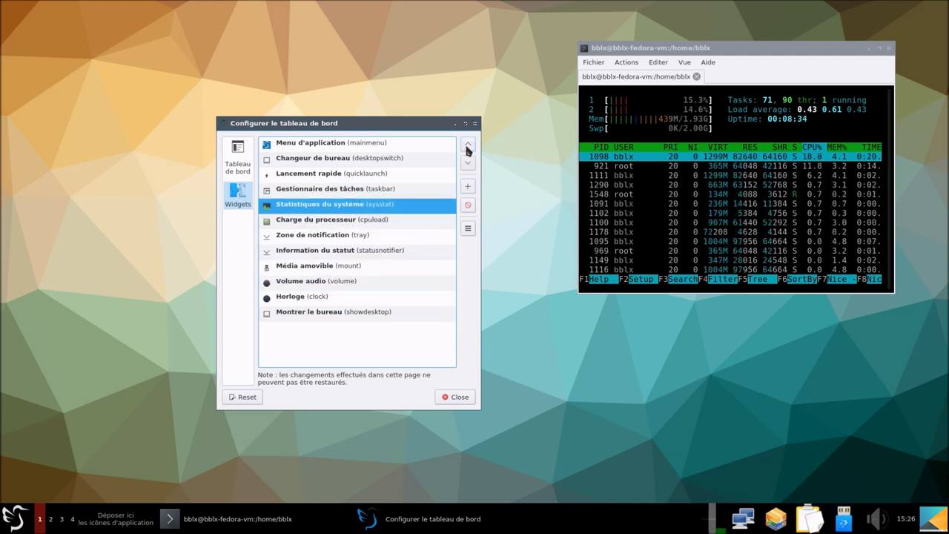
pyautogui.click(469, 163)
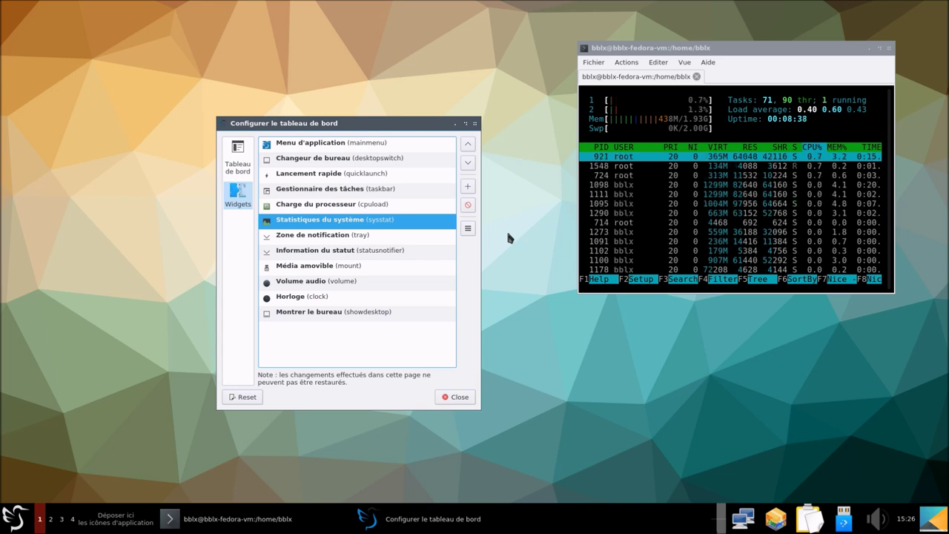
pyautogui.click(457, 397)
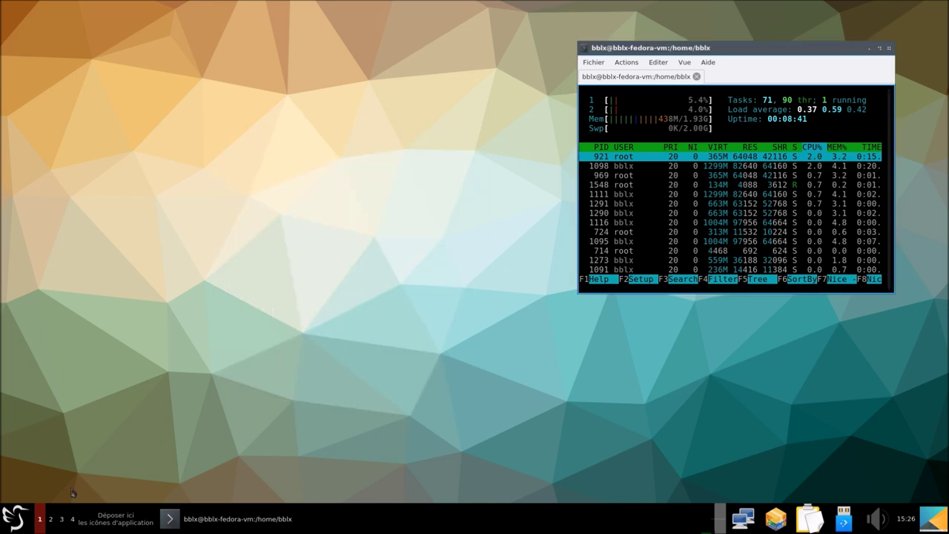
# Launch a new QTerminal from the Outils système menu.
pyautogui.click(17, 518)
pyautogui.moveTo(56, 345)
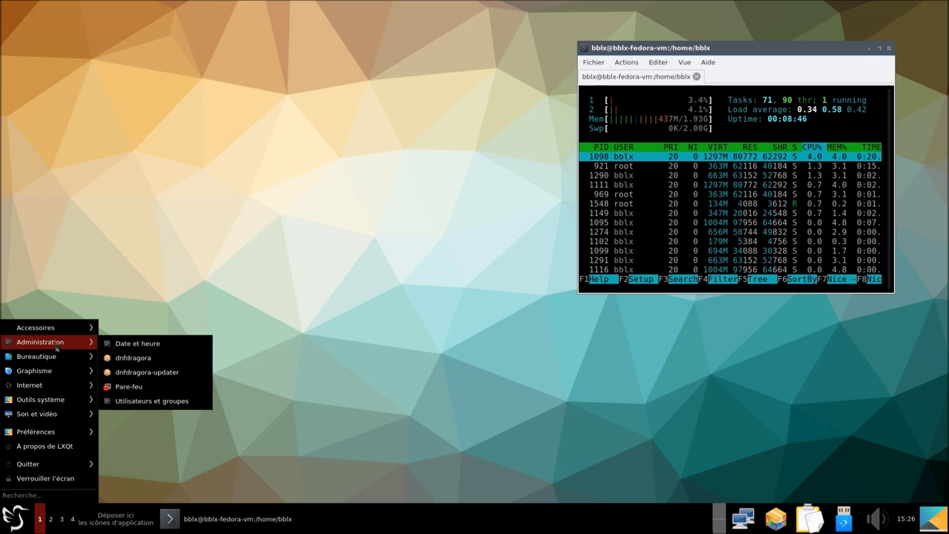
pyautogui.click(302, 236)
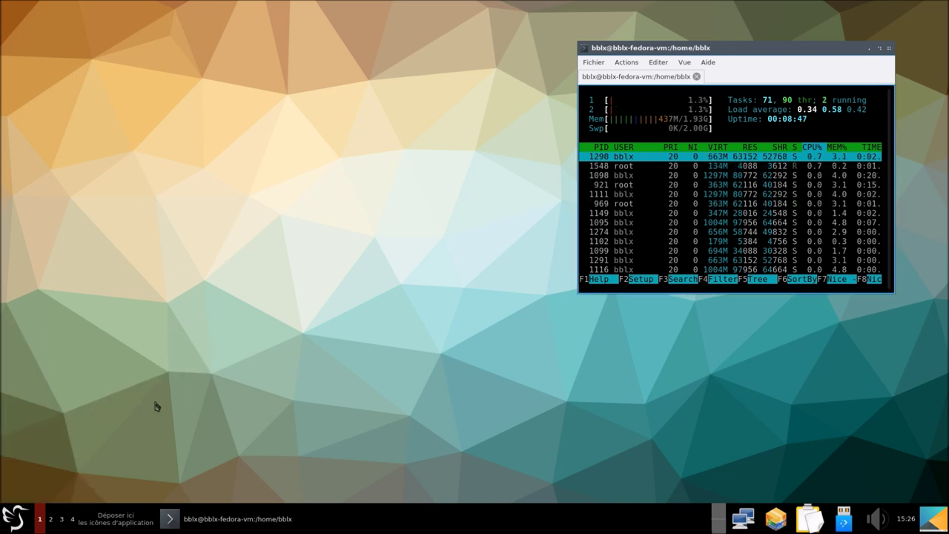
pyautogui.click(13, 523)
pyautogui.moveTo(63, 400)
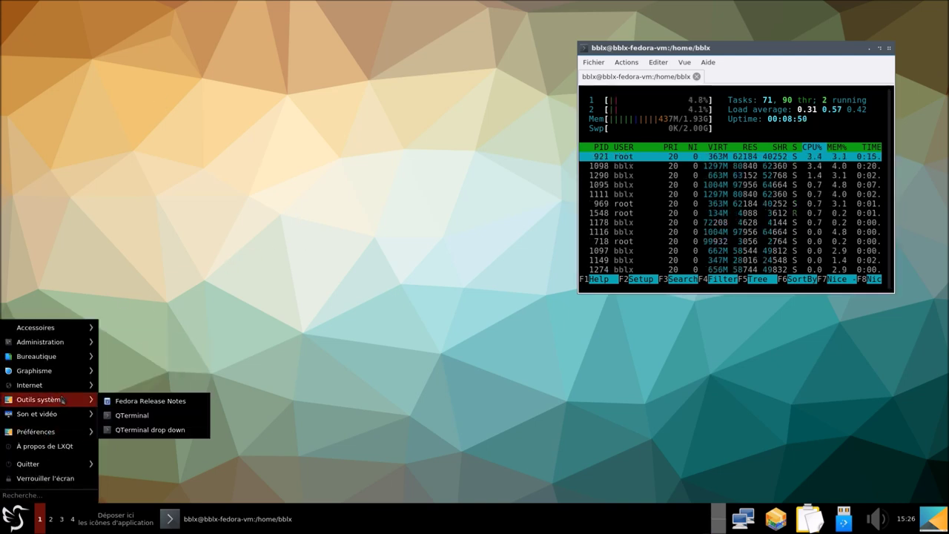
pyautogui.click(129, 416)
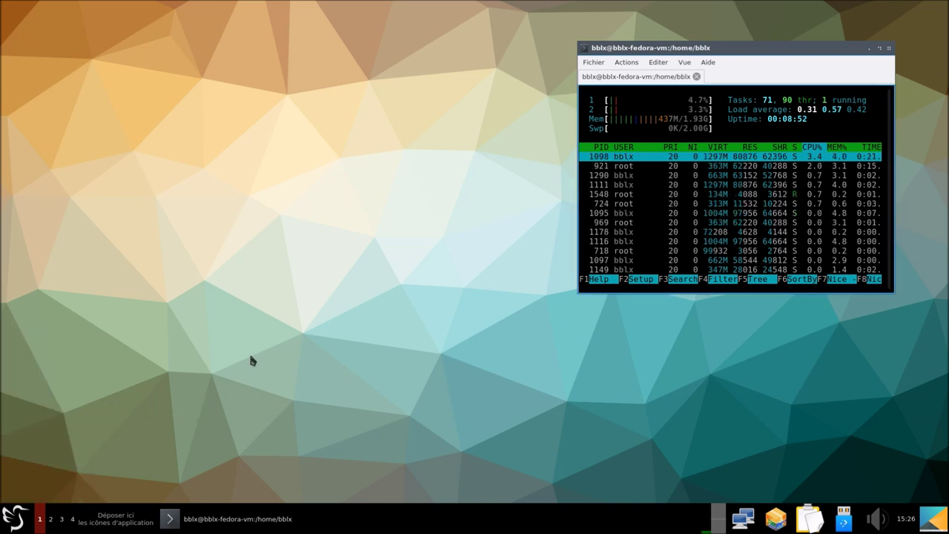
# Become root with su, run dnf update, move htop top-right, and confirm with o.
pyautogui.write('su')
pyautogui.press('Return')
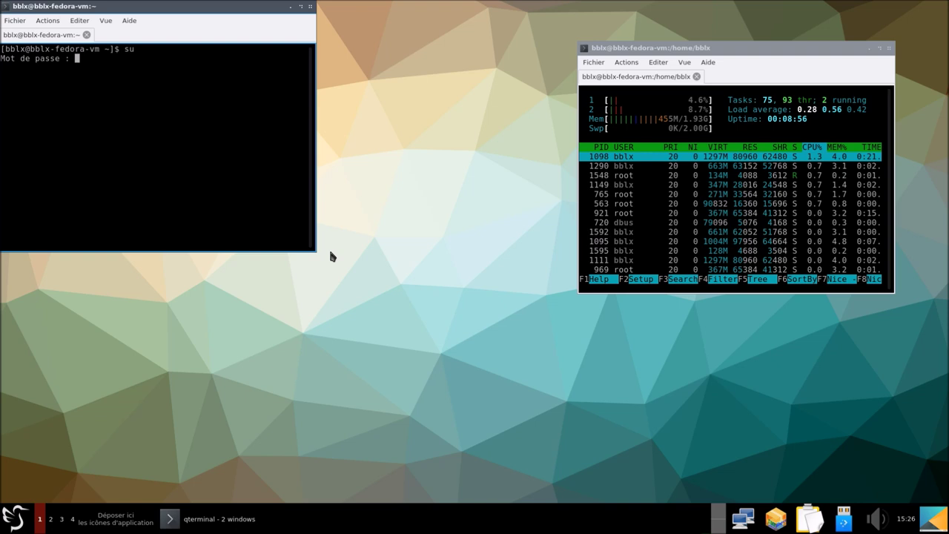
pyautogui.press('Return')
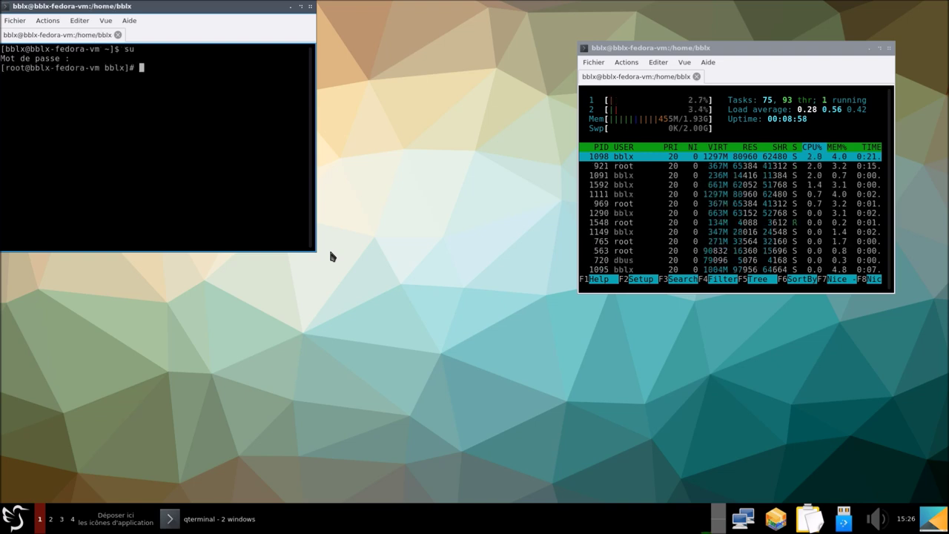
pyautogui.write('dnf update')
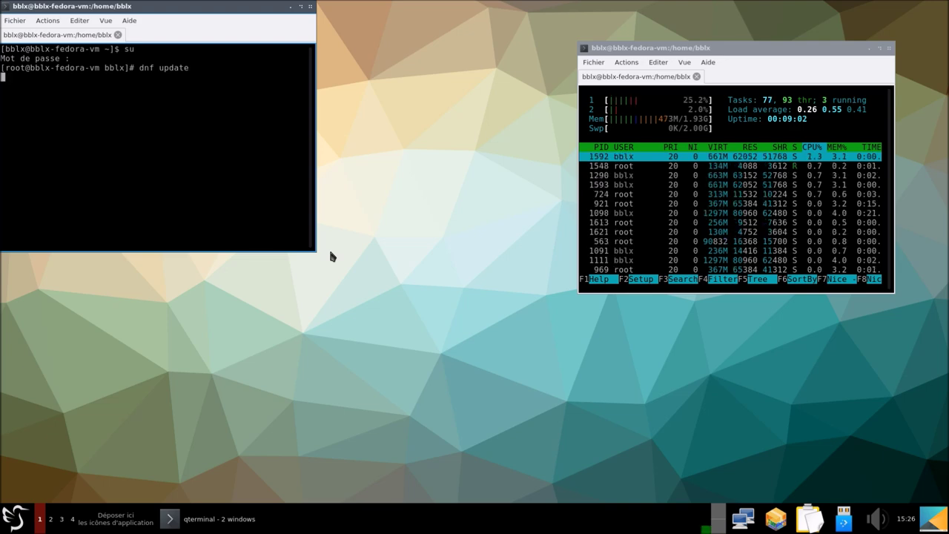
pyautogui.moveTo(745, 48); pyautogui.dragTo(799, 6)
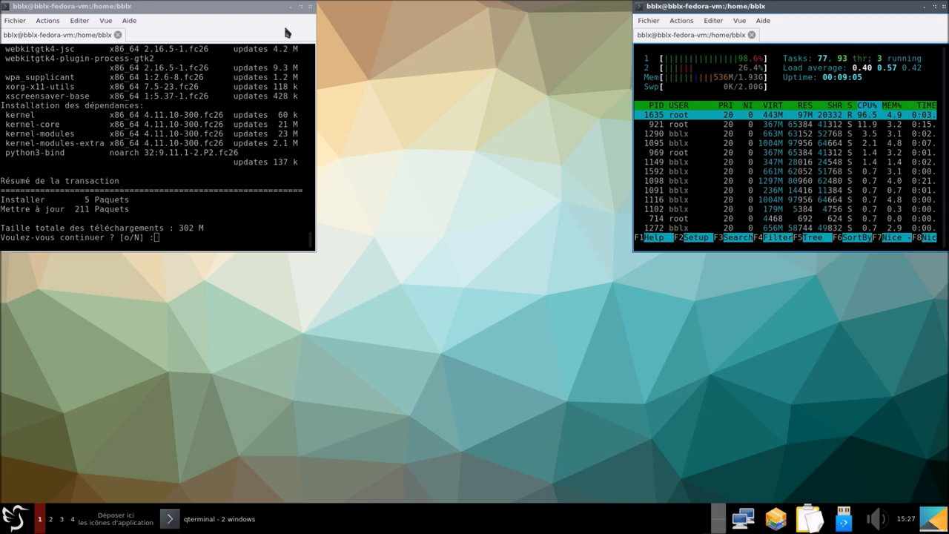
pyautogui.moveTo(216, 7); pyautogui.dragTo(557, 38)
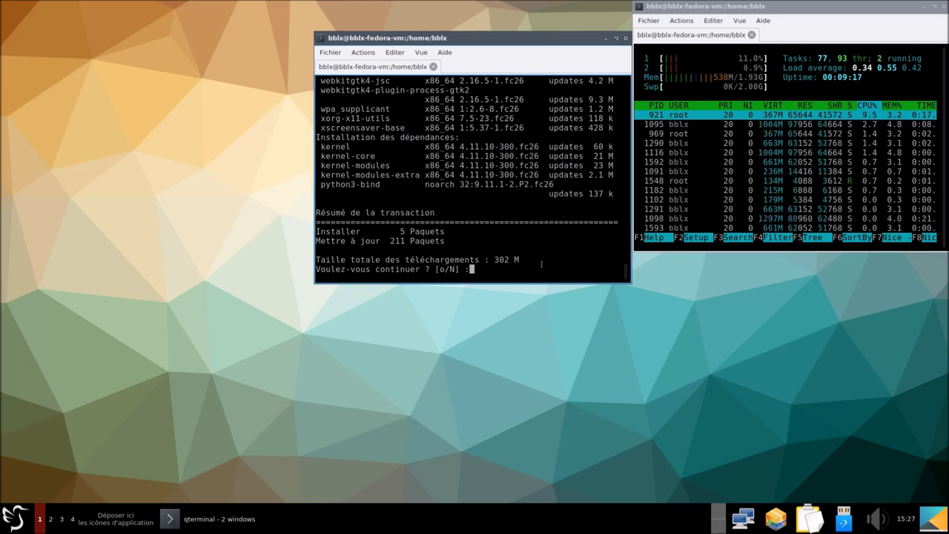
pyautogui.write('o')
pyautogui.press('Return')
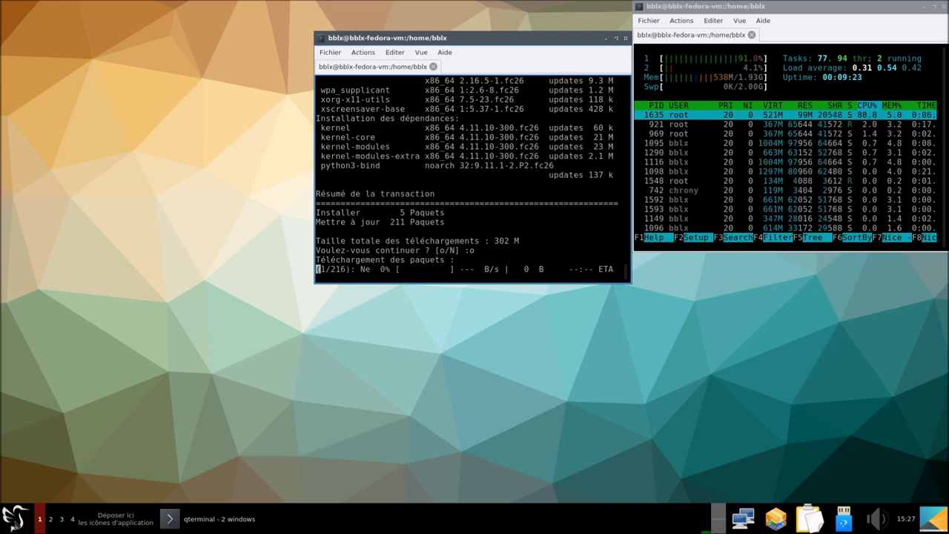
# Open the application menu's Accessoires submenu while the update downloads.
pyautogui.click(15, 518)
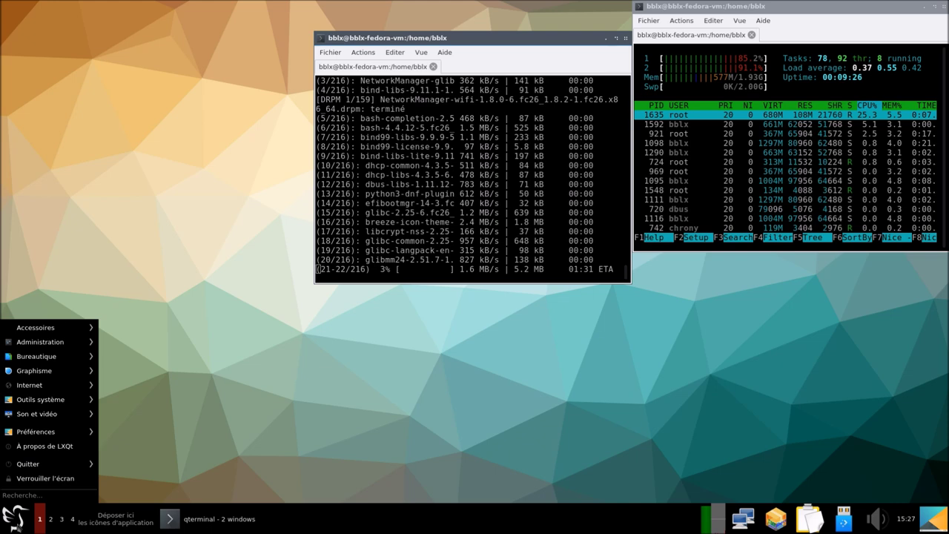
pyautogui.moveTo(74, 343)
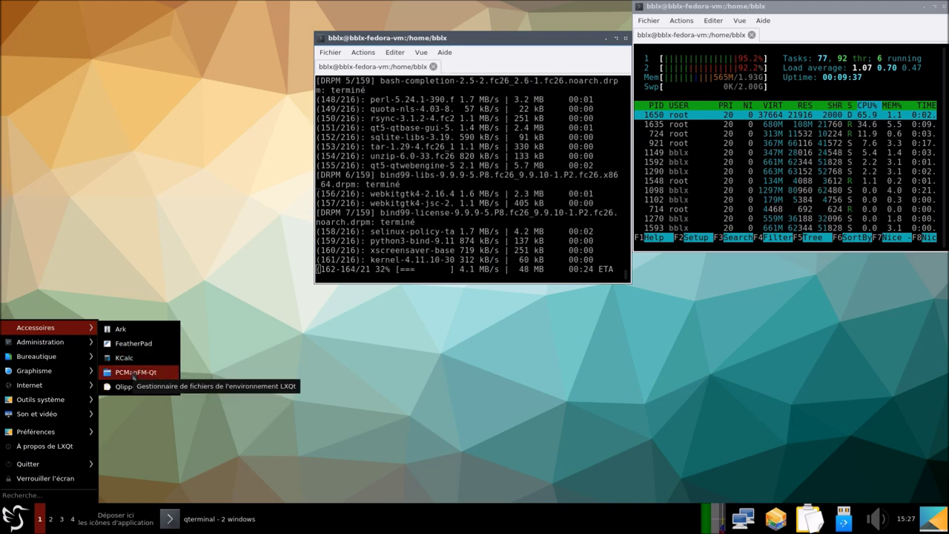
# Launch the PCManFM-Qt file manager from Accessoires, then close it.
pyautogui.click(133, 373)
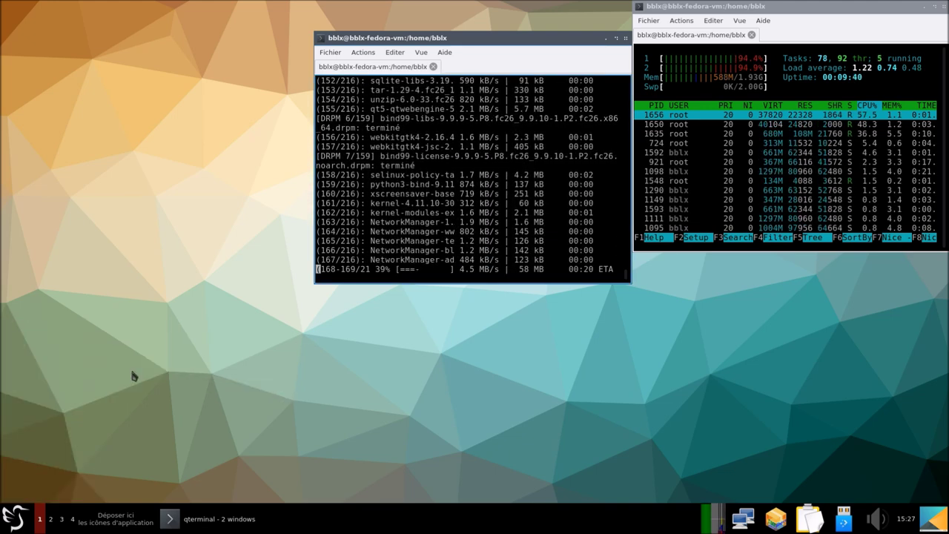
pyautogui.moveTo(266, 254); pyautogui.dragTo(281, 195)
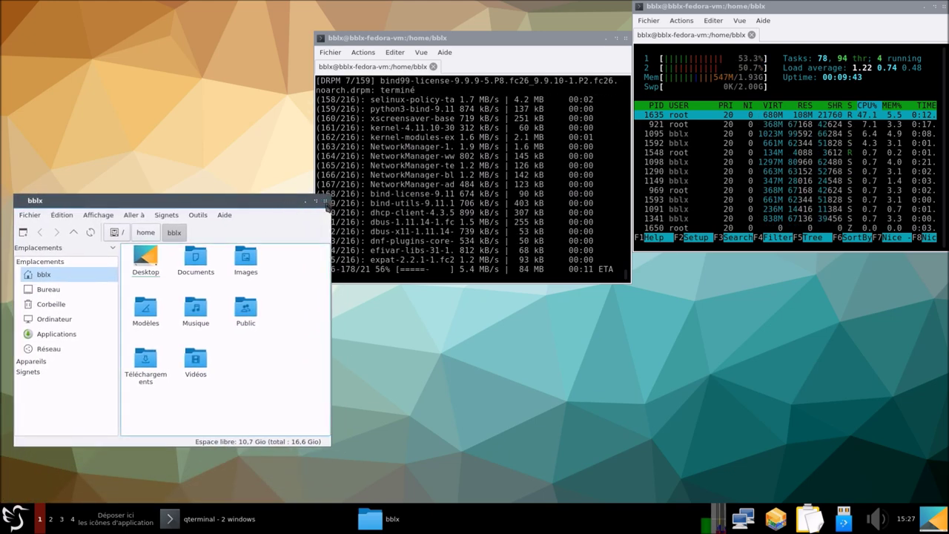
pyautogui.click(327, 207)
# Launch the QupZilla web browser from the Internet submenu.
pyautogui.click(15, 516)
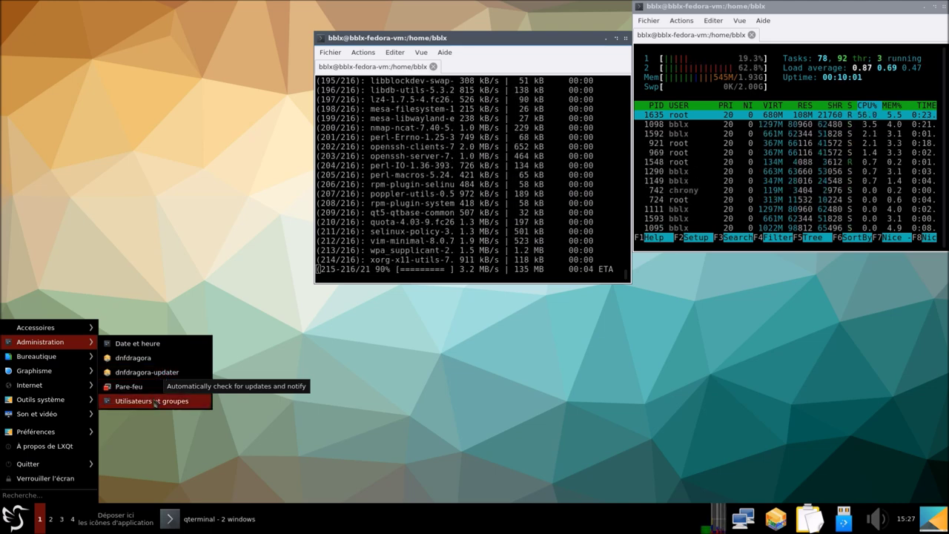
pyautogui.moveTo(67, 360)
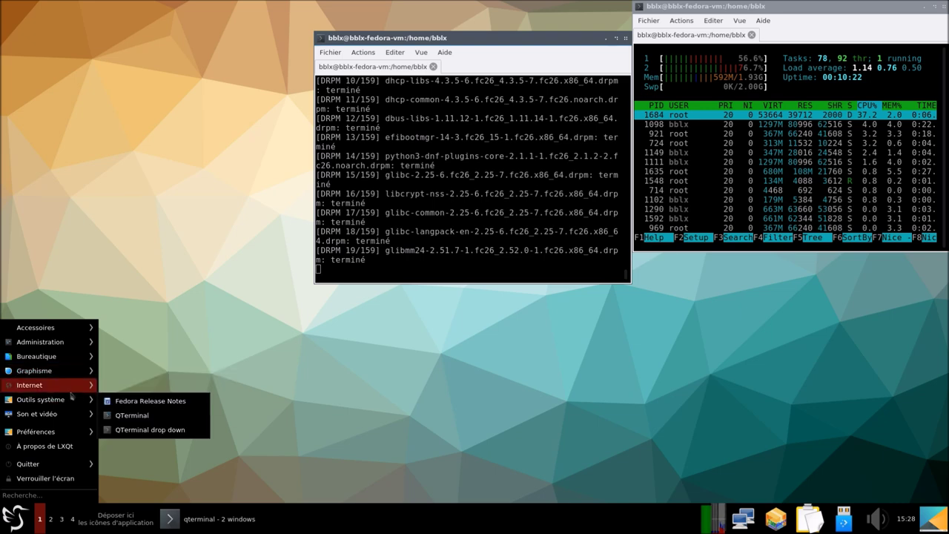
pyautogui.click(137, 416)
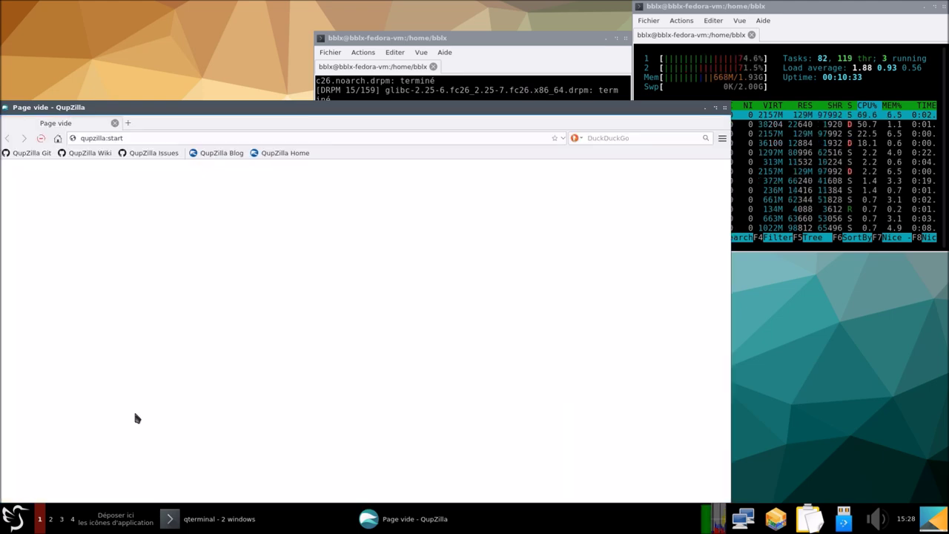
# Read version 2.1.2 in À propos de QupZilla, then close the browser.
pyautogui.click(723, 140)
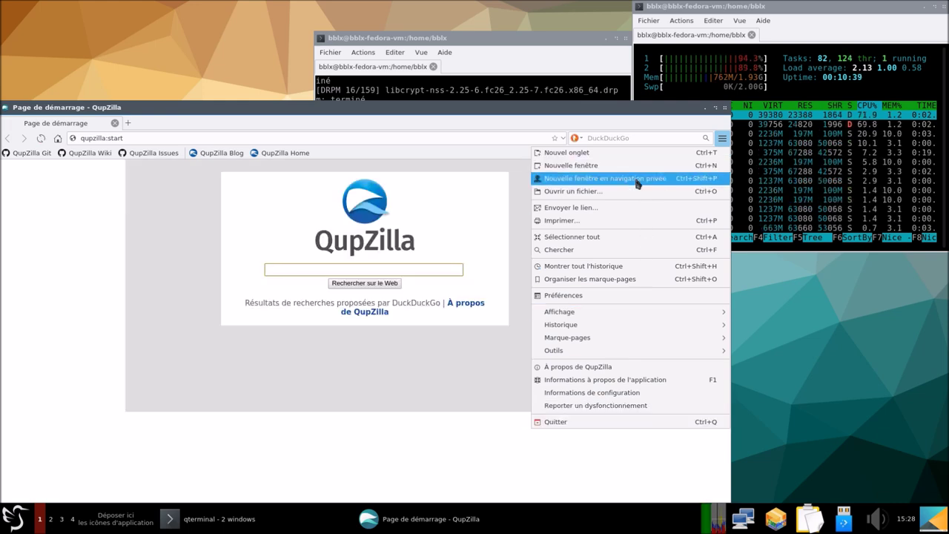
pyautogui.click(609, 367)
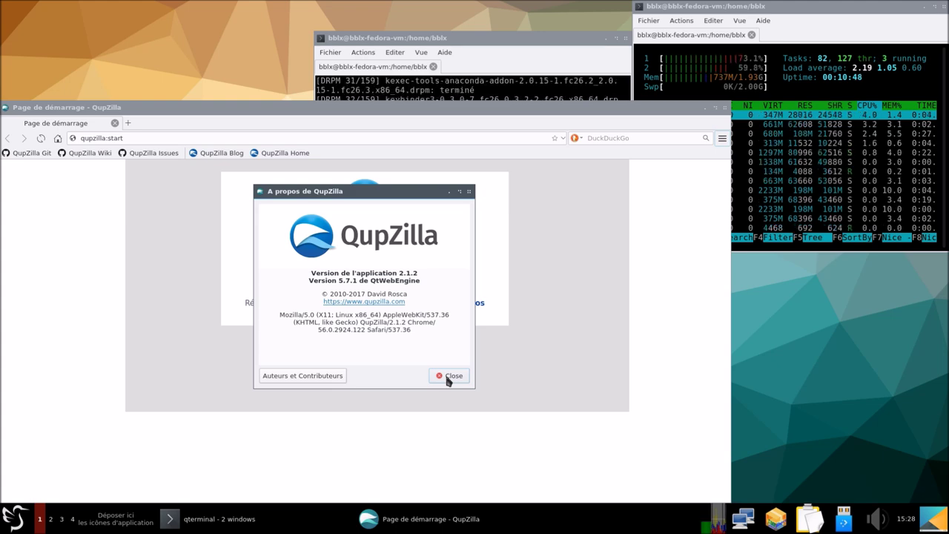
pyautogui.click(448, 377)
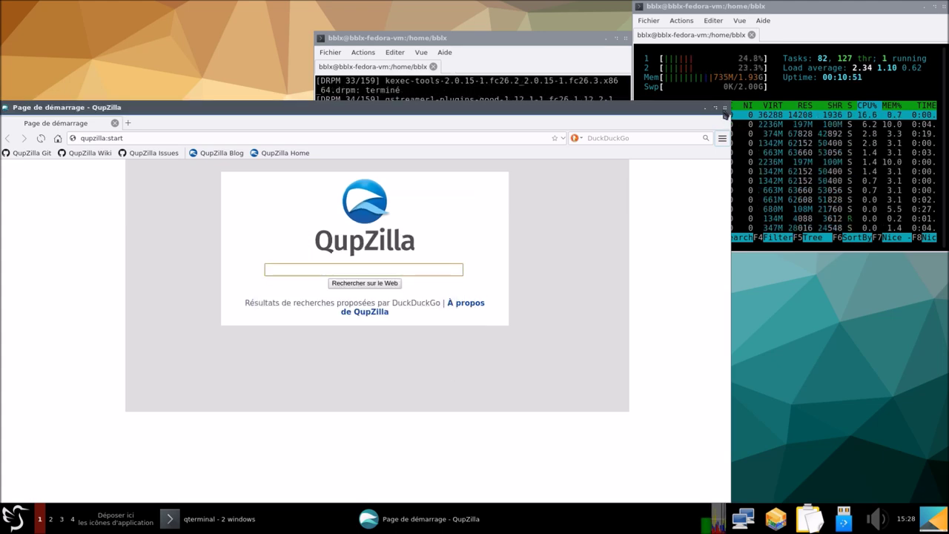
pyautogui.click(725, 108)
# View LXQt version 0.11.1 via Préférences > À propos de LXQt, close it, reopen the menu.
pyautogui.click(23, 508)
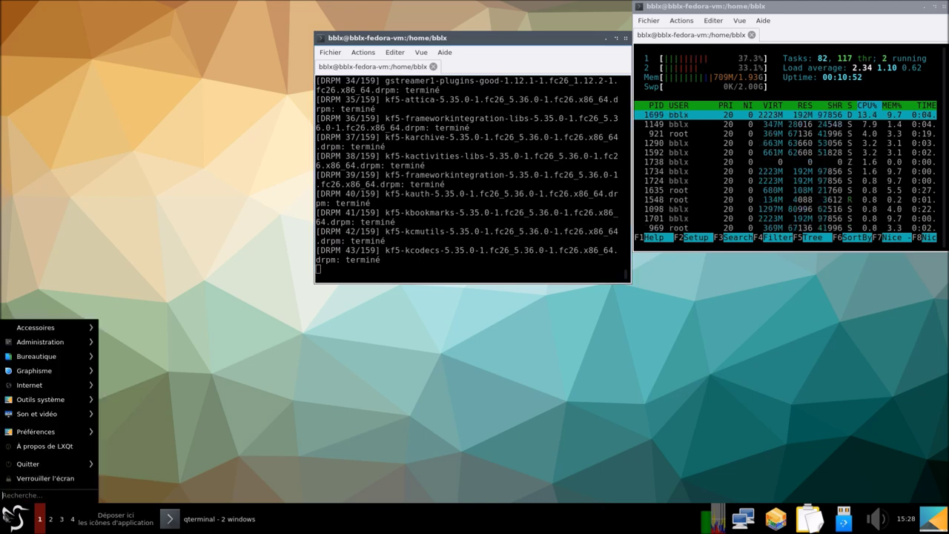
pyautogui.moveTo(64, 374)
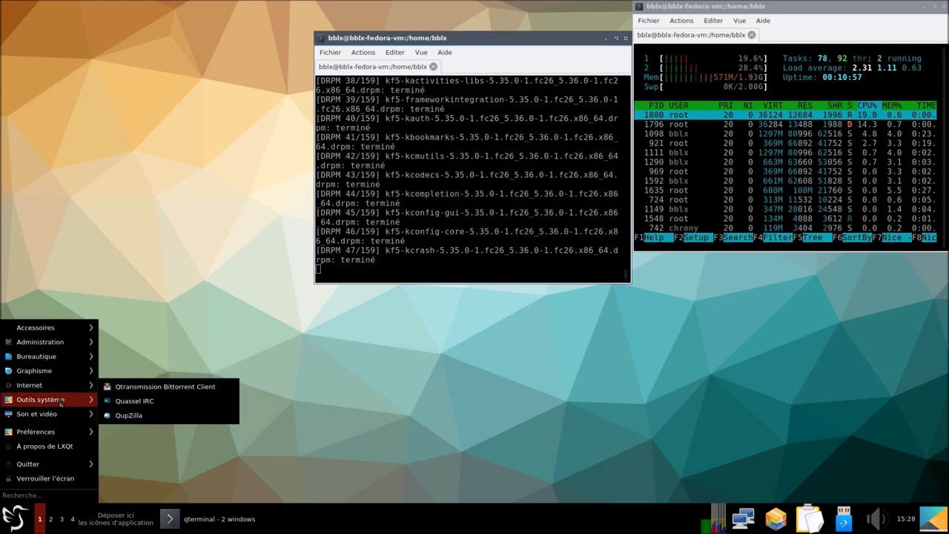
pyautogui.moveTo(60, 400)
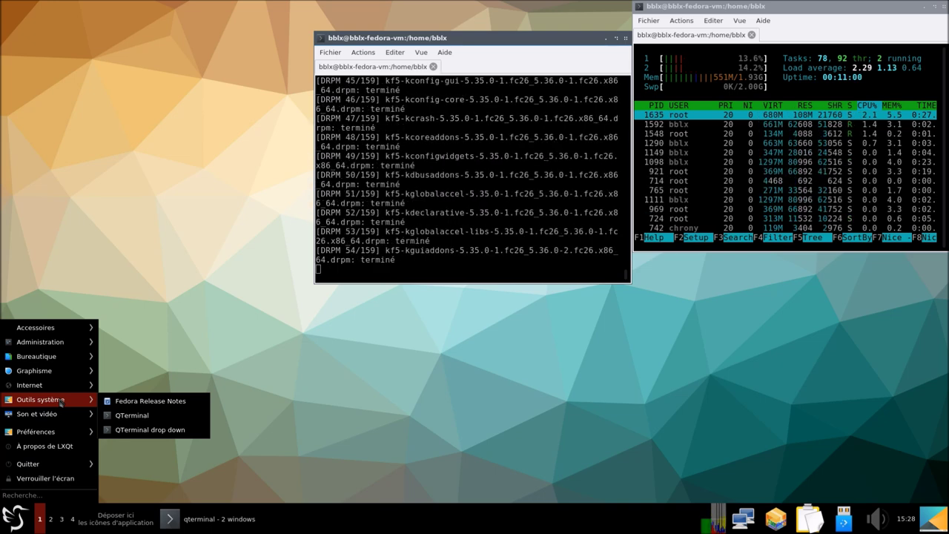
pyautogui.moveTo(56, 417)
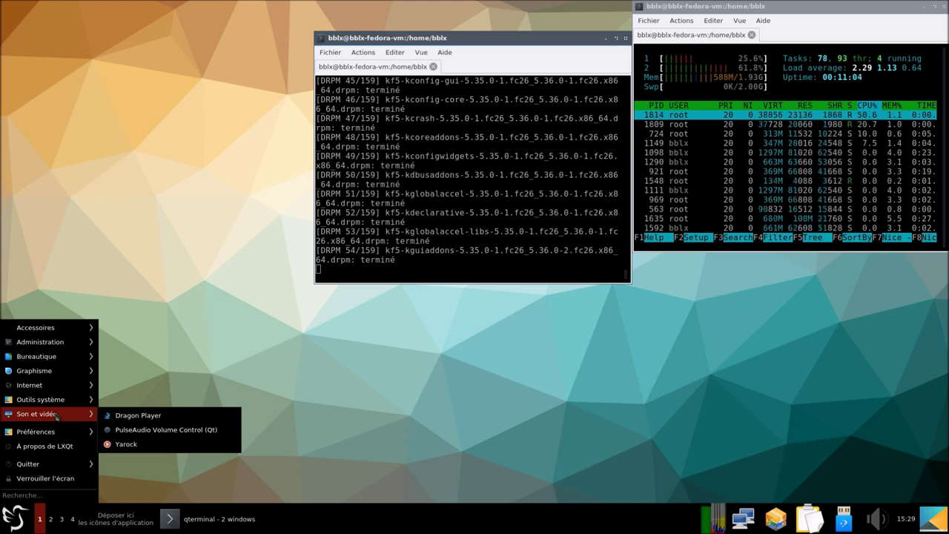
pyautogui.moveTo(51, 434)
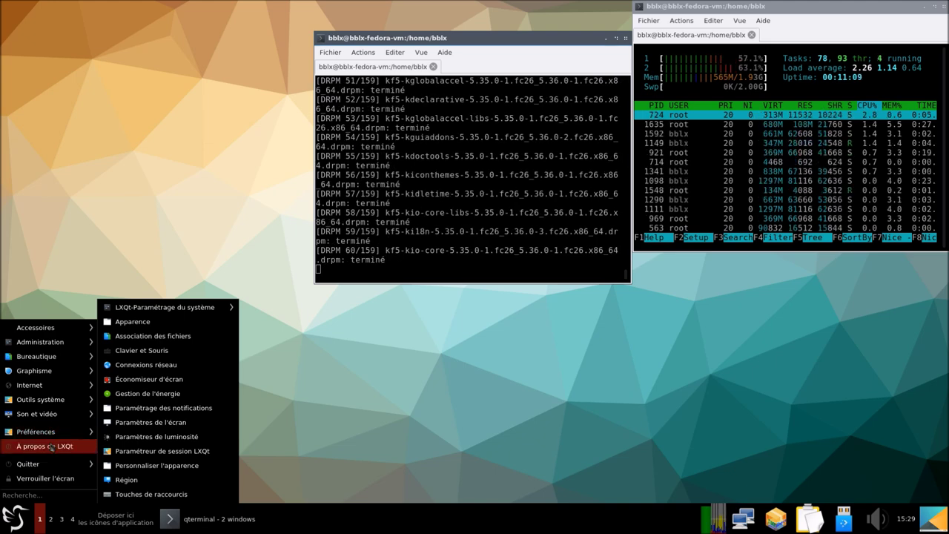
pyautogui.click(52, 447)
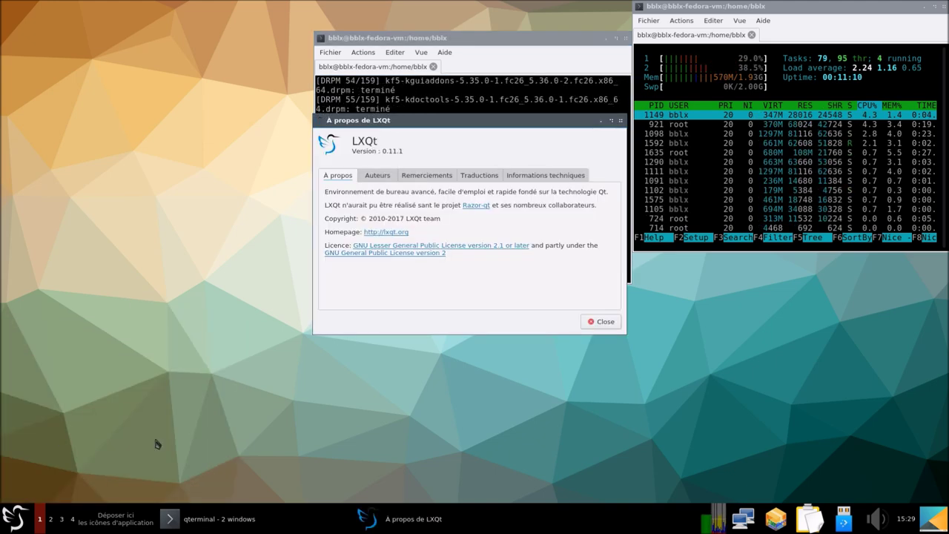
pyautogui.click(602, 322)
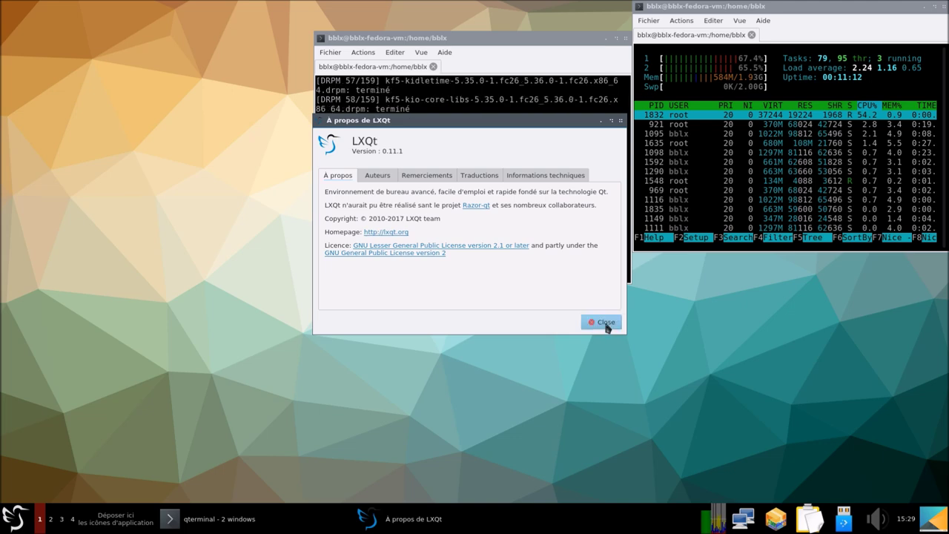
pyautogui.press('super')
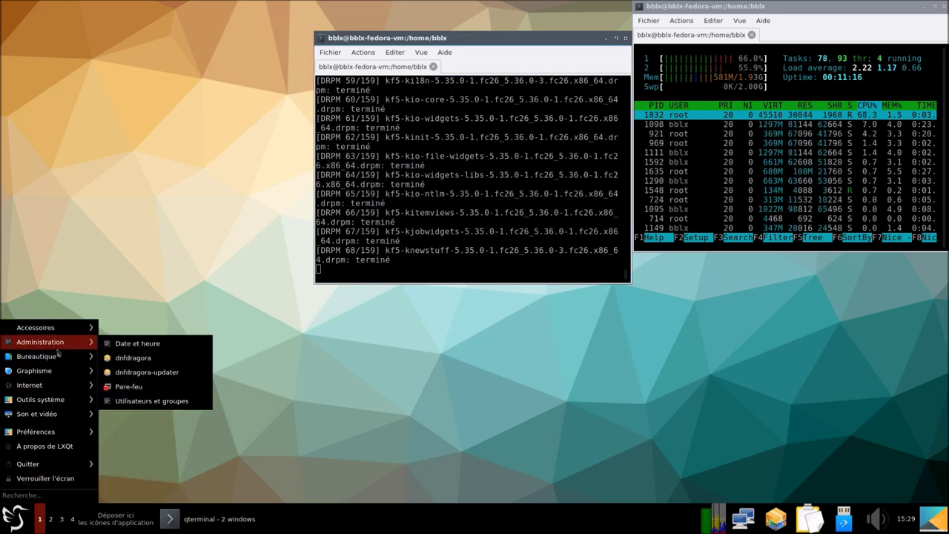
# Dismiss the application menu and drag the update terminal toward the upper left.
pyautogui.moveTo(63, 335)
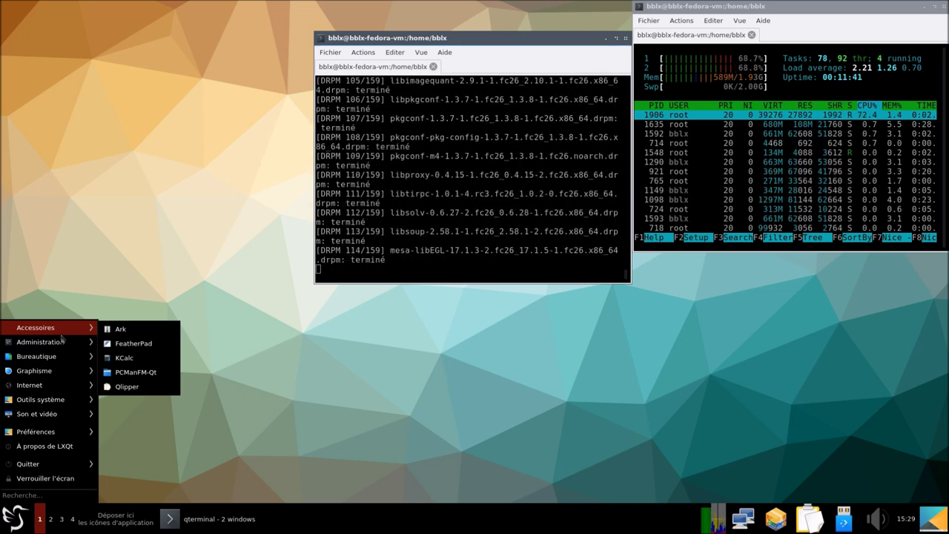
pyautogui.click(211, 224)
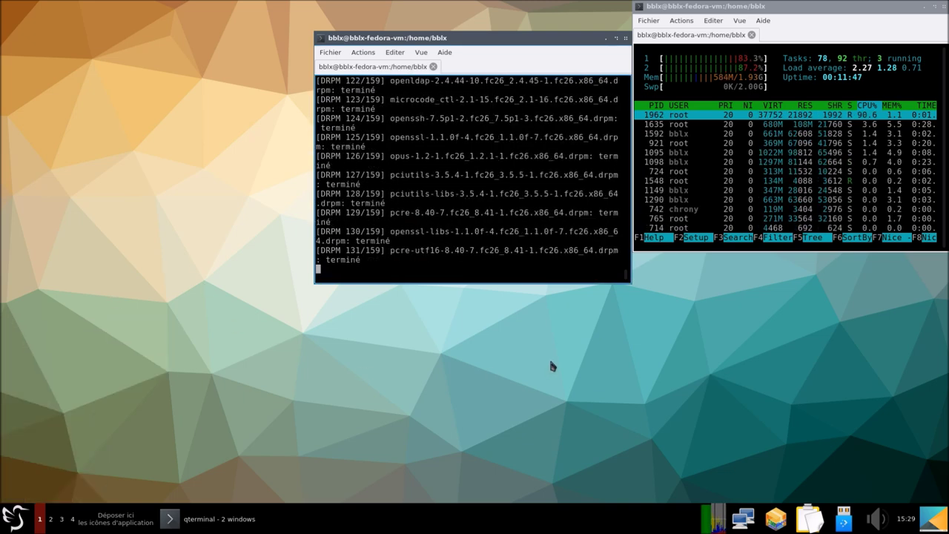
pyautogui.moveTo(507, 42); pyautogui.dragTo(345, 84)
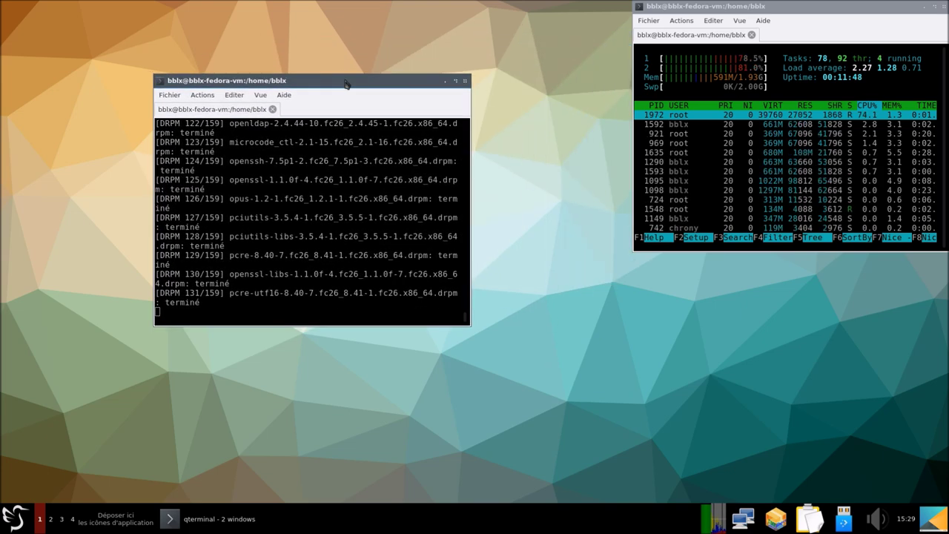
# Switch to the Fedora-MATE_Compiz VM tab and log in with the user's password.
pyautogui.moveTo(701, 4)
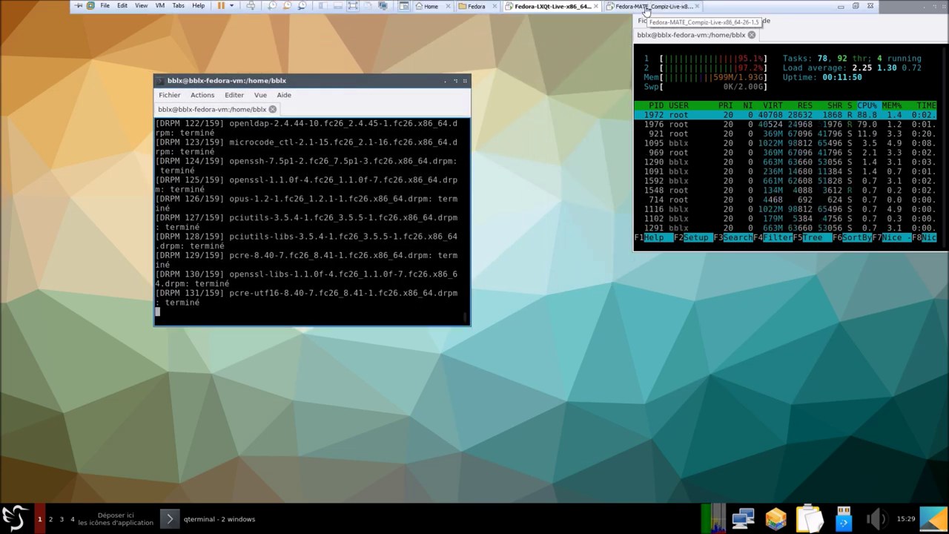
pyautogui.click(646, 7)
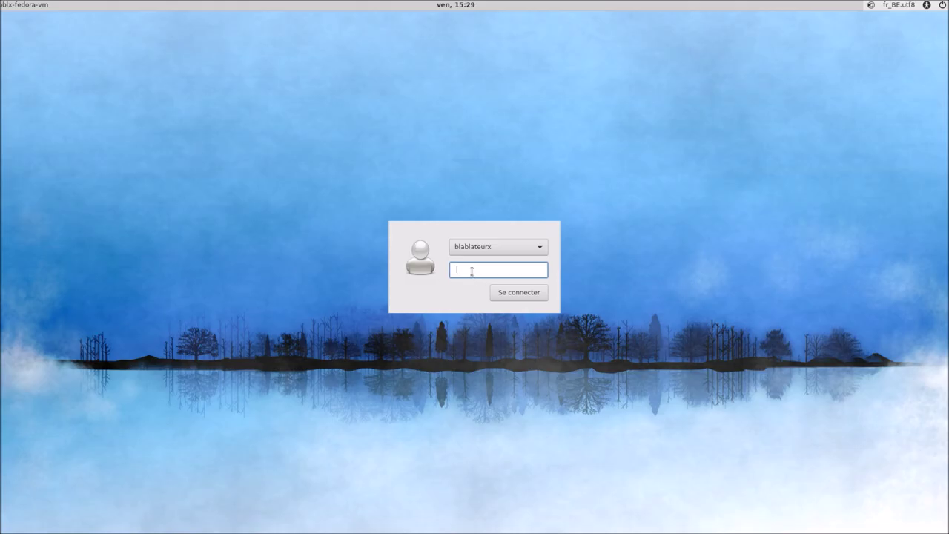
pyautogui.write('••••••')
pyautogui.press('Return')
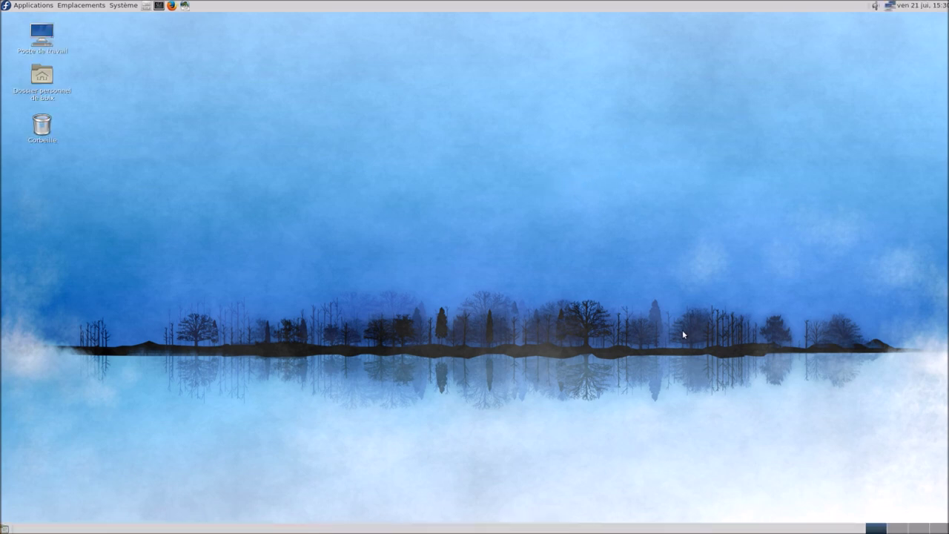
# Check the About MATE dialog from the Système menu to confirm version 1.18.0.
pyautogui.click(121, 7)
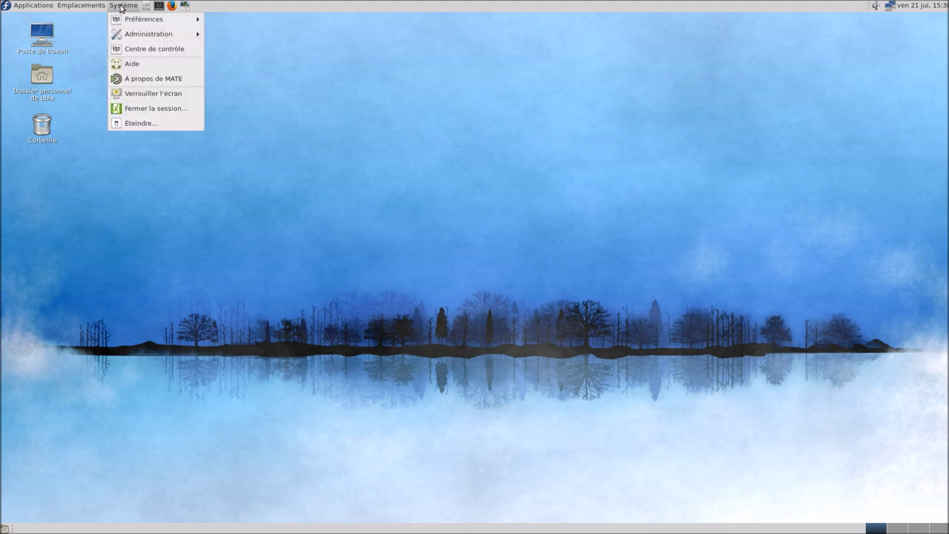
pyautogui.click(164, 79)
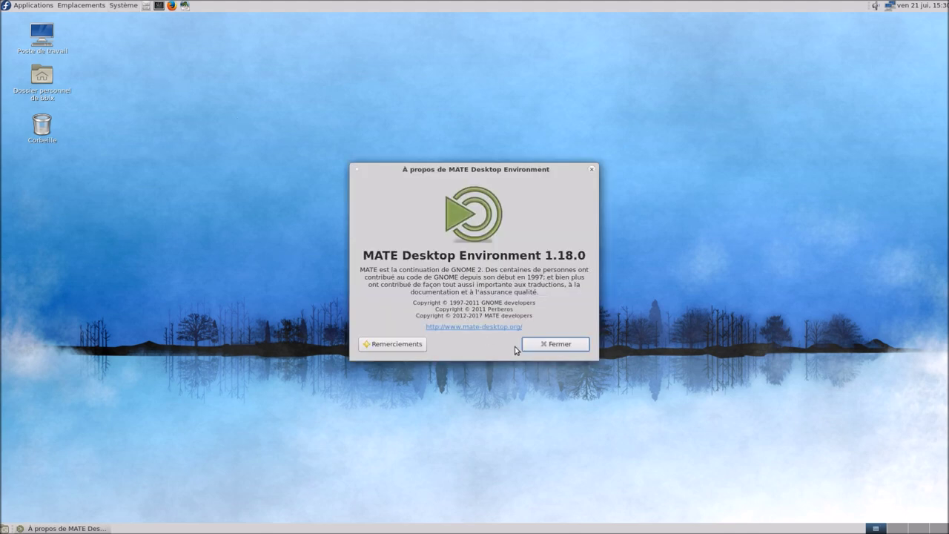
pyautogui.click(532, 349)
# In a new MATE Terminal, become root with su and run 'dnf install htop'.
pyautogui.click(159, 6)
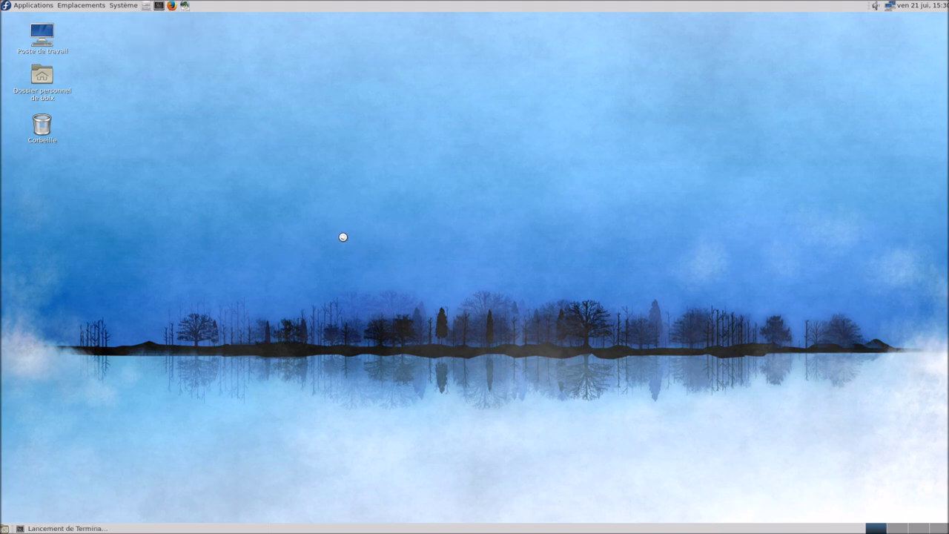
pyautogui.write('su')
pyautogui.press('Return')
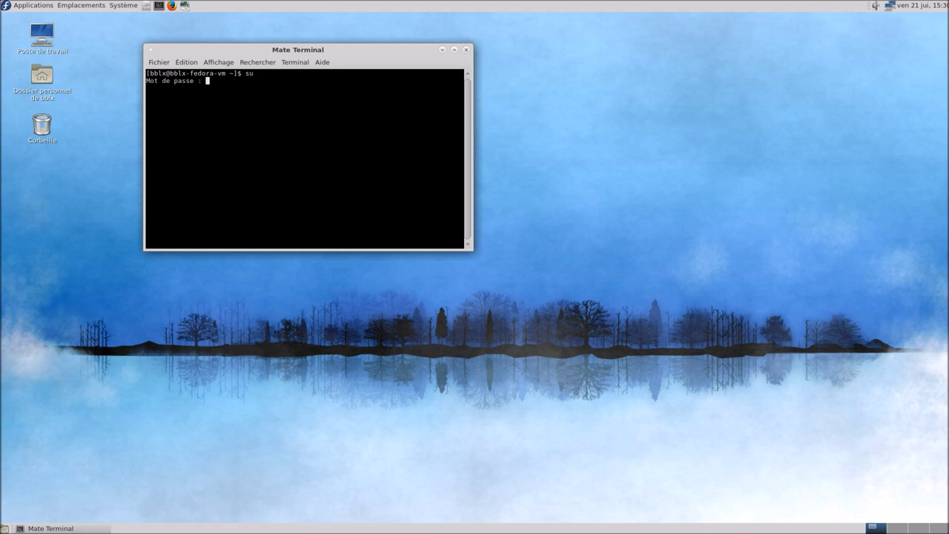
pyautogui.press('Return')
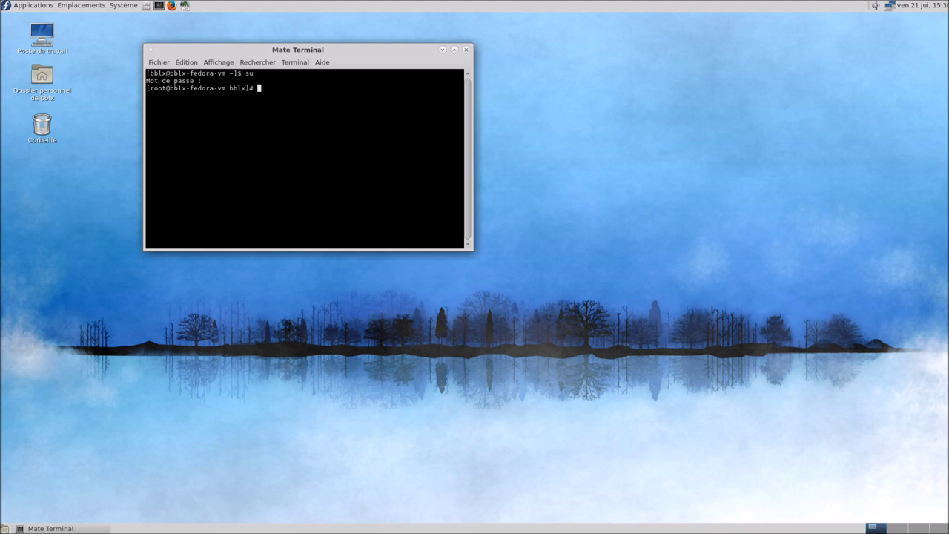
pyautogui.write('dnf install htop')
pyautogui.press('Return')
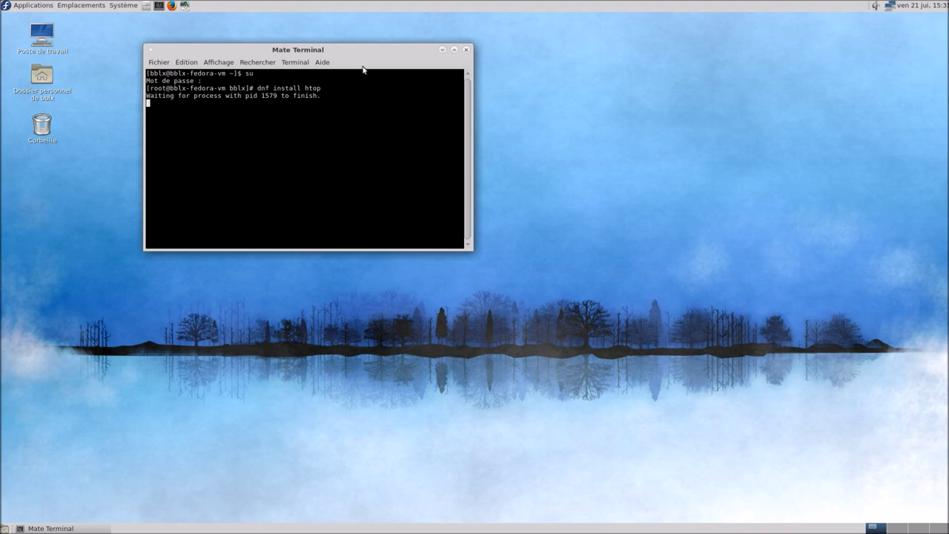
pyautogui.moveTo(364, 55); pyautogui.dragTo(751, 60)
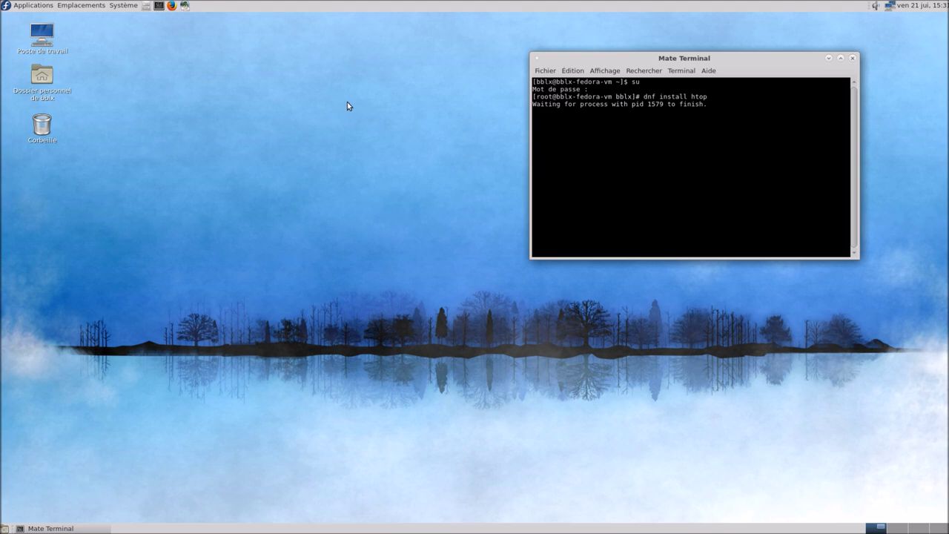
# Look through the Applications, Emplacements and Système menus.
pyautogui.click(16, 7)
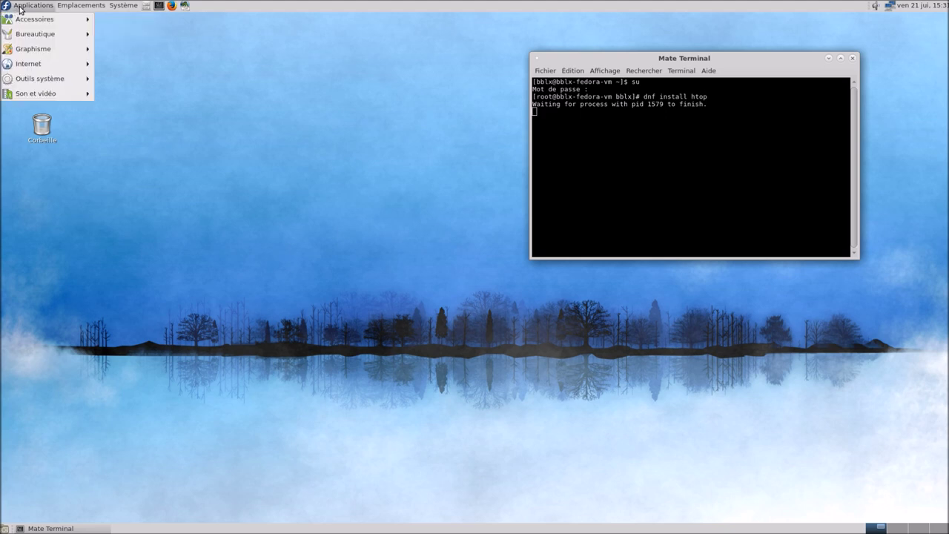
pyautogui.click(68, 6)
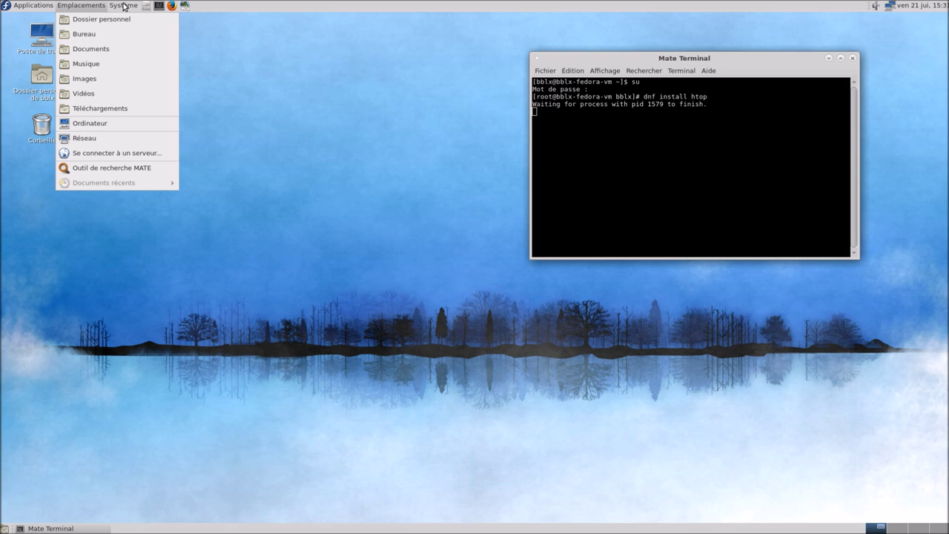
pyautogui.click(125, 8)
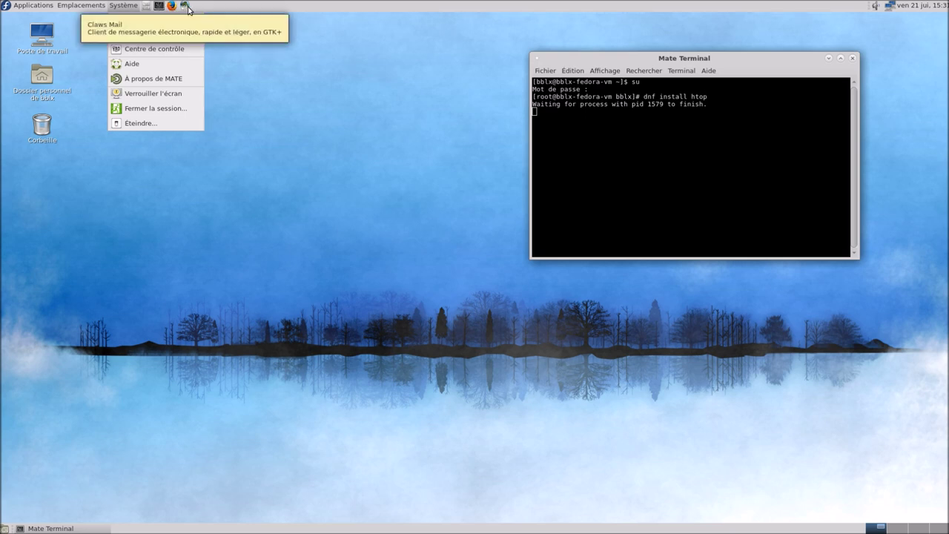
pyautogui.click(351, 235)
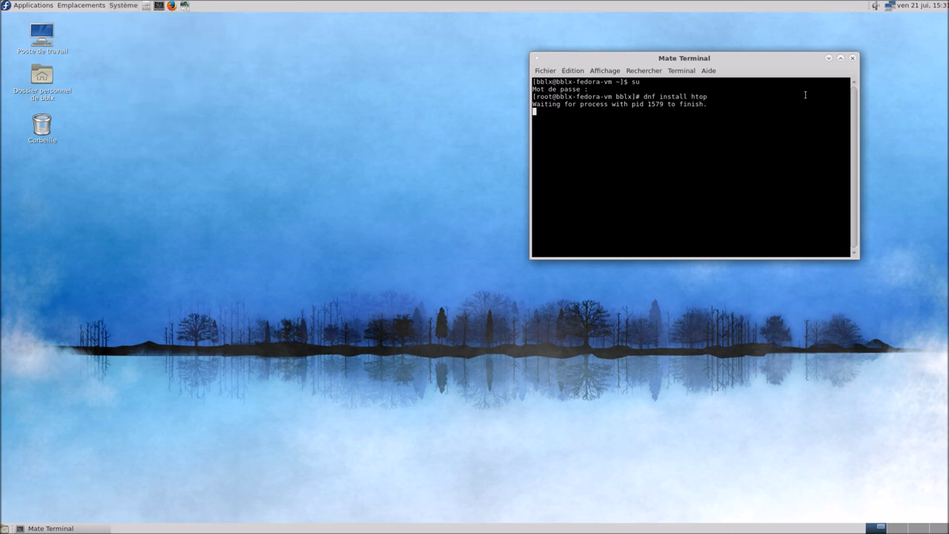
# Check the volume, network and monthly calendar pop-ups, then reopen the Système menu.
pyautogui.click(874, 7)
pyautogui.click(895, 8)
pyautogui.click(894, 8)
pyautogui.click(916, 9)
pyautogui.click(916, 9)
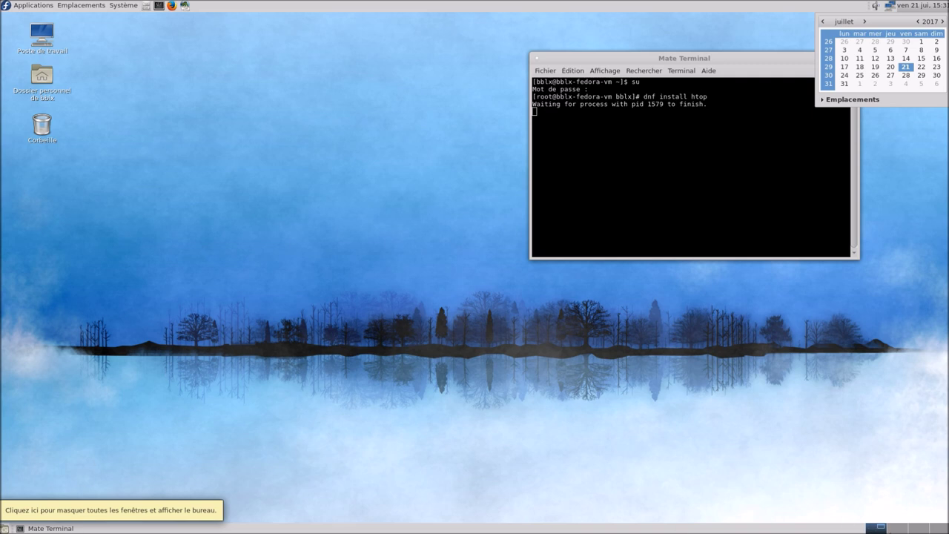
pyautogui.click(924, 7)
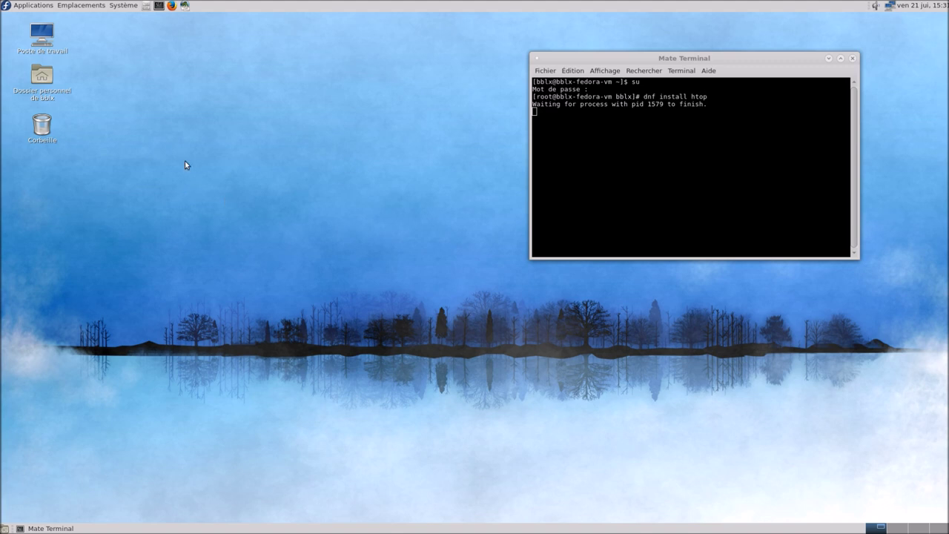
pyautogui.click(124, 6)
pyautogui.moveTo(135, 22)
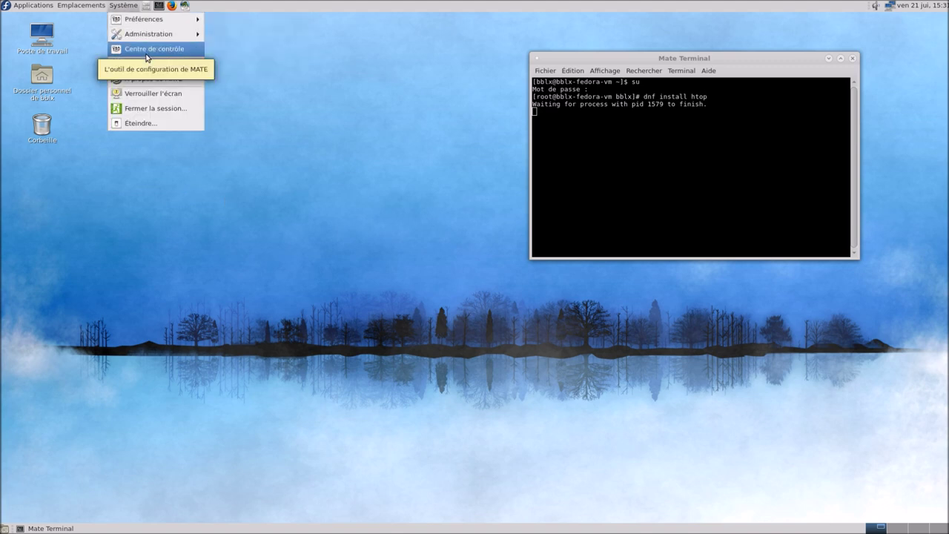
# Open the Centre de contrôle, move it lower left, and browse its settings groups.
pyautogui.click(147, 52)
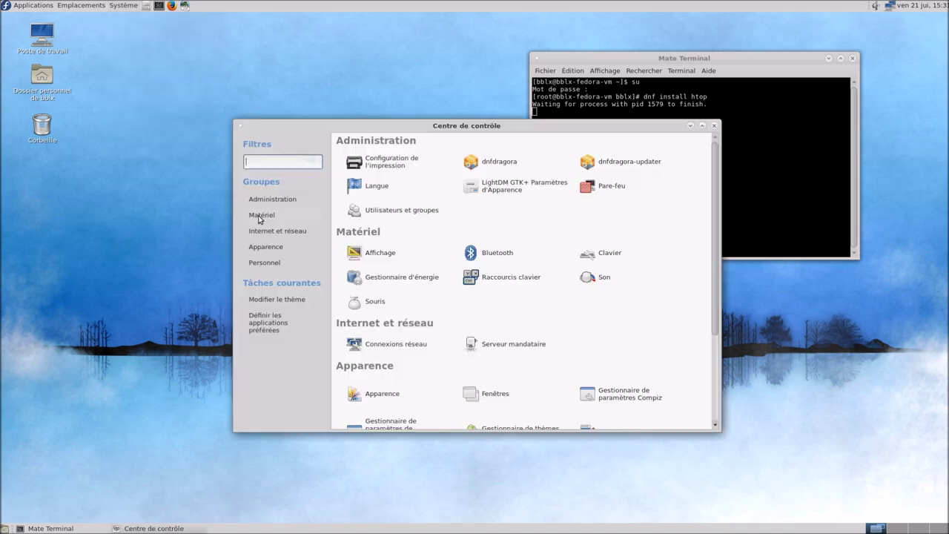
pyautogui.moveTo(360, 139); pyautogui.dragTo(205, 194)
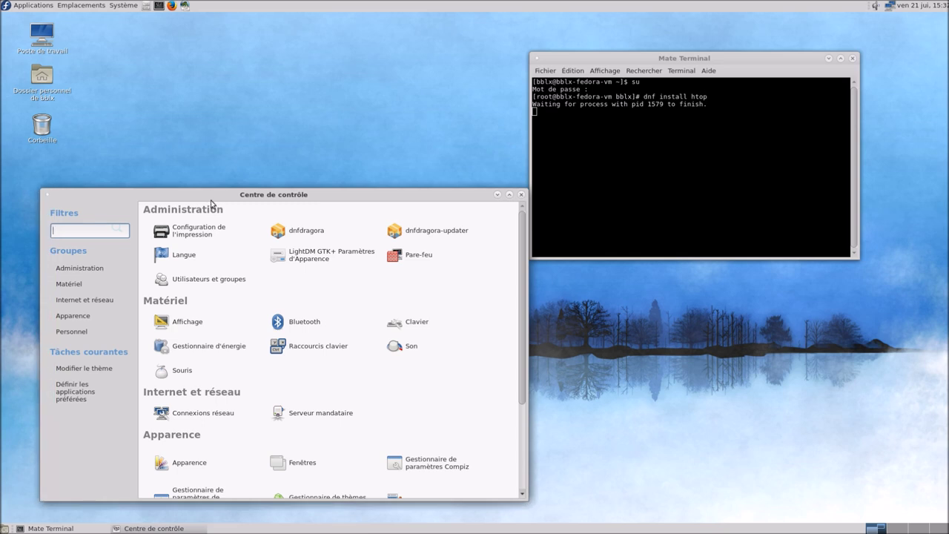
pyautogui.click(69, 284)
pyautogui.click(84, 300)
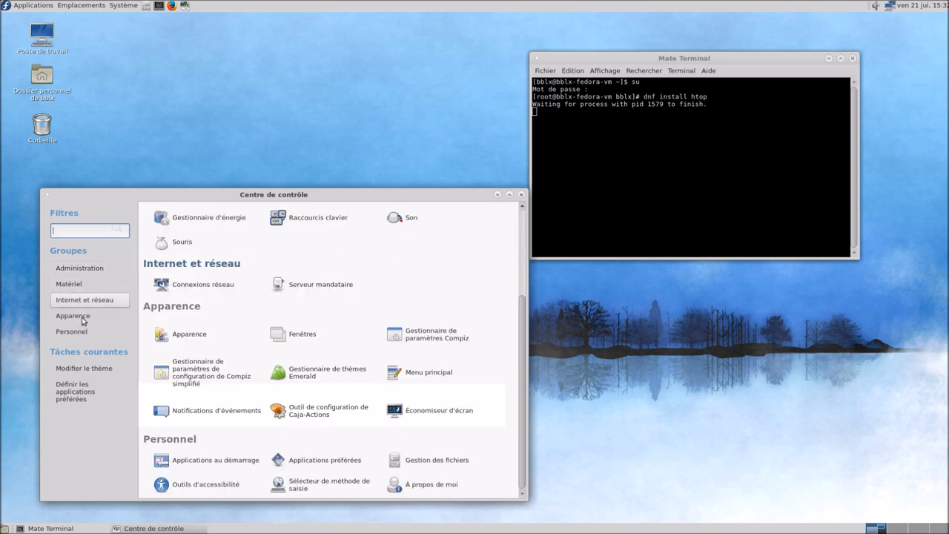
pyautogui.click(78, 316)
pyautogui.click(73, 331)
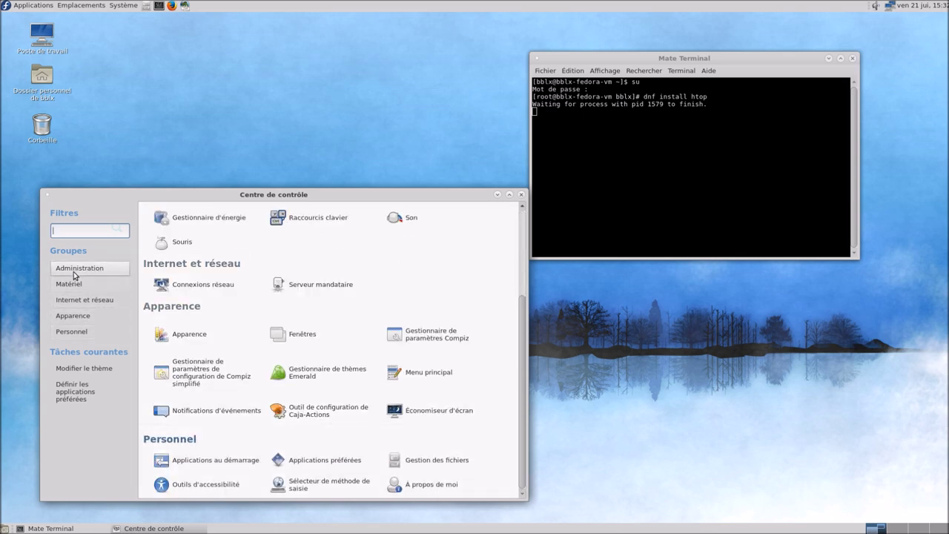
# Cycle through the settings groups again and filter the Centre de contrôle with 'comp'.
pyautogui.click(74, 271)
pyautogui.click(74, 282)
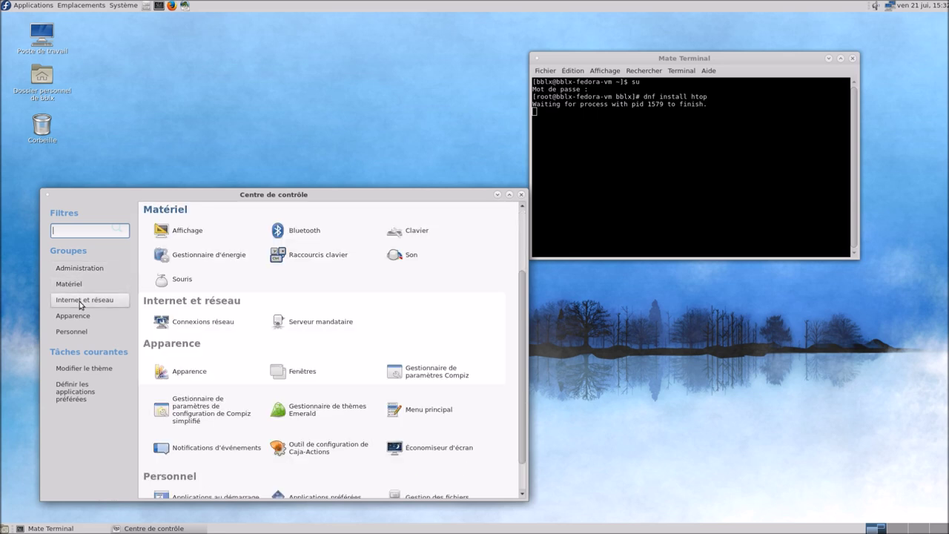
pyautogui.click(80, 302)
pyautogui.click(77, 316)
pyautogui.click(80, 333)
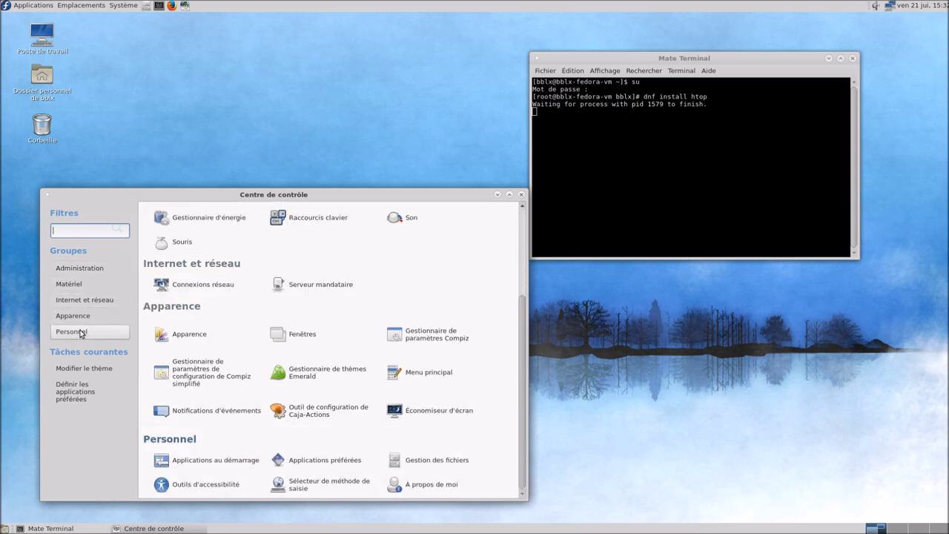
pyautogui.click(78, 269)
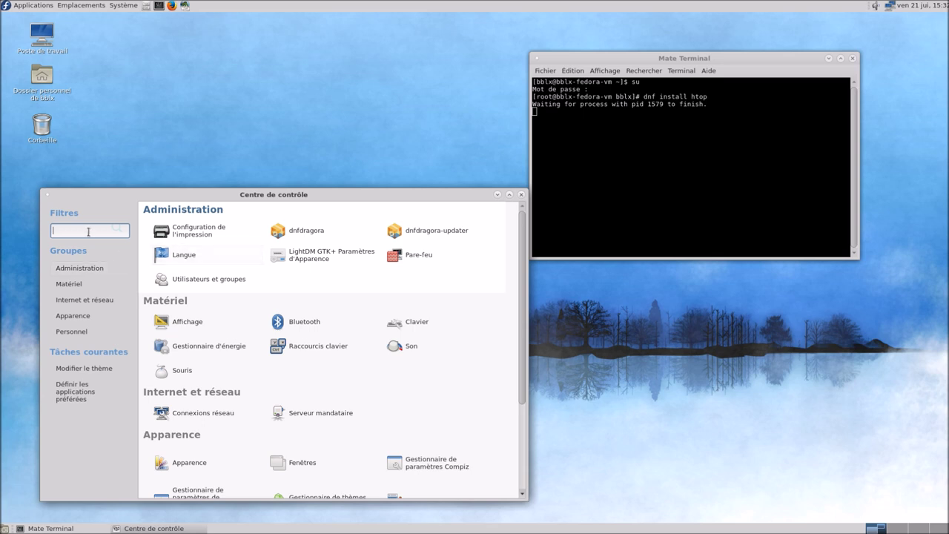
pyautogui.write('comp')
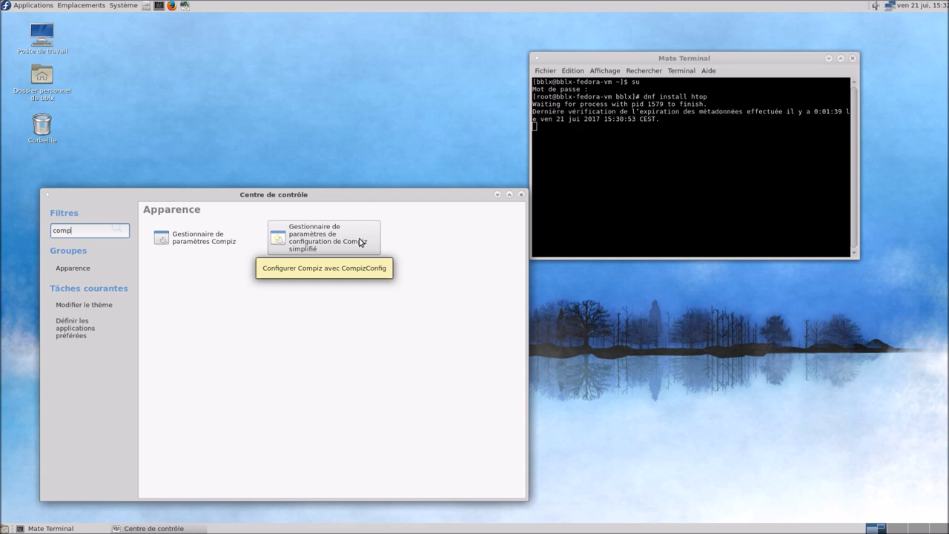
# In the simplified Compiz manager, enable desktop effects and select the Avancé profile.
pyautogui.click(359, 238)
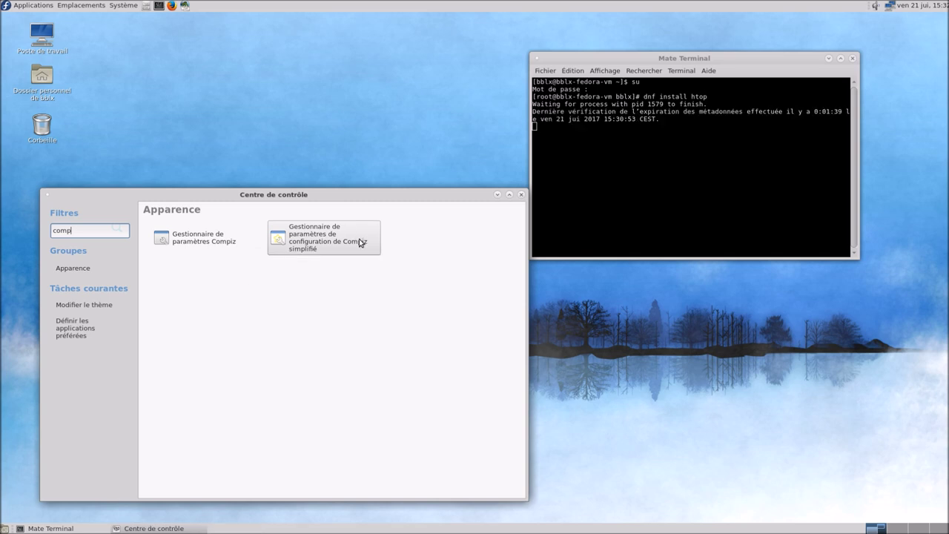
pyautogui.click(625, 195)
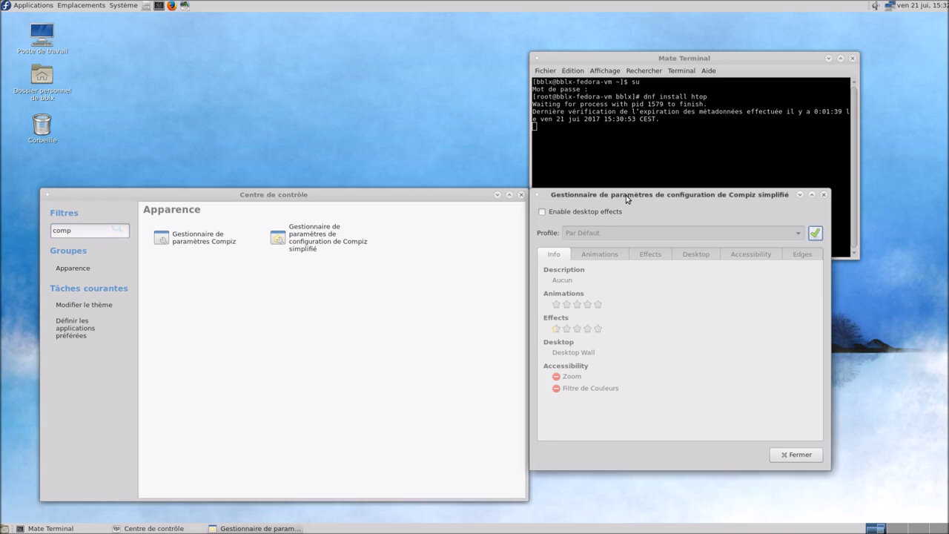
pyautogui.moveTo(626, 195); pyautogui.dragTo(251, 212)
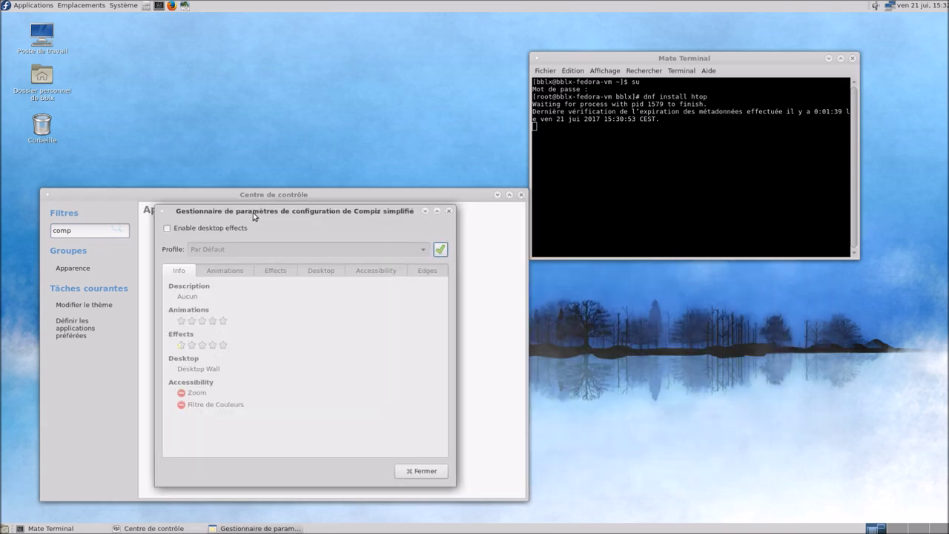
pyautogui.click(168, 229)
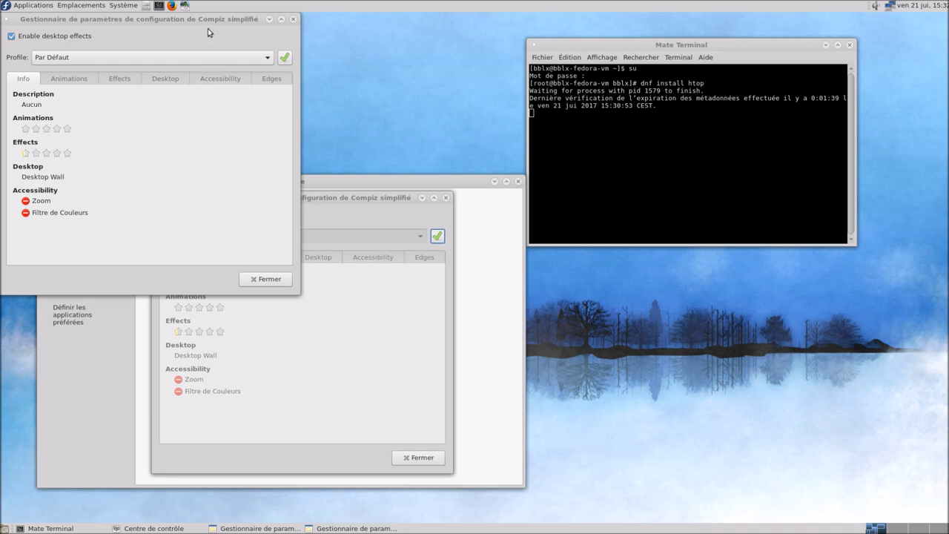
pyautogui.click(245, 57)
pyautogui.click(268, 66)
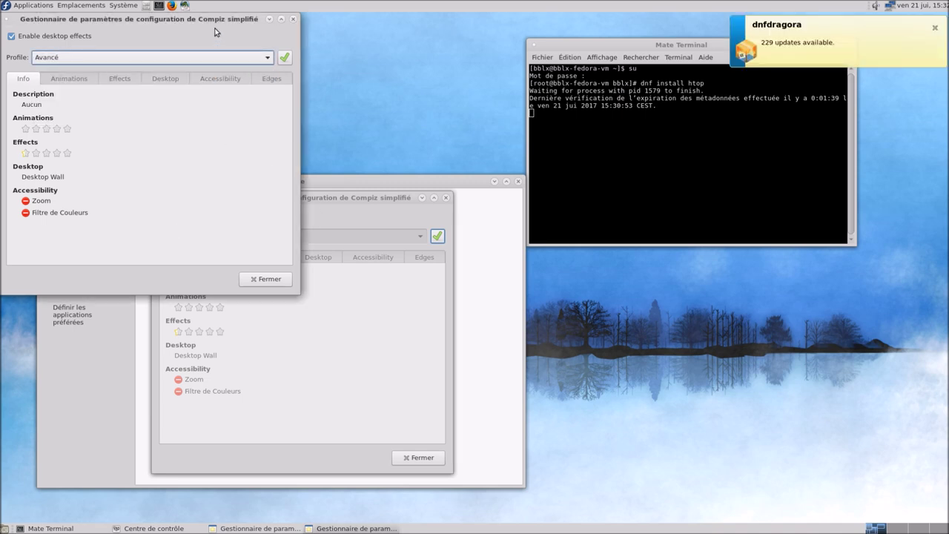
pyautogui.moveTo(212, 20); pyautogui.dragTo(377, 69)
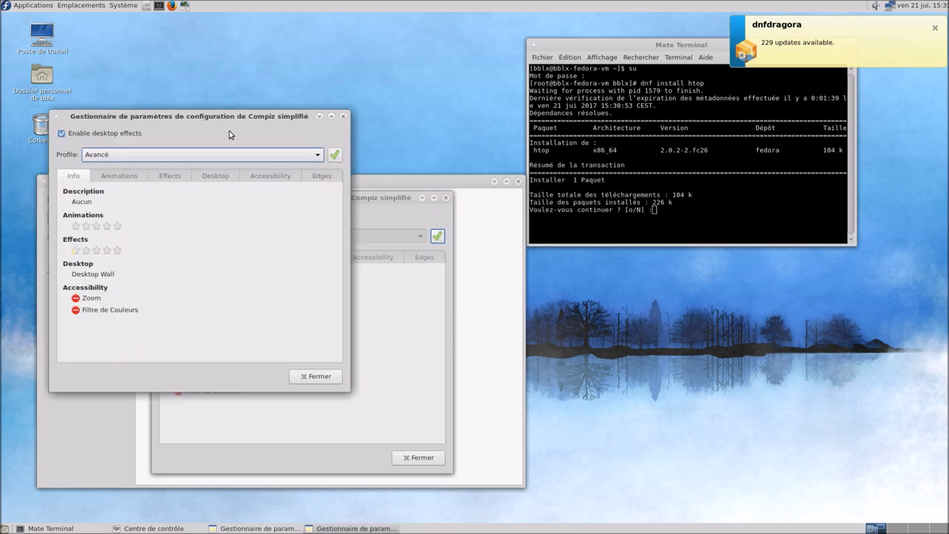
# Browse the animation, effects and desktop wall settings, trying Alt+Tab and workspace switching.
pyautogui.click(119, 176)
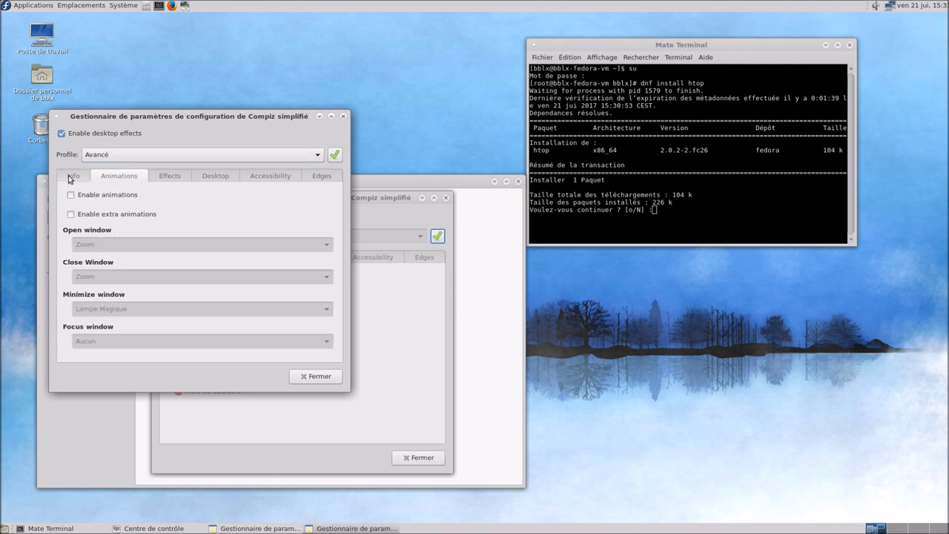
pyautogui.click(162, 176)
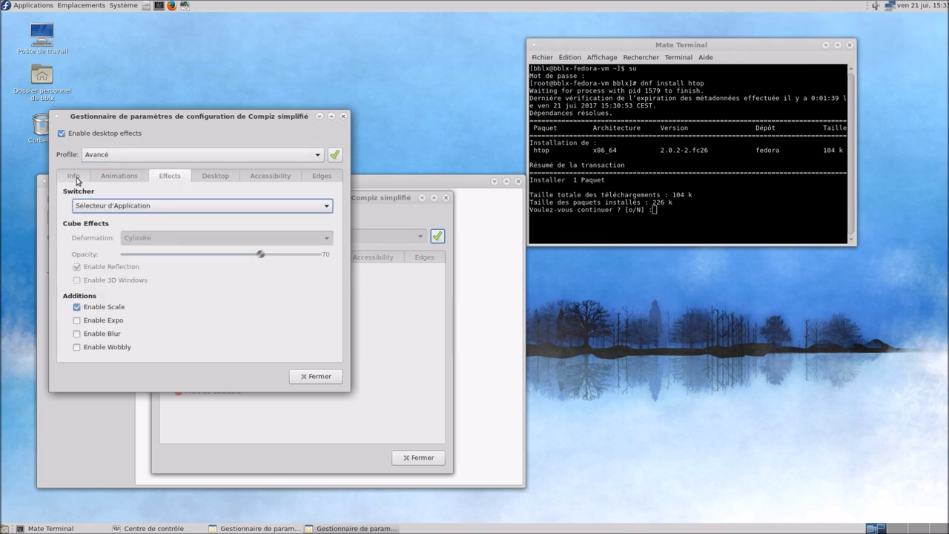
pyautogui.hotkey('alt', 'Tab')
pyautogui.hotkey('alt', 'Tab')
pyautogui.hotkey('alt', 'Tab')
pyautogui.hotkey('alt', 'Tab')
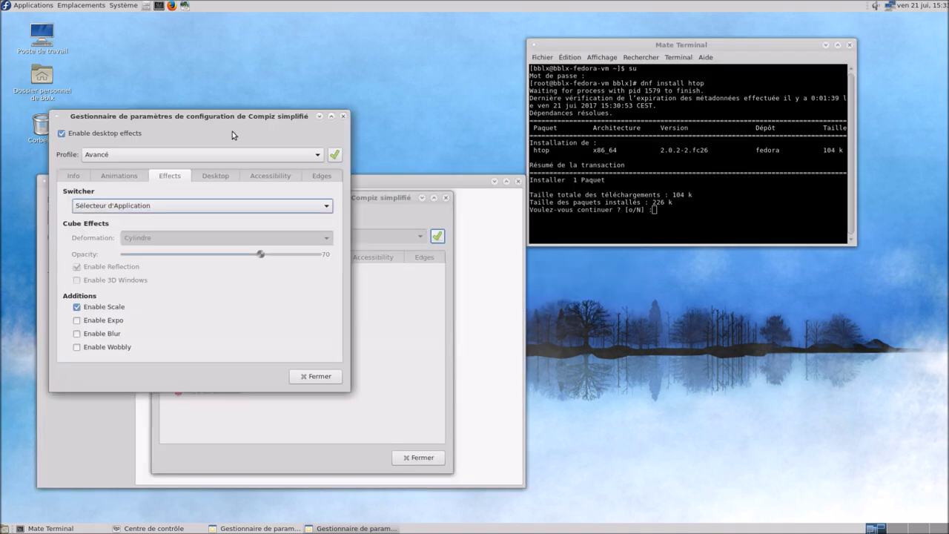
pyautogui.click(214, 176)
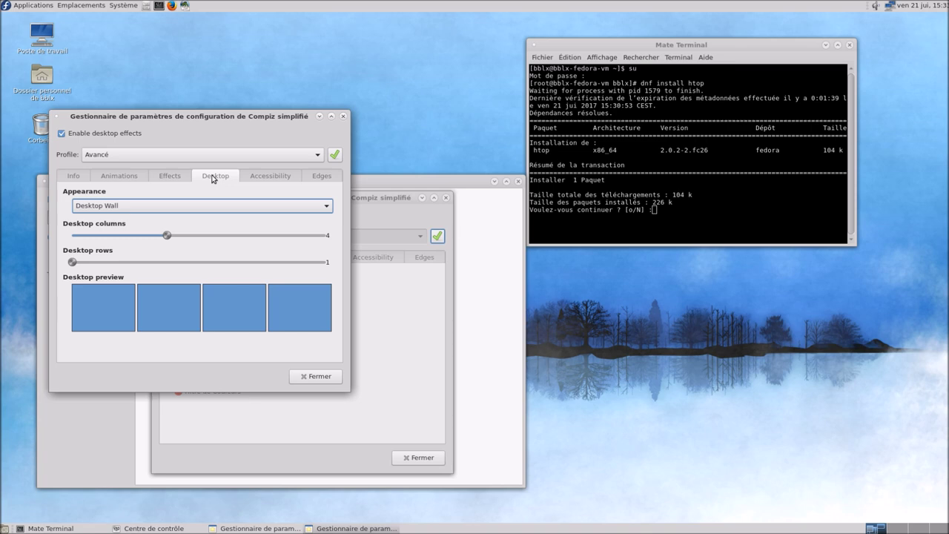
pyautogui.click(897, 528)
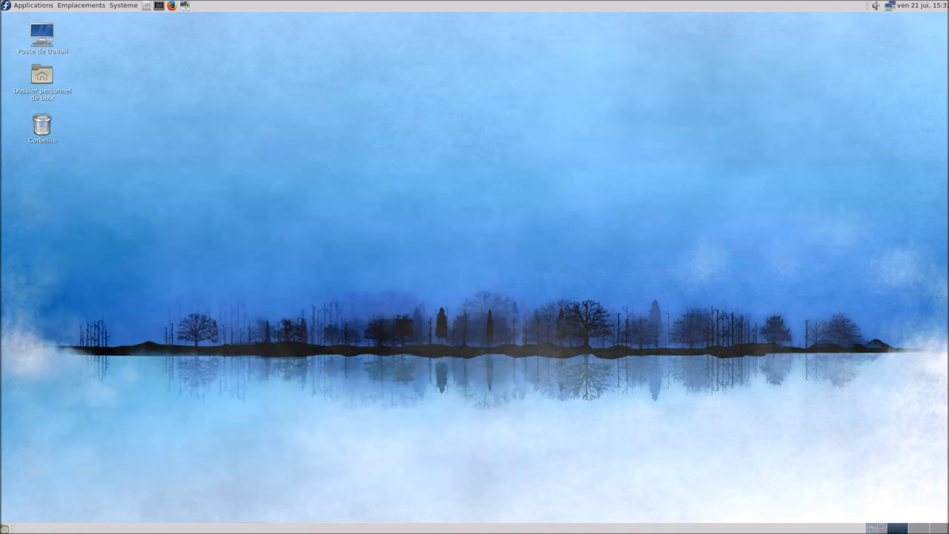
pyautogui.click(876, 528)
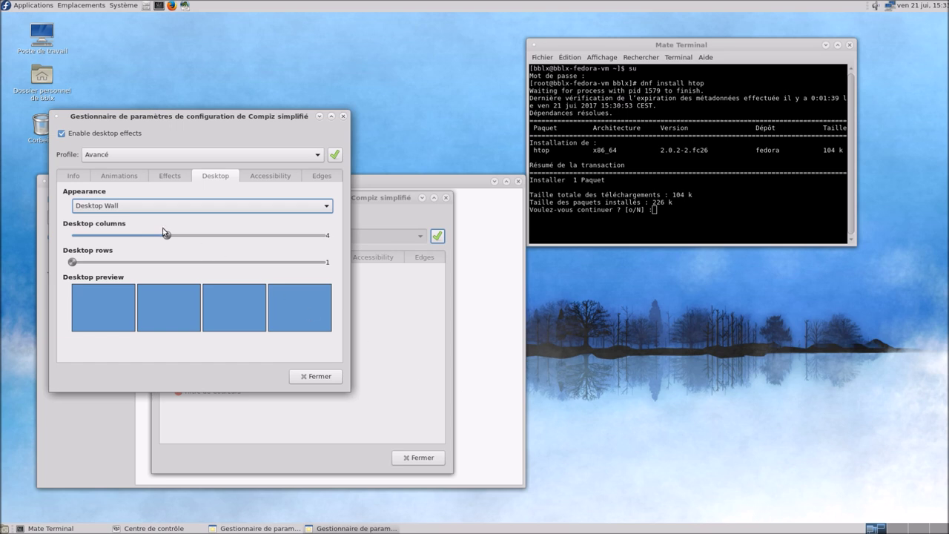
# Set the top-right screen corner to 'Échelle: Lancer le sélecteur de fenêtre'.
pyautogui.click(256, 178)
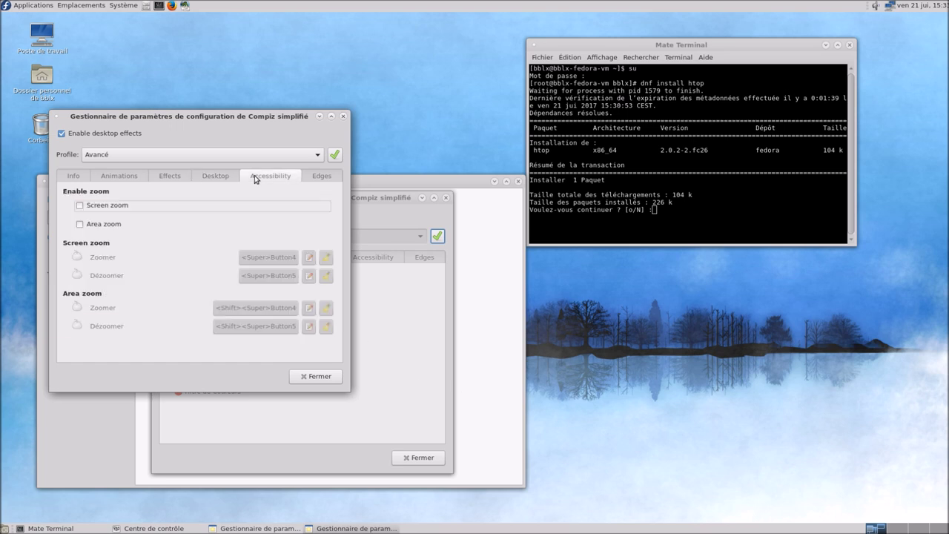
pyautogui.click(329, 175)
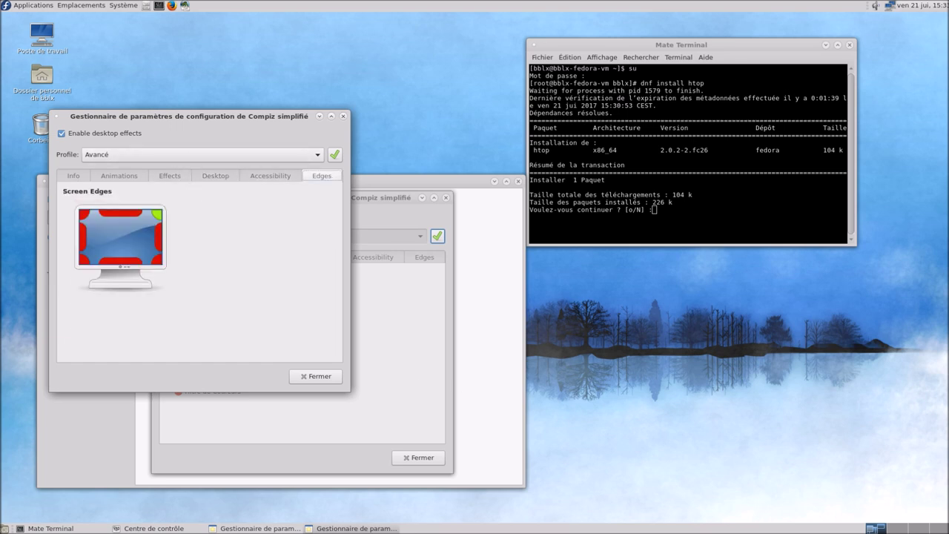
pyautogui.click(157, 216)
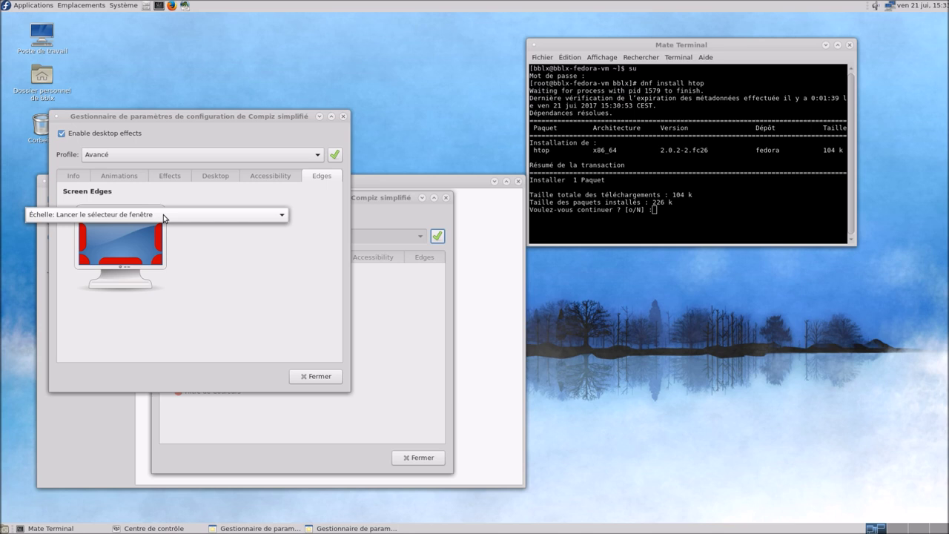
pyautogui.click(163, 214)
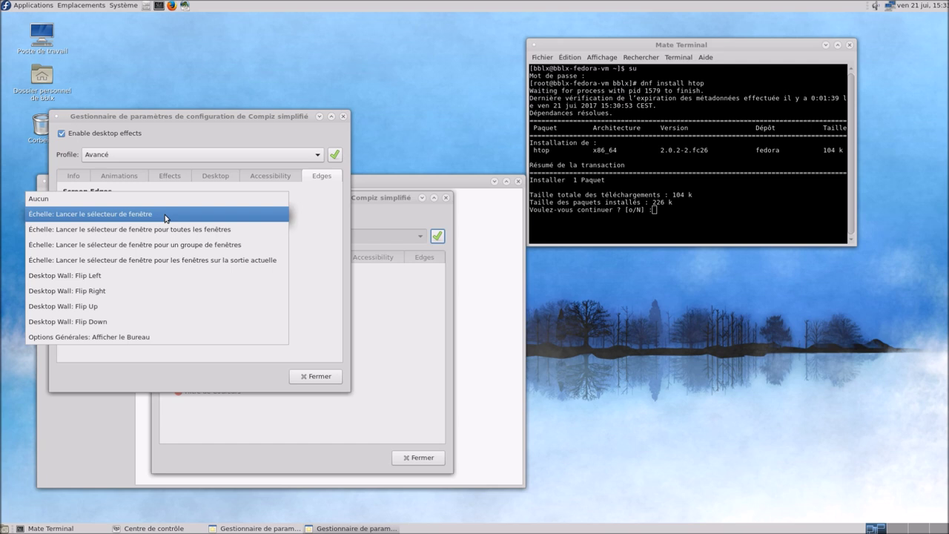
pyautogui.click(168, 227)
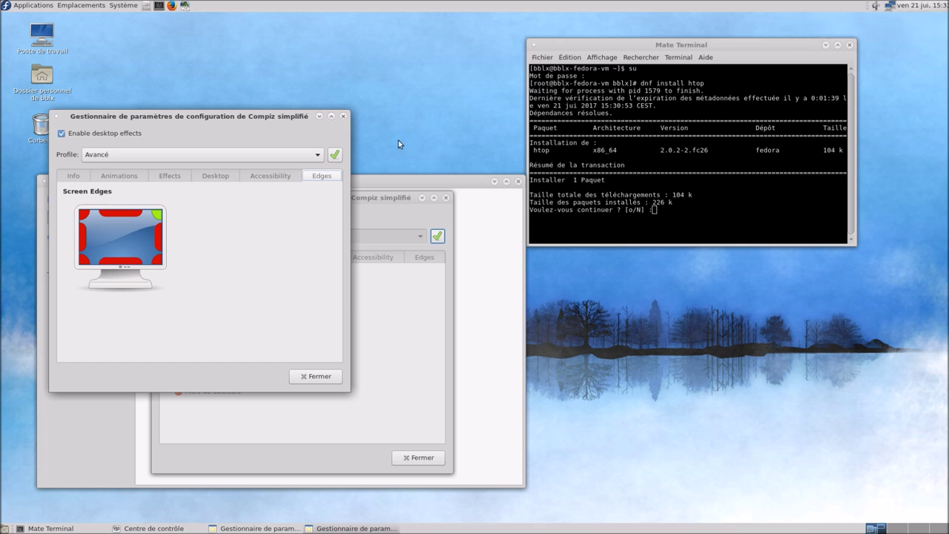
# Untick Enable desktop effects and close both simplified Compiz settings windows with Fermer.
pyautogui.click(75, 176)
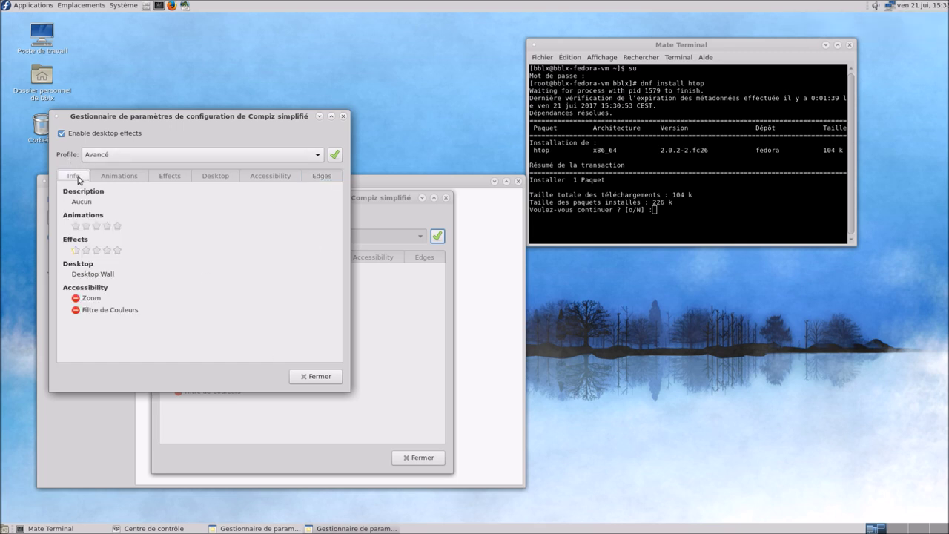
pyautogui.click(63, 134)
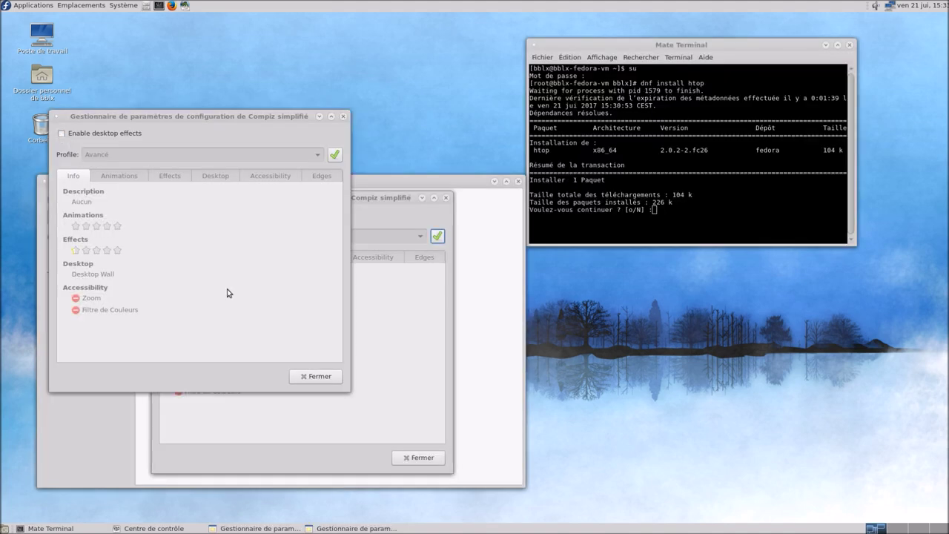
pyautogui.click(304, 376)
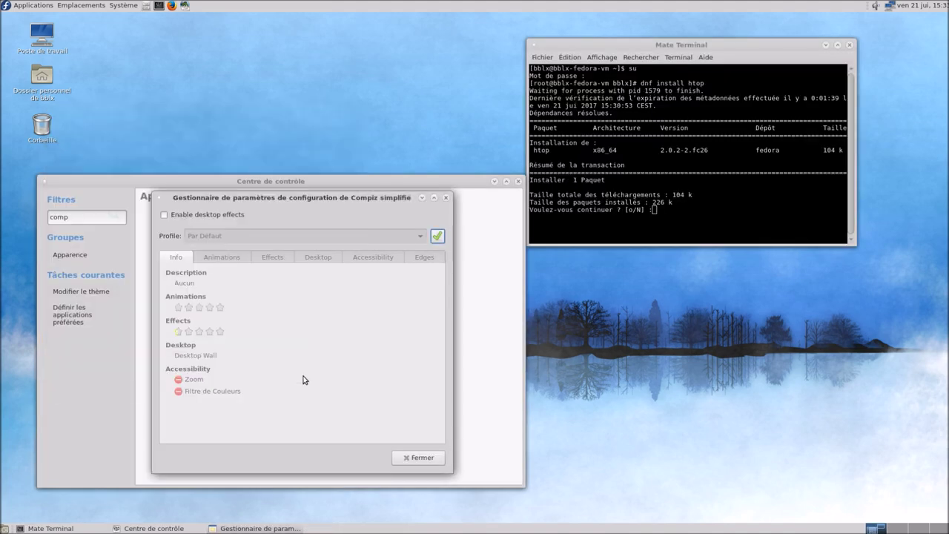
pyautogui.click(424, 461)
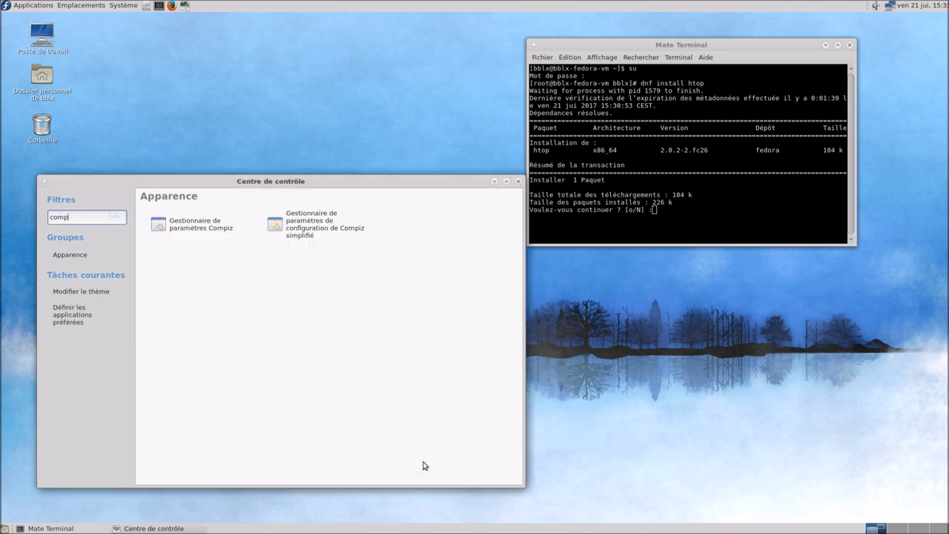
# Open the full CompizConfig Settings Manager, browse its plugins, and confirm the htop install with 'o'.
pyautogui.click(180, 226)
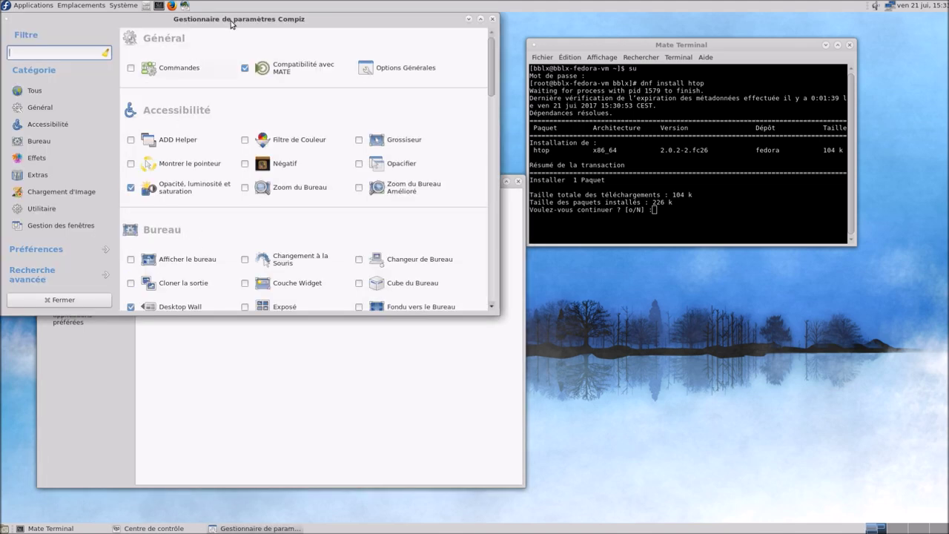
pyautogui.scroll(-8, 312, 275)
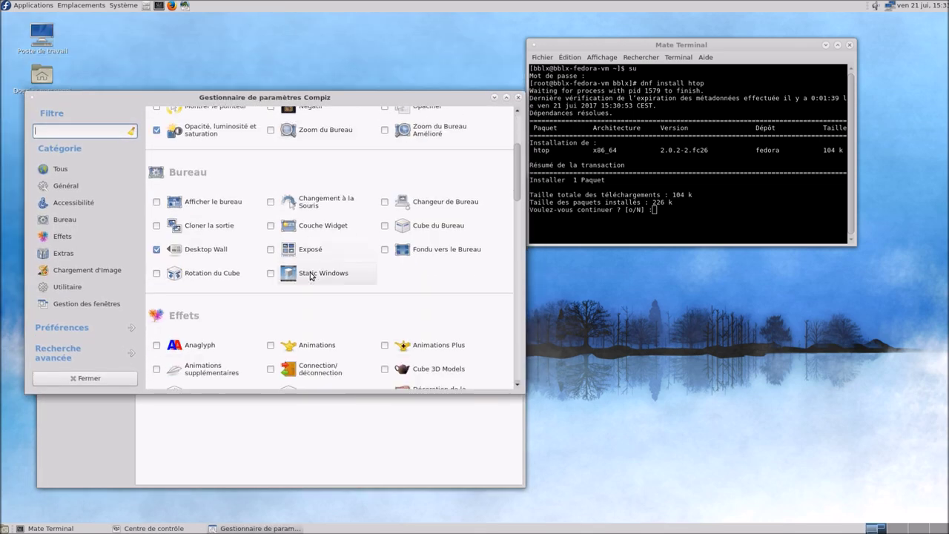
pyautogui.scroll(8, 310, 276)
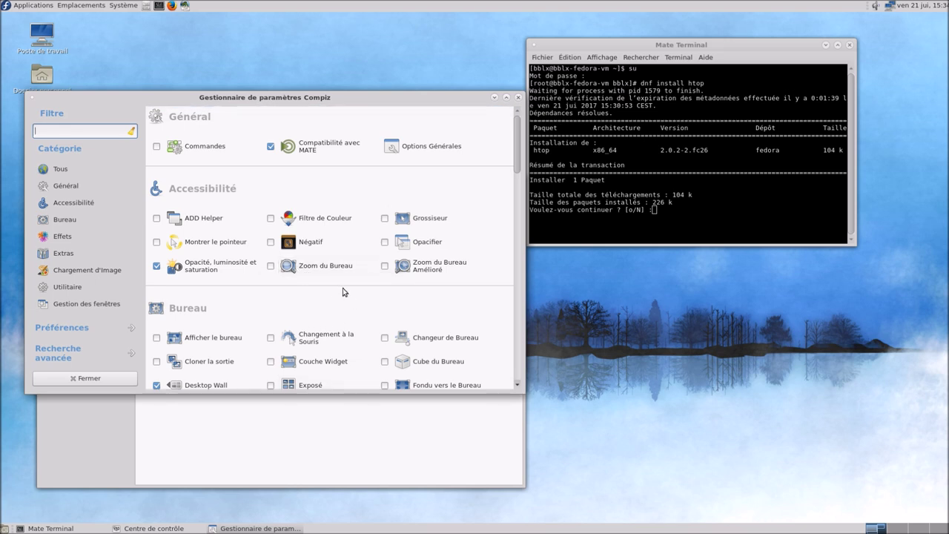
pyautogui.click(641, 224)
pyautogui.write('o')
pyautogui.press('Return')
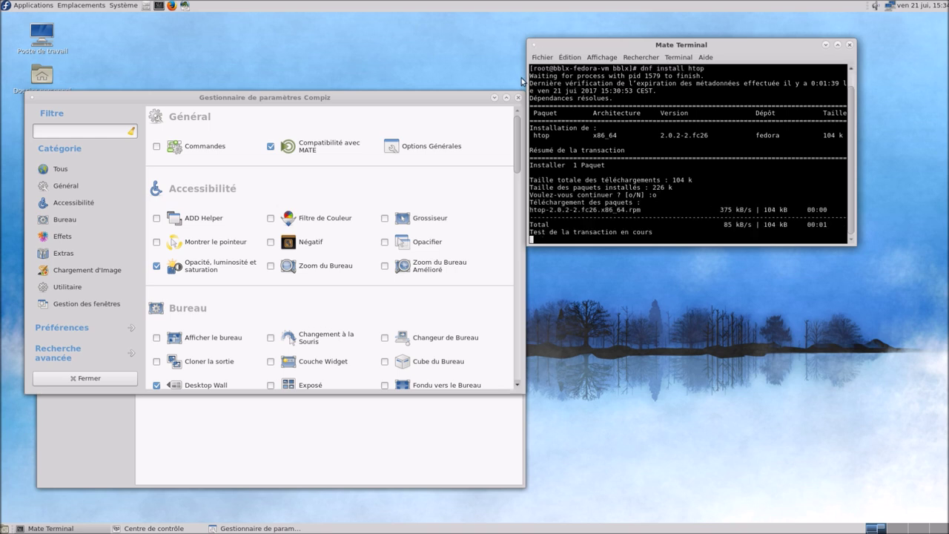
# Close the CompizConfig Settings Manager and the Centre de contrôle.
pyautogui.click(519, 97)
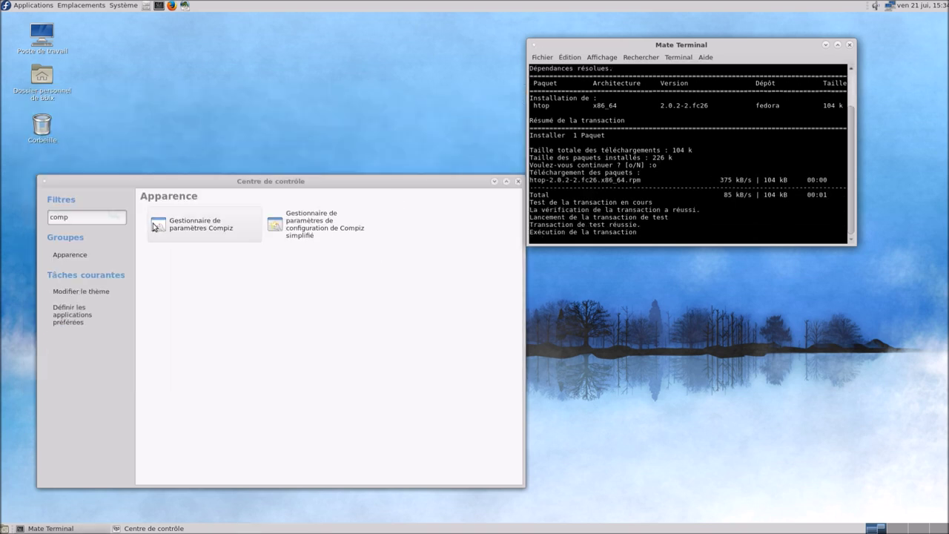
pyautogui.moveTo(527, 187); pyautogui.dragTo(504, 190)
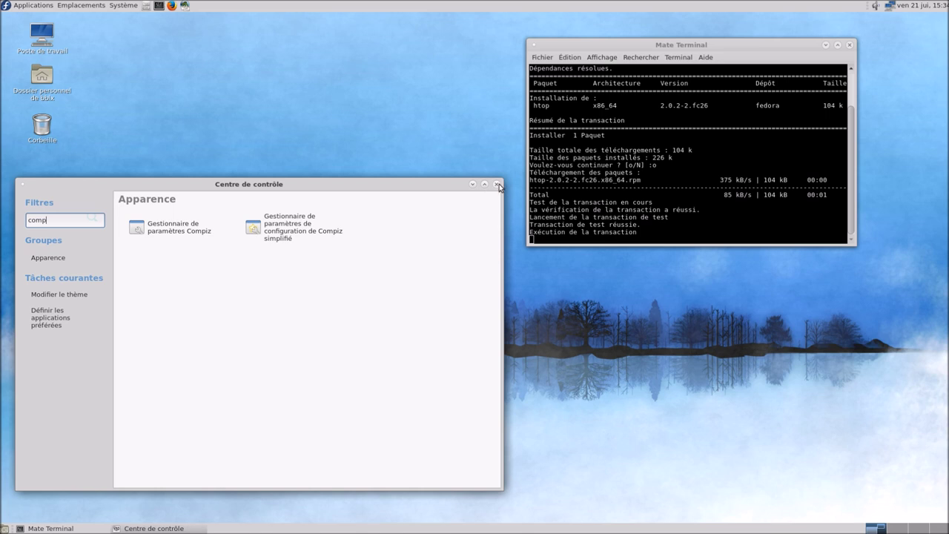
pyautogui.click(496, 184)
# Browse the Applications menu's Accessoires, Internet and Outils système submenus.
pyautogui.click(21, 8)
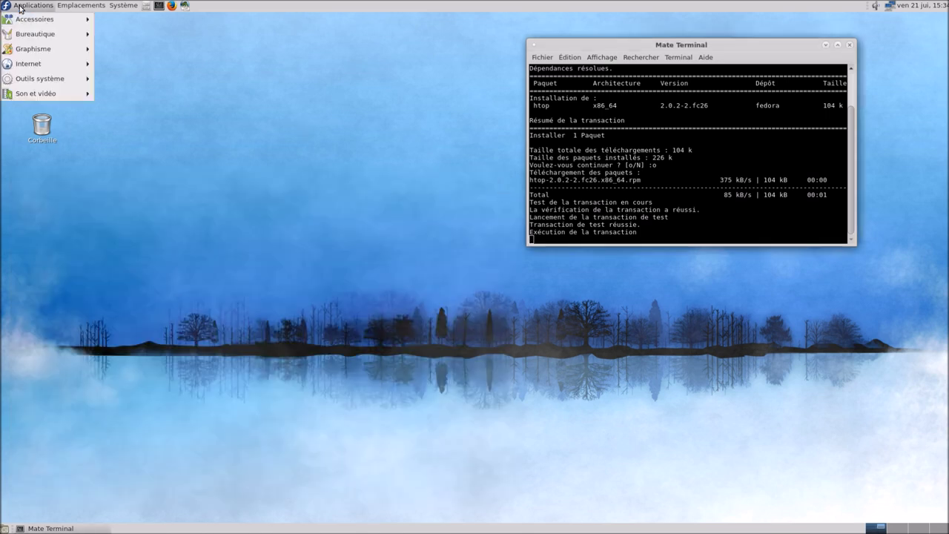
pyautogui.moveTo(23, 18)
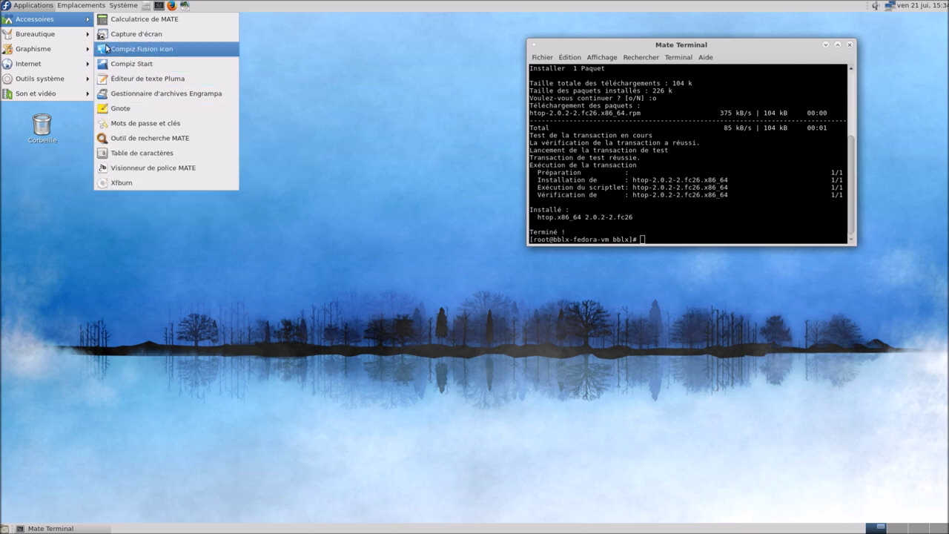
pyautogui.moveTo(69, 35)
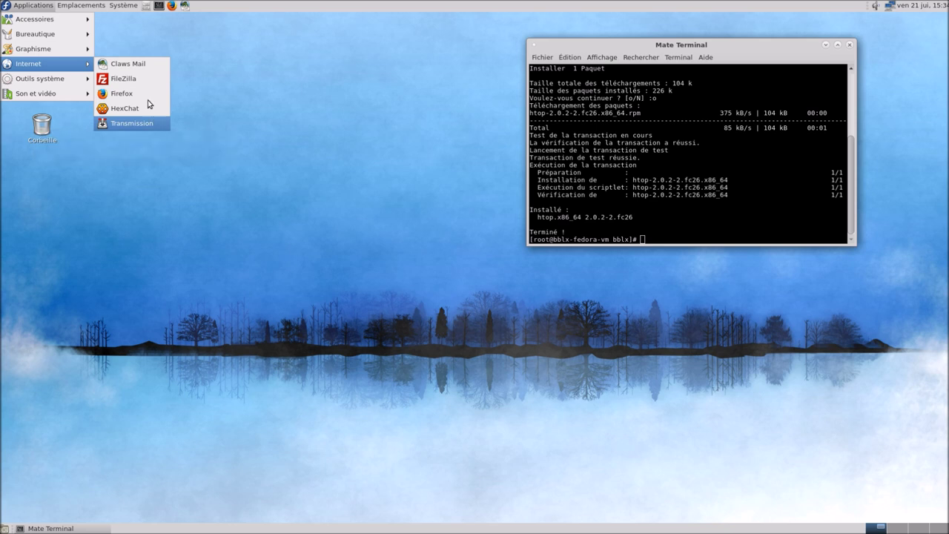
pyautogui.moveTo(79, 78)
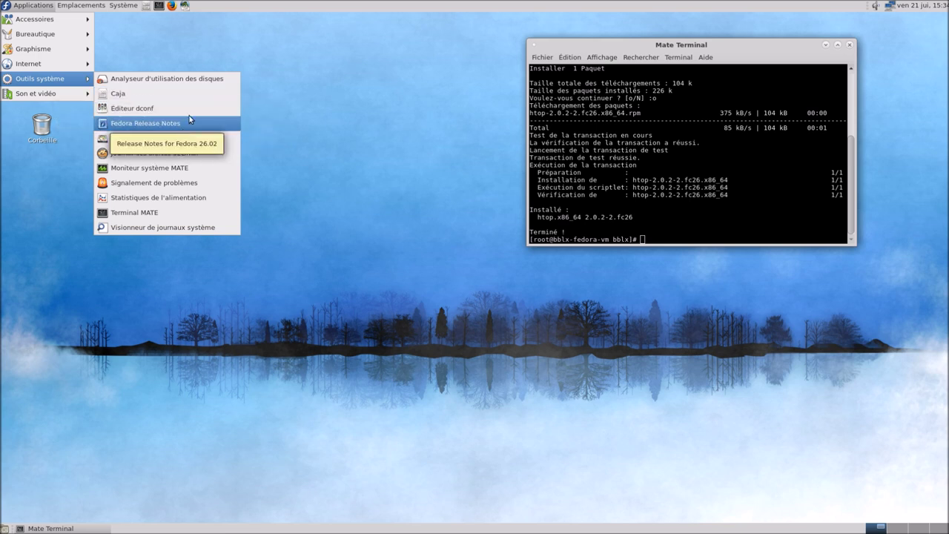
# Open and close the Moniteur système, then run htop and move the terminal centre-left.
pyautogui.click(198, 166)
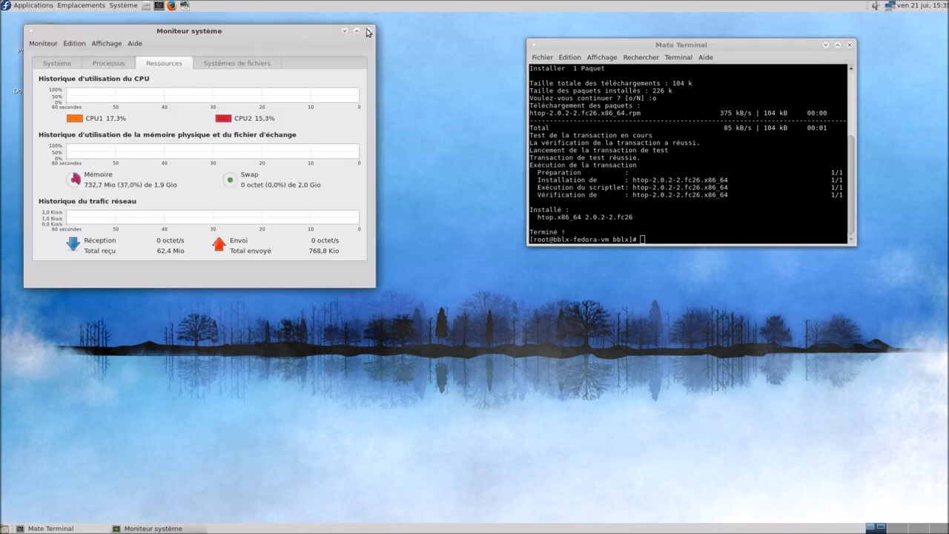
pyautogui.click(368, 30)
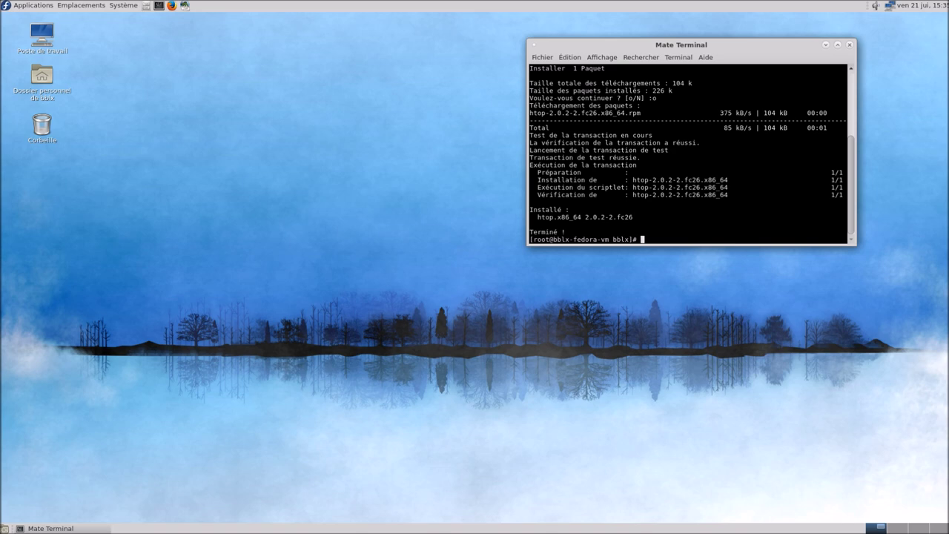
pyautogui.press('Return')
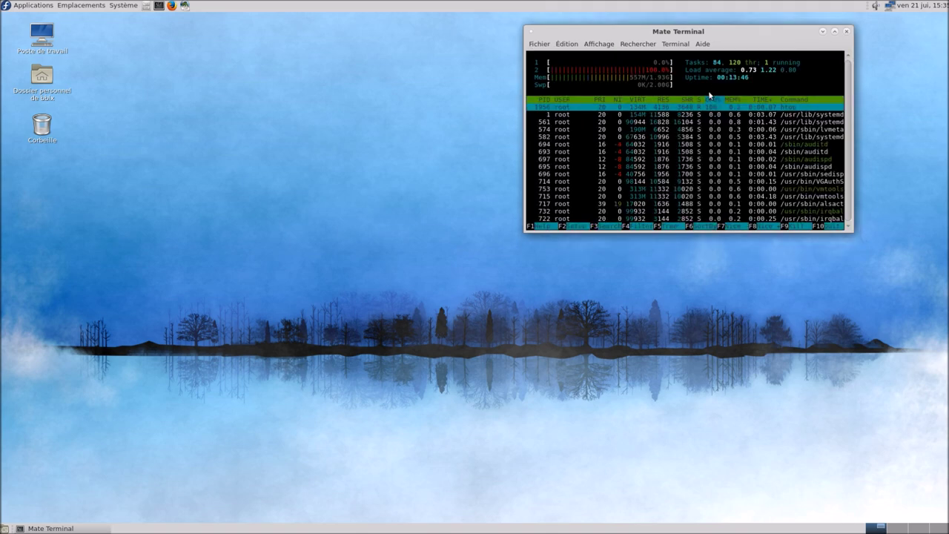
pyautogui.moveTo(702, 33); pyautogui.dragTo(404, 99)
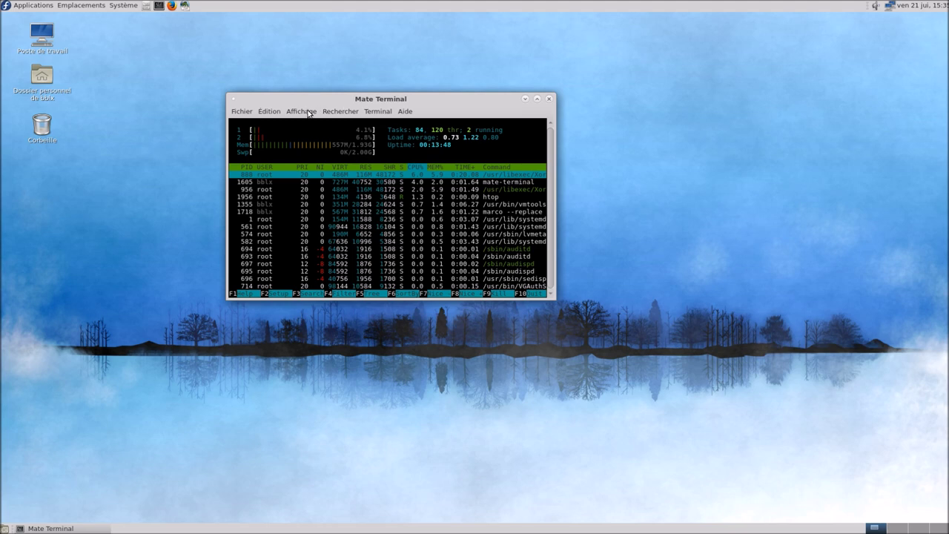
# Zoom the terminal text in six steps, move the window up-left, and switch to the Fedora LXQt VM.
pyautogui.click(308, 113)
pyautogui.click(309, 155)
pyautogui.click(301, 117)
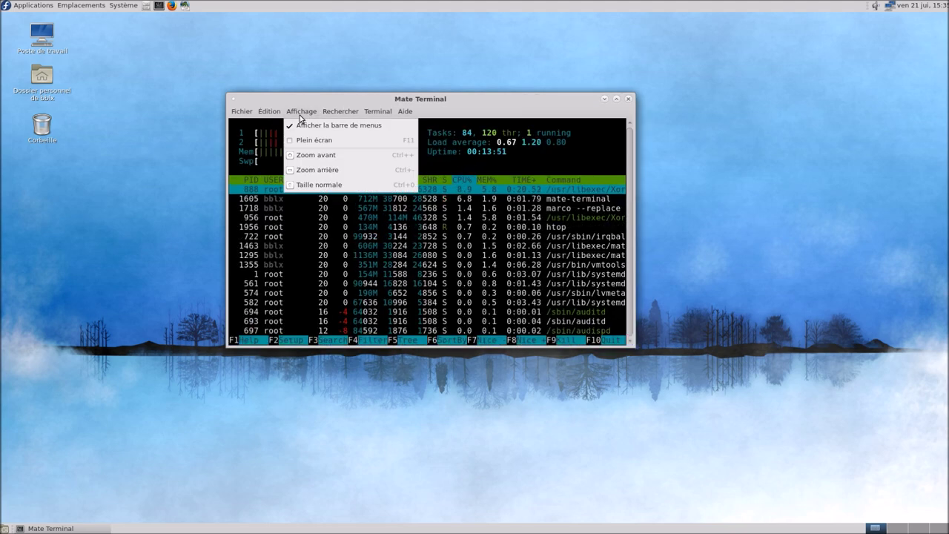
pyautogui.click(309, 154)
pyautogui.click(303, 114)
pyautogui.click(308, 154)
pyautogui.moveTo(426, 98); pyautogui.dragTo(395, 73)
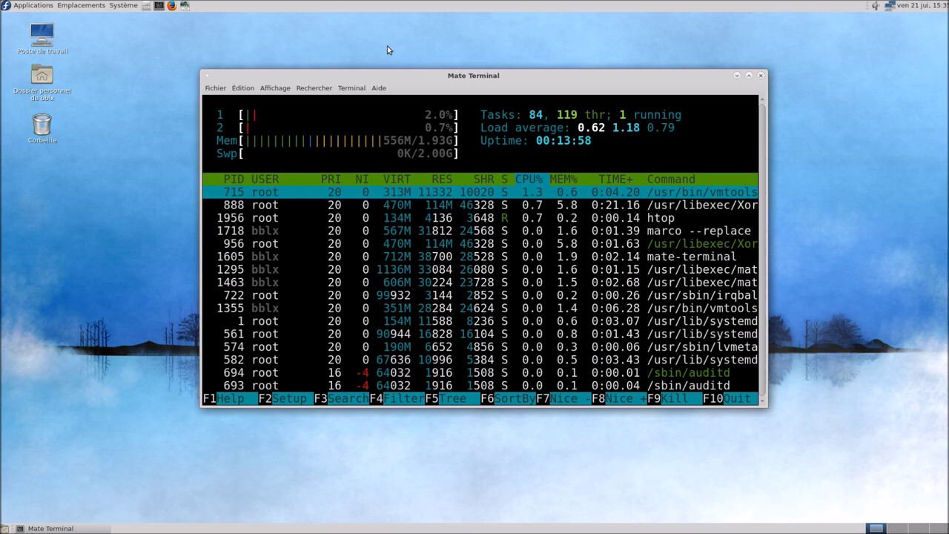
pyautogui.moveTo(655, 5)
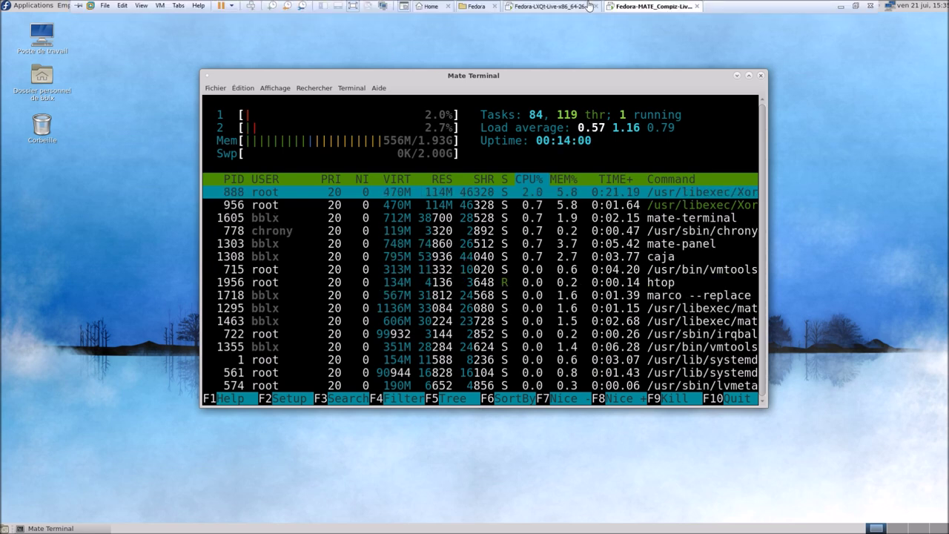
pyautogui.click(589, 6)
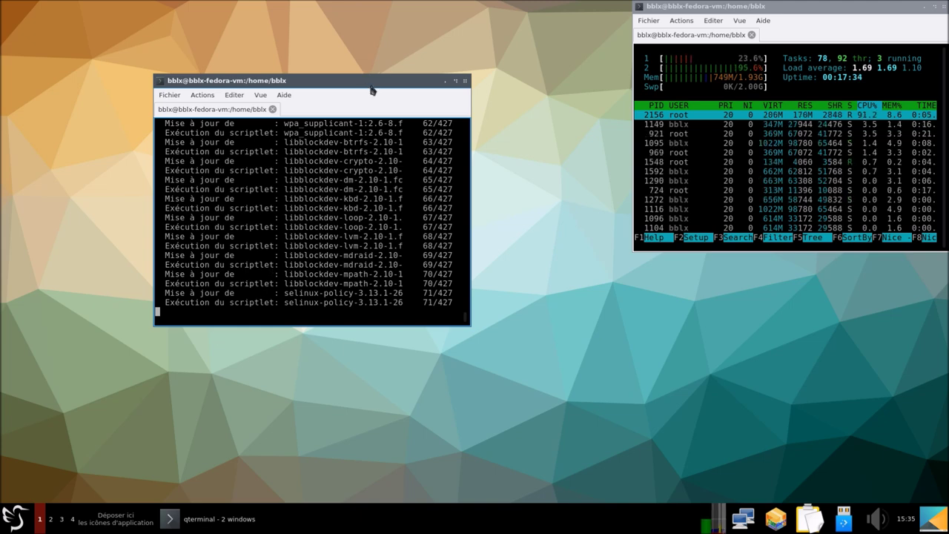
# Move the update terminal, browse the htop window's Vue and Actions menus, and shift it down-left.
pyautogui.moveTo(371, 87); pyautogui.dragTo(468, 79)
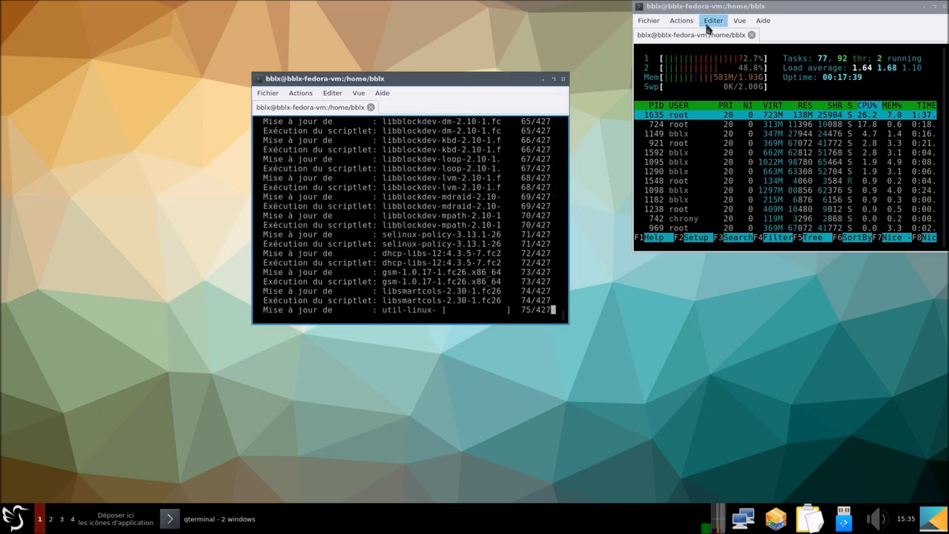
pyautogui.click(740, 23)
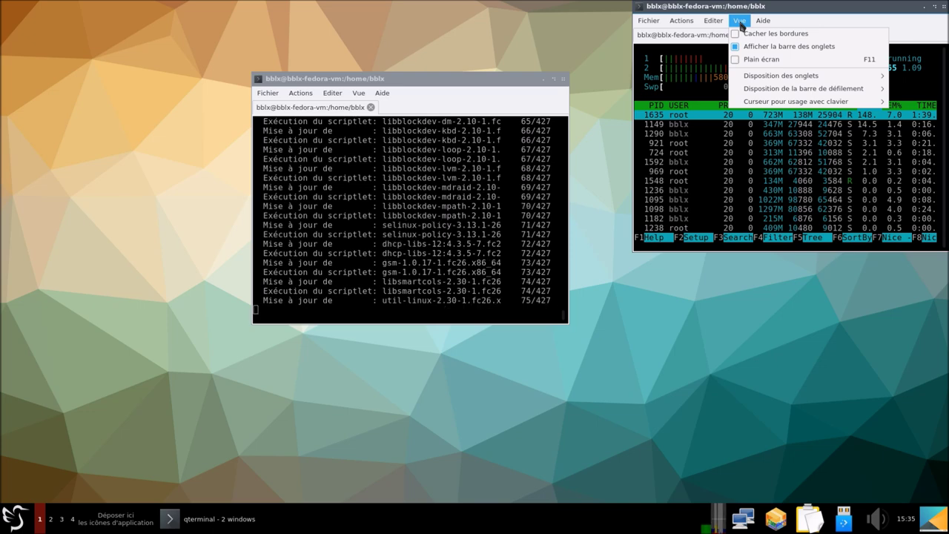
pyautogui.moveTo(683, 28)
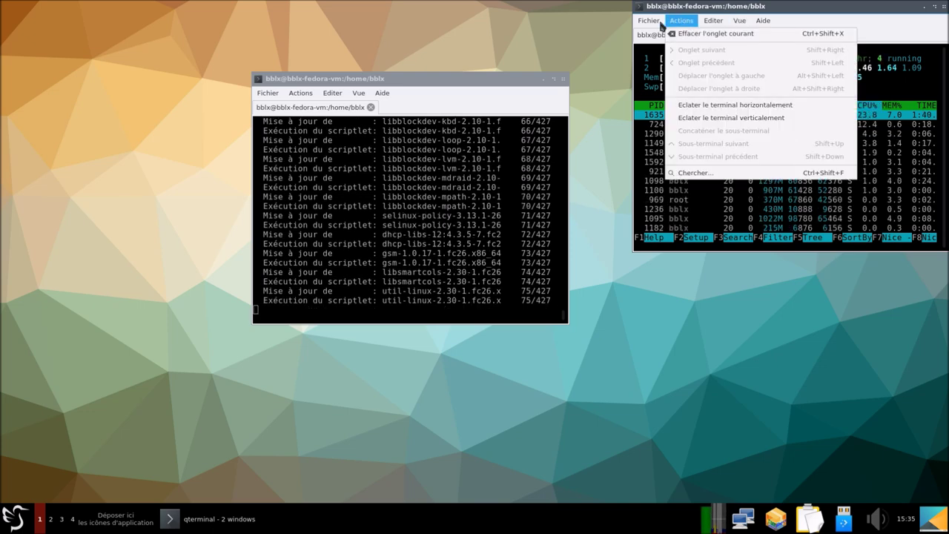
pyautogui.click(648, 20)
pyautogui.click(740, 23)
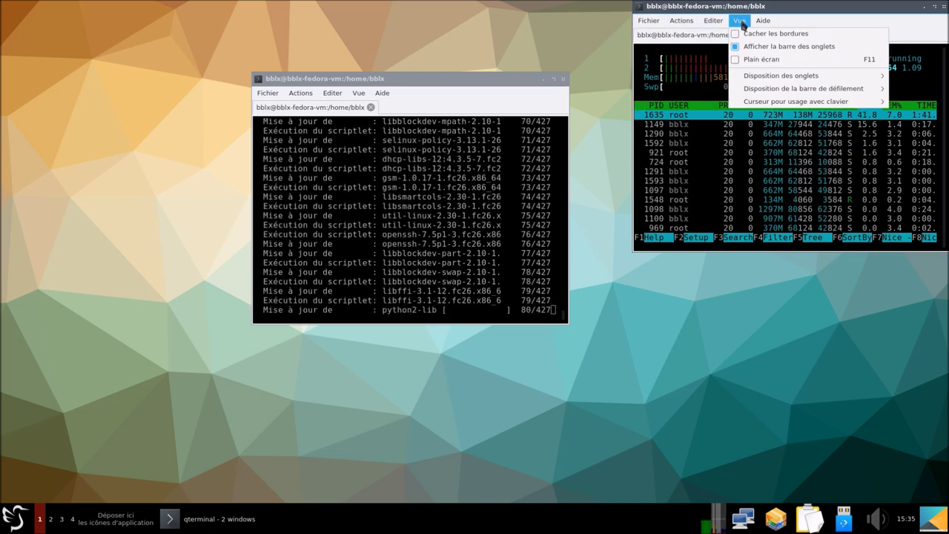
pyautogui.moveTo(760, 78)
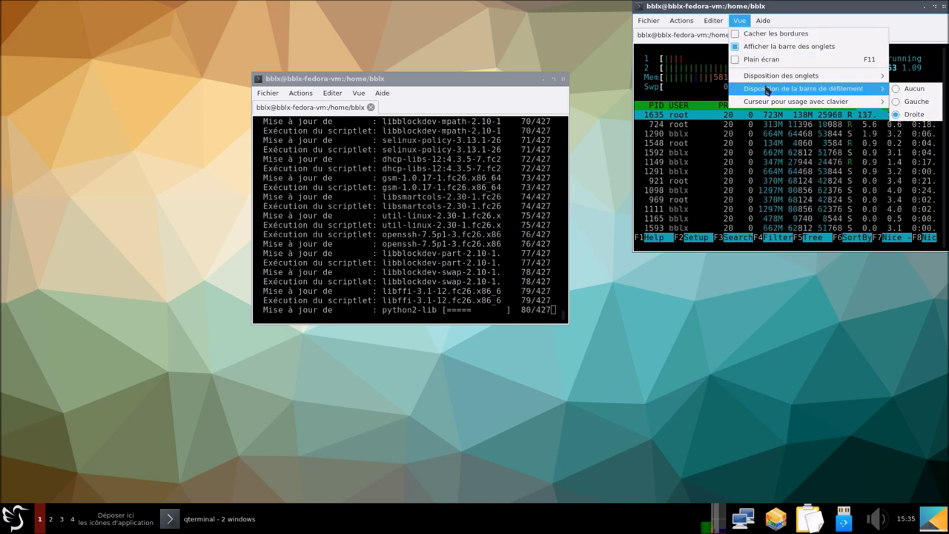
pyautogui.moveTo(767, 102)
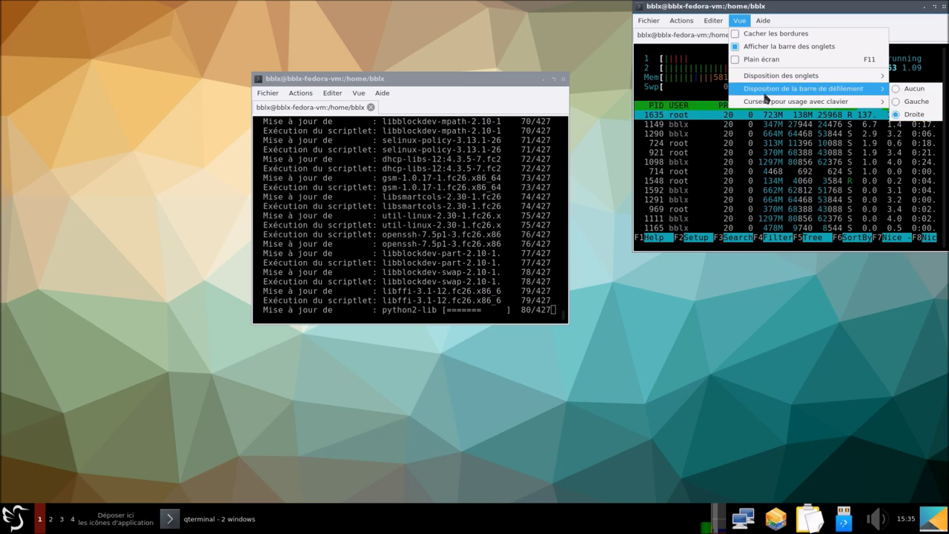
pyautogui.click(801, 10)
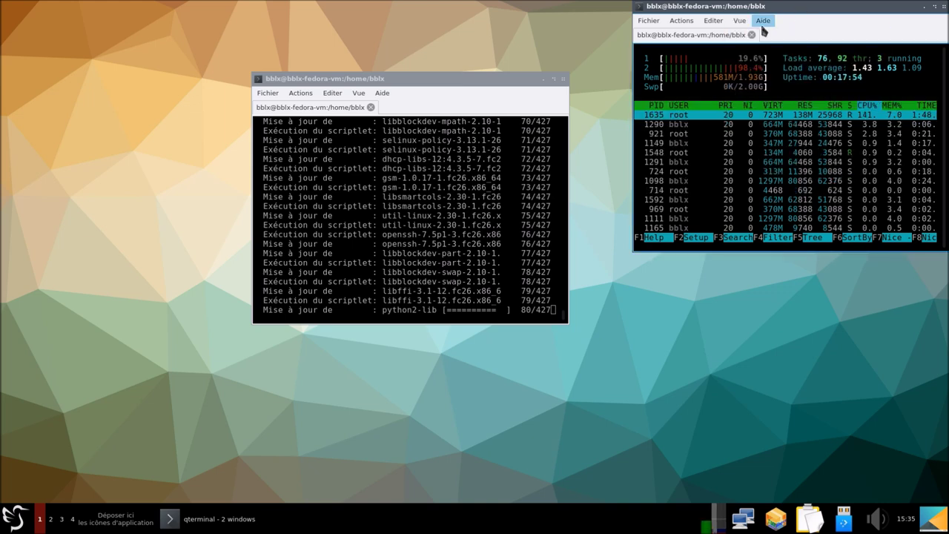
pyautogui.moveTo(785, 10); pyautogui.dragTo(761, 34)
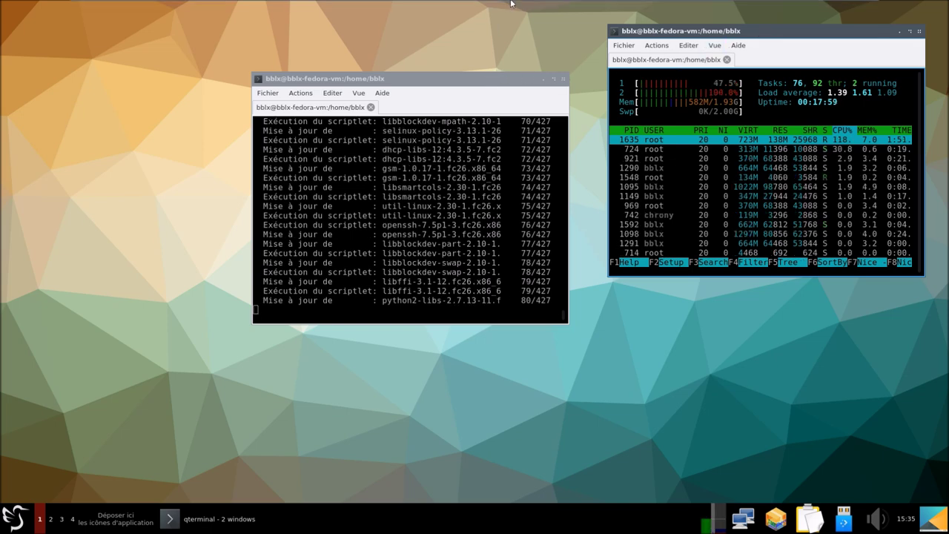
# Switch back to the Fedora MATE VM and shut it down via Système > Éteindre.
pyautogui.click(627, 7)
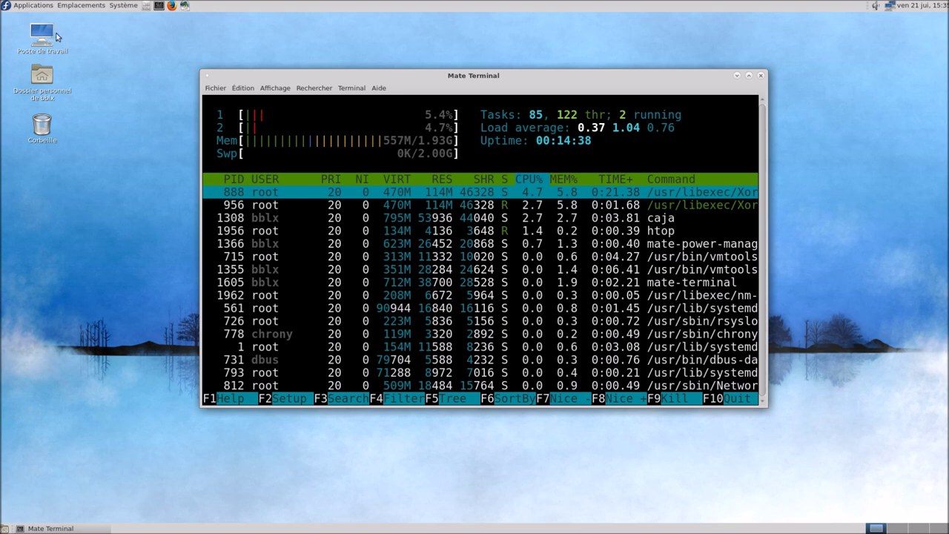
pyautogui.click(114, 7)
pyautogui.click(155, 119)
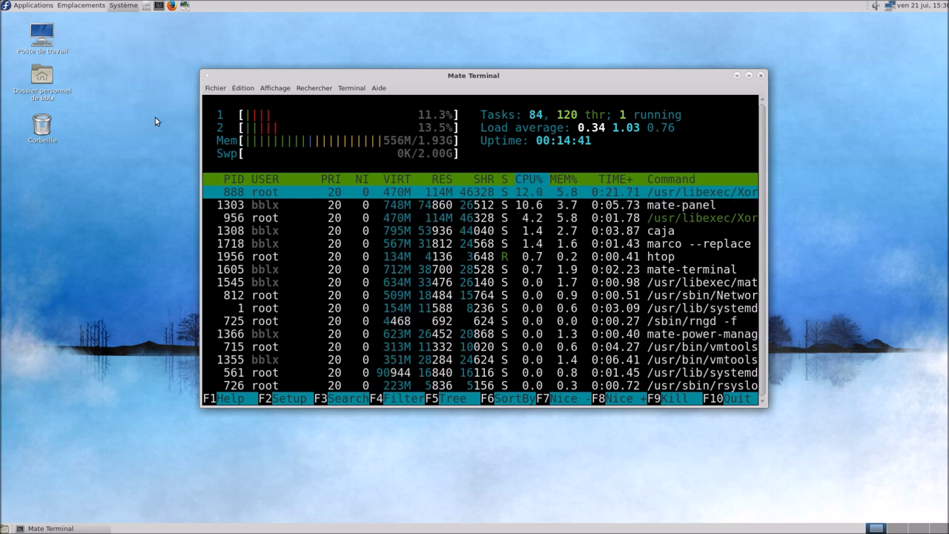
pyautogui.click(586, 311)
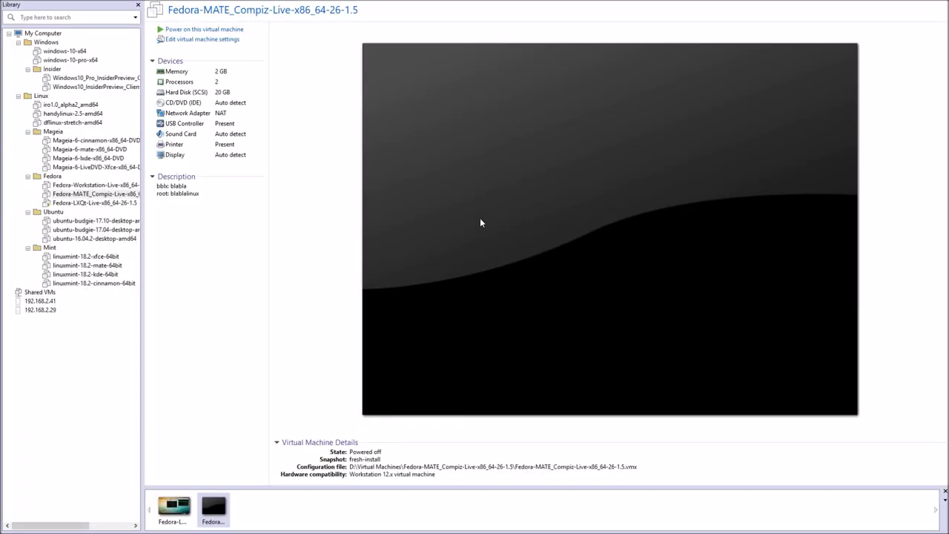
# Start reverting the Fedora MATE VM to its 'fresh-install' snapshot from the VM > Snapshot menu.
pyautogui.moveTo(164, 6)
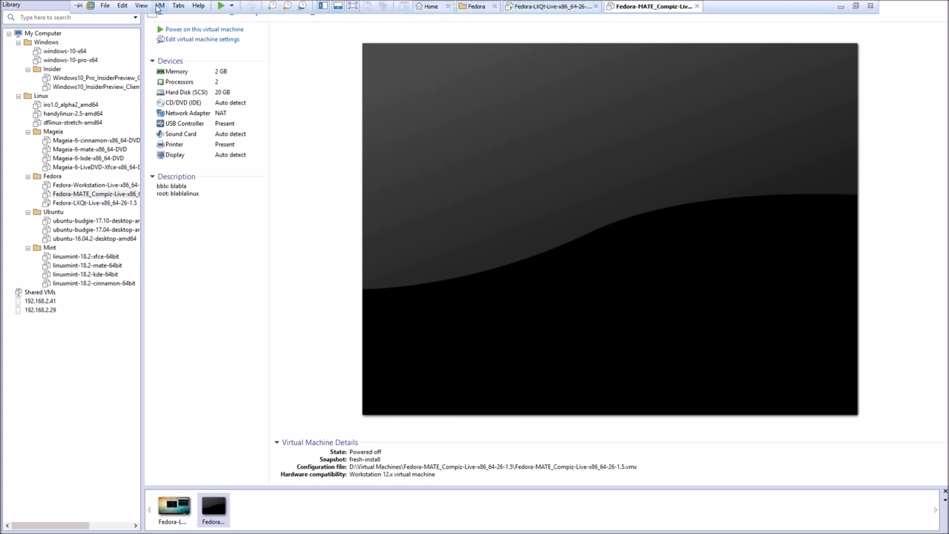
pyautogui.click(158, 6)
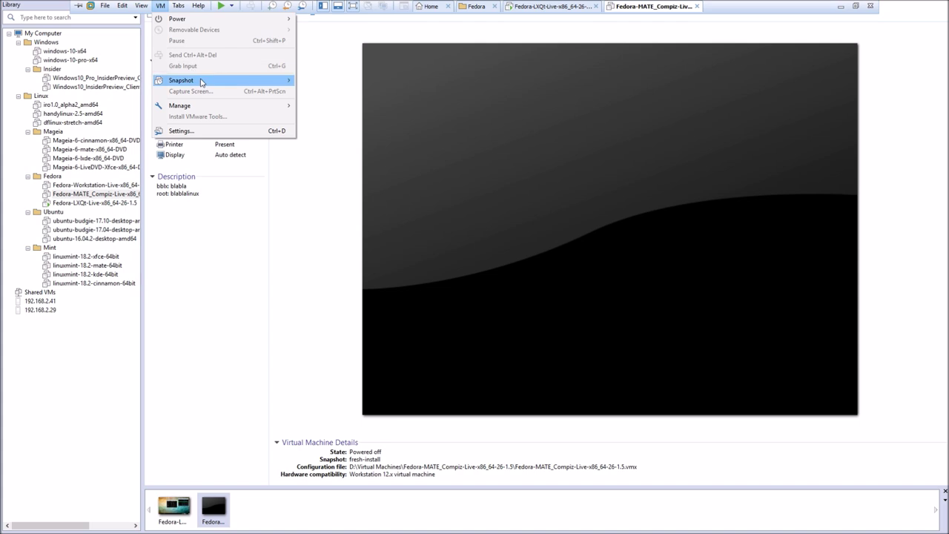
pyautogui.moveTo(202, 81)
pyautogui.click(421, 90)
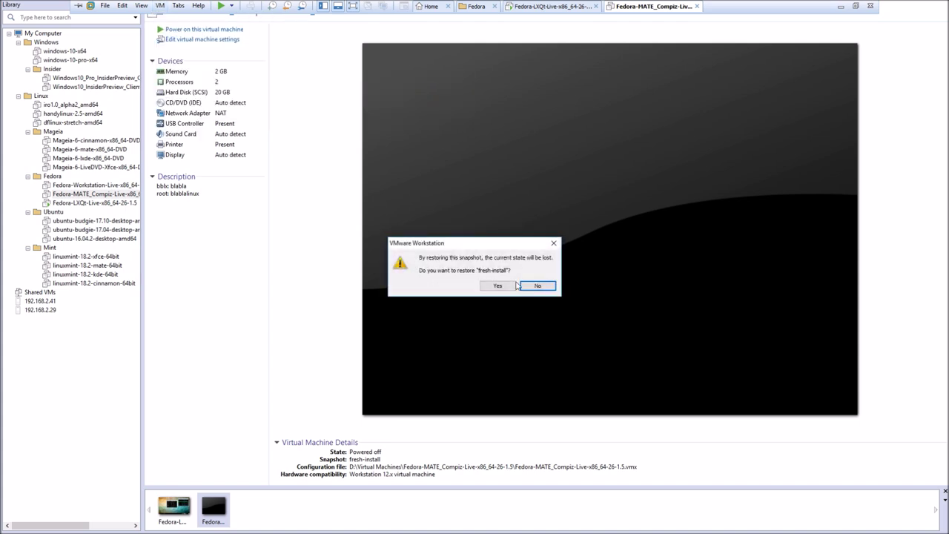